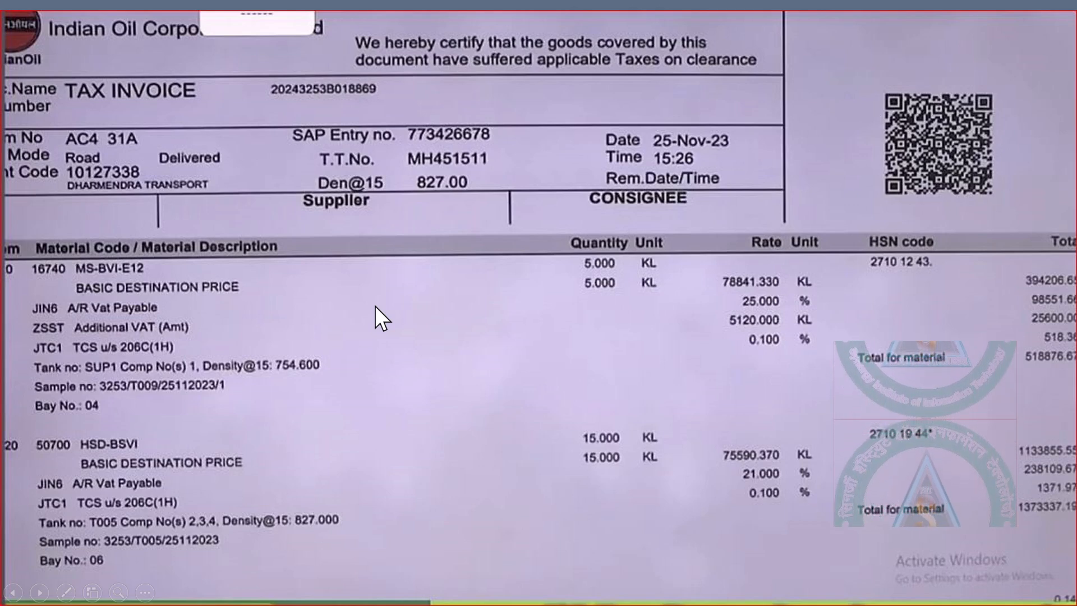
Bring up the window switcher over the 'petrol ppt' invoice slide show
key("alt+Tab")
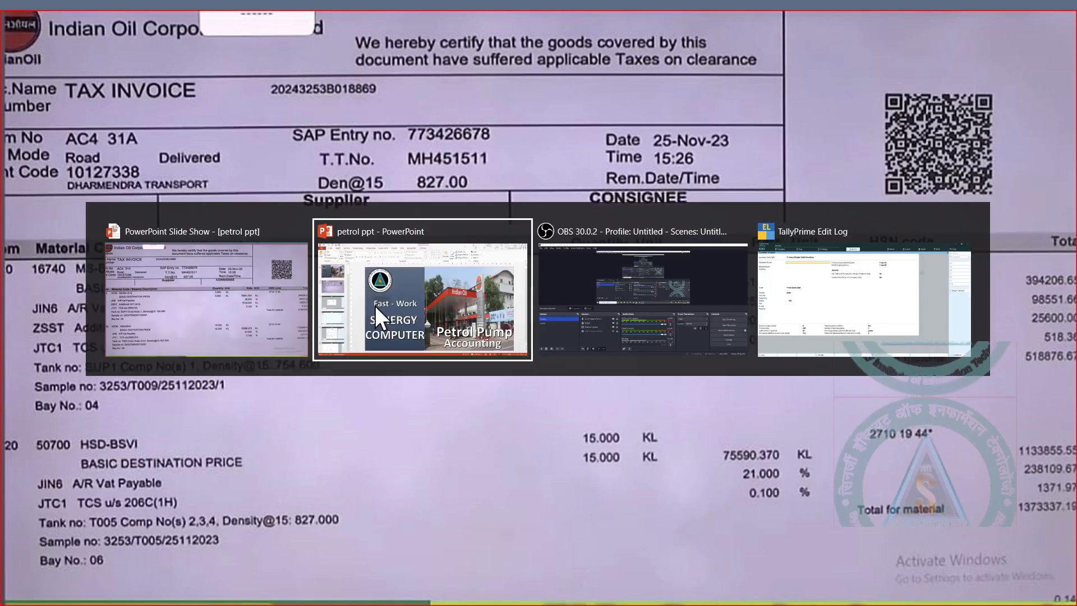
Back in TallyPrime, name the company and mailing name Petrol Pump, with state Maharashtra
key("alt+Tab")
key("alt+Tab")
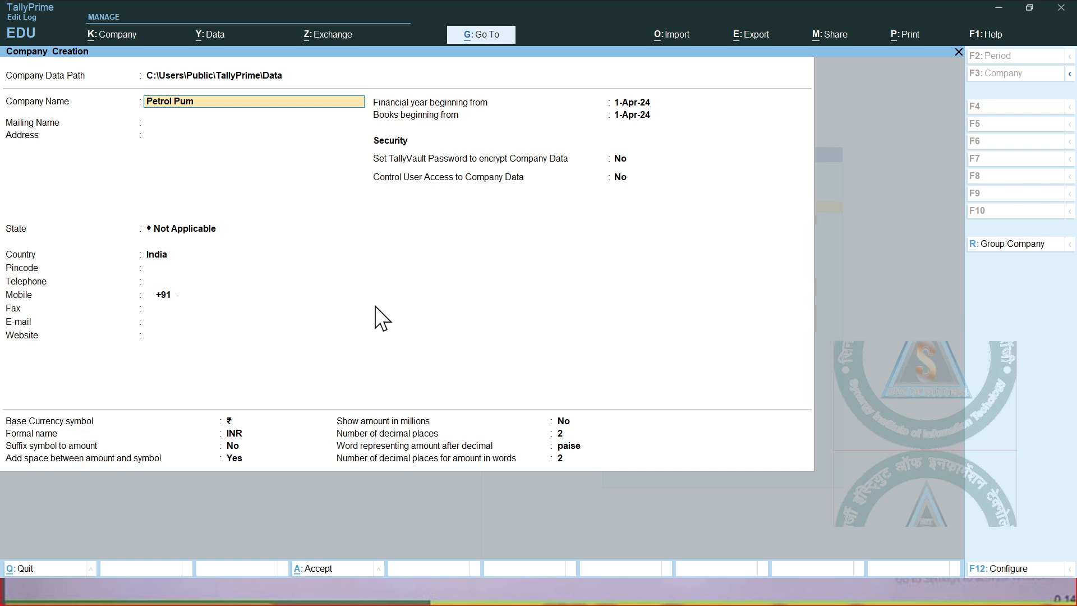
key("Return")
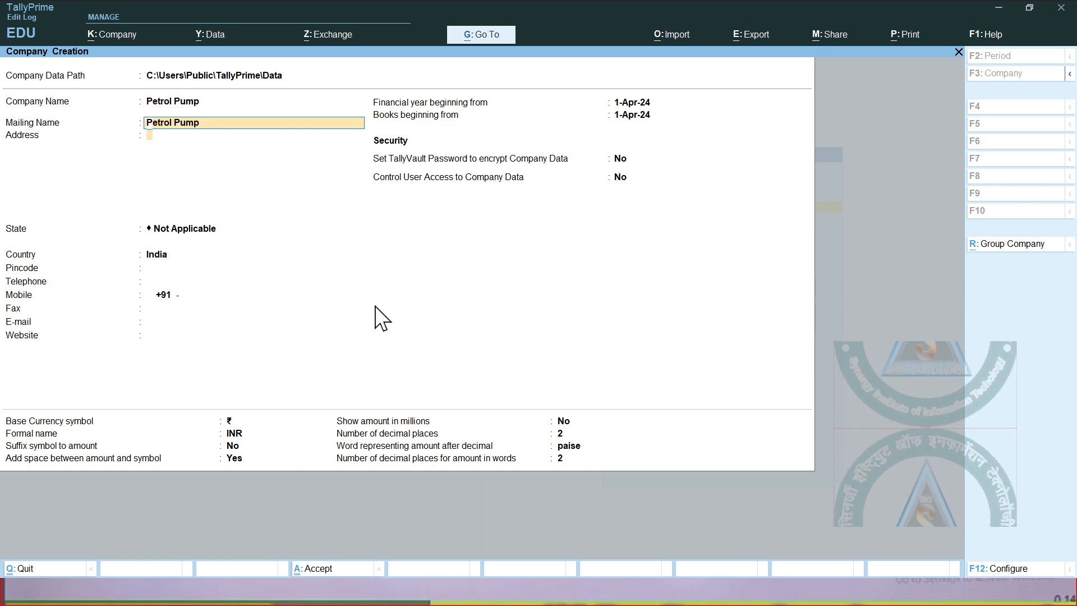
key("Return")
key("Return")
key("Return")
key("BackSpace")
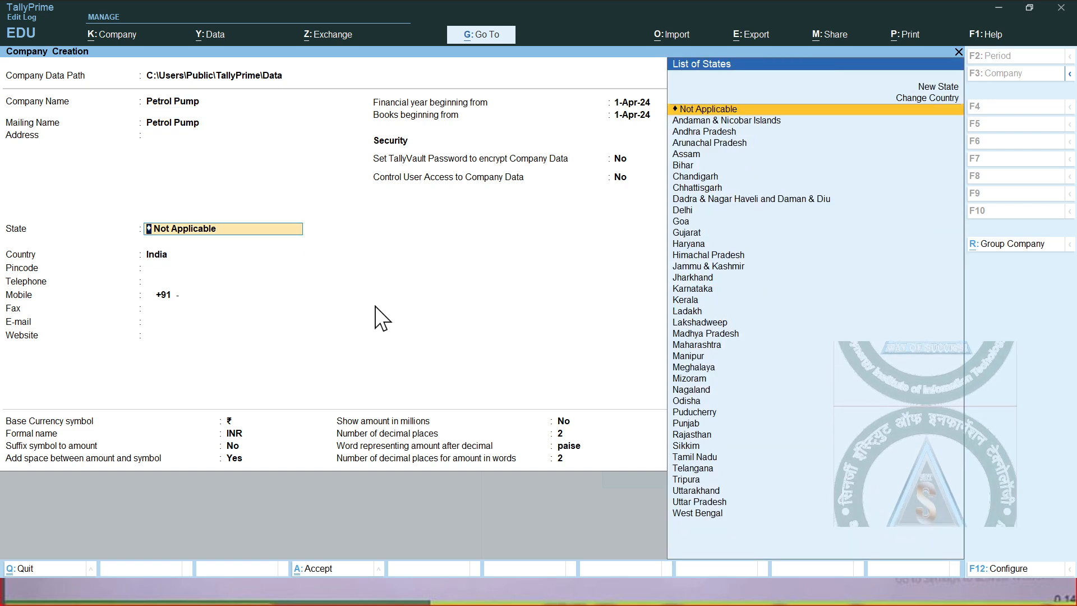
type("M")
key("Down")
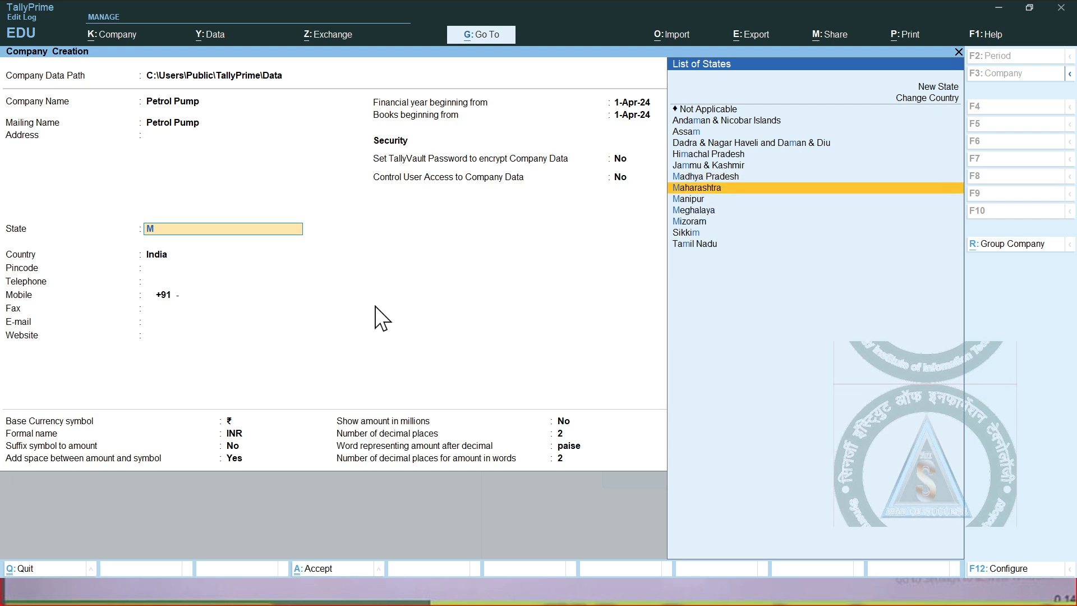
key("Return")
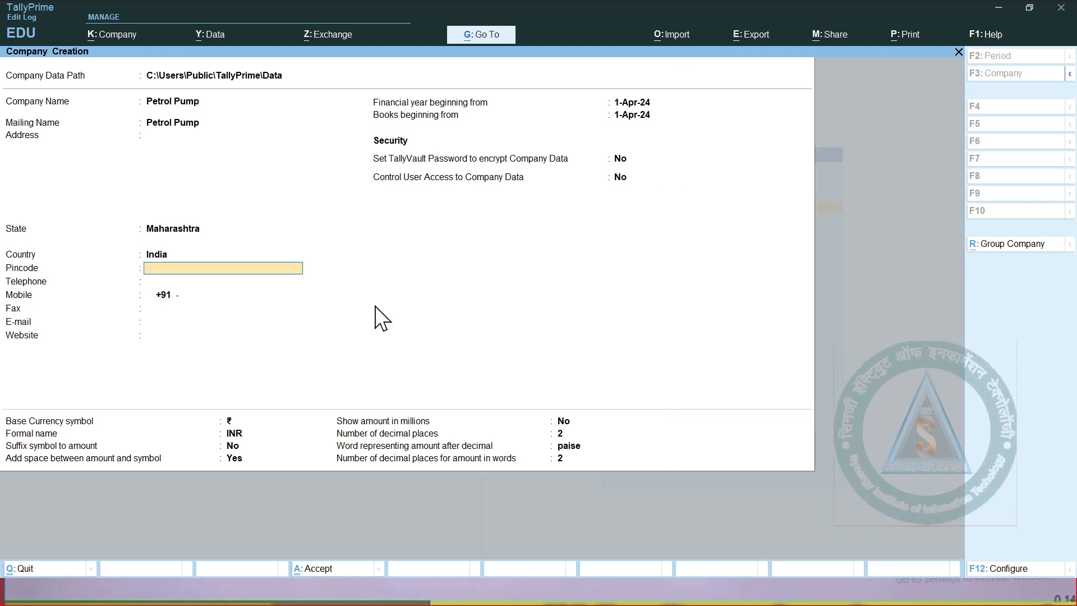
Save the company, set GST to No and enable VAT in Company Features
key("ctrl")
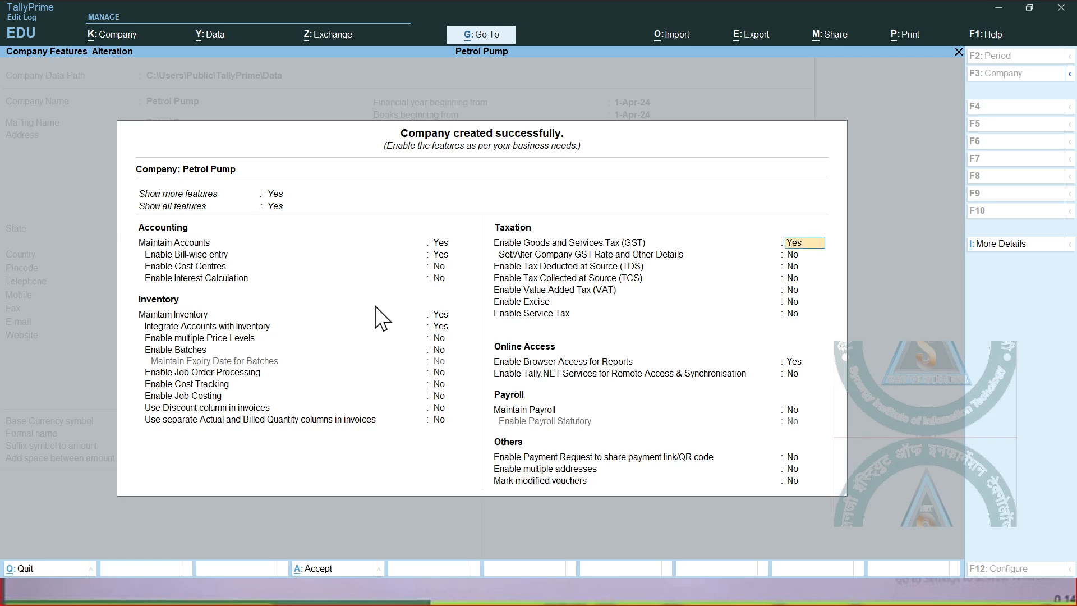
key("Return")
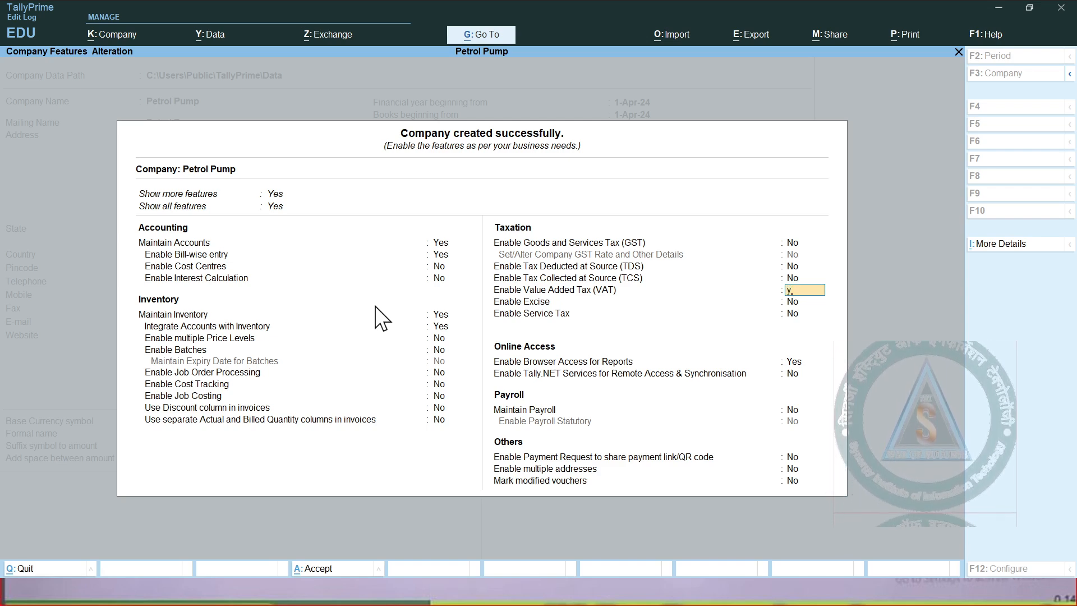
key("Return")
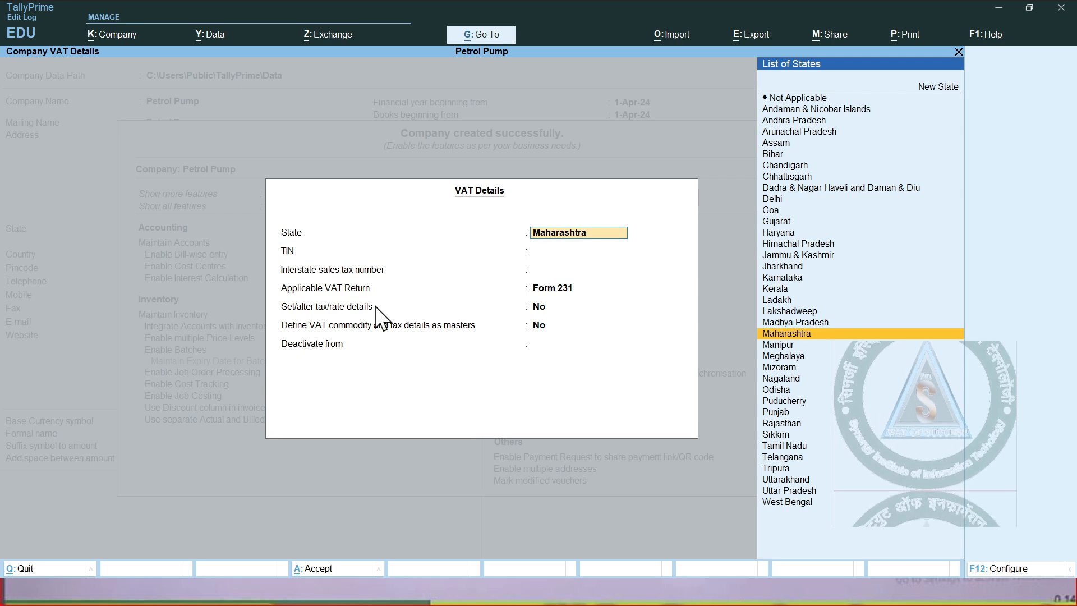
Fill VAT details with state Maharashtra, the company's TIN and Form 231, then save
key("Return")
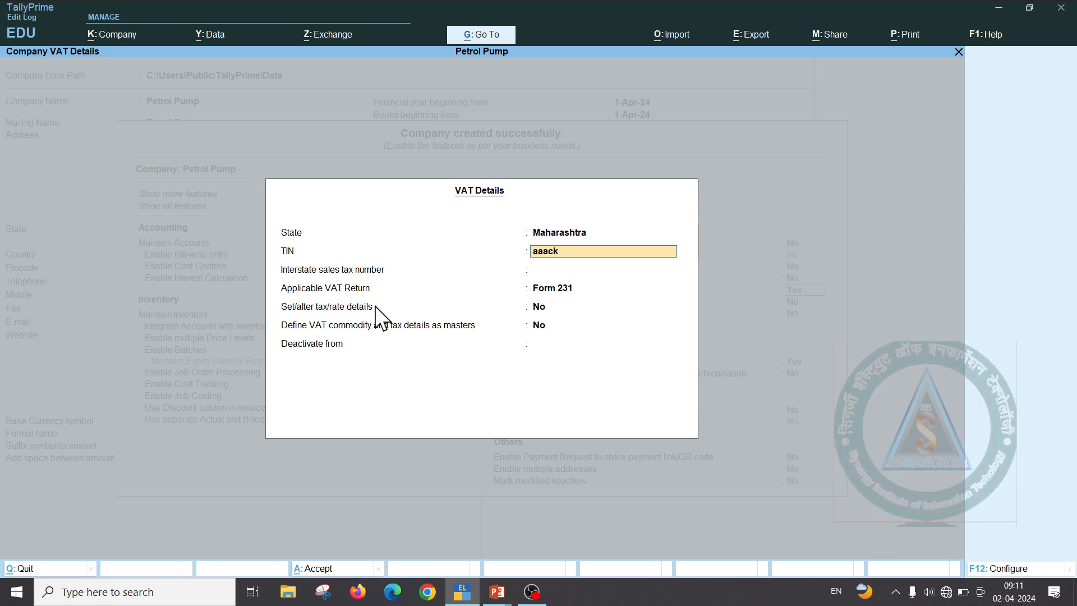
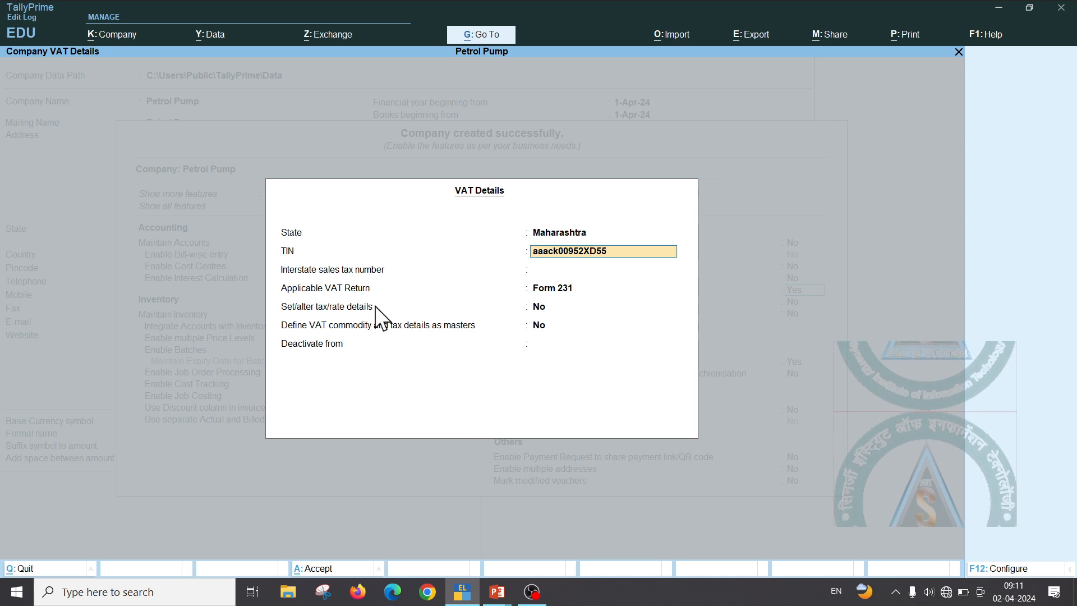
key("Return")
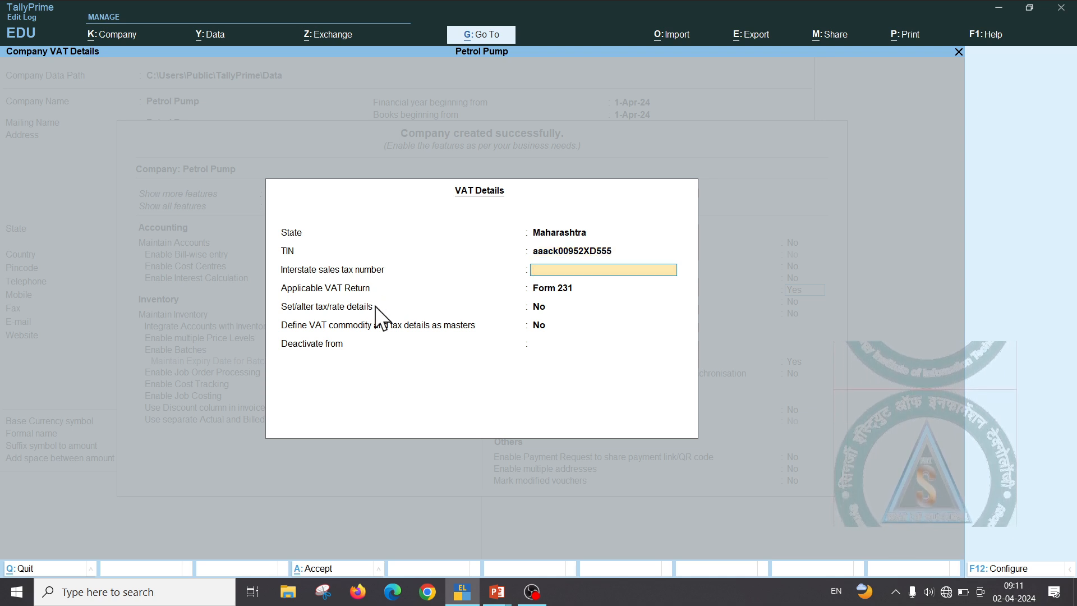
key("Return")
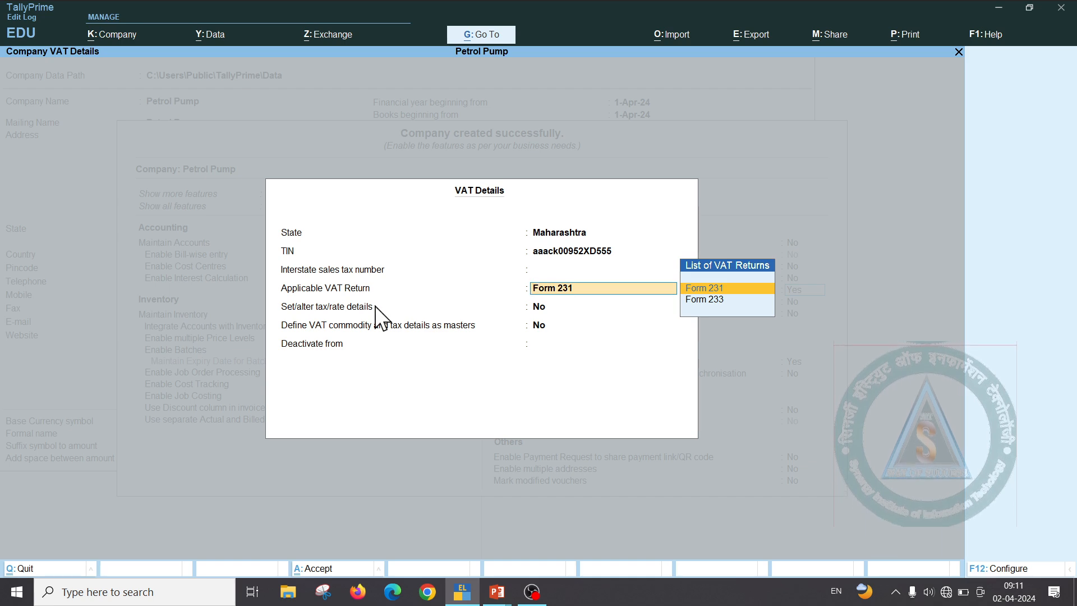
key("ctrl")
key("ctrl+a")
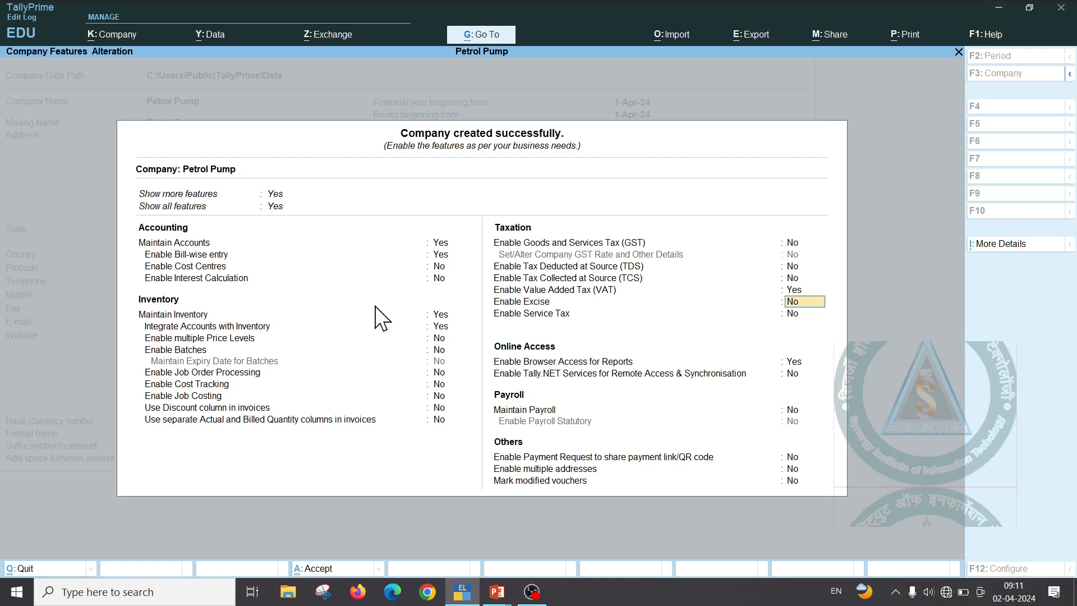
Save the company features and start a new Receipt voucher
key("ctrl+a")
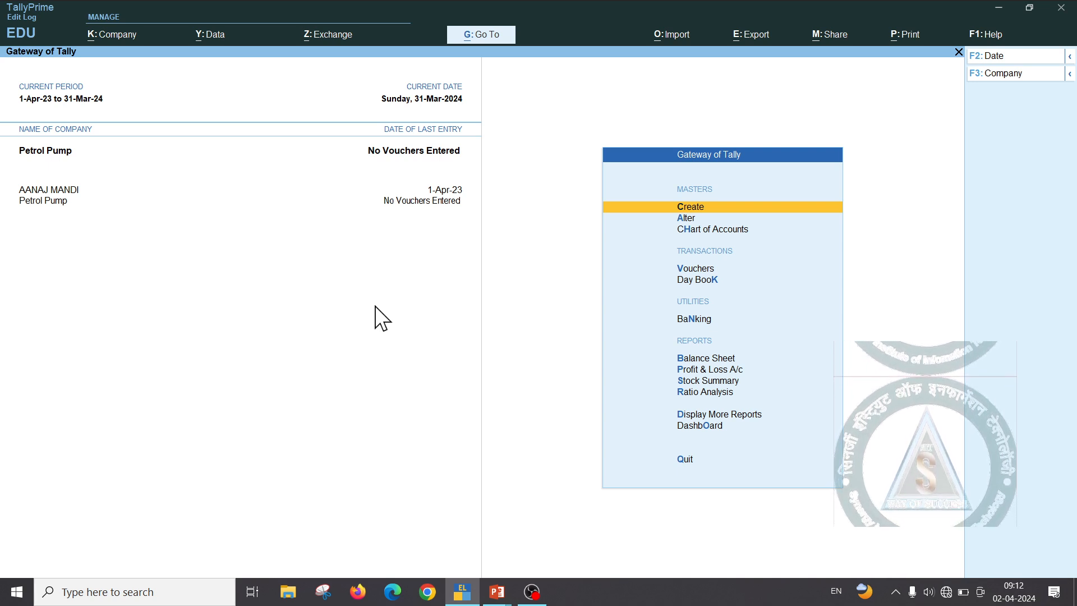
key("Down")
key("Down")
key("Down")
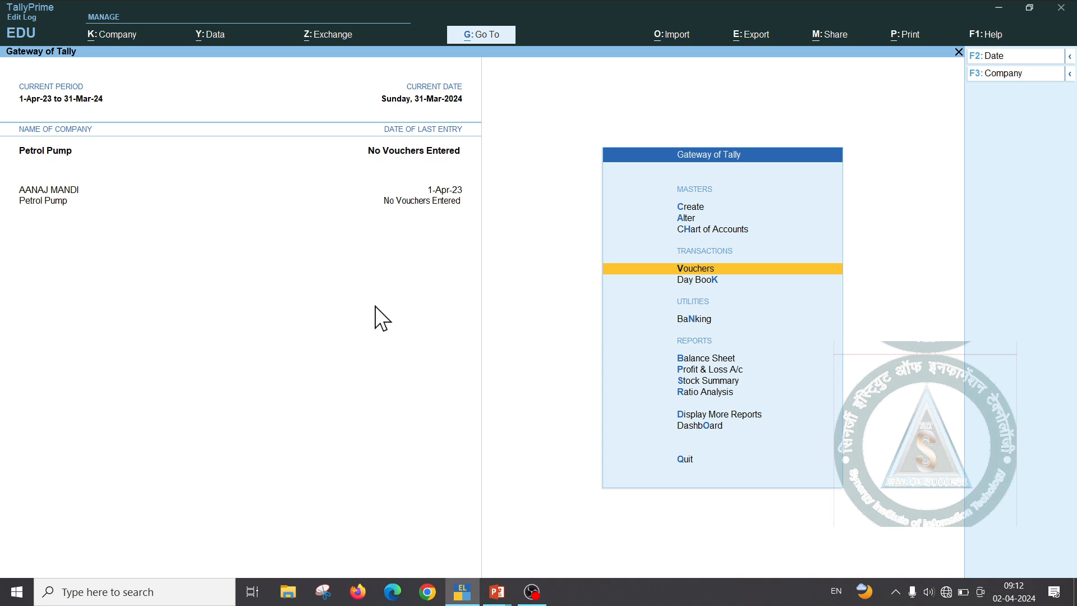
key("Return")
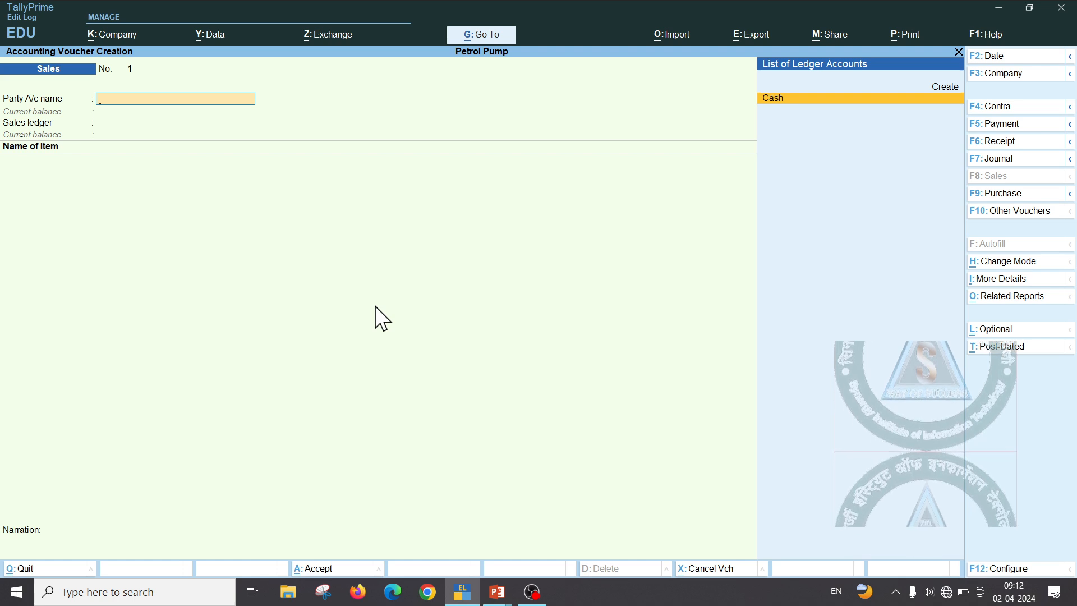
key("F6")
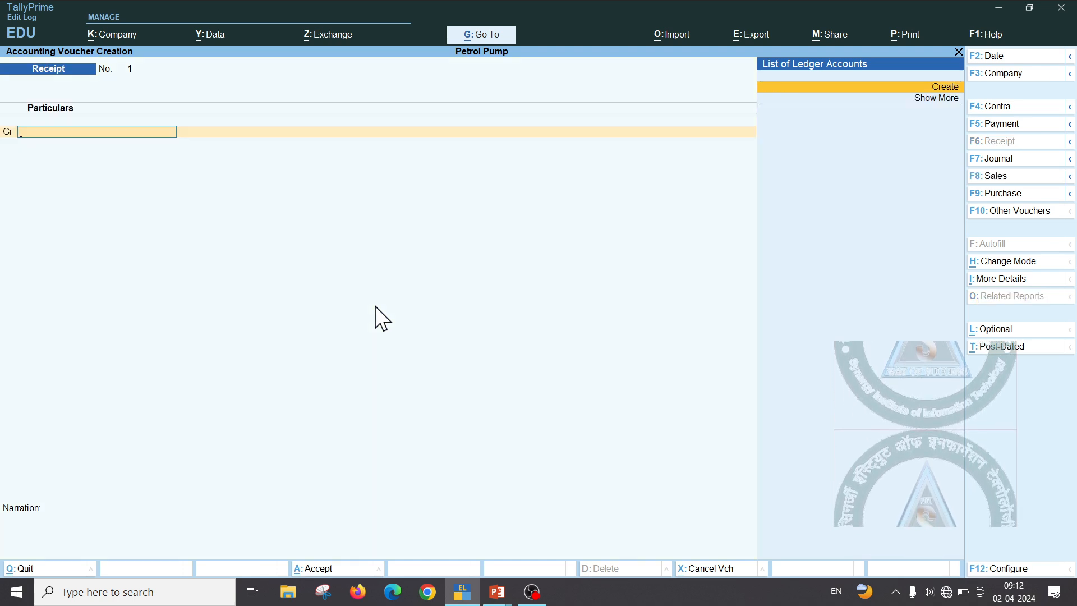
Create a new ledger named Capital for the receipt's credit line
key("alt+c")
type("Ca")
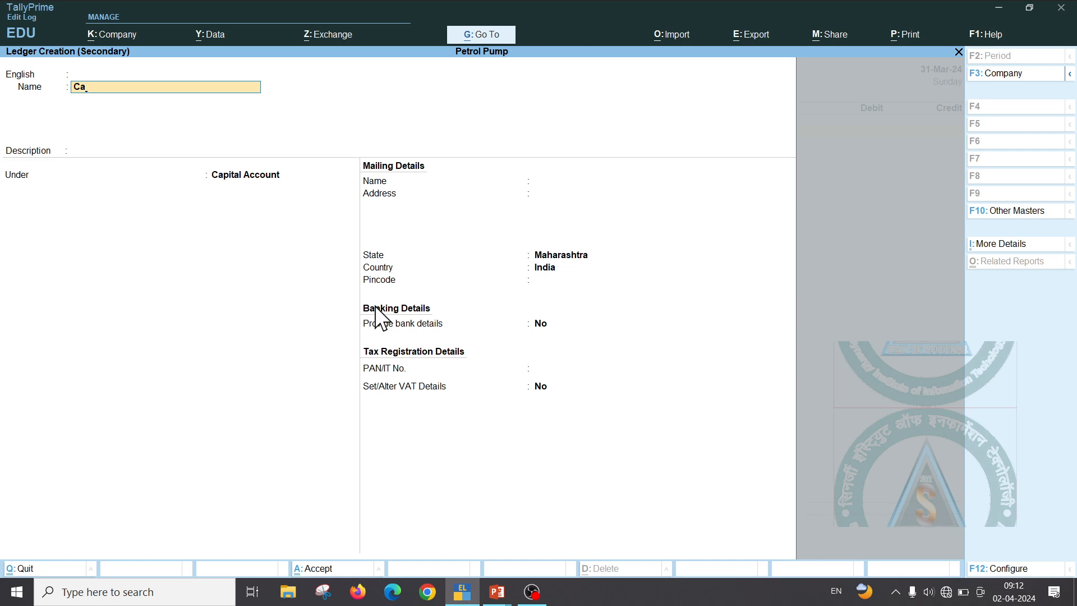
type("p")
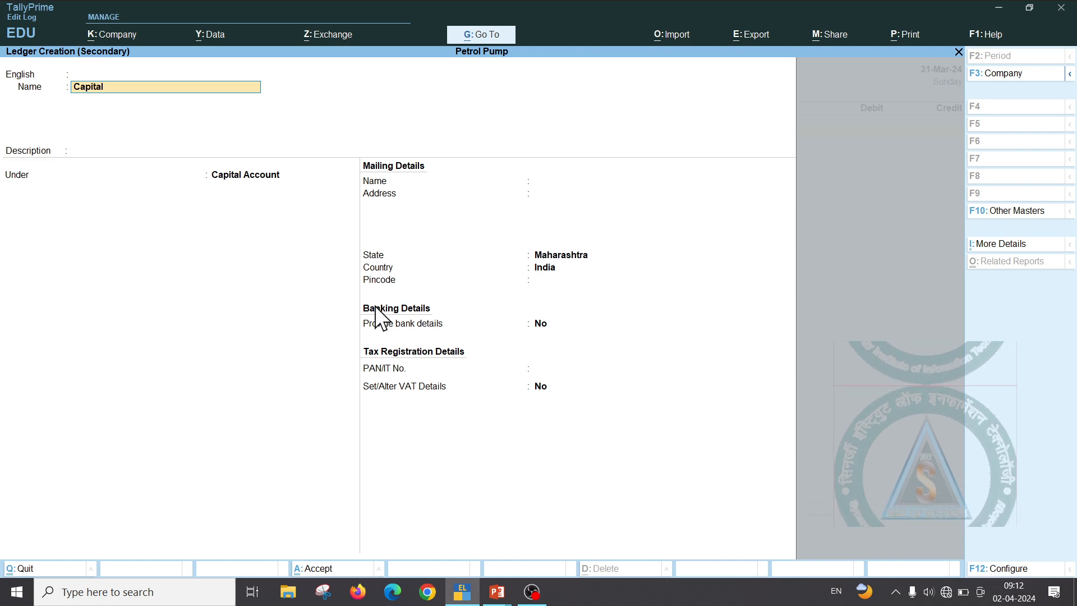
type("ital")
key("Return")
key("Return")
key("Return")
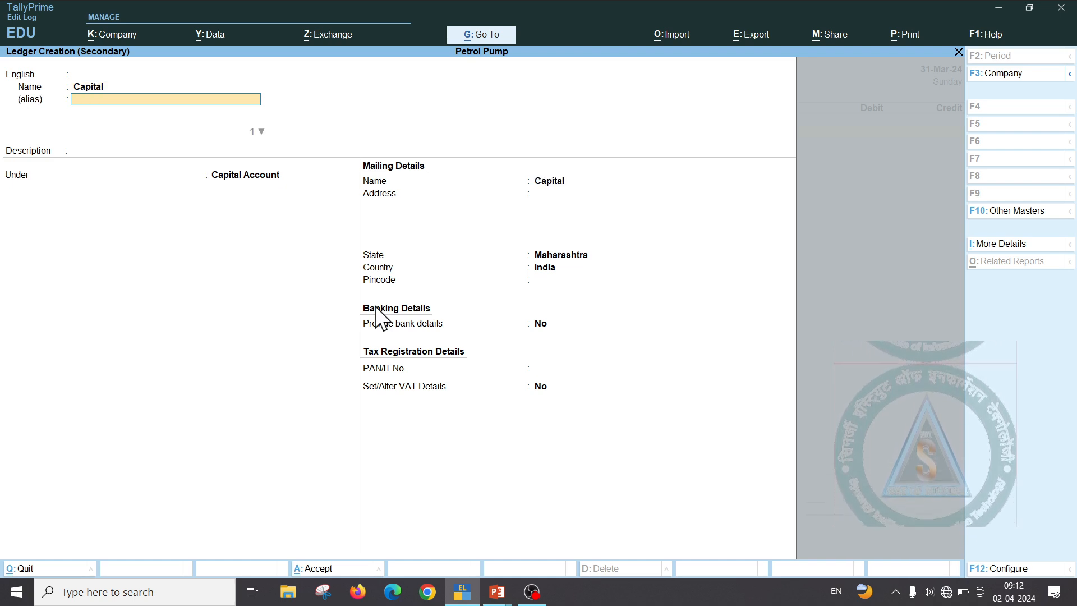
key("ctrl+a")
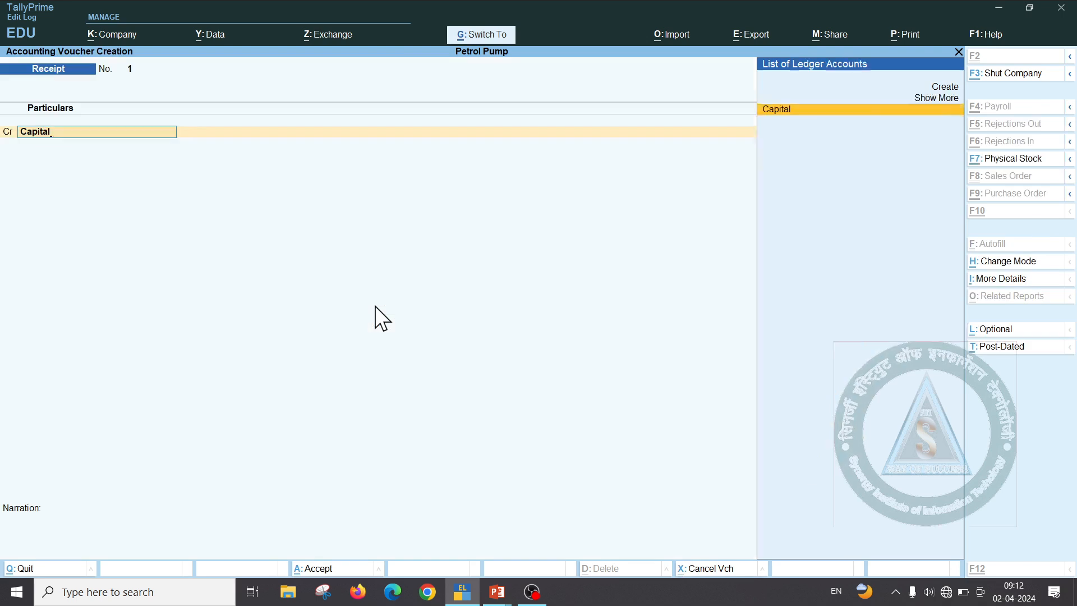
Credit Capital 15,00,000, debit Cash, and try saving the receipt
type("1500000")
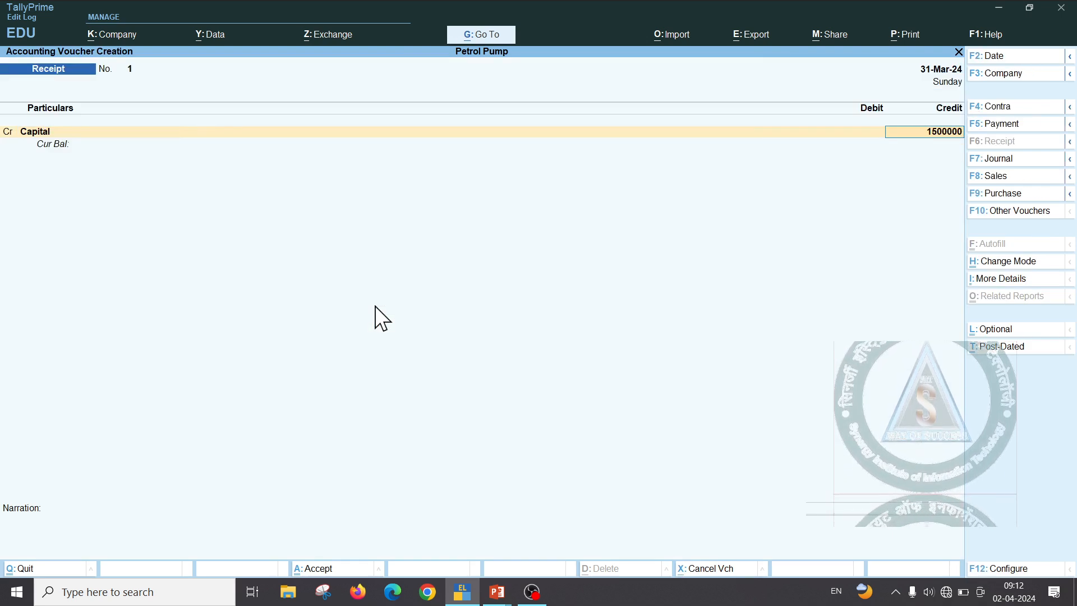
key("Return")
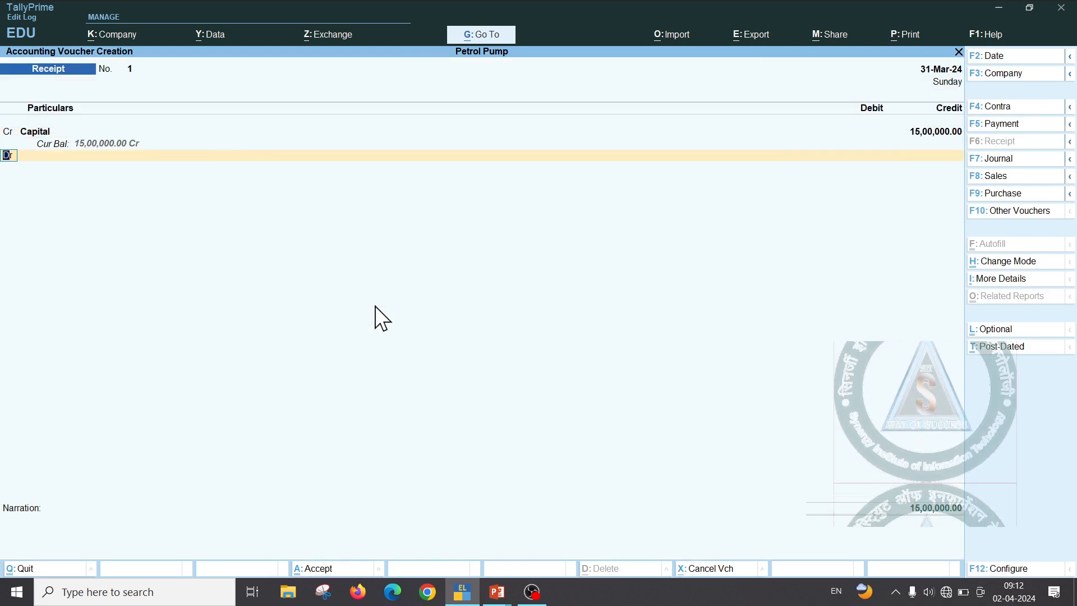
key("Return")
key("Down")
key("Return")
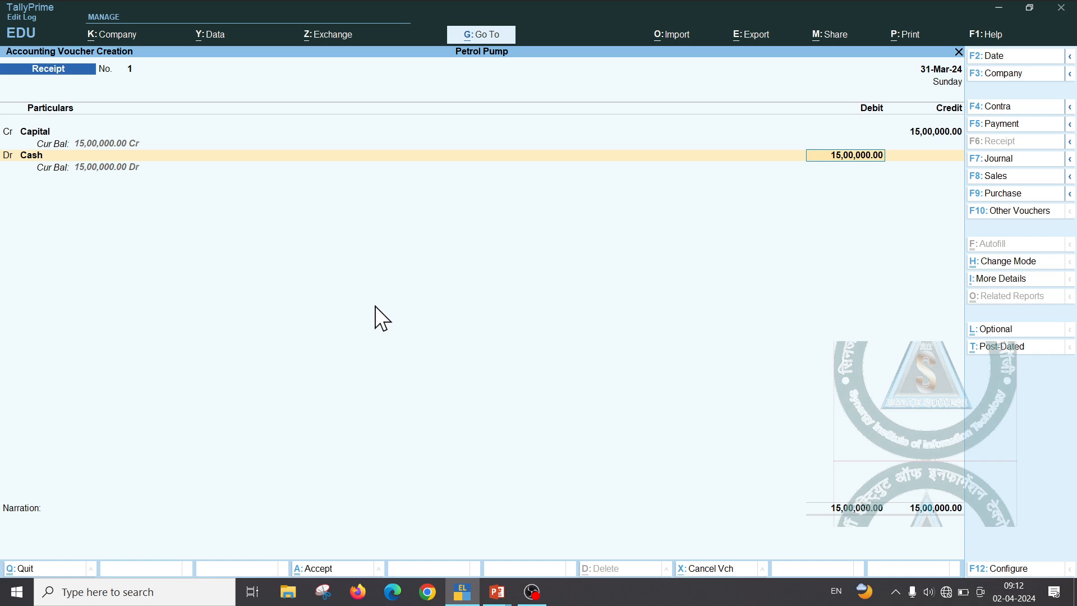
key("Return")
key("Return")
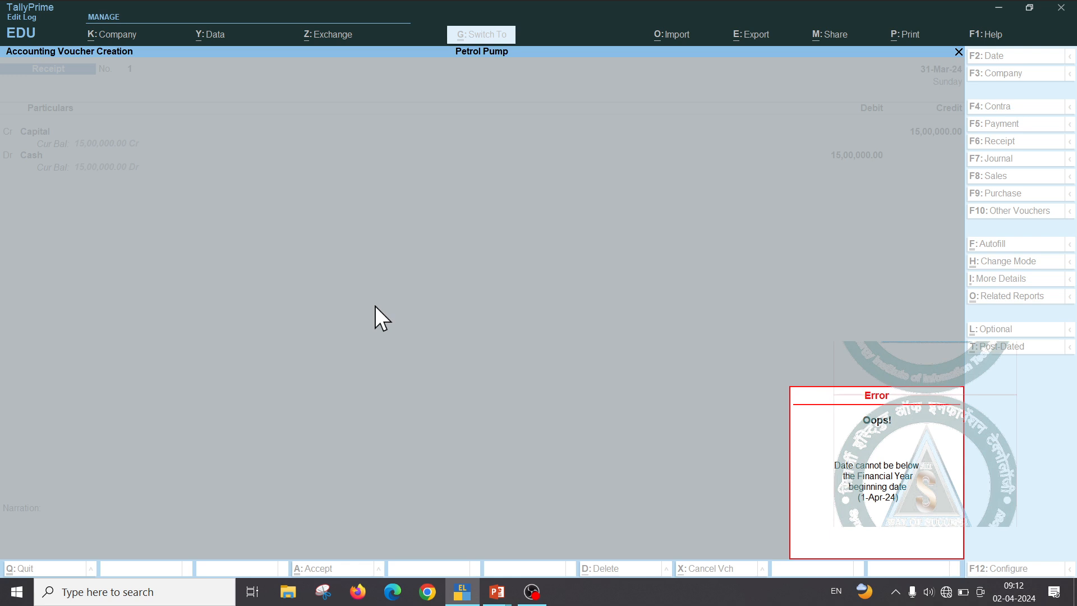
Try changing the receipt date to 1-4-2023, then abandon the unsaved receipt
key("Escape")
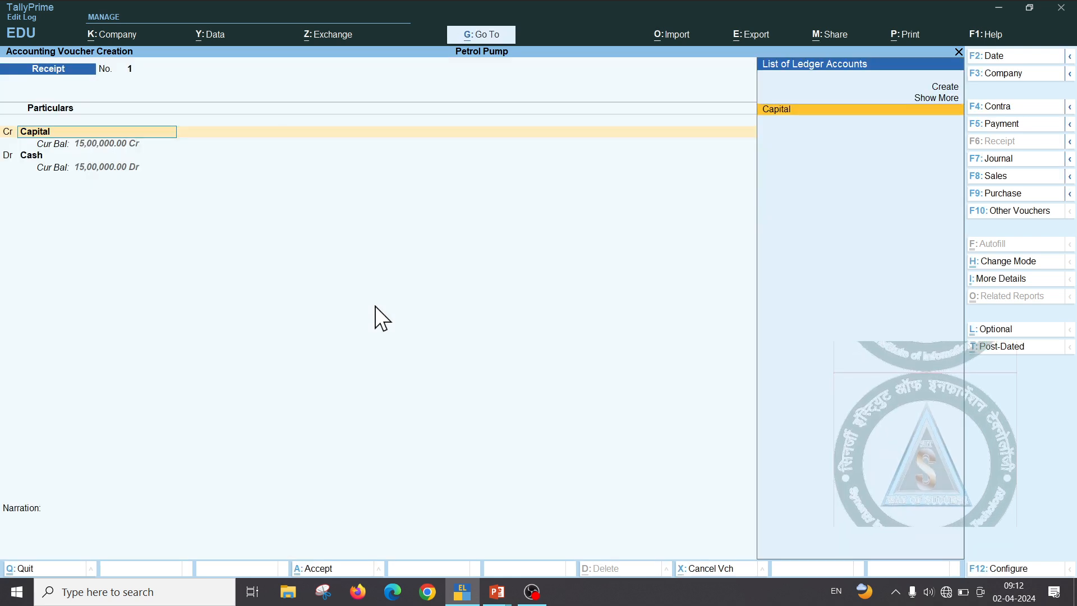
key("Return")
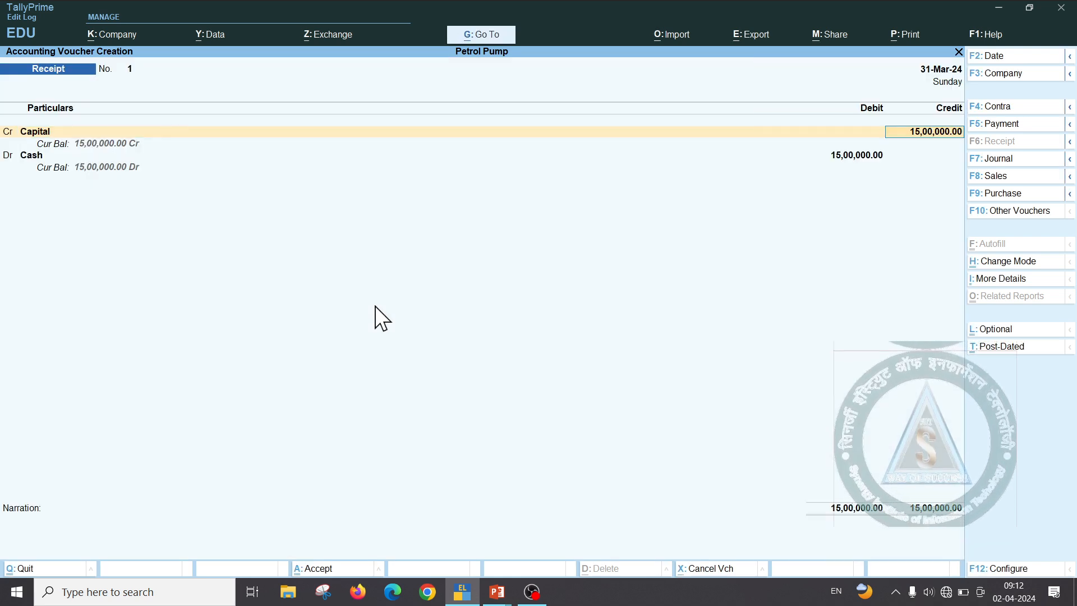
key("F1")
key("Escape")
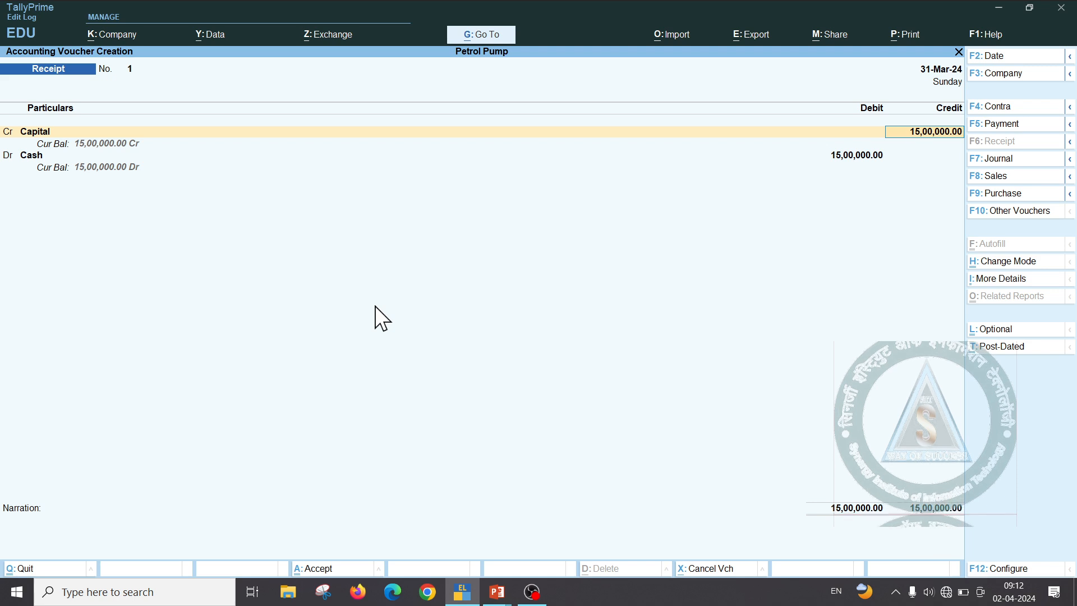
key("F2")
type("1-4-2023")
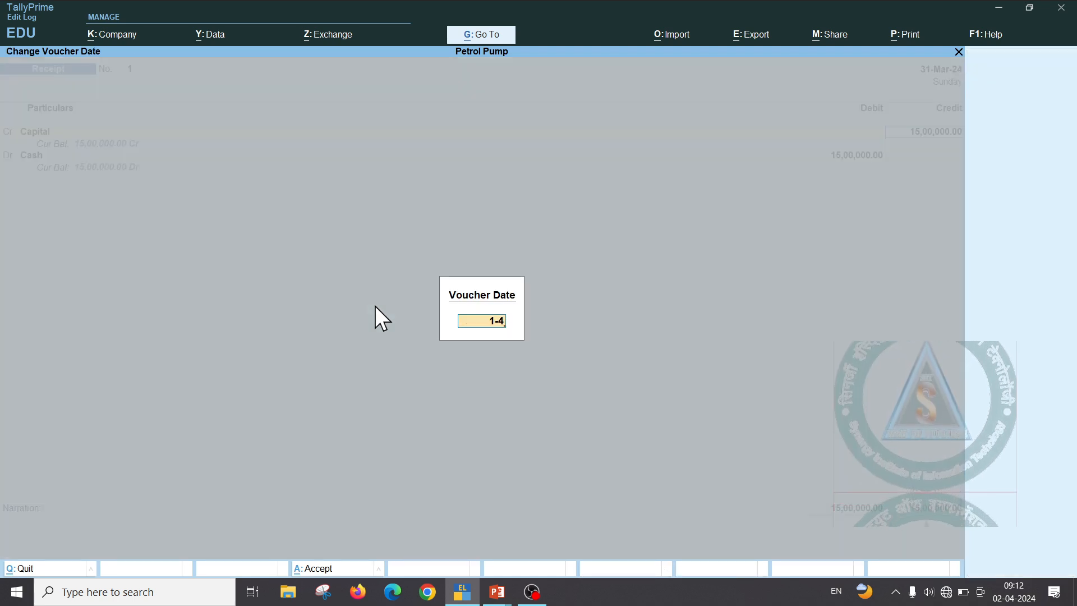
key("Return")
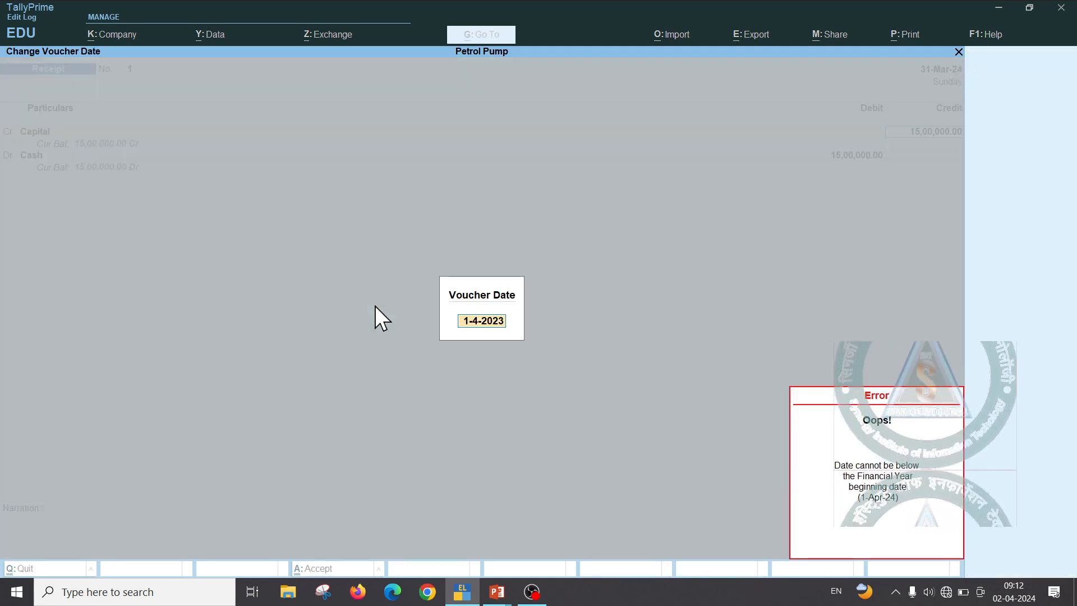
key("Escape")
key("Escape")
key("Escape")
key("Escape")
key("Escape")
key("Return")
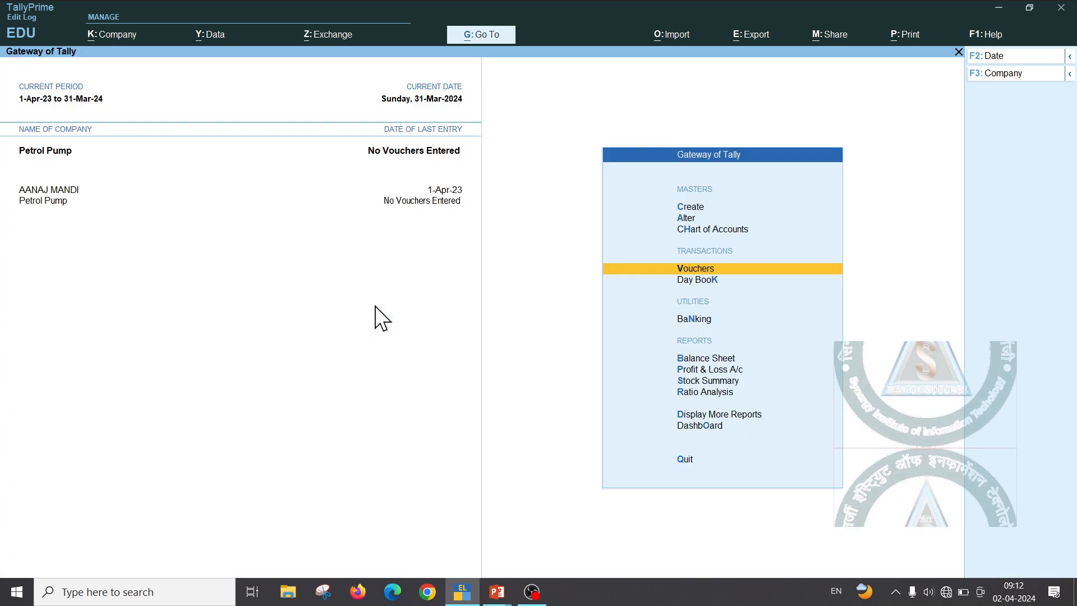
Set the company period from 1-4-2024 to 31-3-25
key("alt+F2")
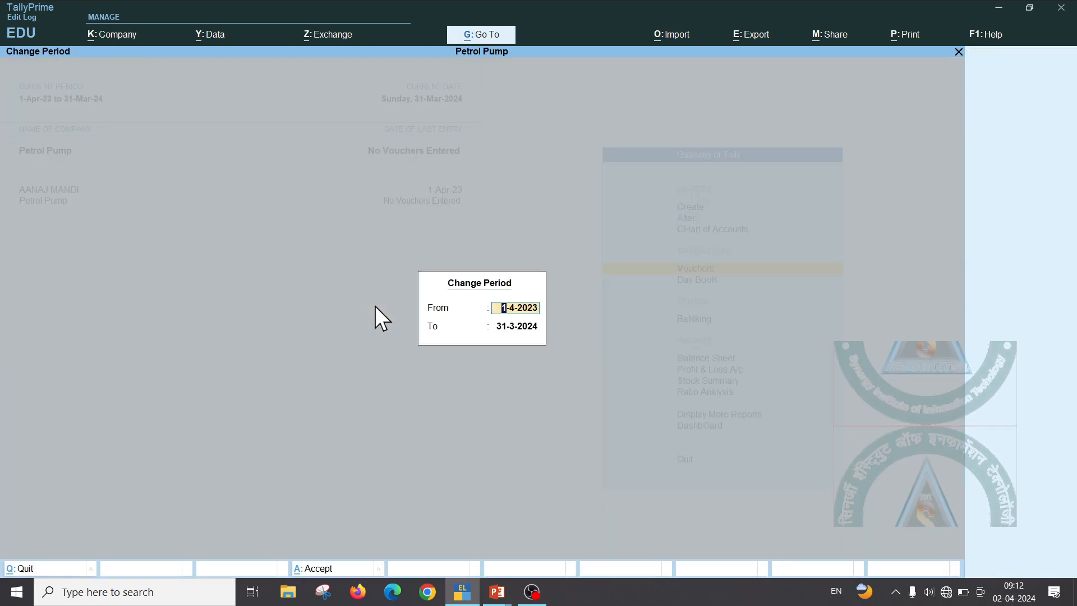
type("1-4-")
type("2024")
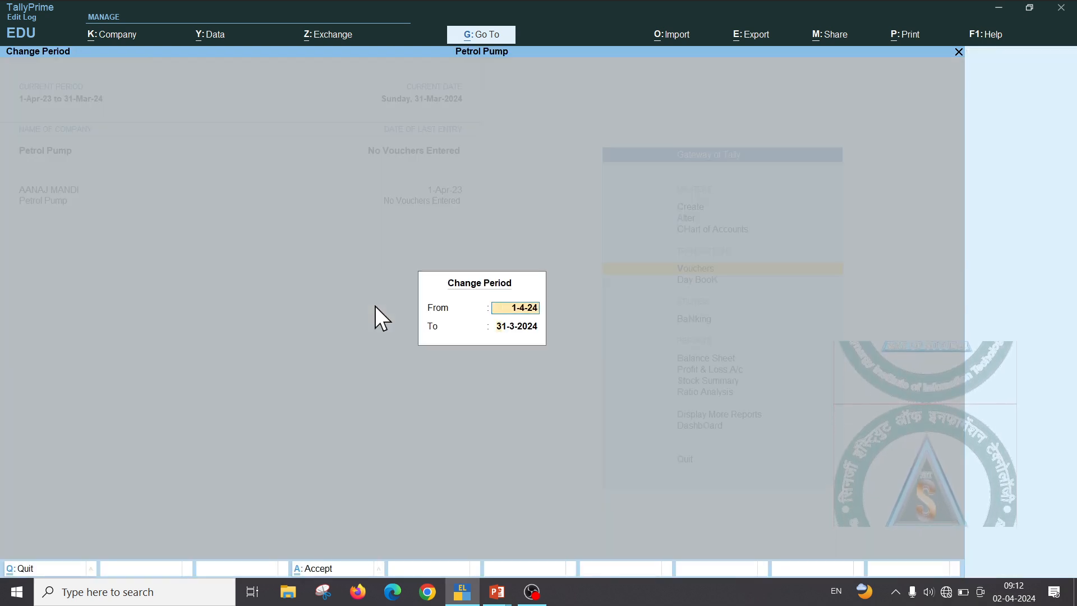
key("Return")
type("31-3-25")
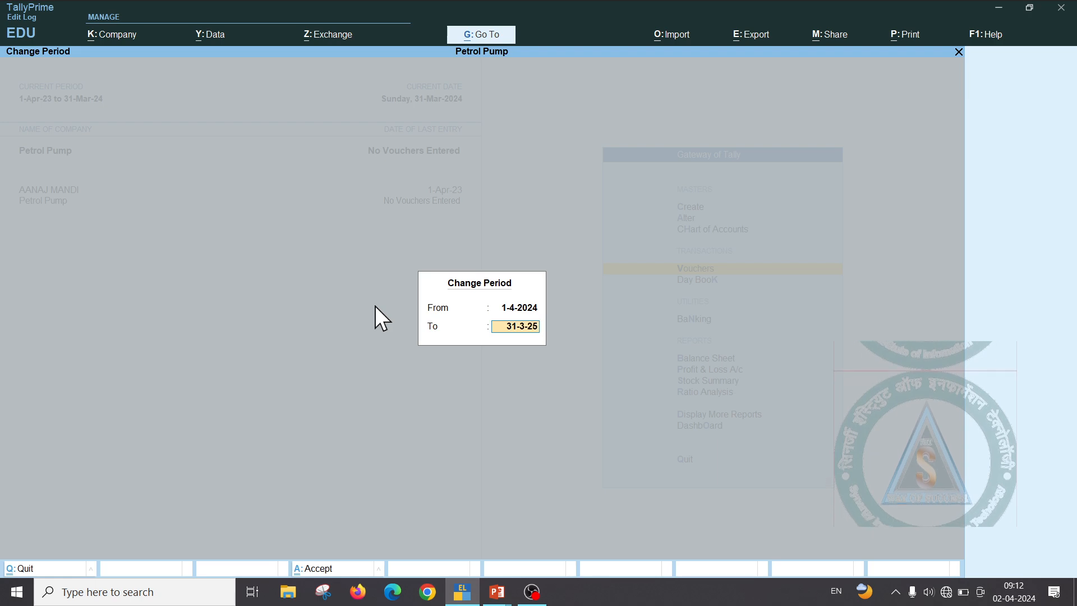
key("Return")
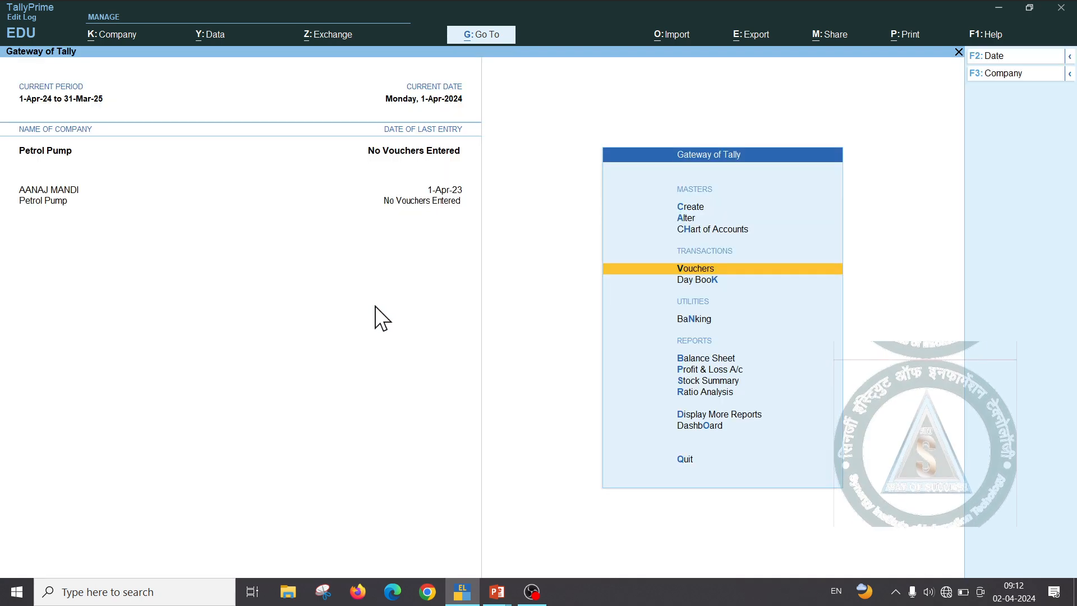
Save a receipt crediting Capital 15,00,000 and debiting Cash for the same amount
key("Return")
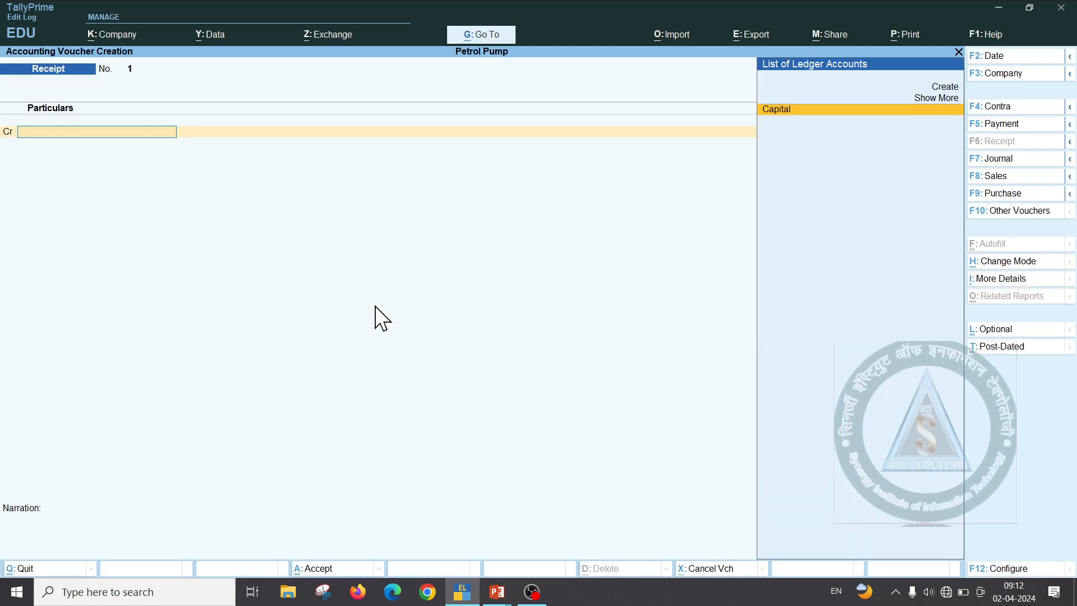
type("C")
key("Return")
type("150000")
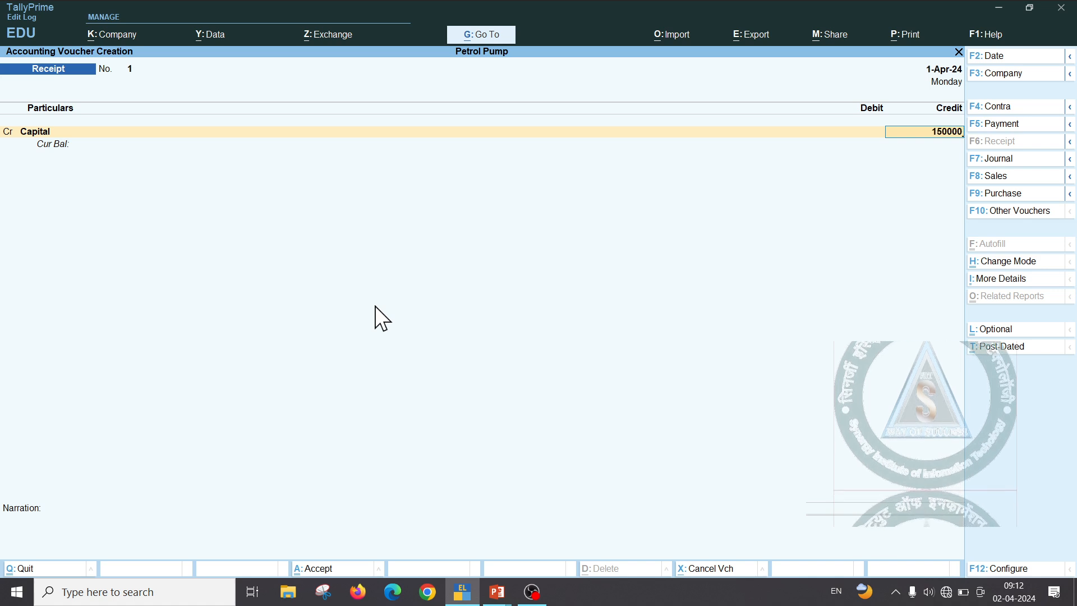
key("Return")
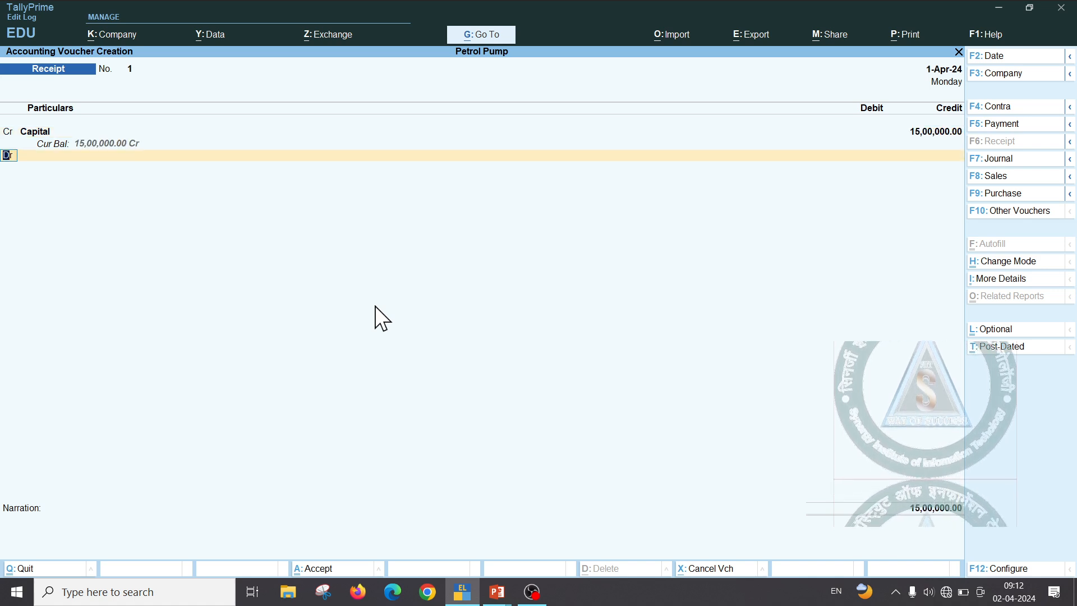
key("Return")
key("Down")
key("Return")
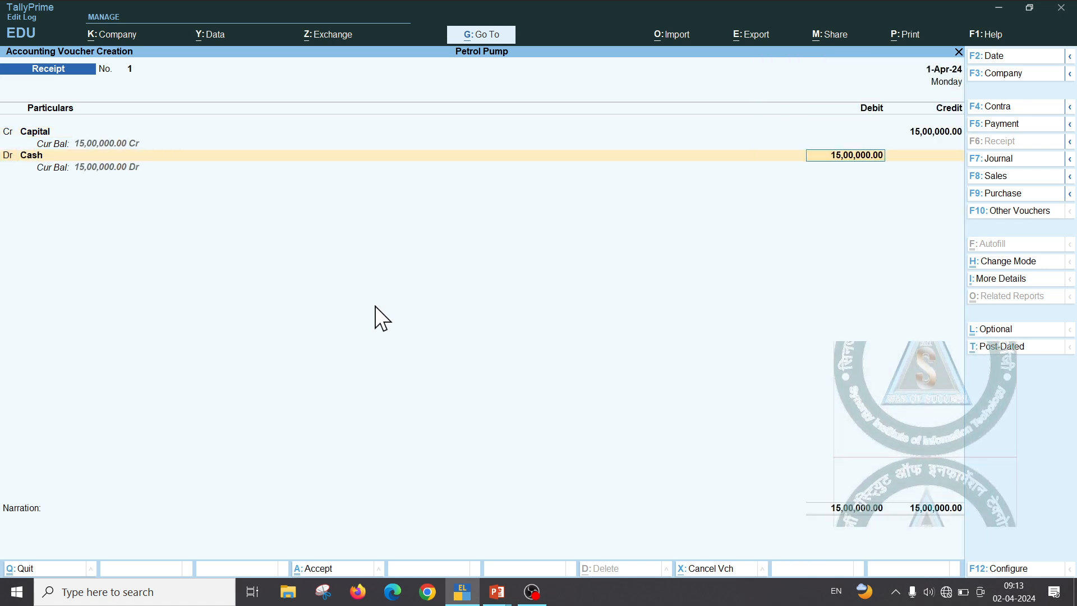
key("ctrl+a")
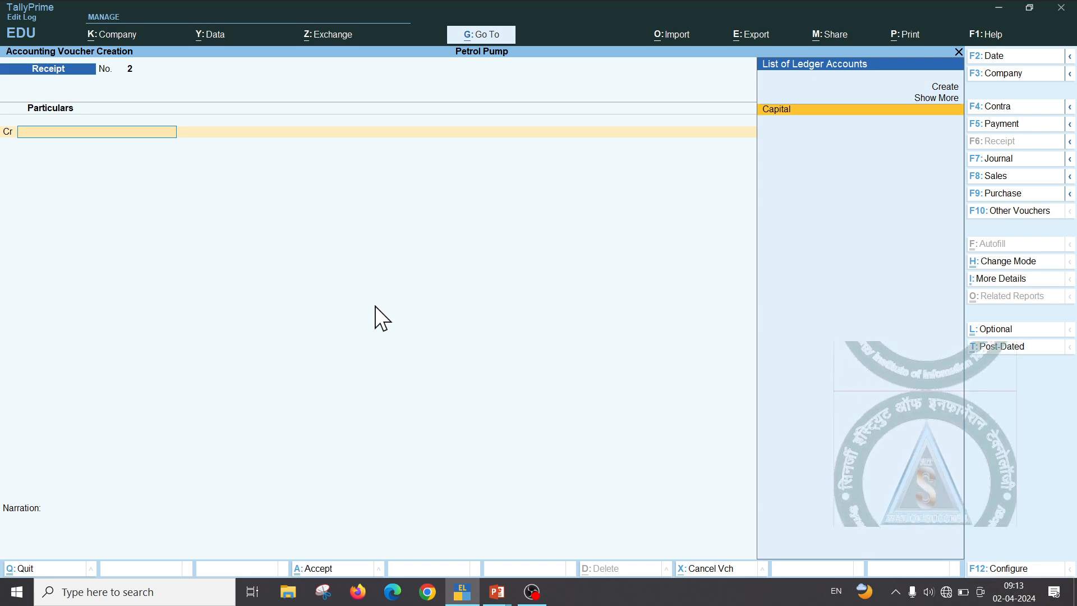
Open the Balance Sheet in detailed form from the Gateway
key("Escape")
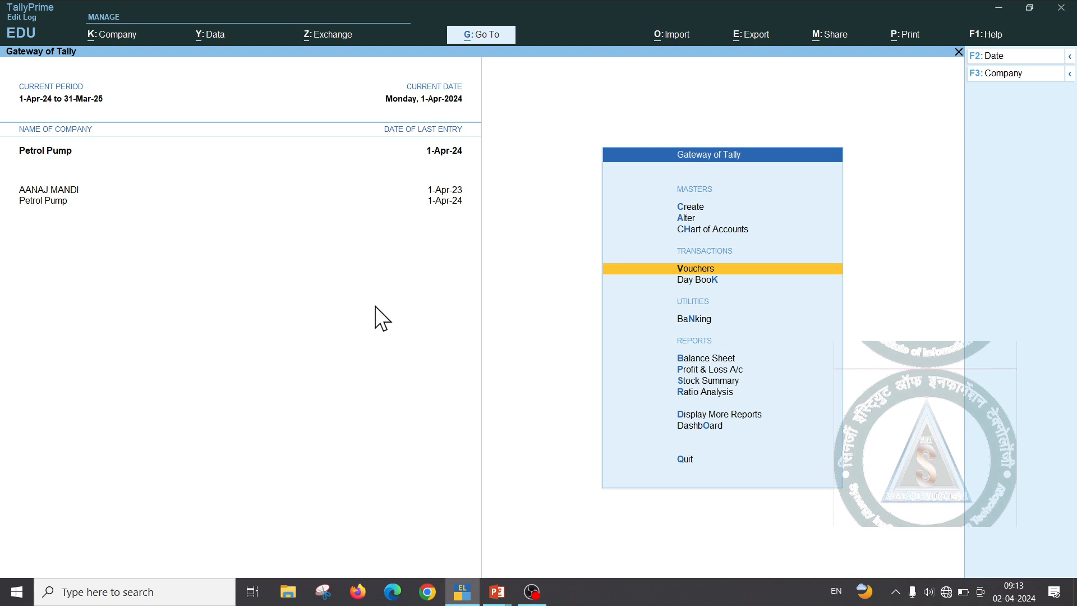
key("b")
key("alt+F5")
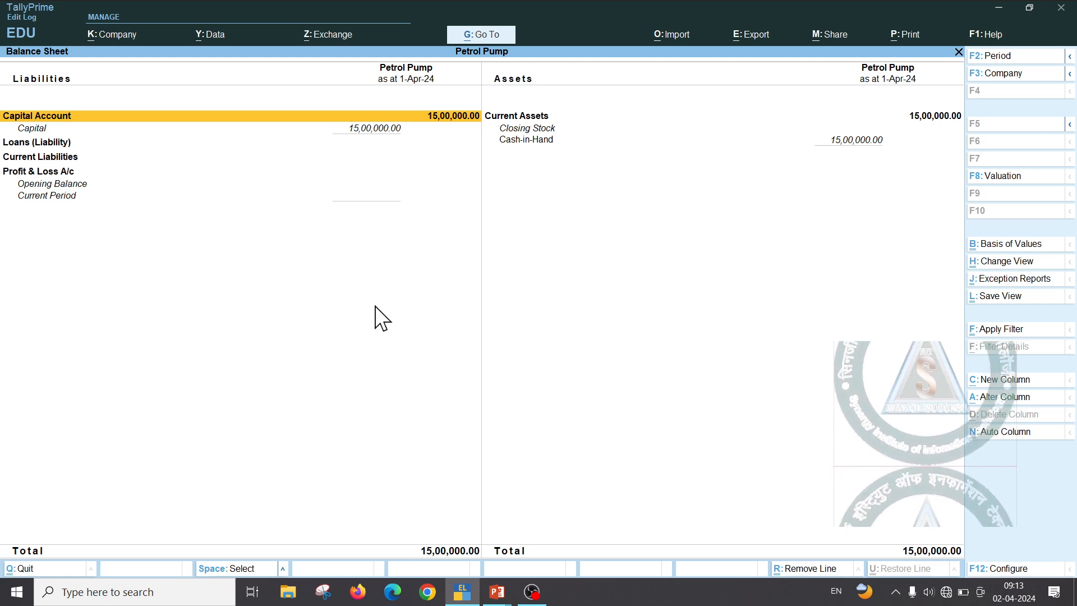
Close the Balance Sheet and begin Purchase voucher No. 1 dated 1-Apr-24
key("Escape")
key("Up")
key("Up")
key("Up")
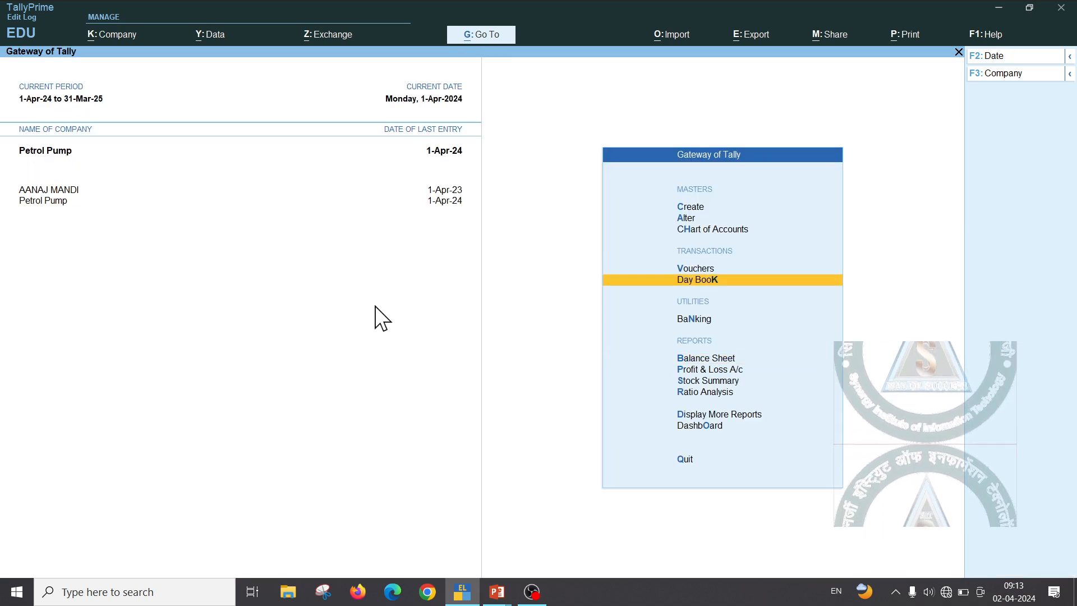
key("Return")
key("F9")
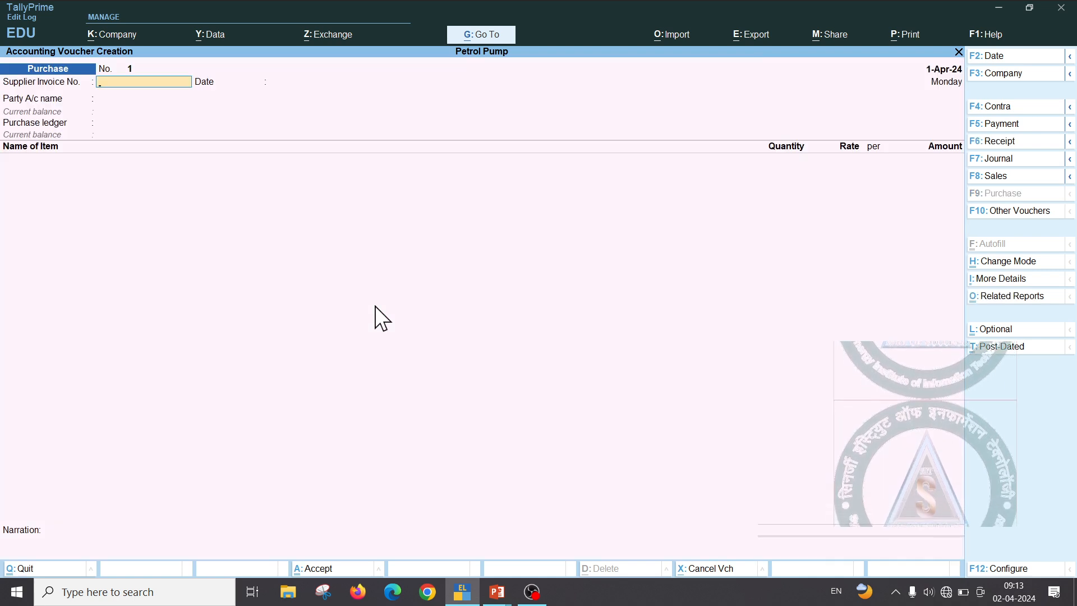
Skip the supplier invoice number and create ledger Indan Oil under Sundry Creditors
key("Return")
key("alt+c")
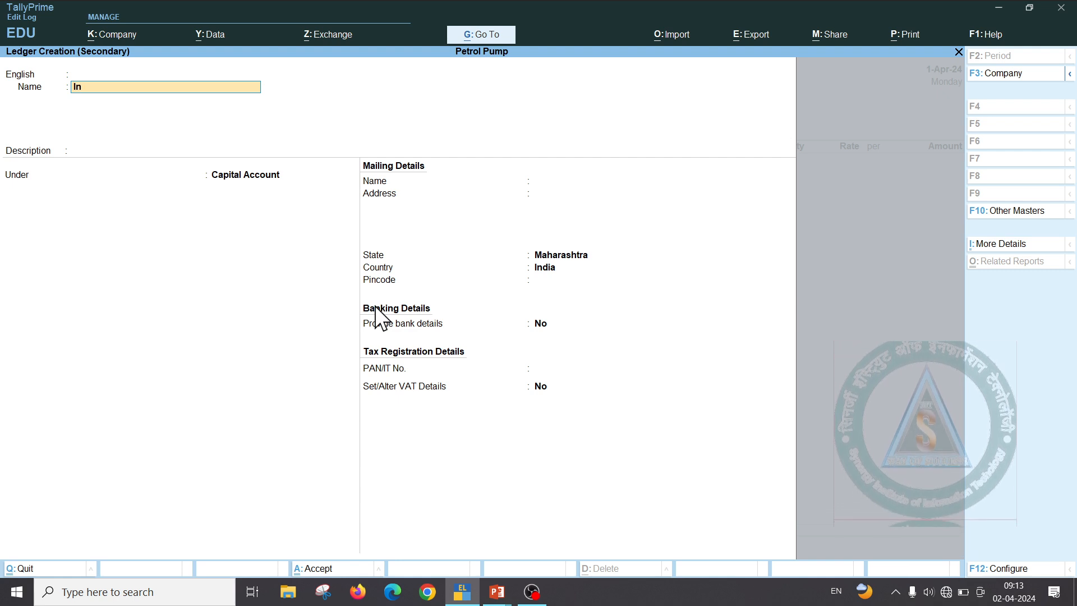
type("In")
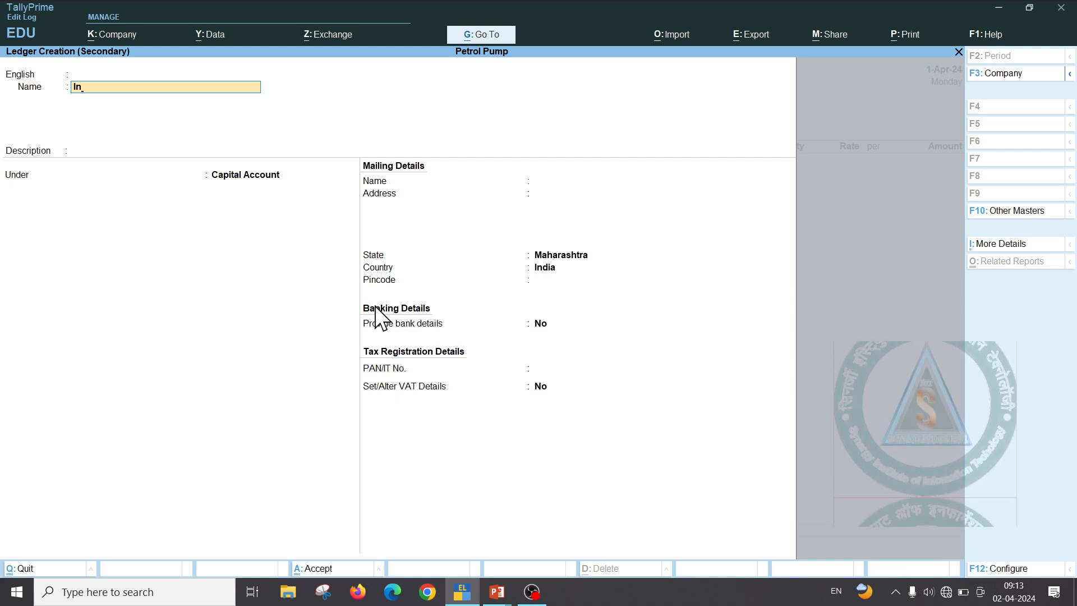
type("dan ")
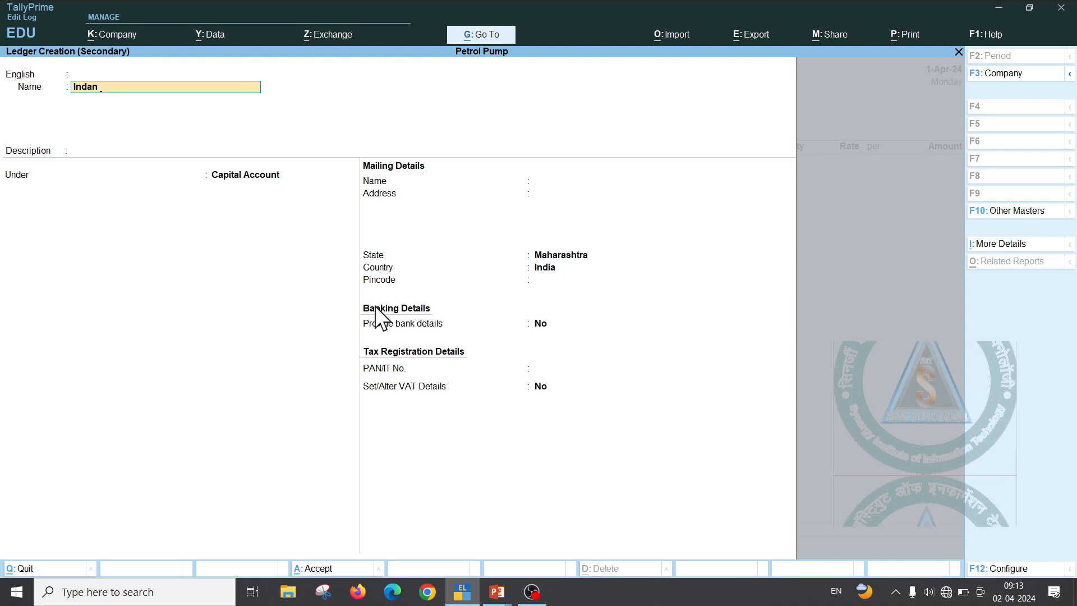
type("Oil")
key("Return")
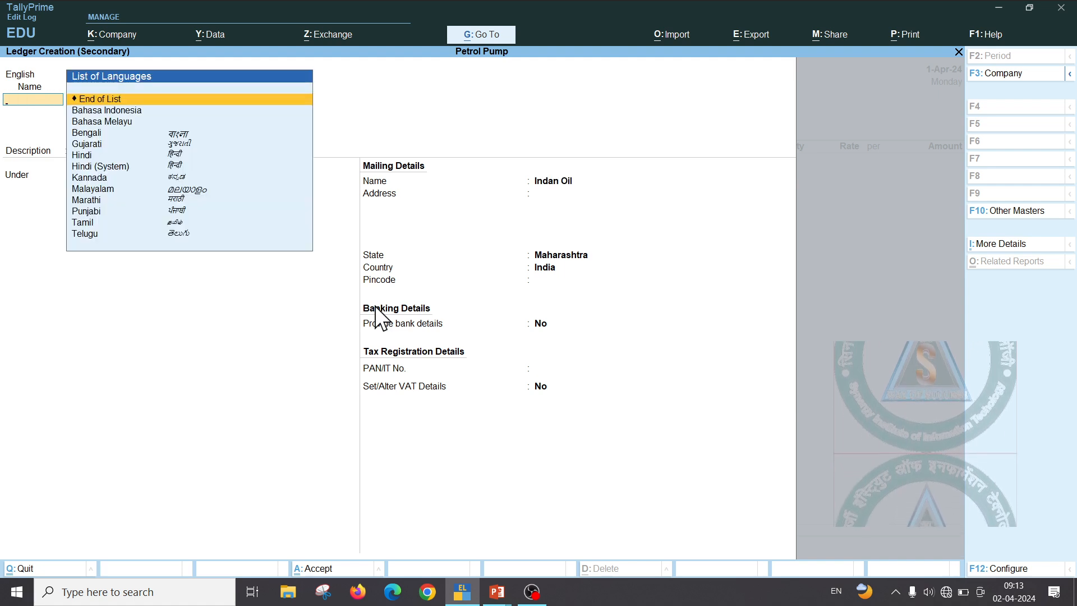
key("Return")
key("Return")
type("S")
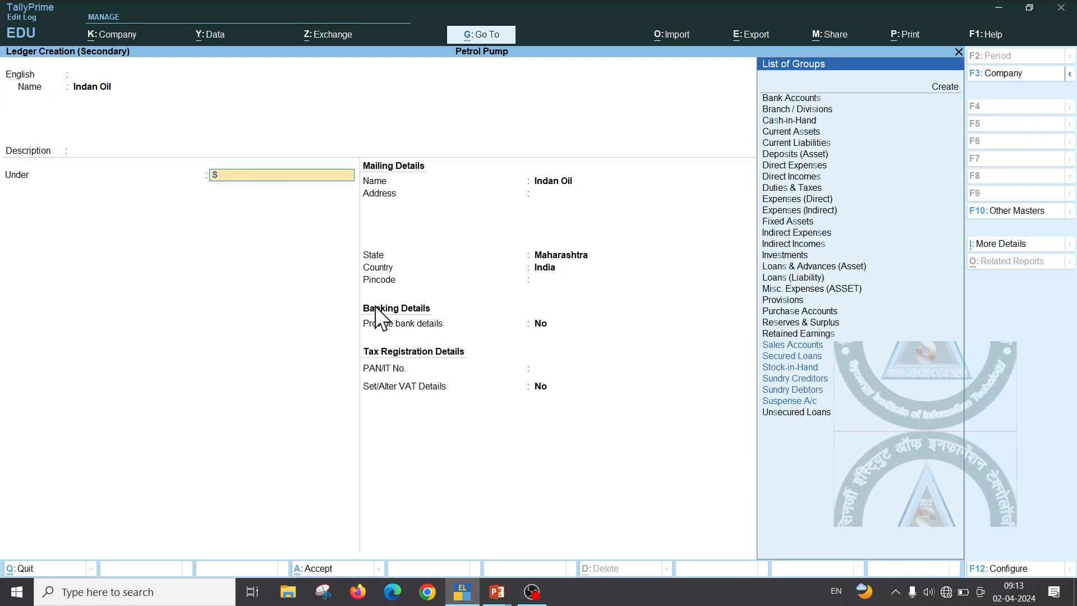
key("Down")
key("Down")
key("Down")
key("Return")
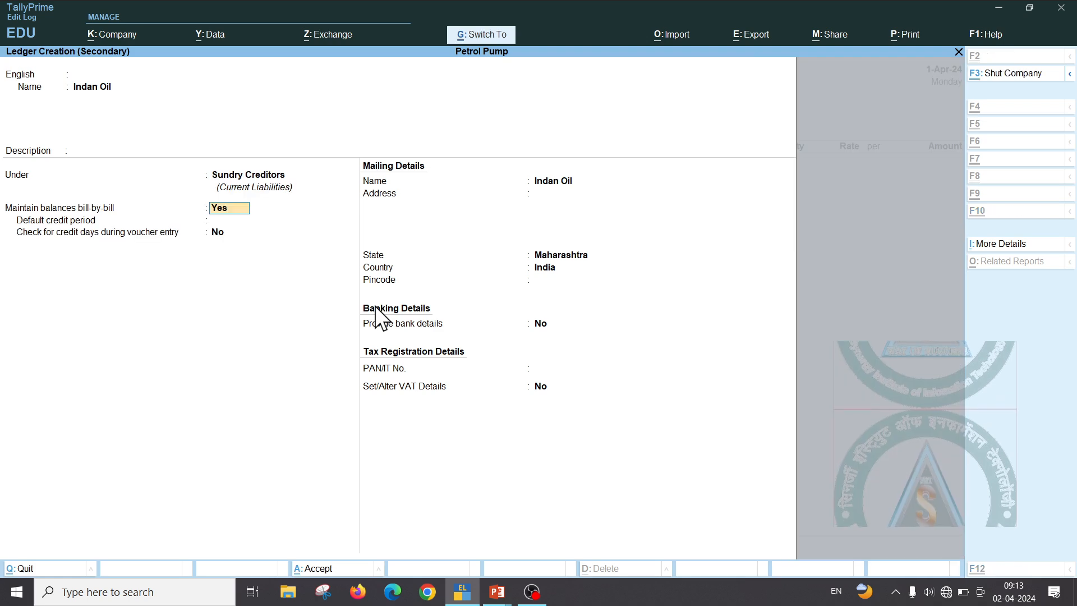
key("ctrl+a")
Use Indan Oil as the party account and begin a new purchase ledger
key("Return")
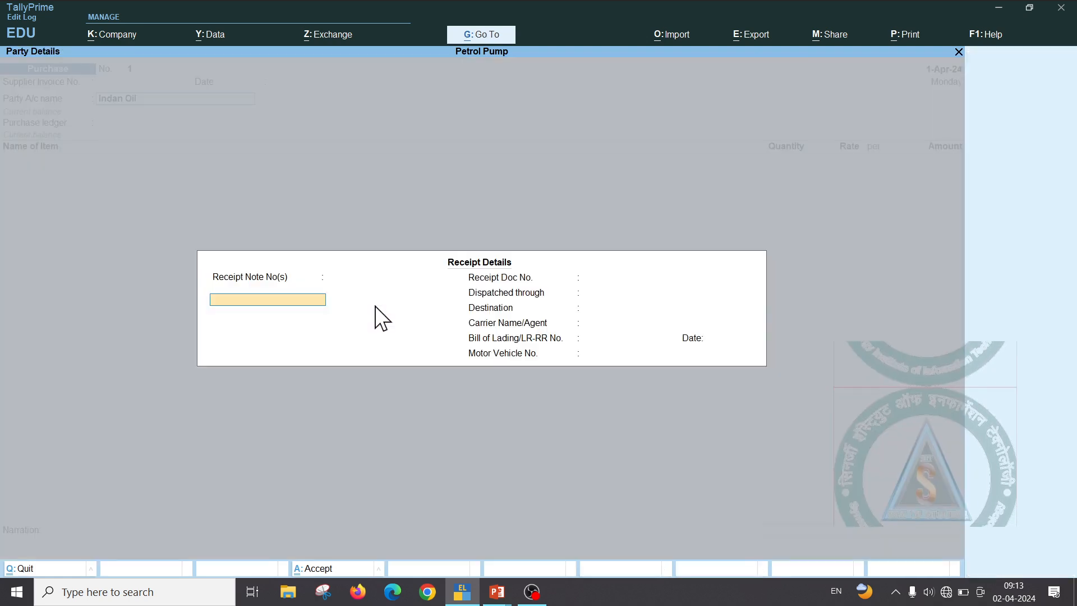
key("ctrl+a")
key("ctrl+a")
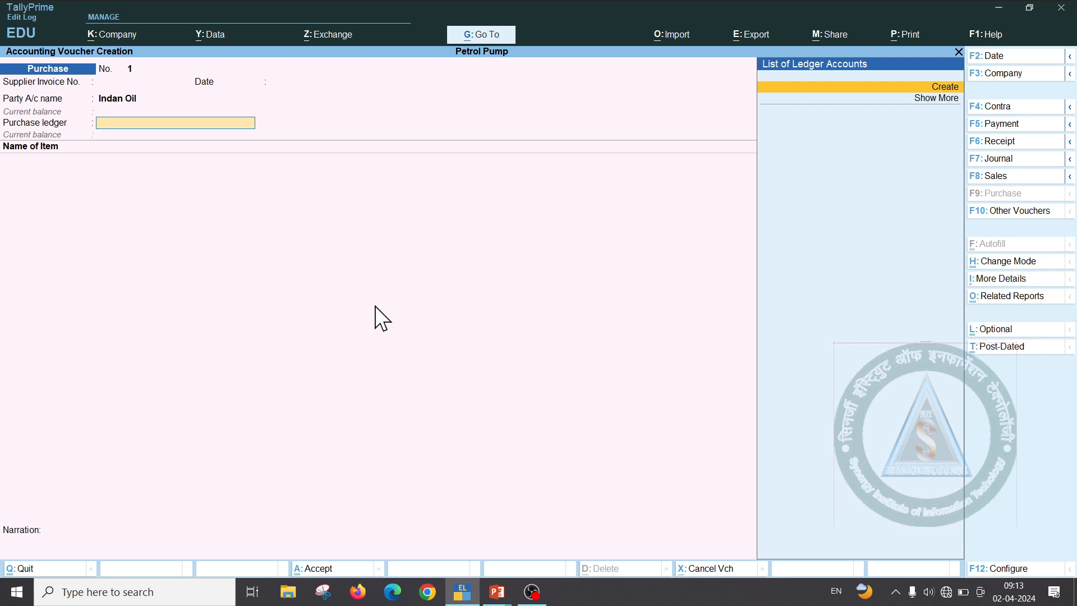
key("alt+c")
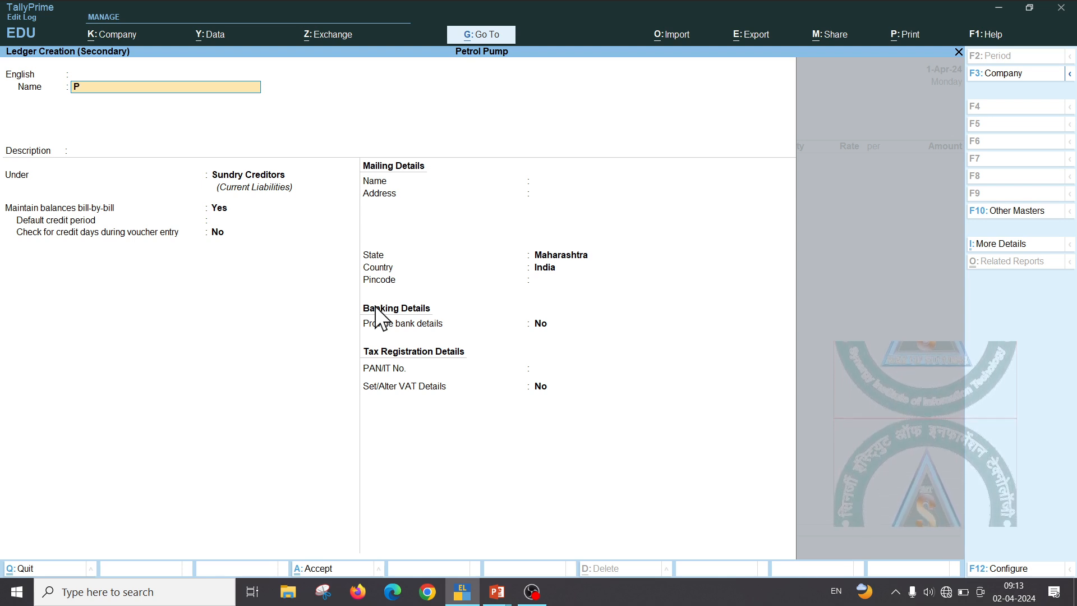
Create ledger Purchase@petrol under Purchase Accounts, then start a new stock item
type("urc")
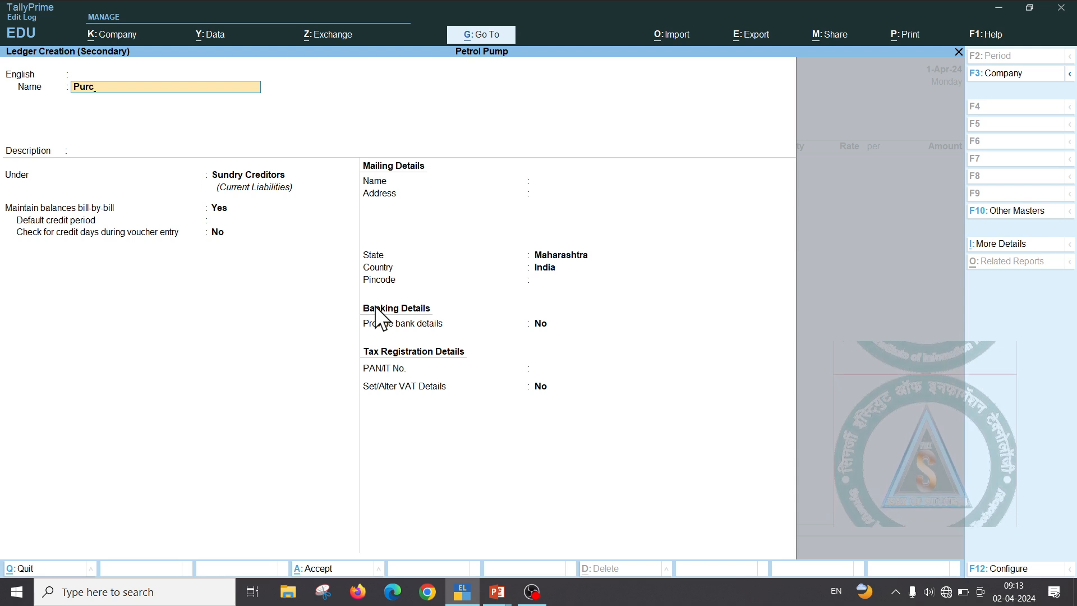
type("hase")
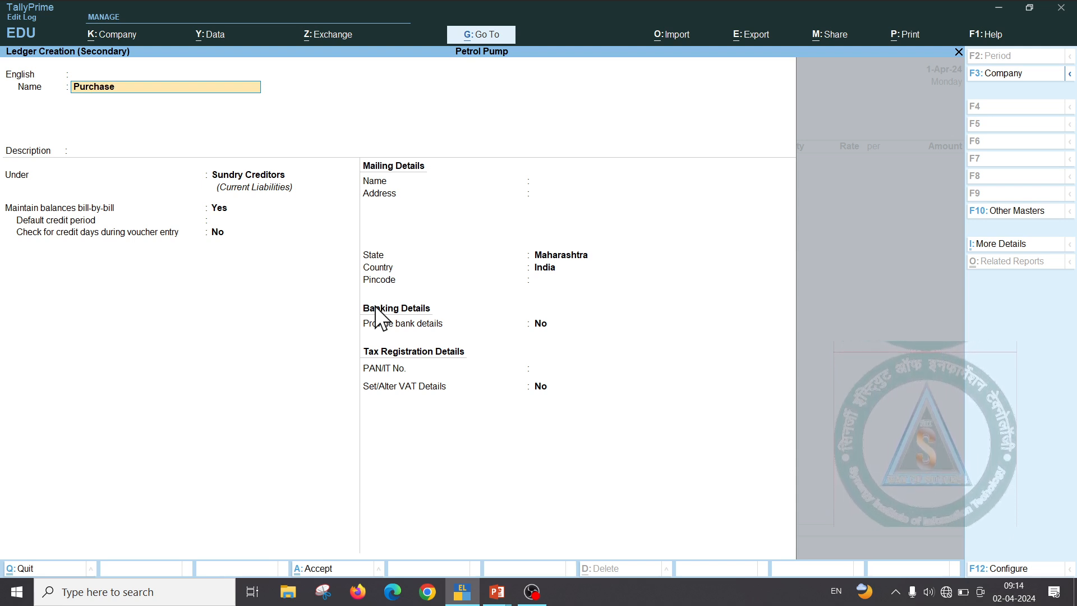
type("@p")
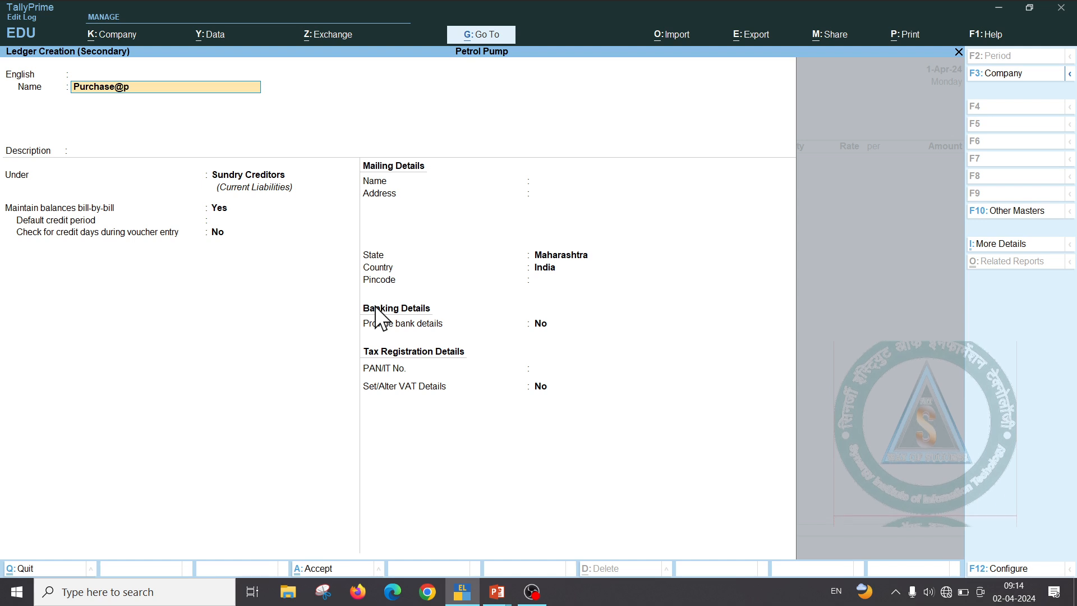
type("etr")
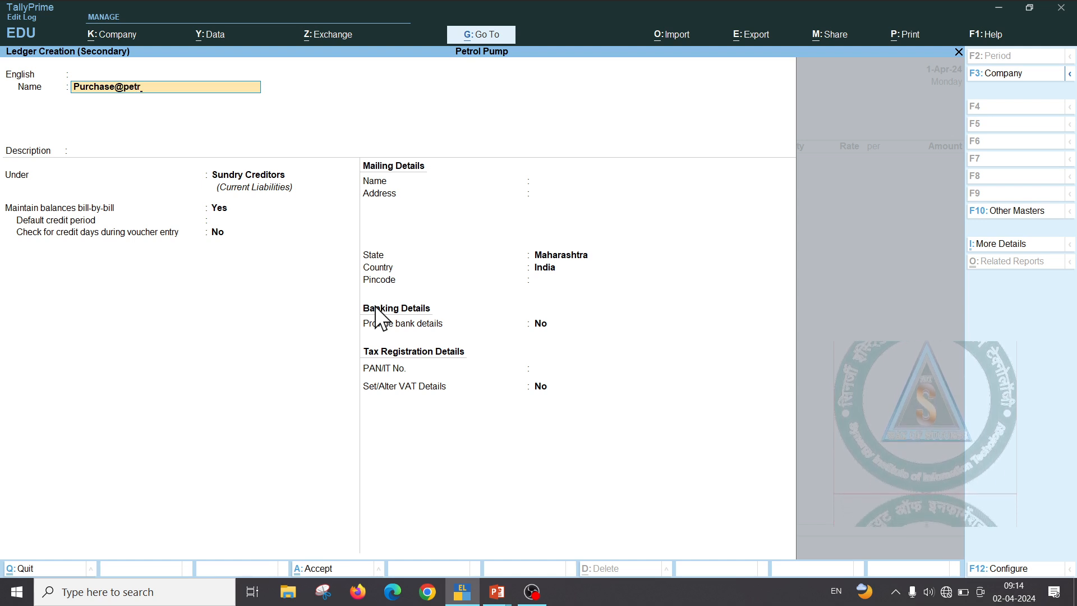
type("ol")
key("Return")
key("Return")
key("Return")
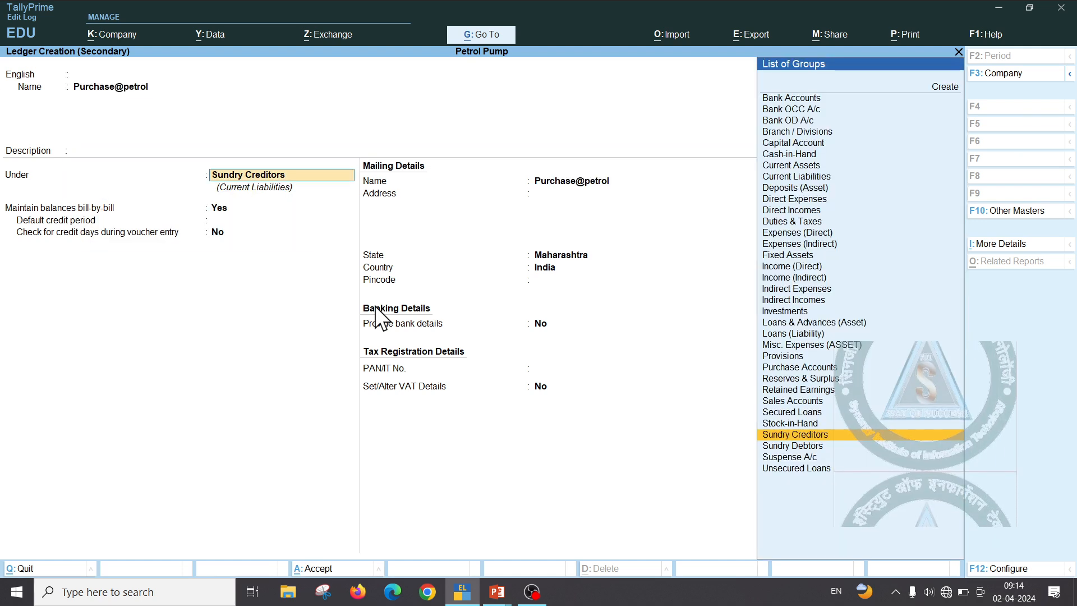
type("P")
key("Down")
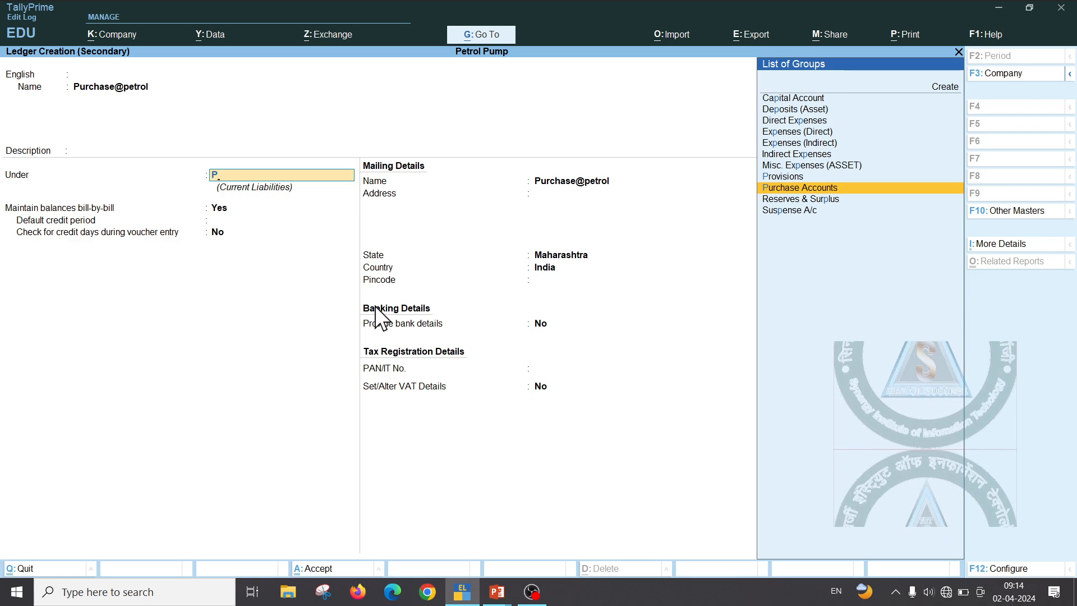
key("Return")
key("ctrl+a")
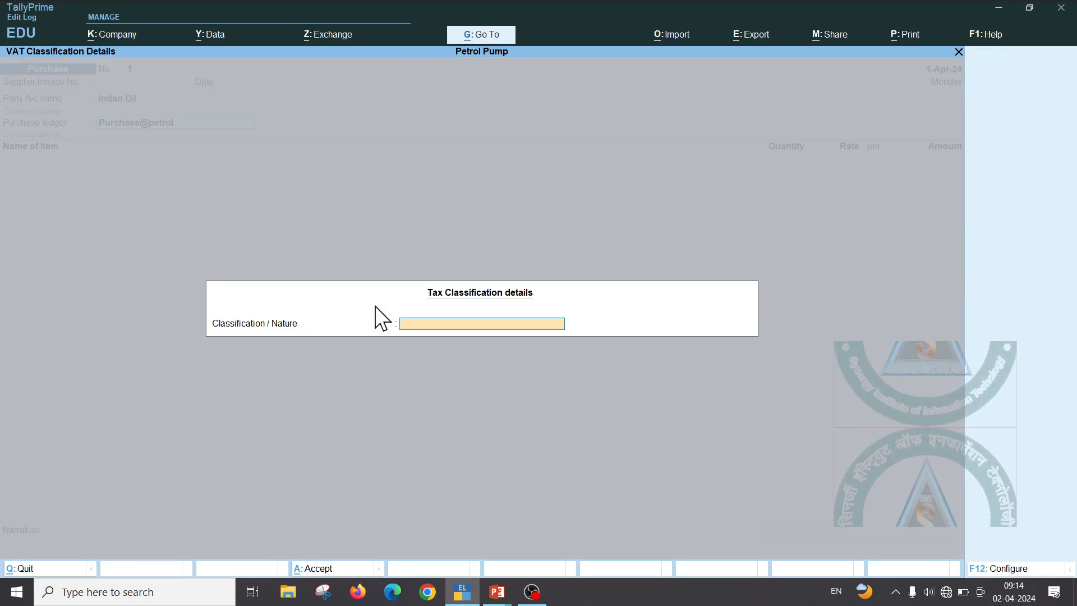
key("Return")
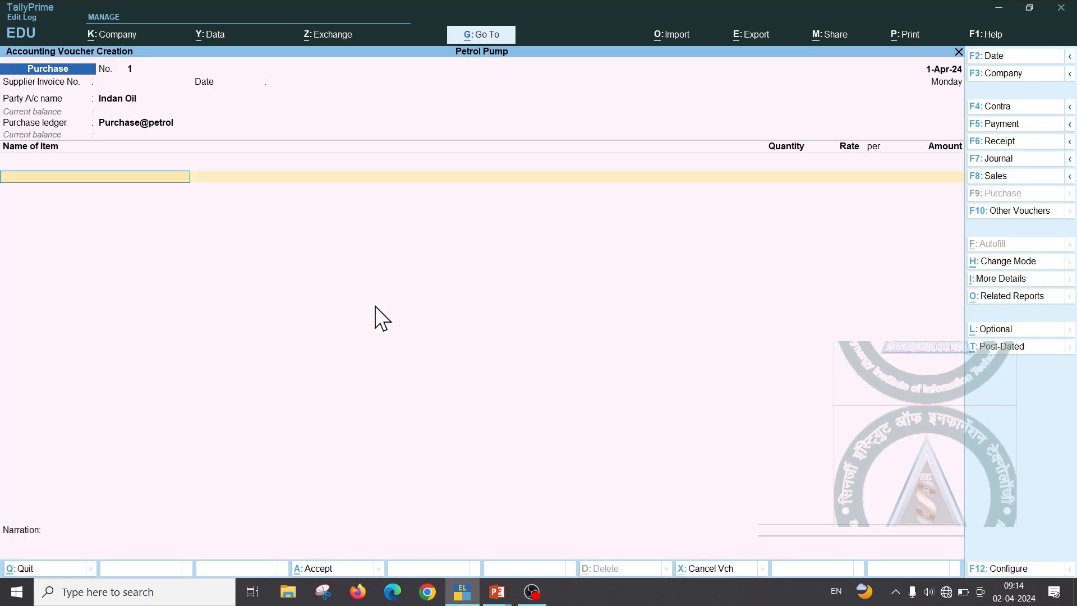
key("alt+c")
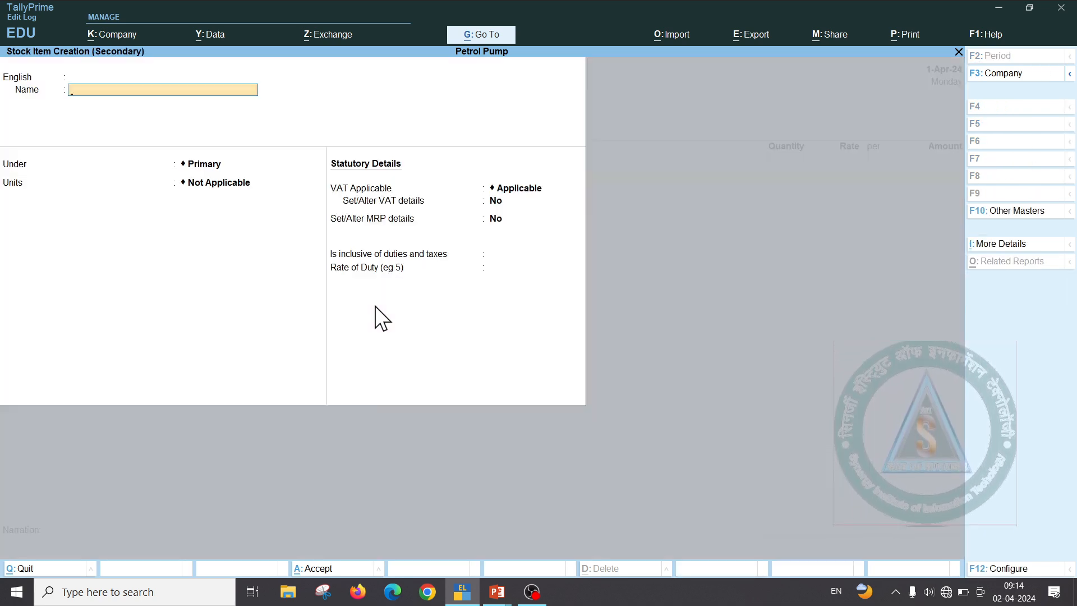
Check the invoice's material code and name the item '16740 Petrol', keeping it under Primary
type("Petrol")
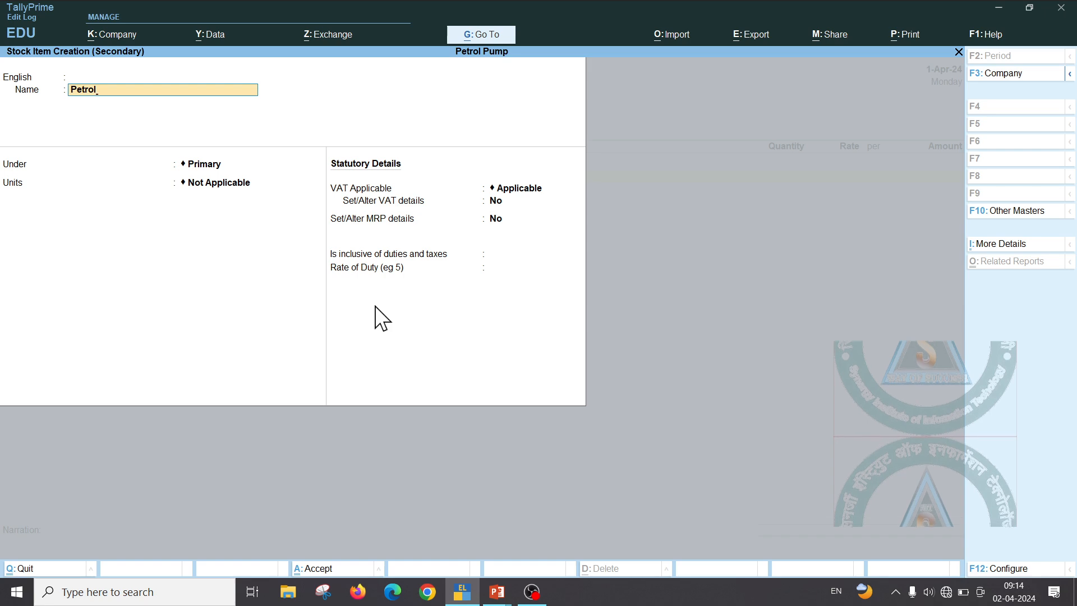
key("alt+Tab")
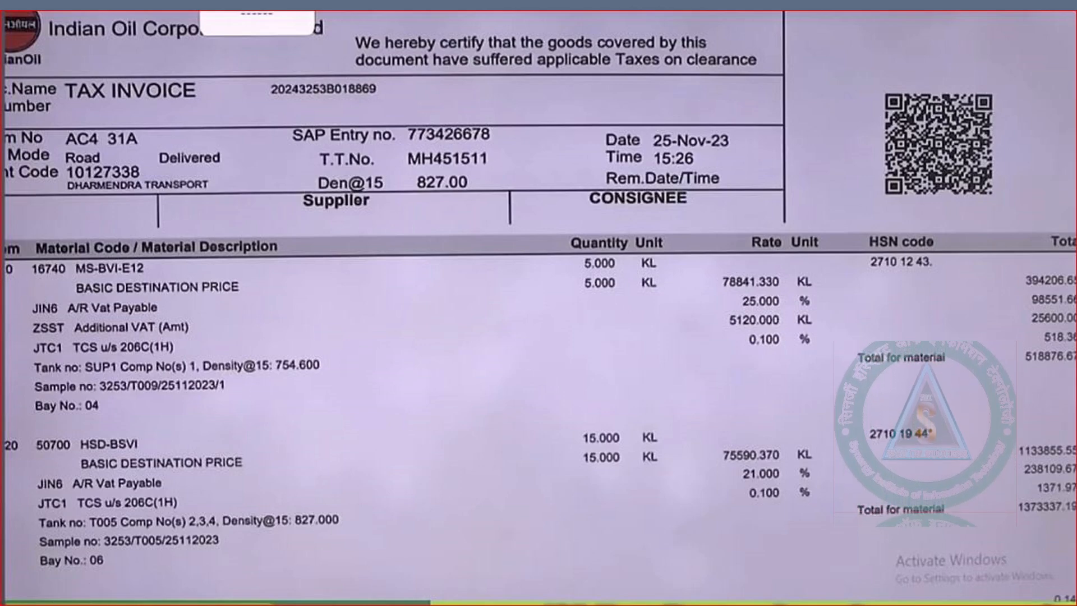
key("alt+Tab")
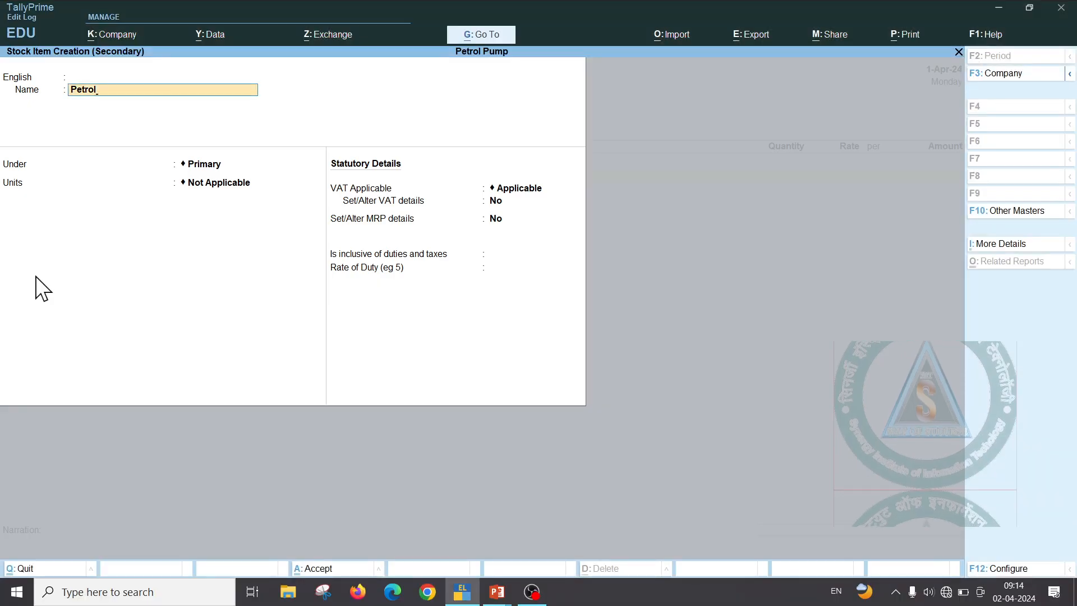
type("-1674")
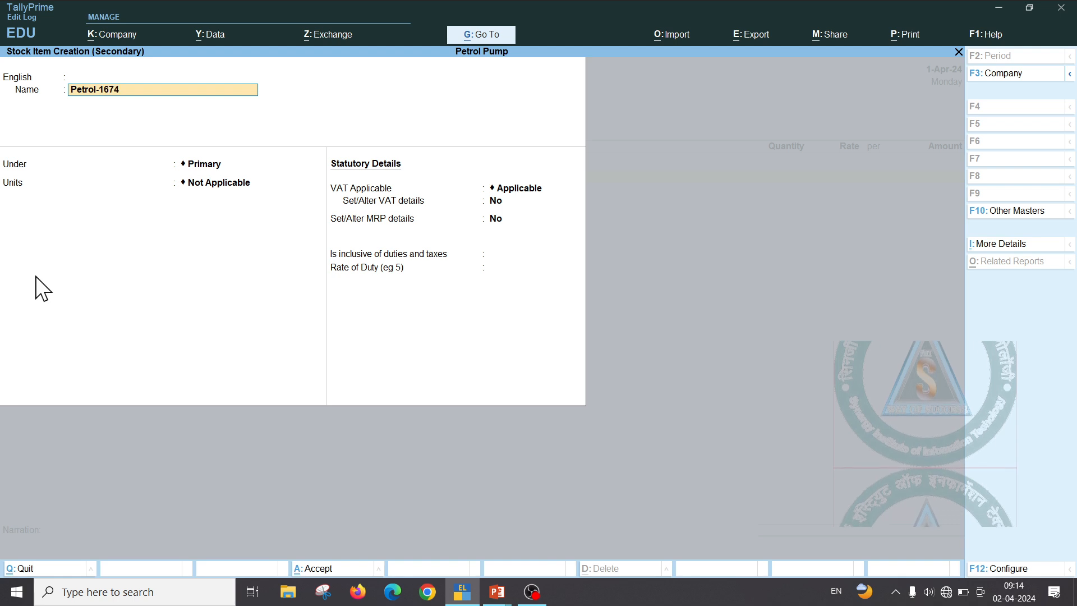
type("0")
key("Return")
key("Return")
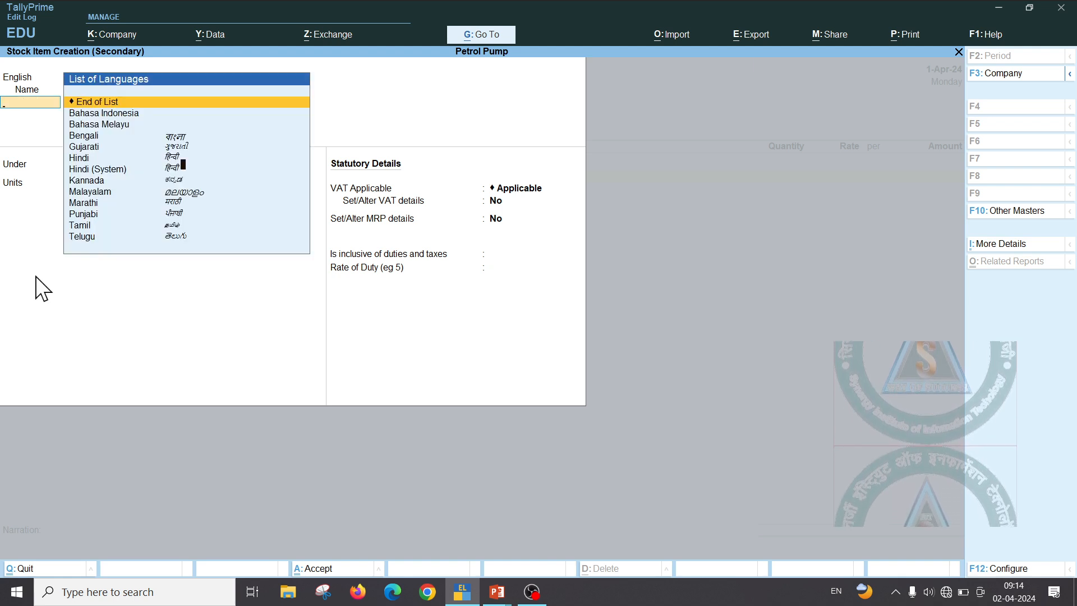
key("Return")
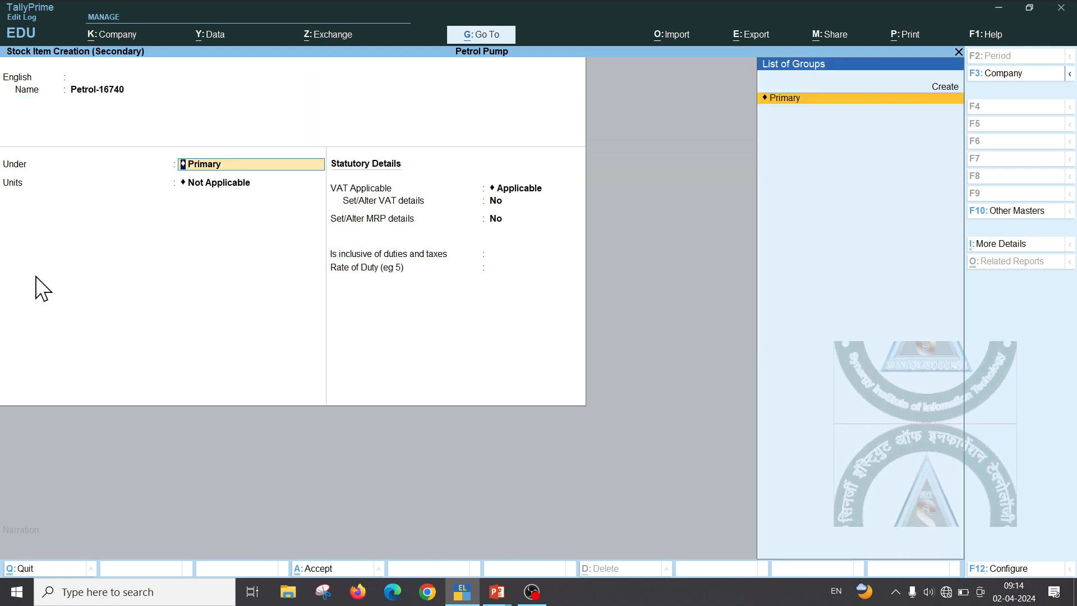
key("BackSpace")
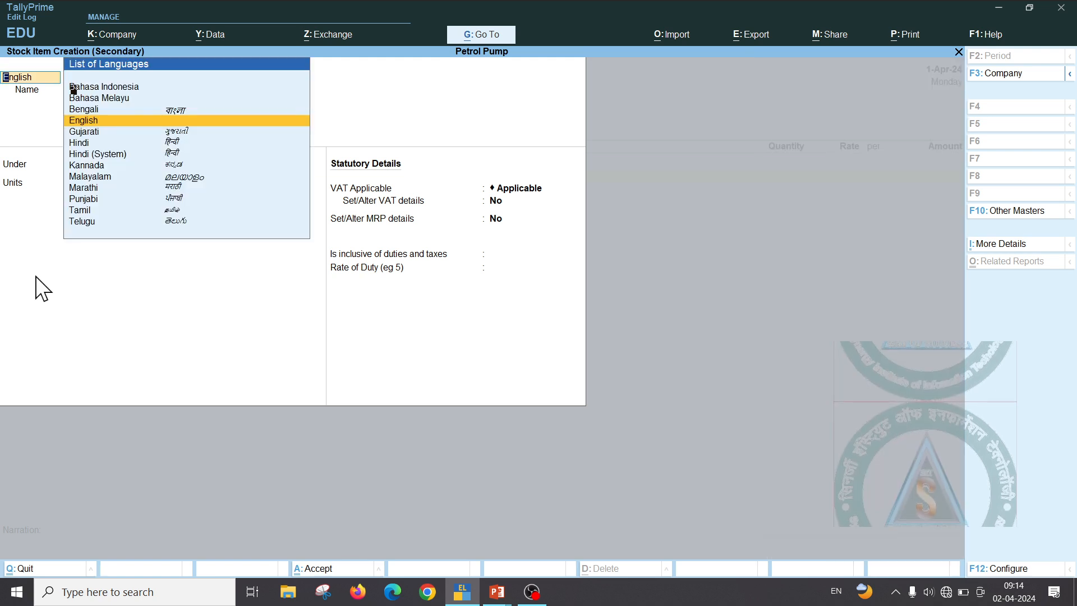
key("Return")
type("16740 Pe")
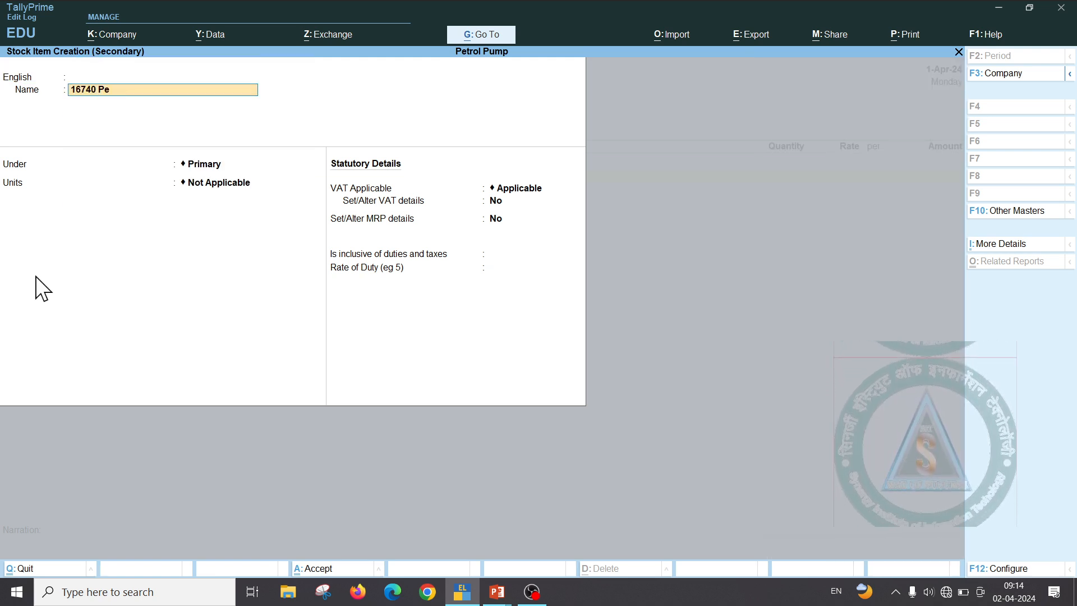
type("trol")
key("Return")
key("Return")
key("Return")
key("Return")
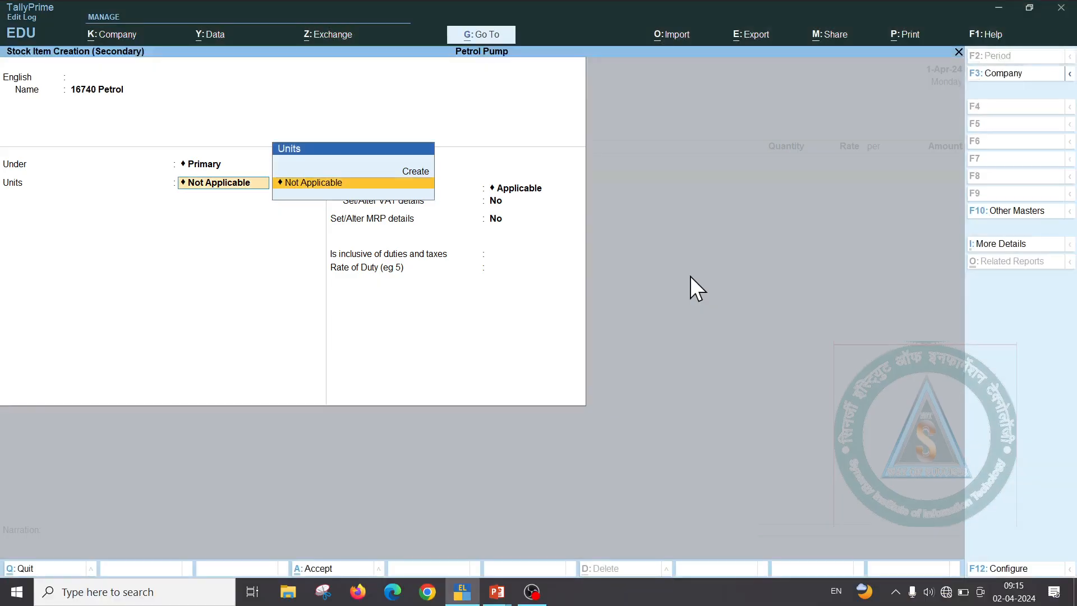
Create the unit kl with formal name Kilorltr and 3 decimal places, and save it
key("Up")
key("Return")
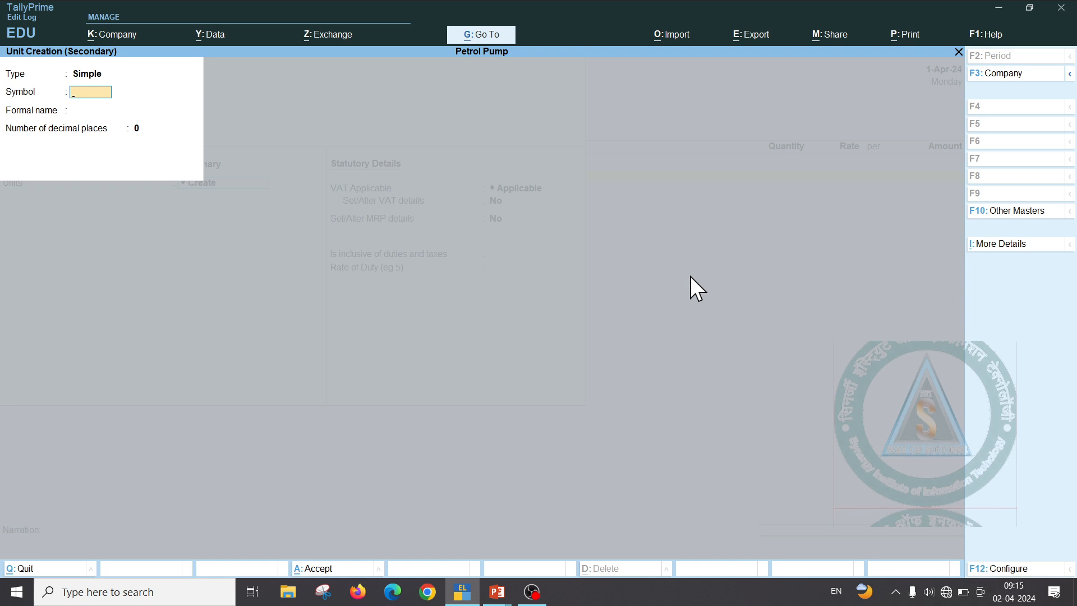
type("kl")
key("Return")
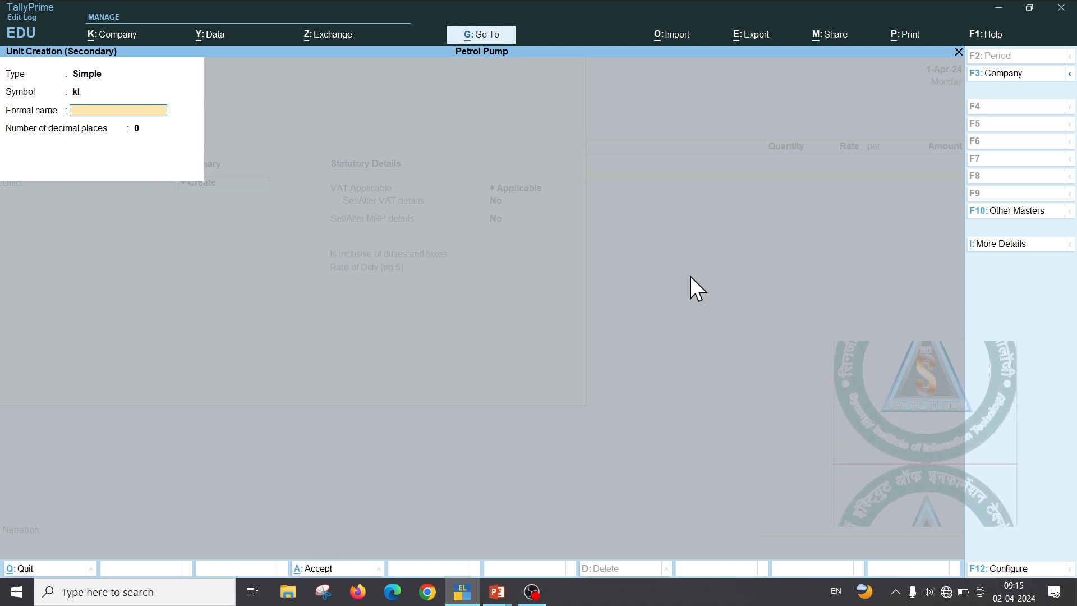
type("K")
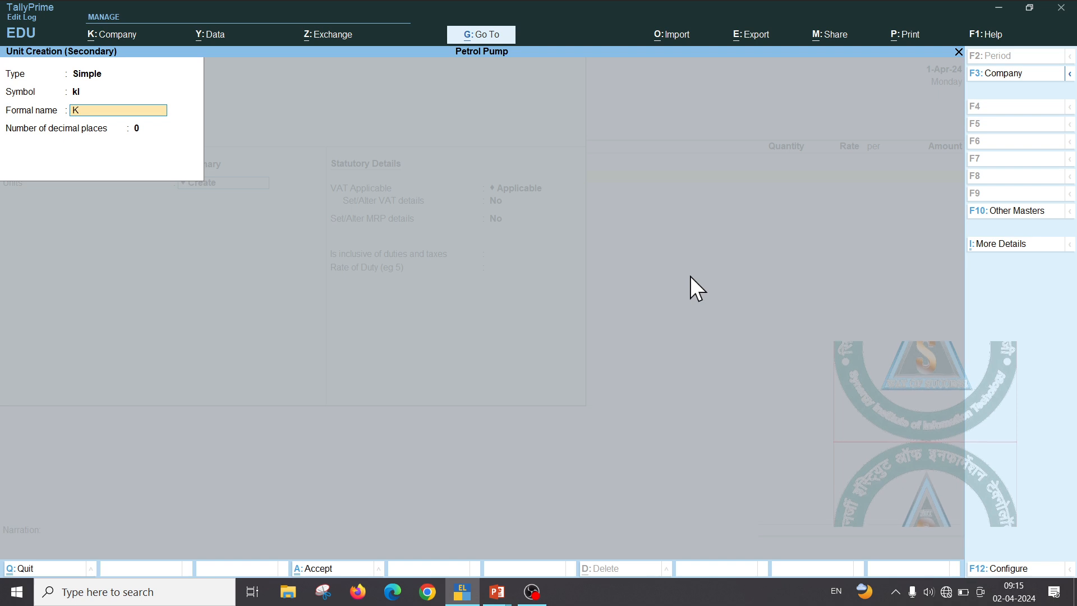
type("ilo")
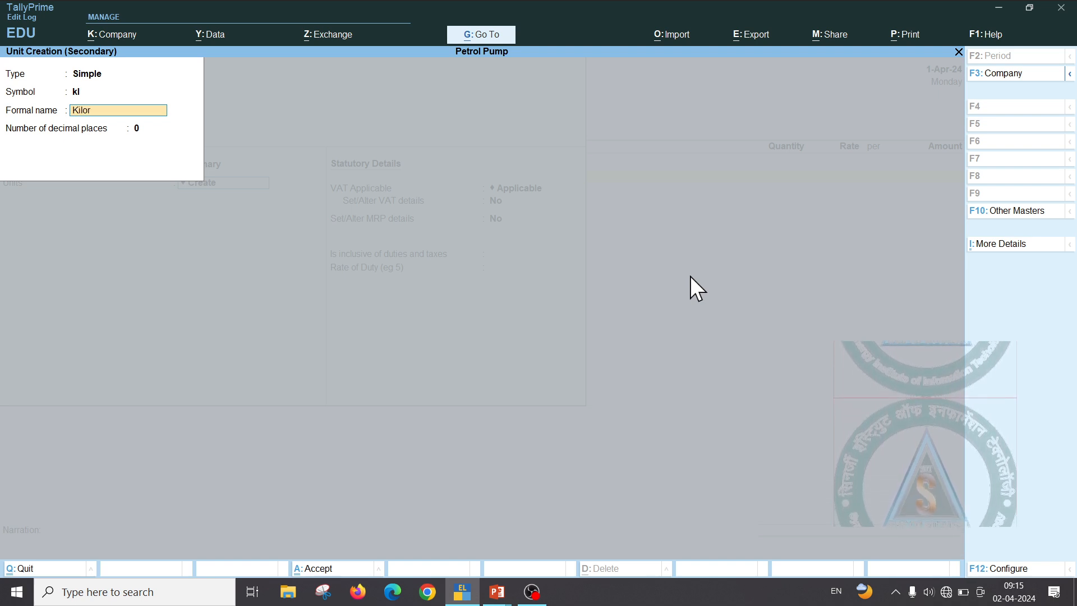
type("rltr")
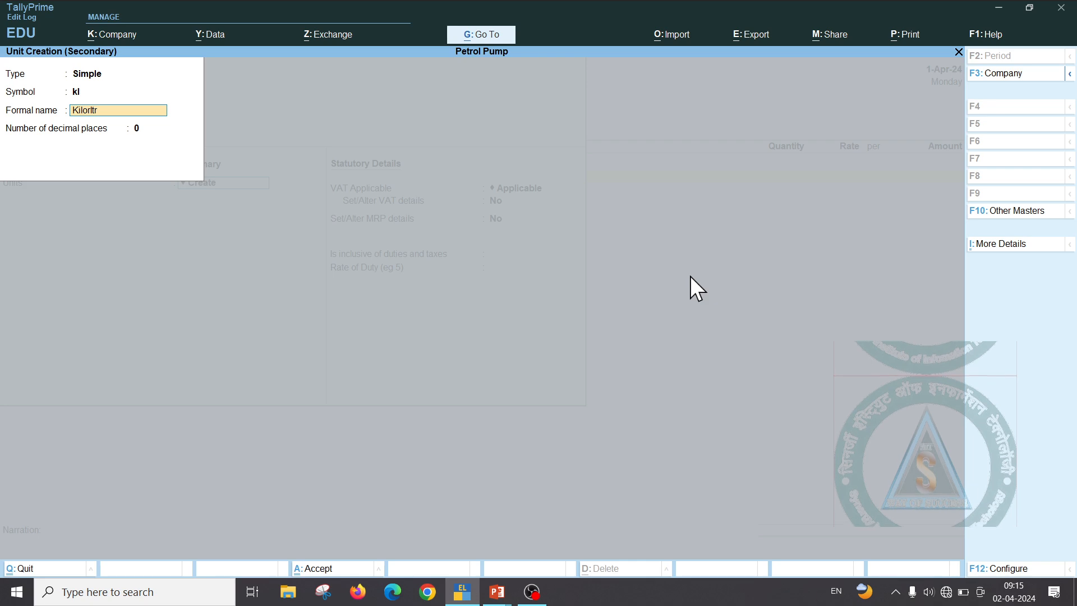
key("Return")
type("3")
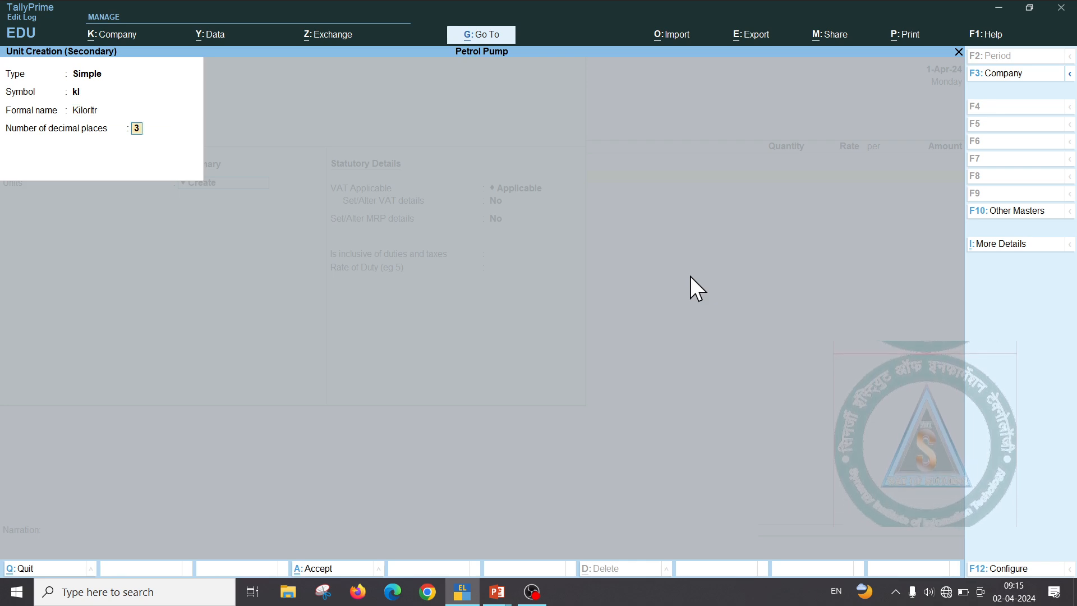
key("alt+Tab")
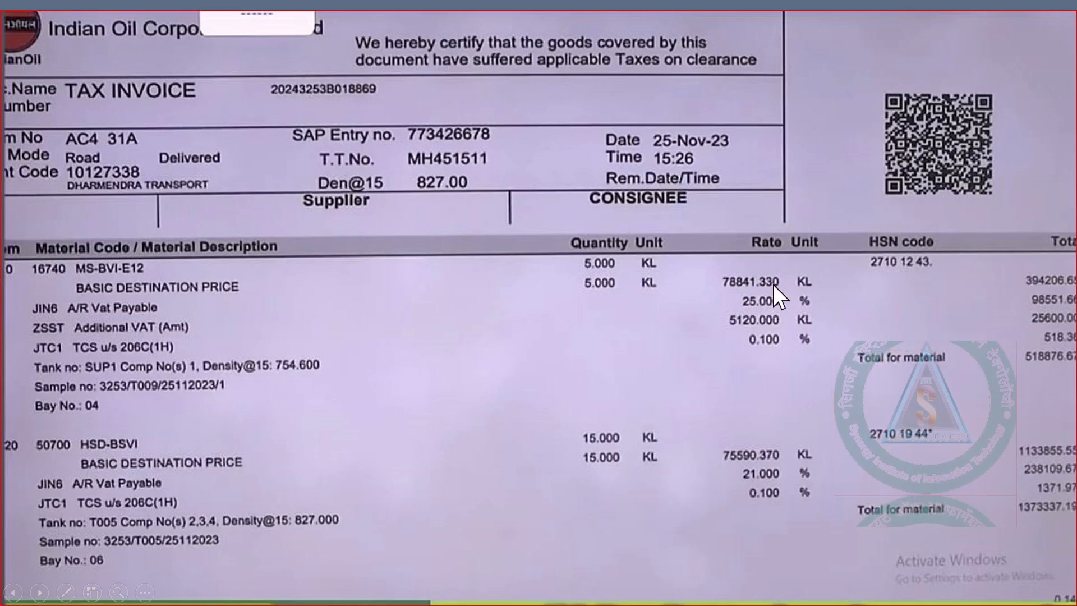
key("alt+Tab")
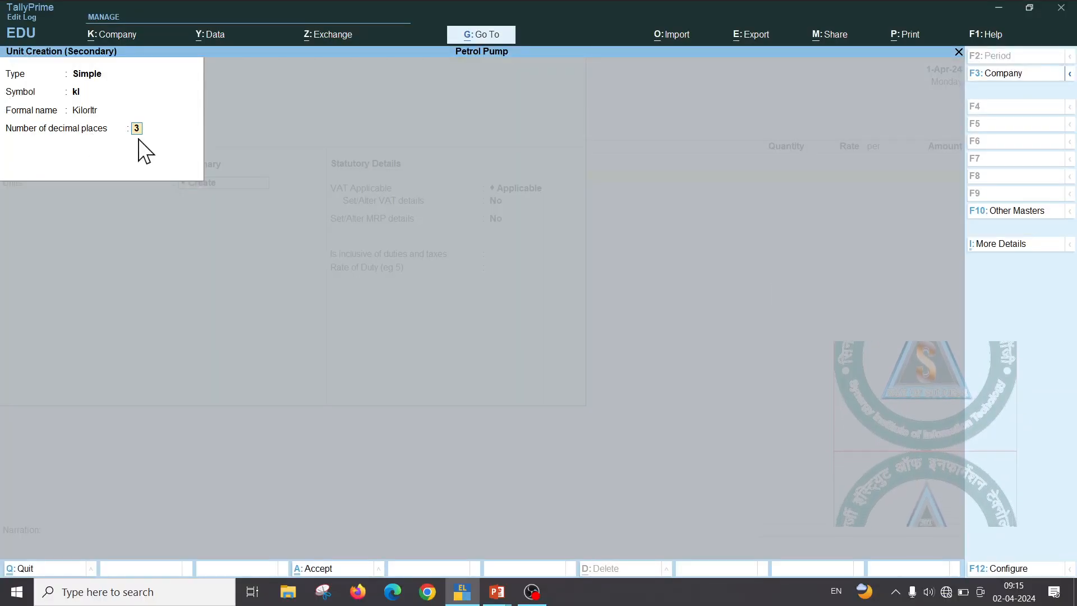
key("Return")
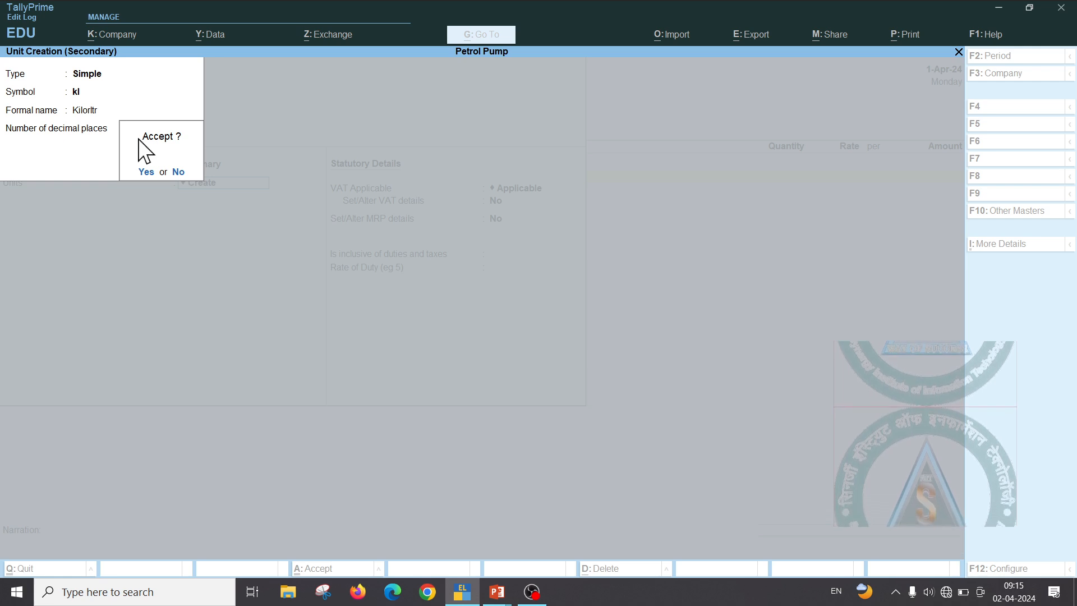
key("Escape")
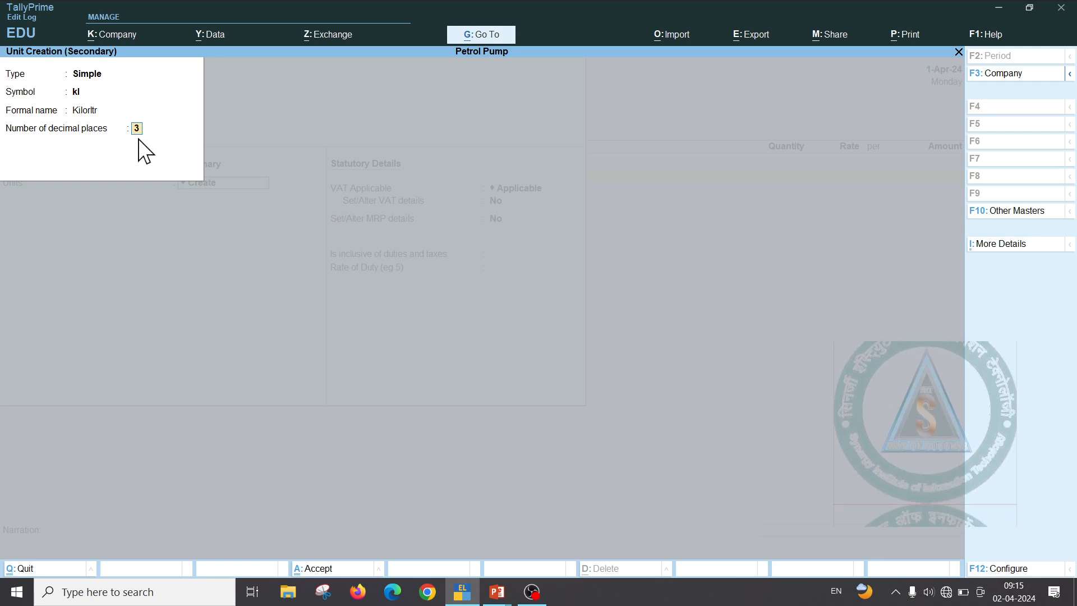
key("Return")
key("Return")
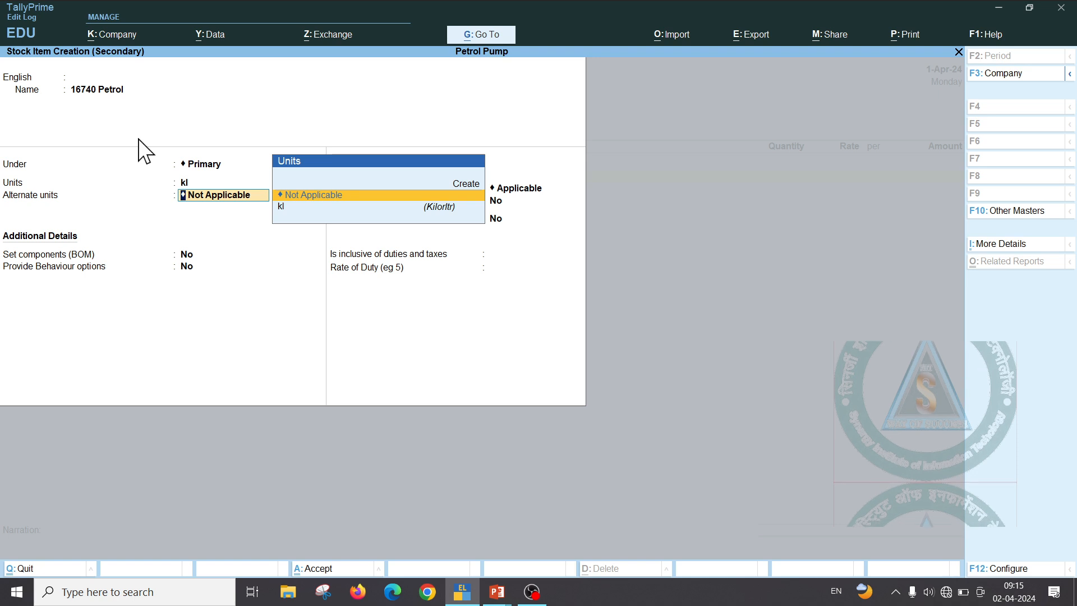
Create the LTR unit with 3 decimal places and enter 1,000 LTR in the conversion
key("Up")
key("Return")
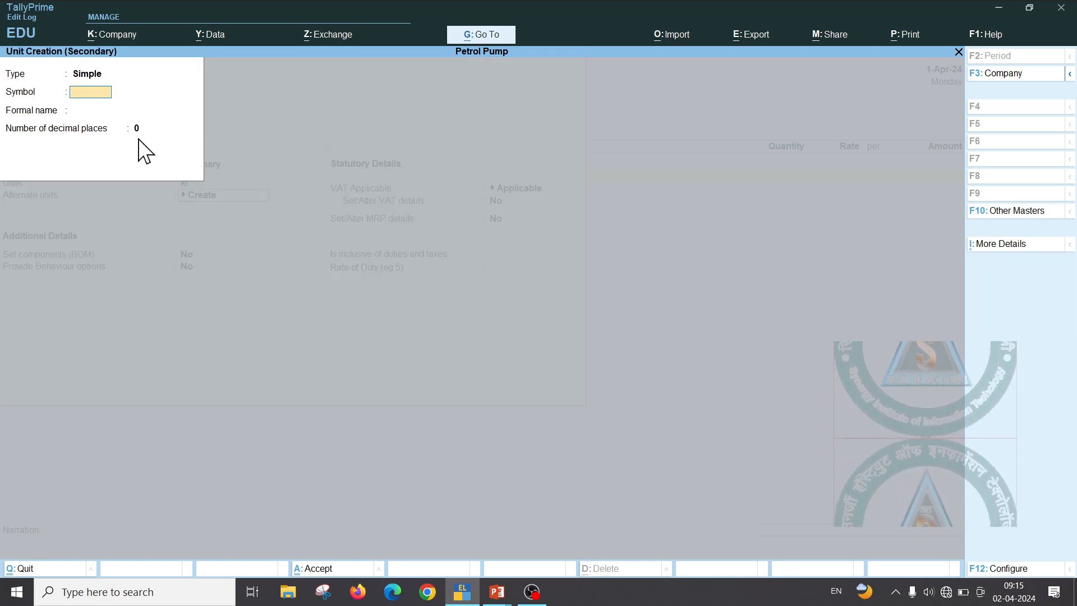
type("LTR")
key("Return")
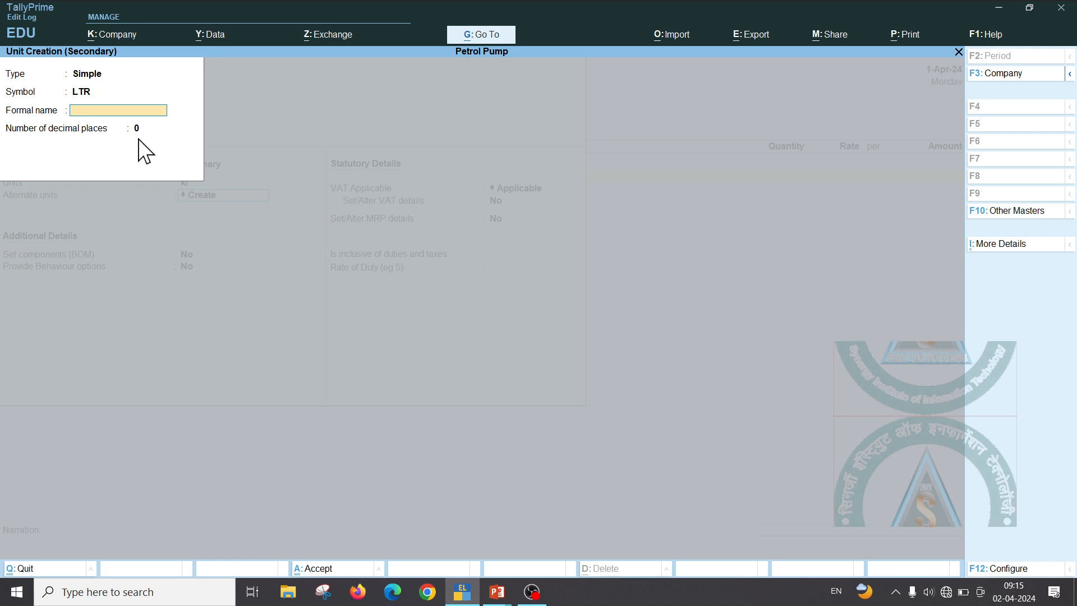
key("Return")
type("3")
key("Return")
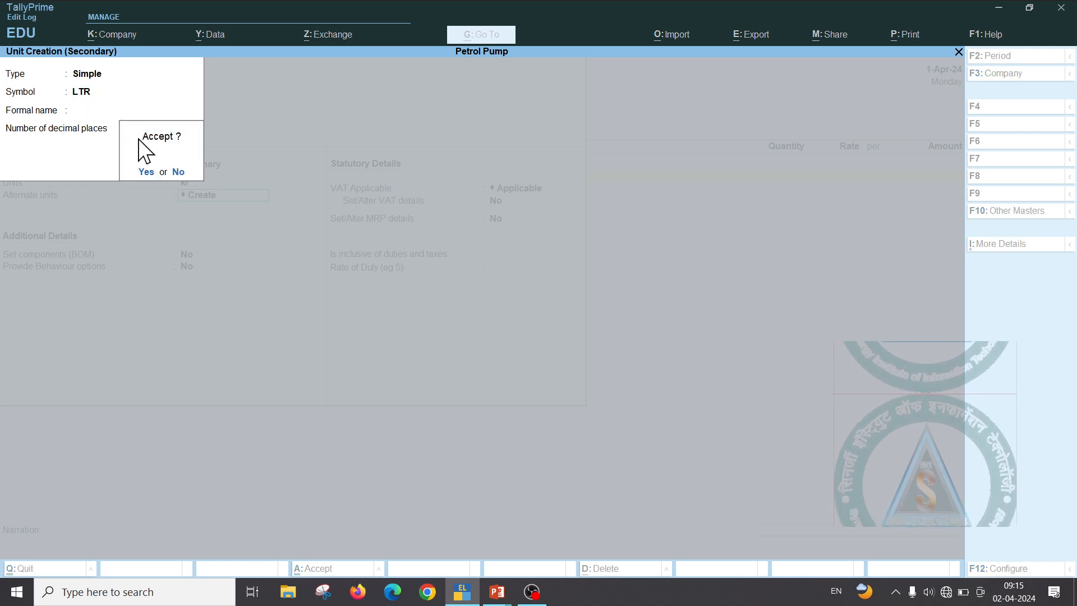
key("Return")
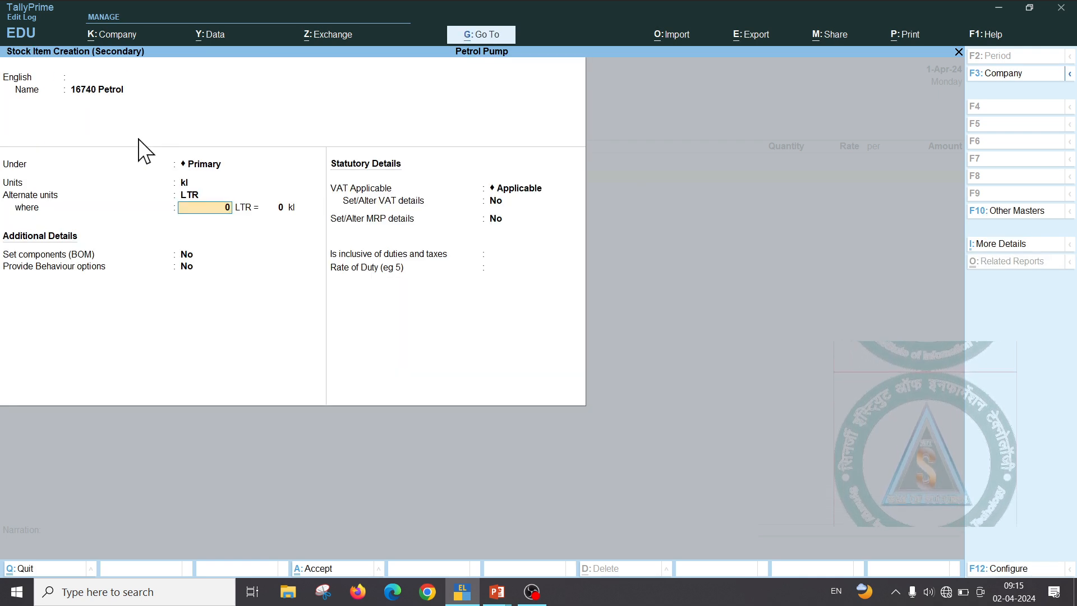
type("1,00")
type("000")
key("Return")
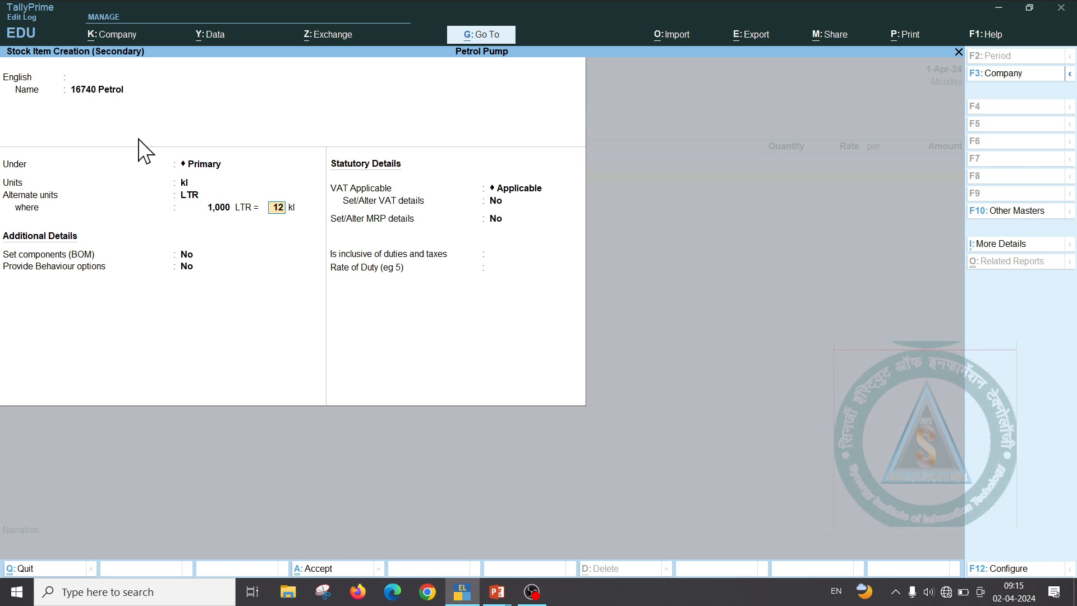
Complete the conversion as 1,000 LTR = 1 kl, leaving components at No
type("1")
key("Return")
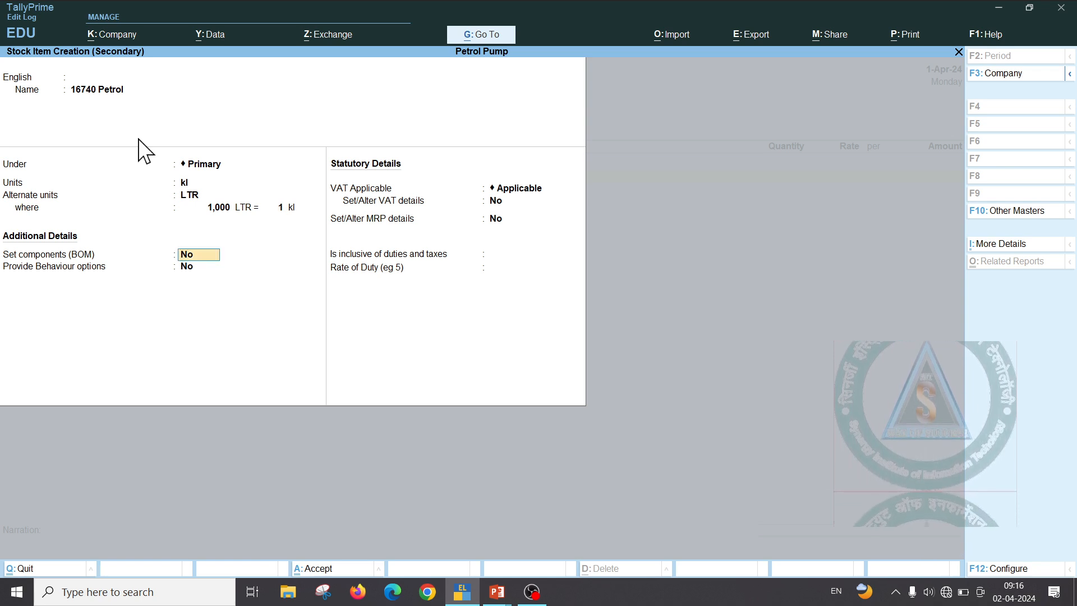
key("Return")
key("Return")
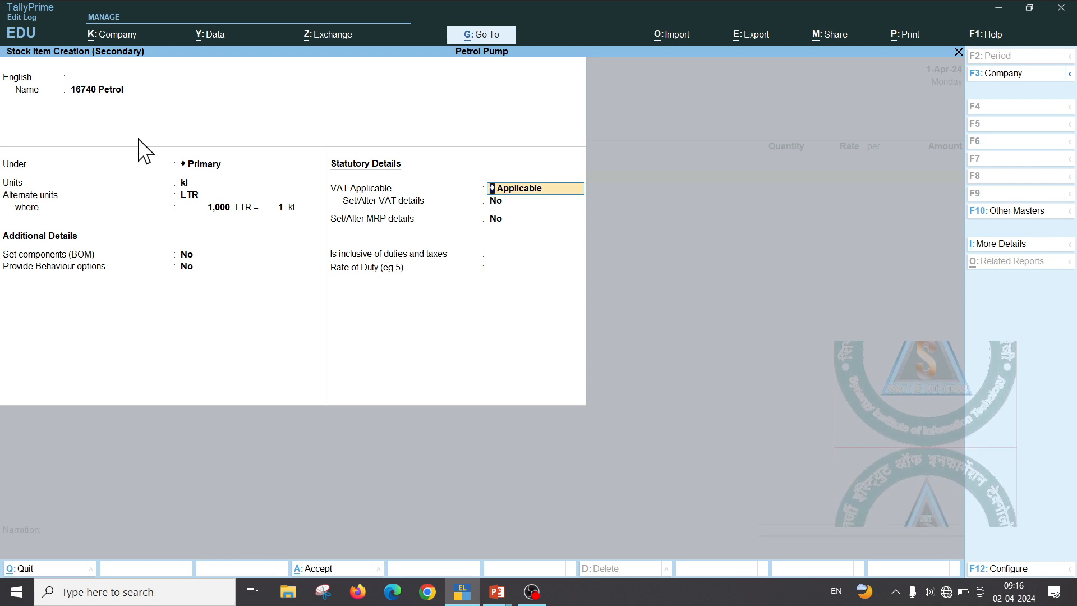
key("Return")
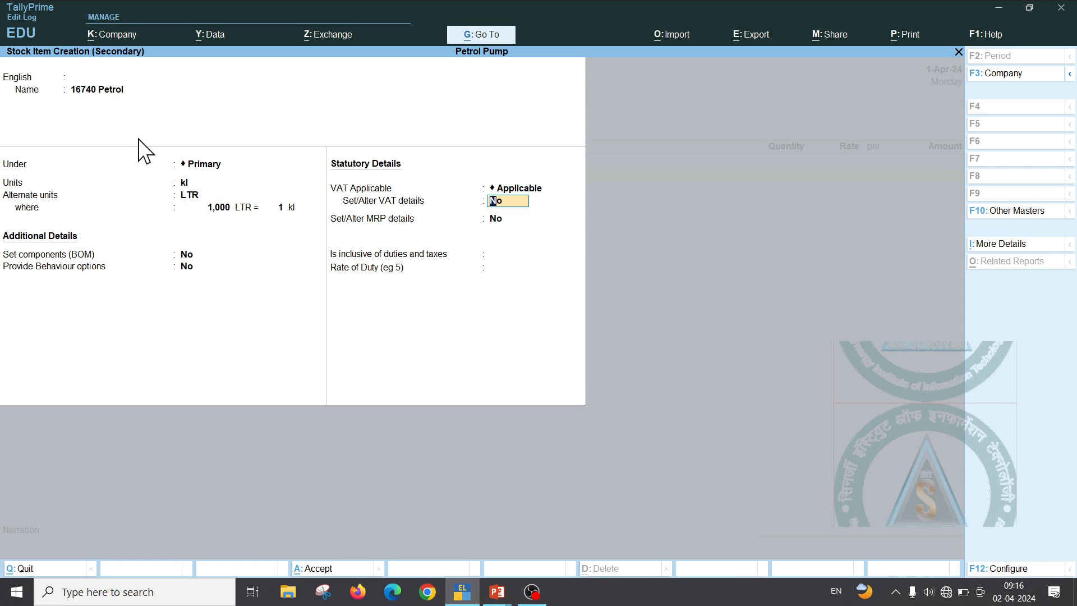
Enable VAT details with a 25% tax rate and save 16740 Petrol into the voucher
type("y")
key("Return")
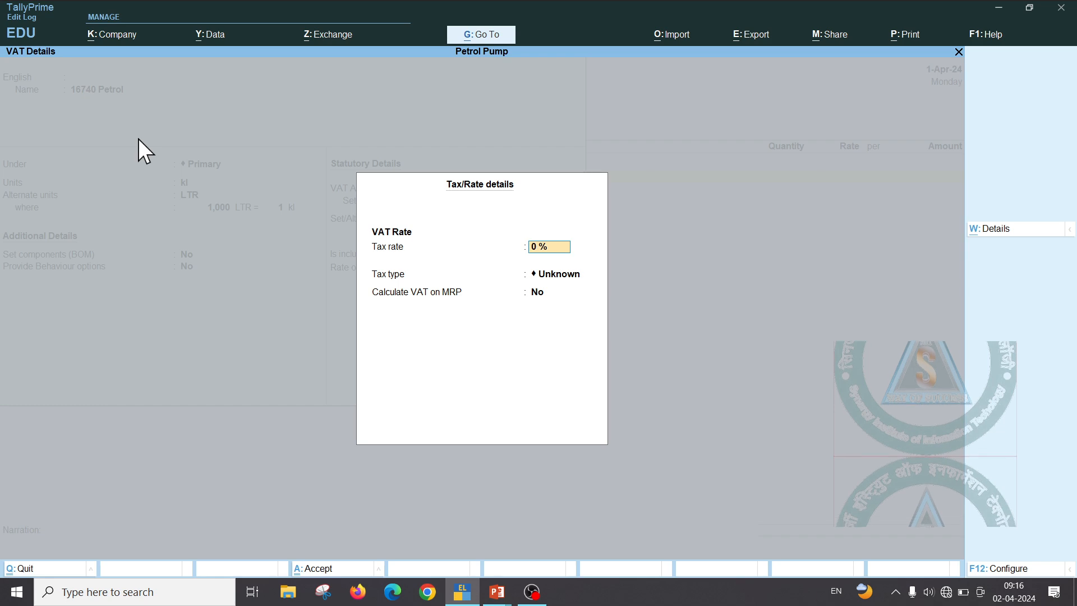
key("alt+Tab")
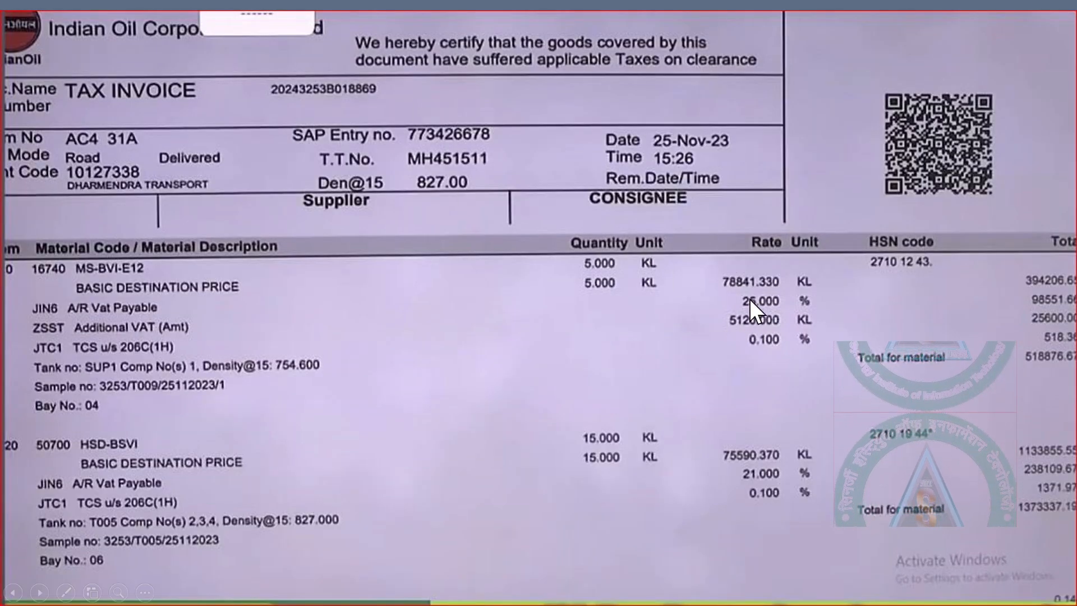
key("alt+Tab")
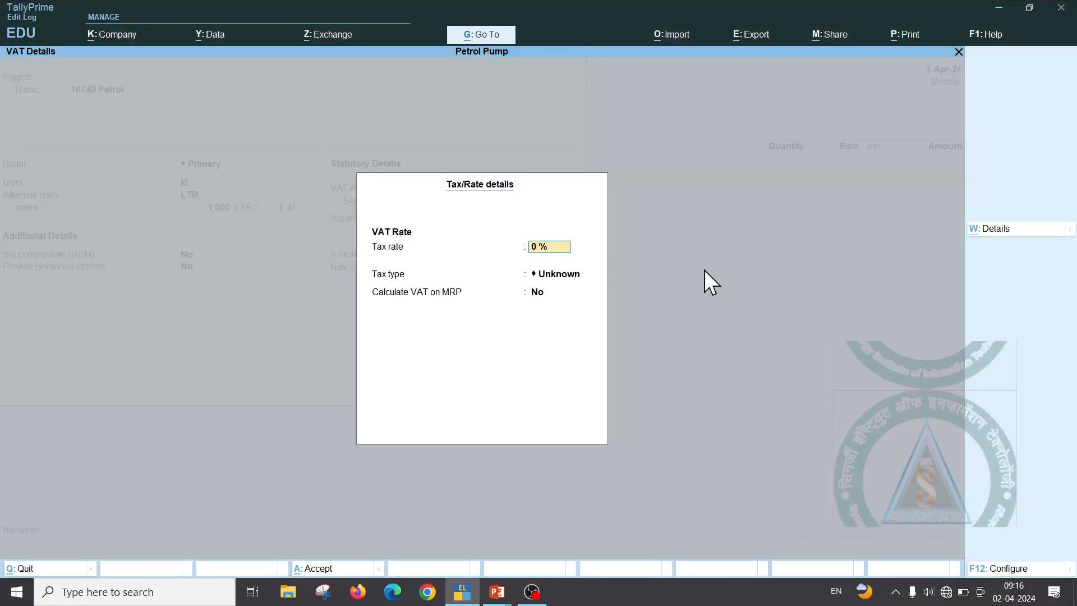
type("25")
key("Return")
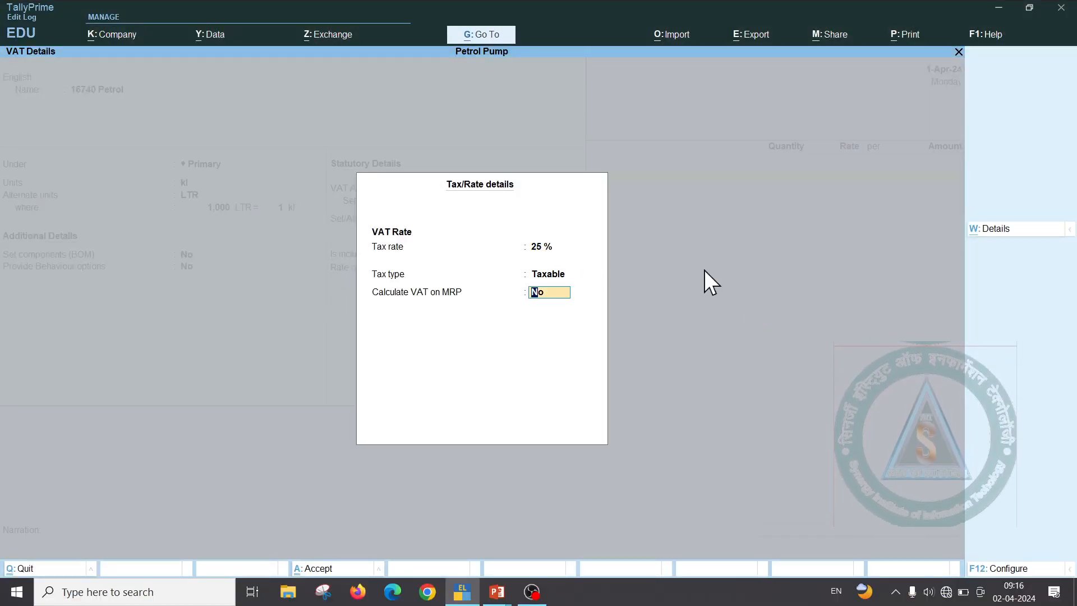
key("Return")
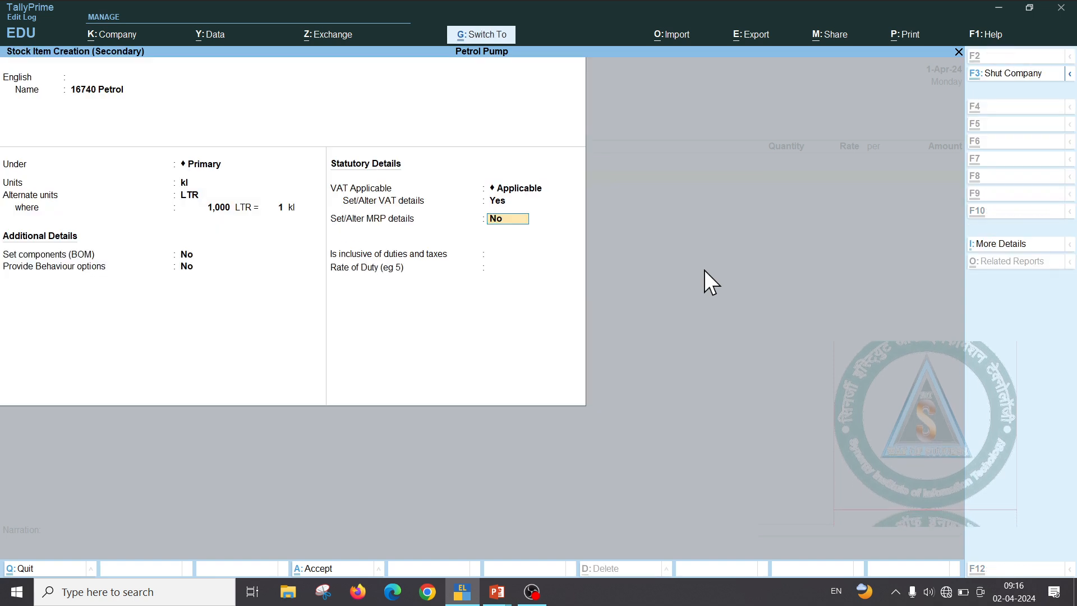
key("Return")
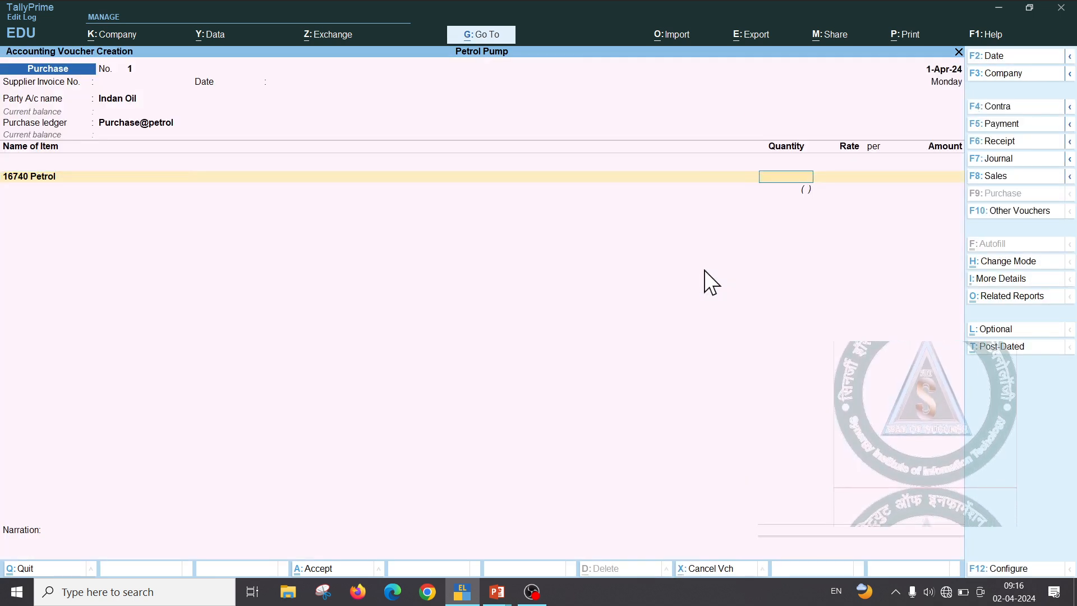
Enter 5 kl of 16740 Petrol at a rate of 78,841.33
type("1")
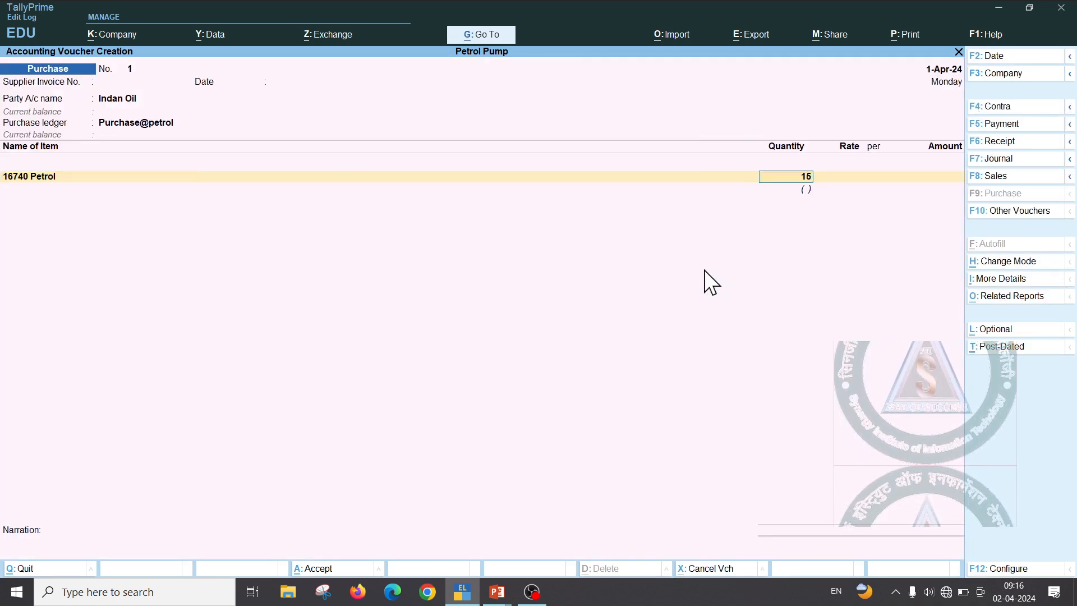
key("BackSpace")
type("5")
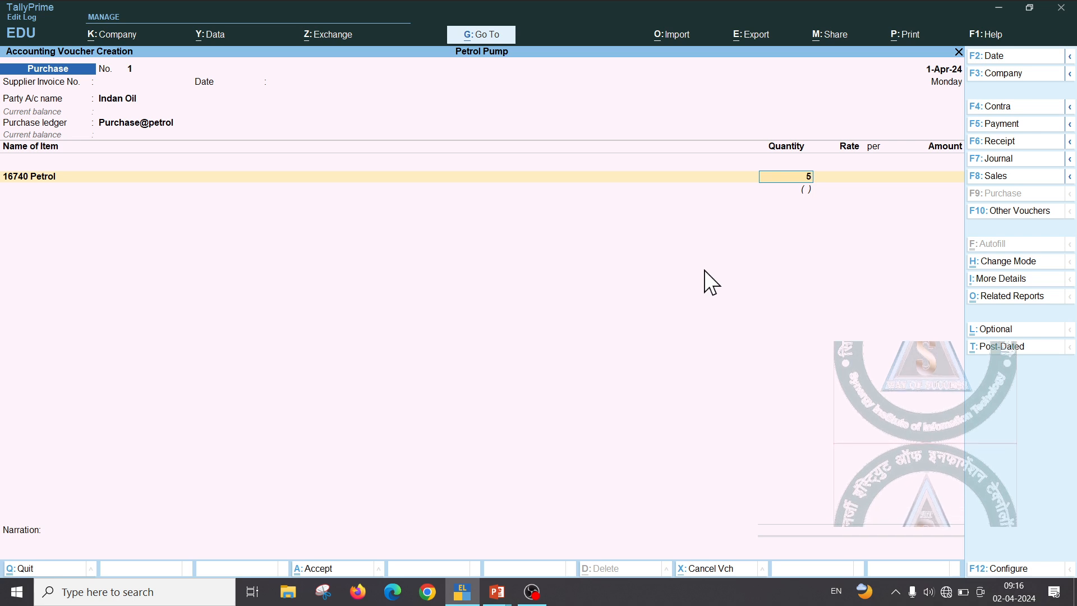
key("Return")
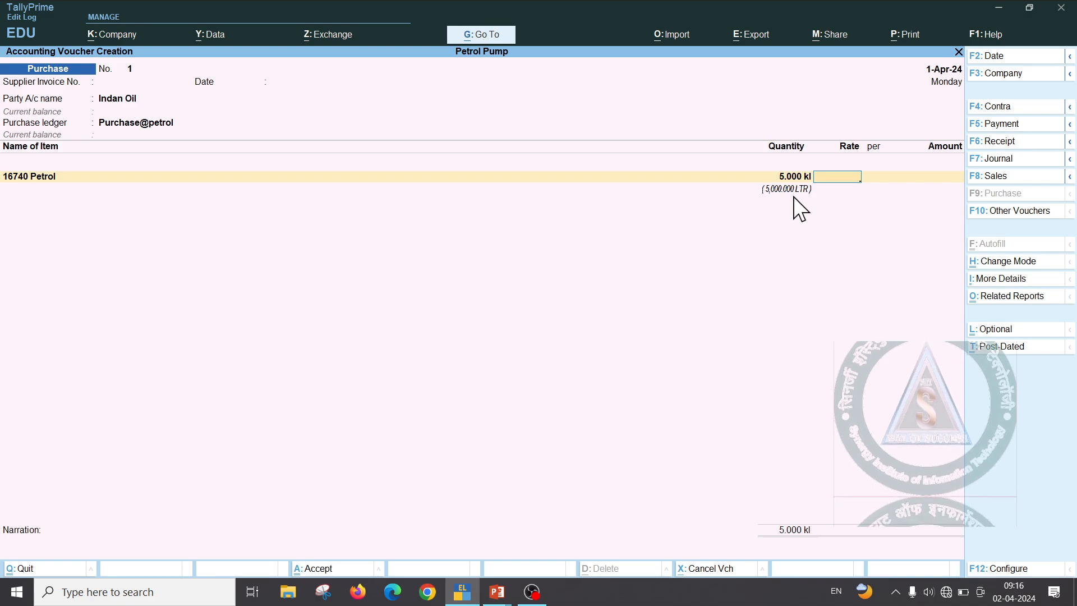
key("alt+Tab")
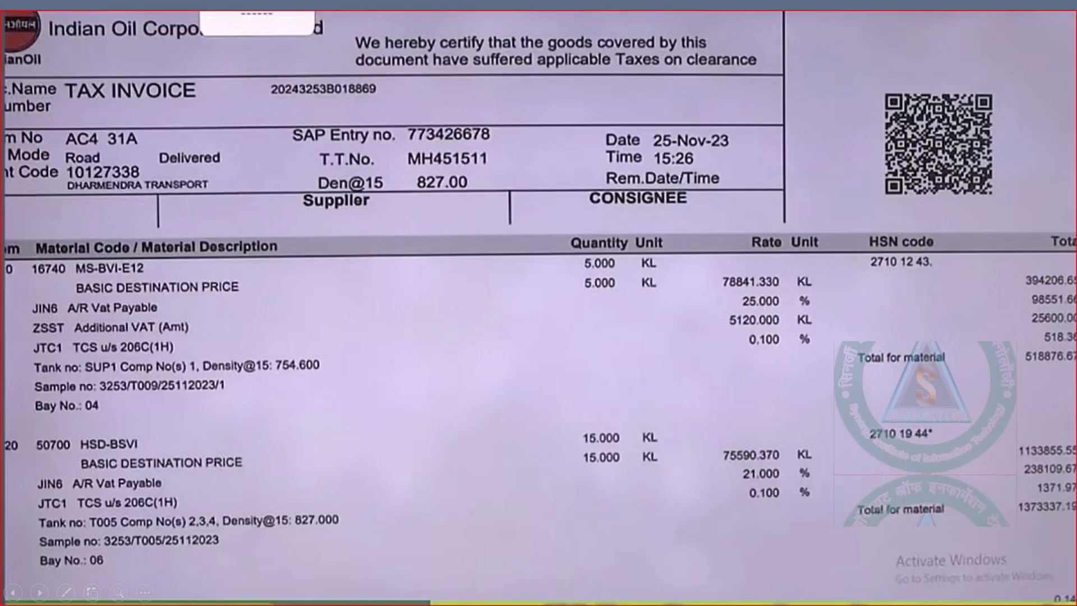
key("alt+Tab")
type("78")
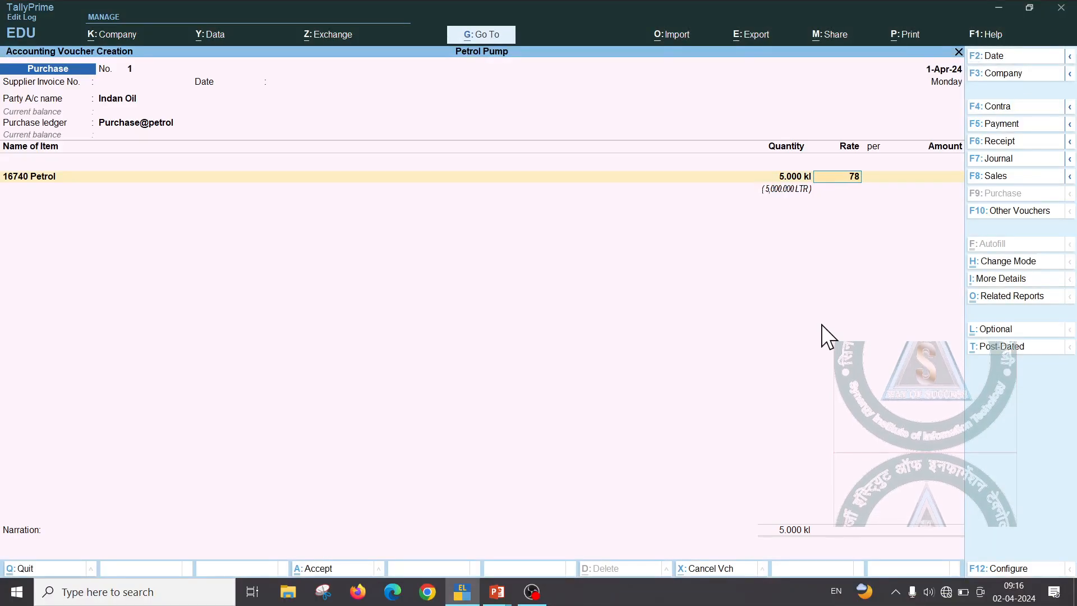
type(",841.33")
key("Return")
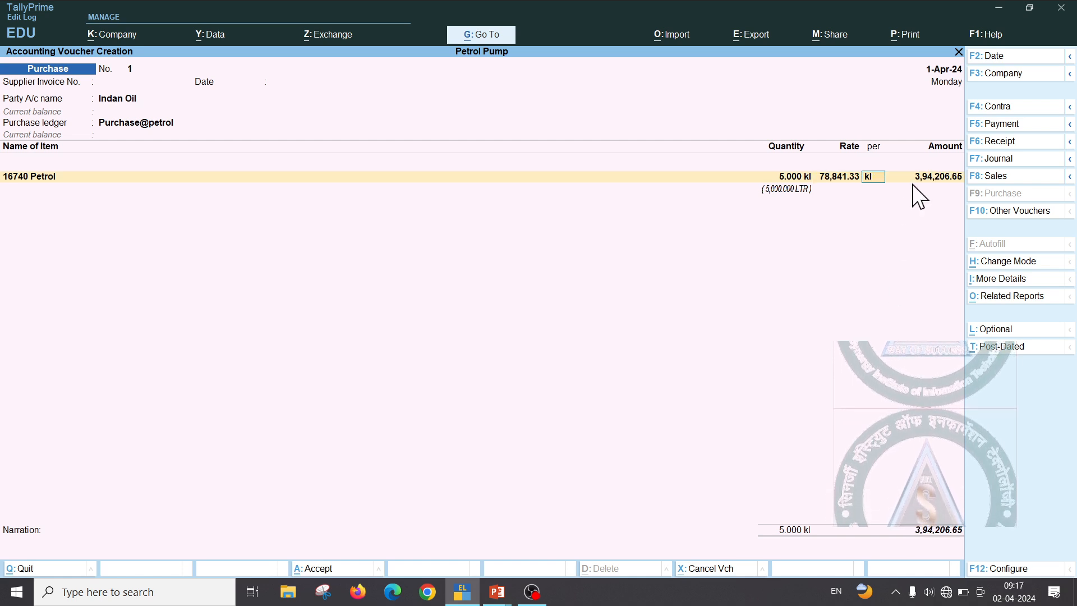
Accept the 3,94,206.65 petrol line and move to a new ledger row
key("alt+Tab")
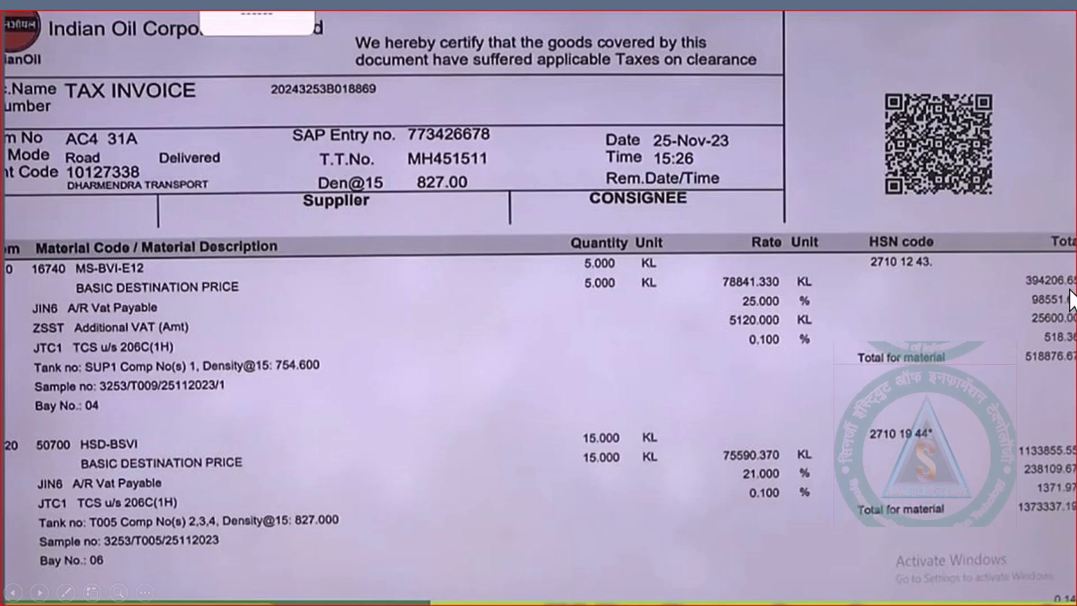
key("alt+Tab")
key("Return")
key("Return")
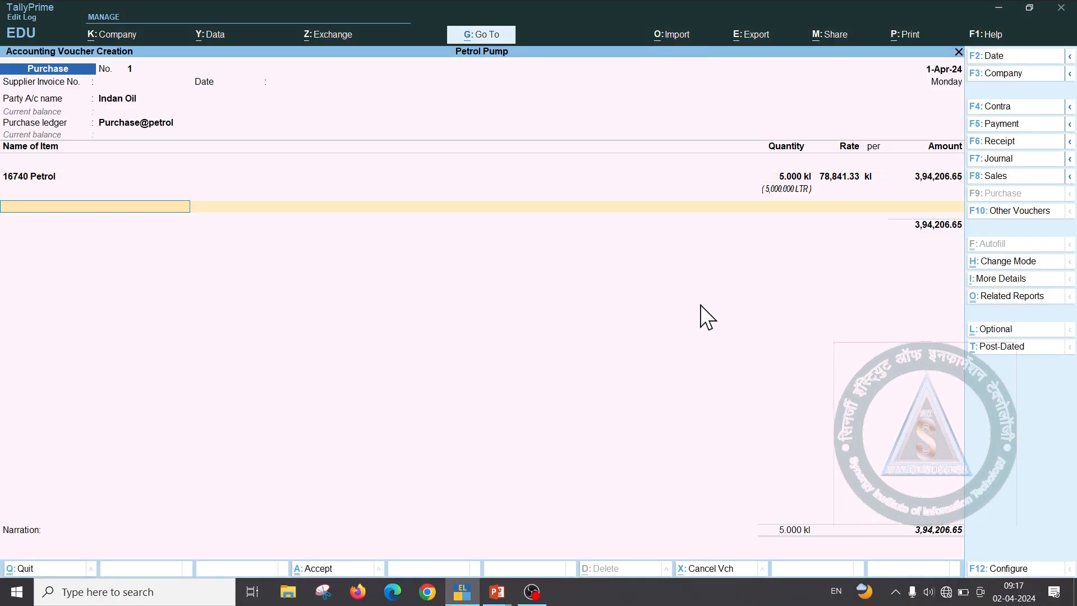
key("Return")
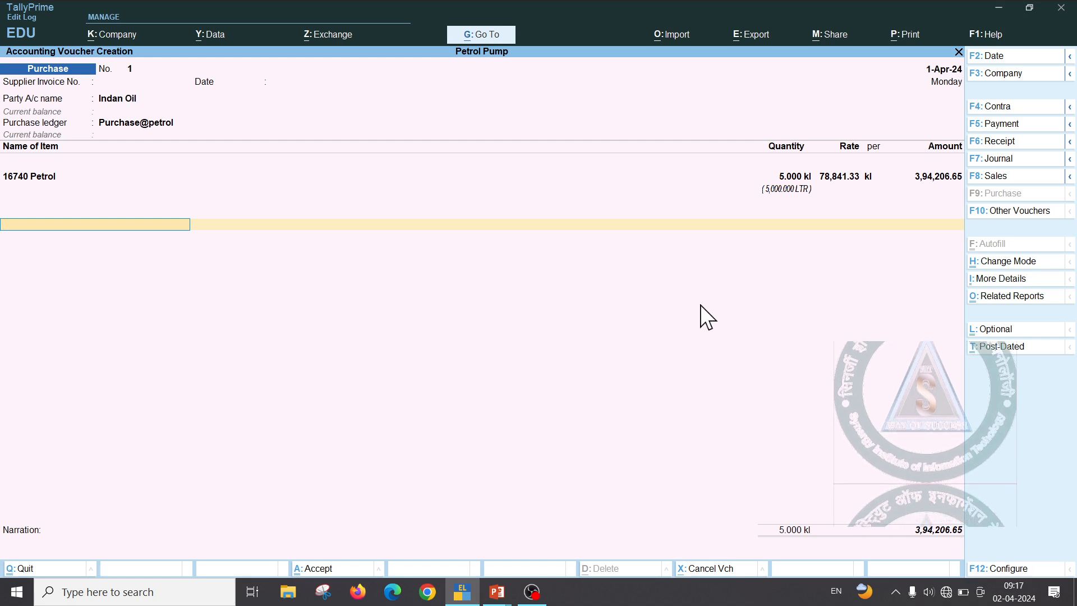
key("ctrl")
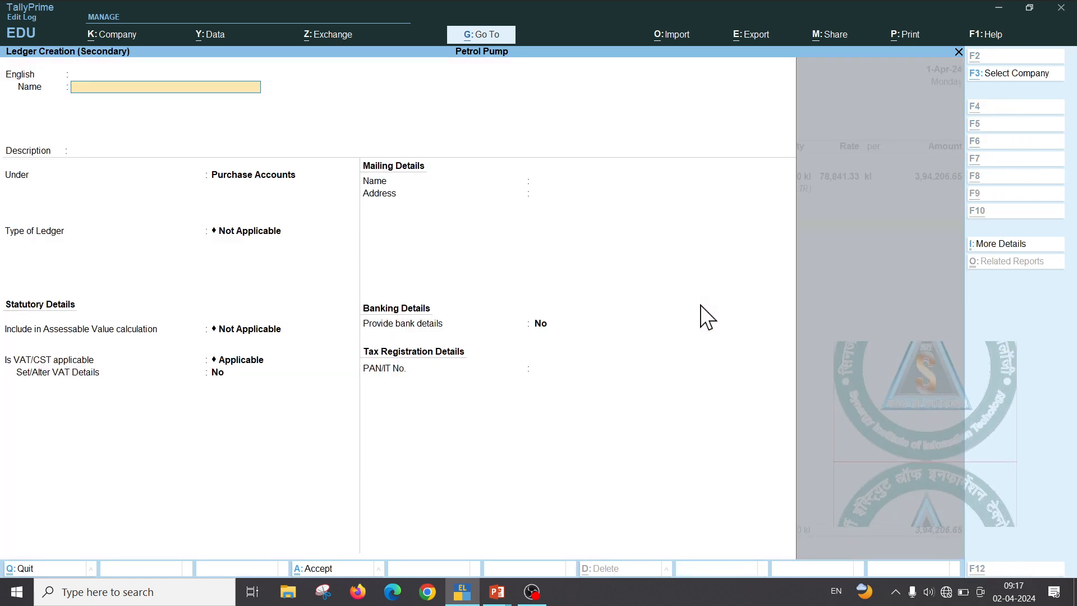
Create ledger JIN 6 A/R VAT PAYBALE under Duties & Taxes with VAT duty type and save it
key("alt+c")
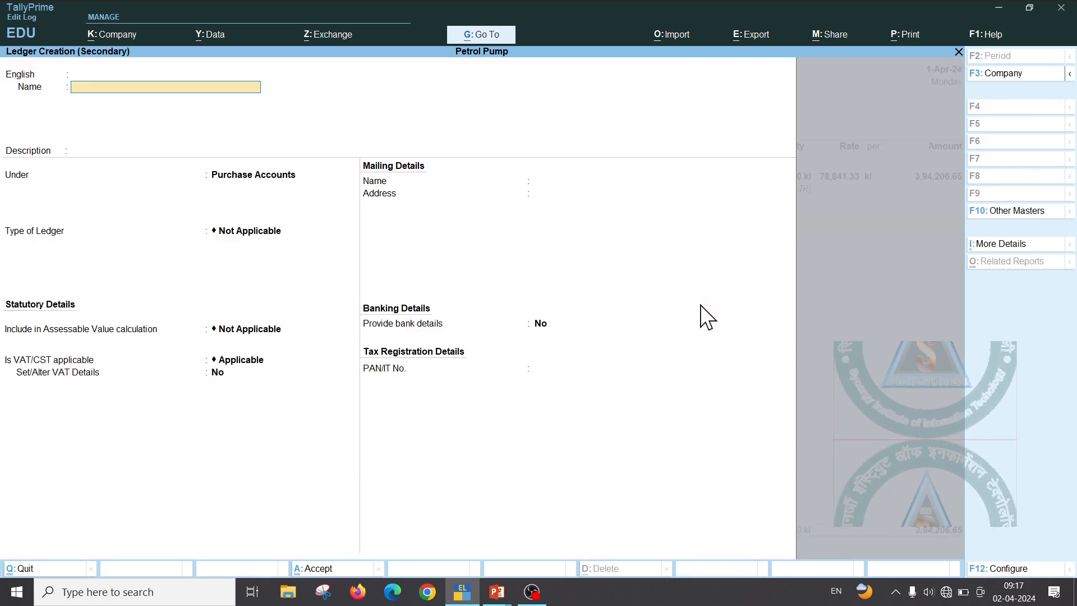
key("alt+Tab")
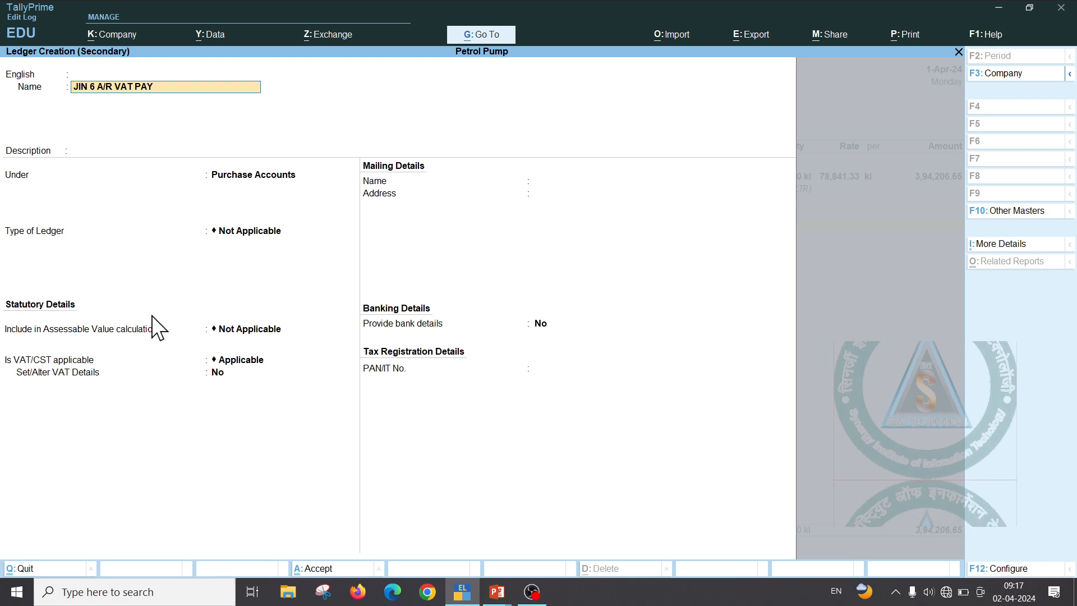
key("Return")
key("Return")
key("Return")
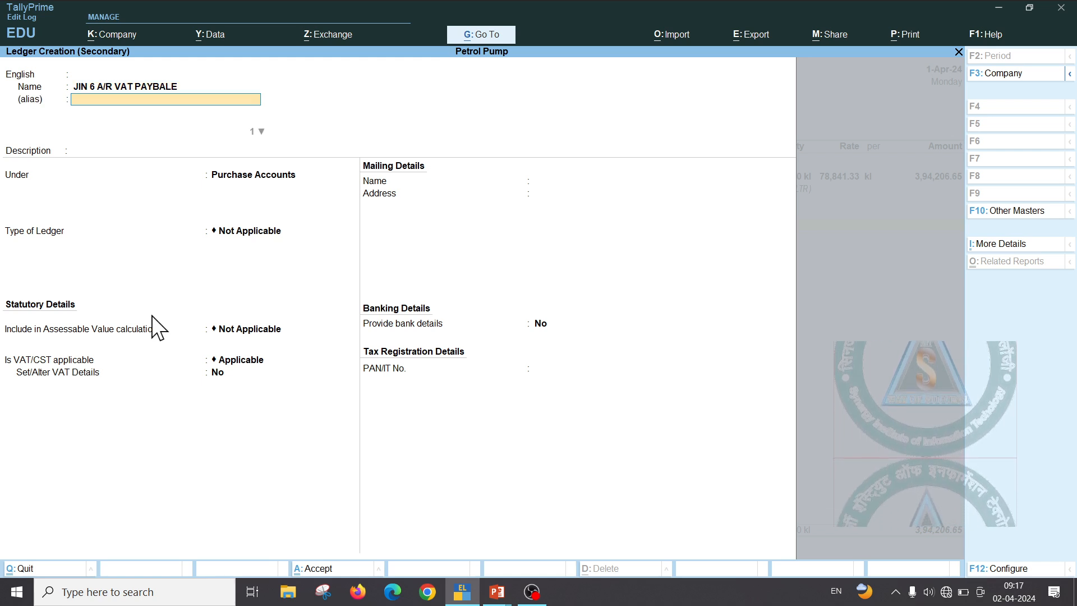
type("D")
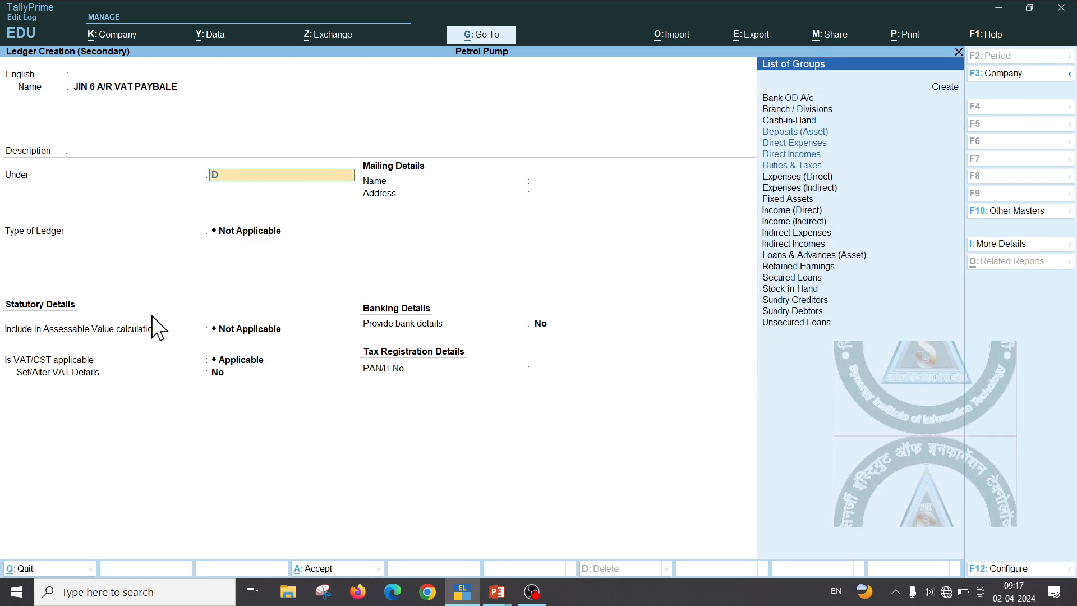
key("Down")
key("Down")
key("Down")
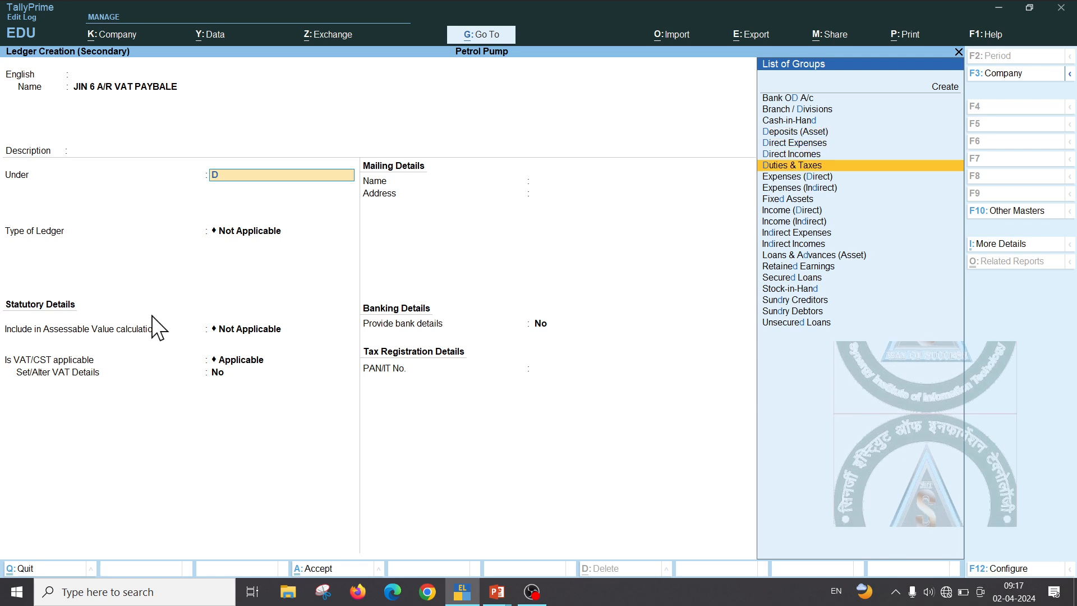
key("Return")
key("Down")
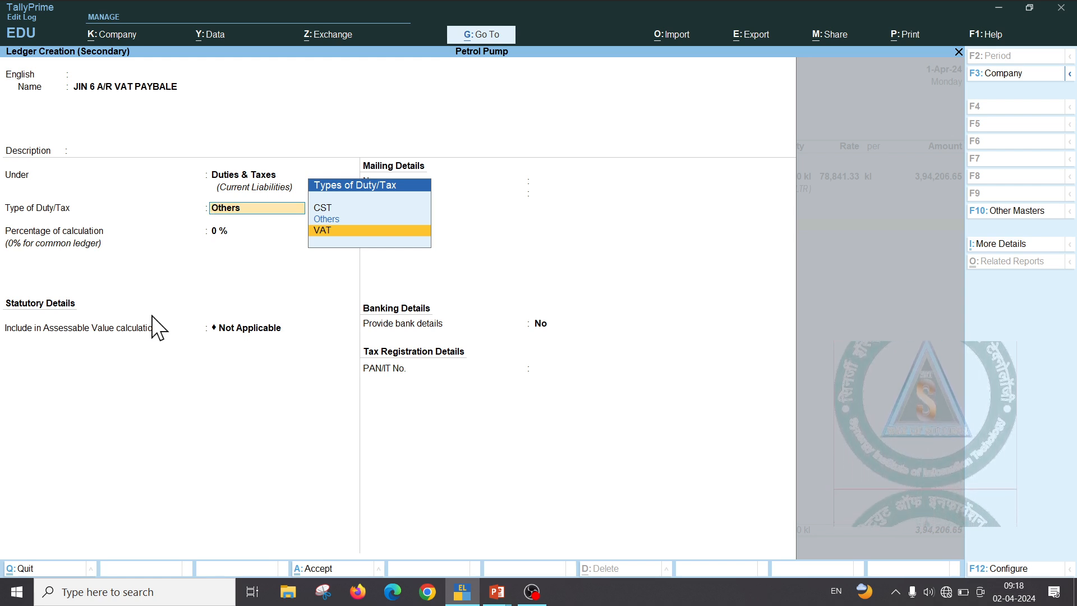
key("Return")
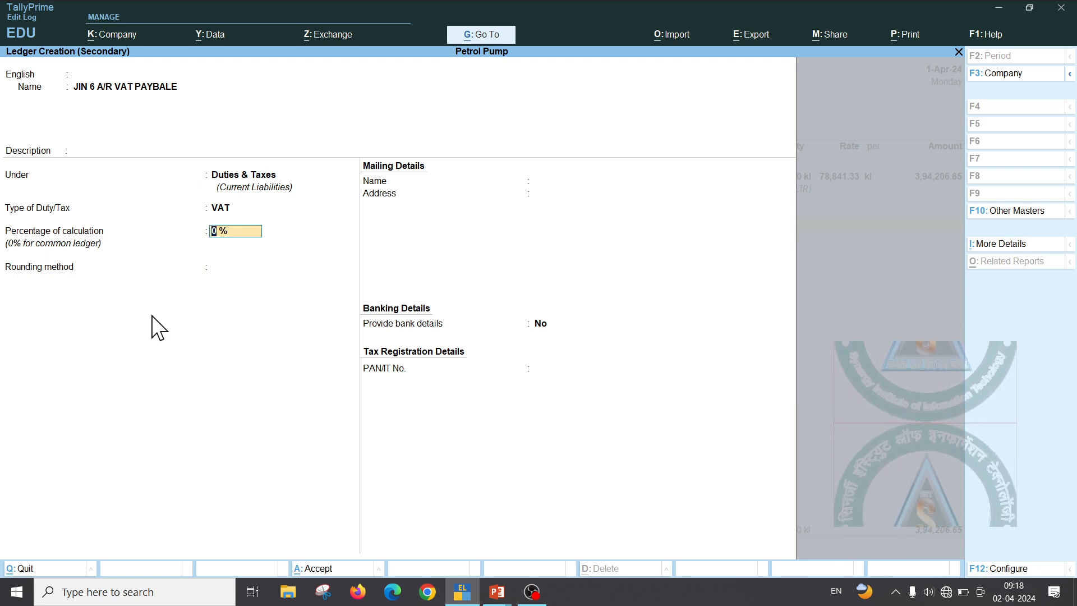
key("ctrl+a")
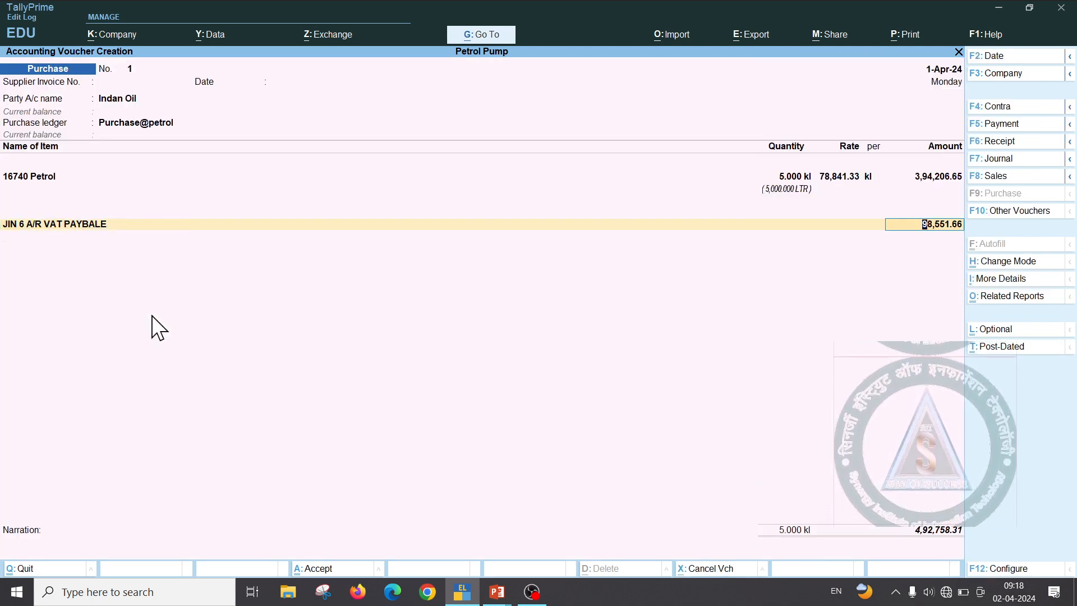
Accept the 98,551.66 VAT amount and begin a new ledger for the next tax line
key("Return")
key("alt+Tab")
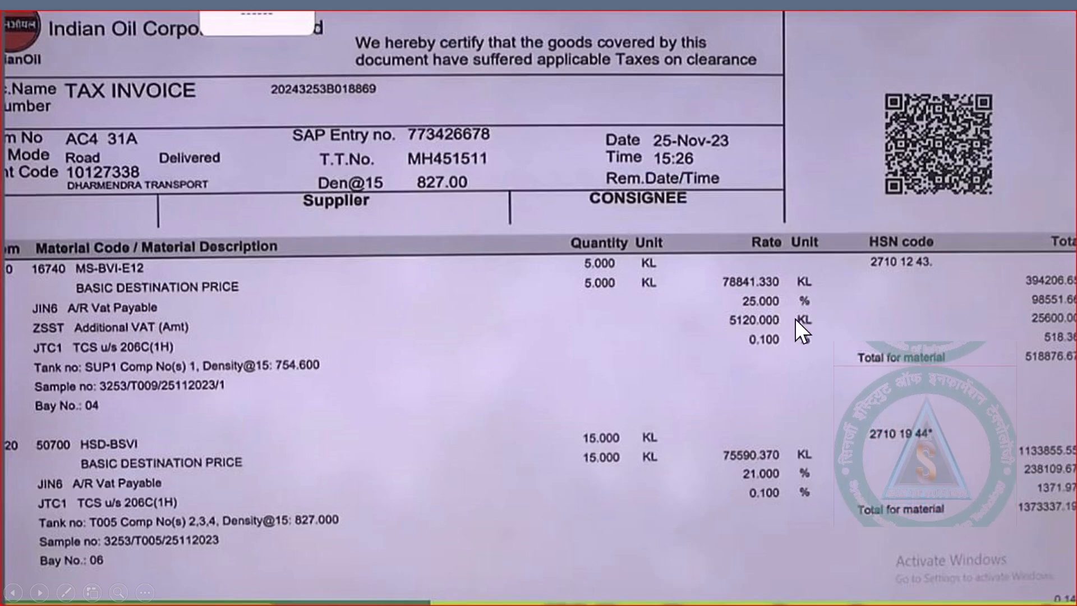
key("alt+Tab")
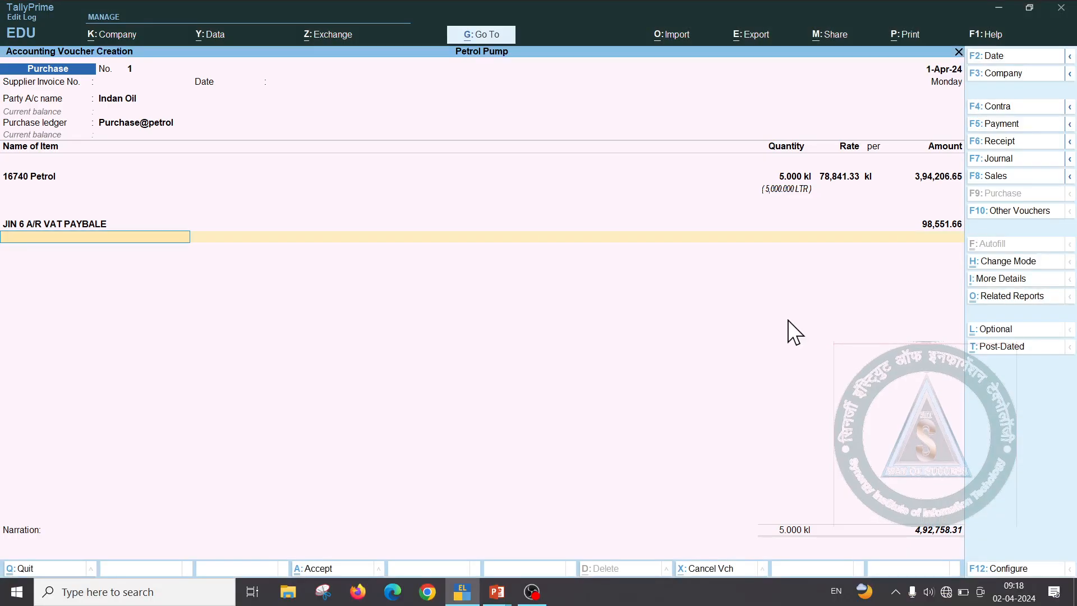
key("alt+c")
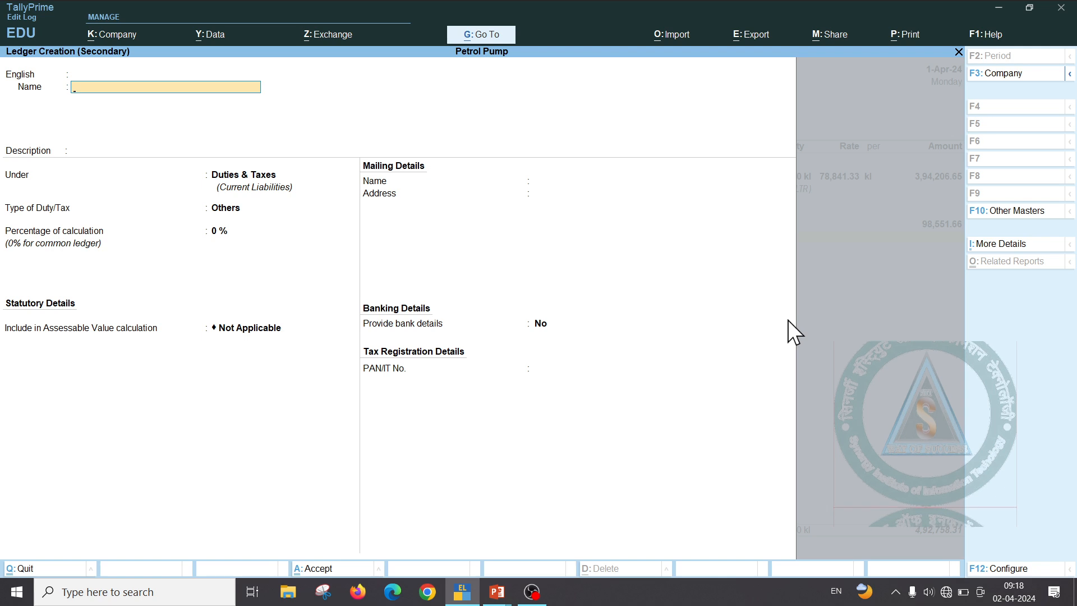
Create ledger ZSST ADDILIONAL VAT under Duties & Taxes with duty type Others and save it
type("ZSS")
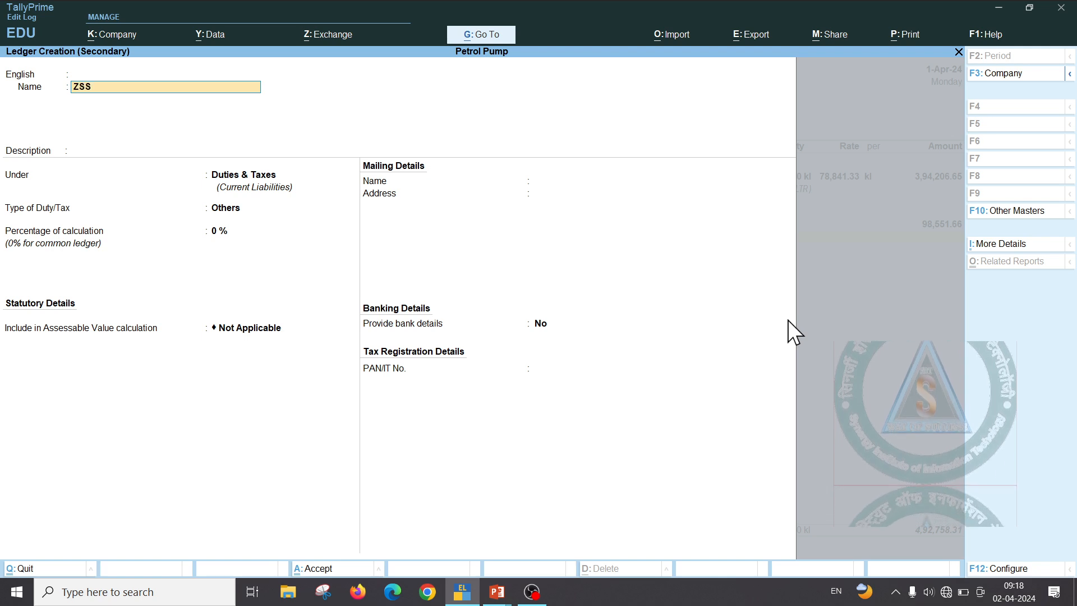
type("T A")
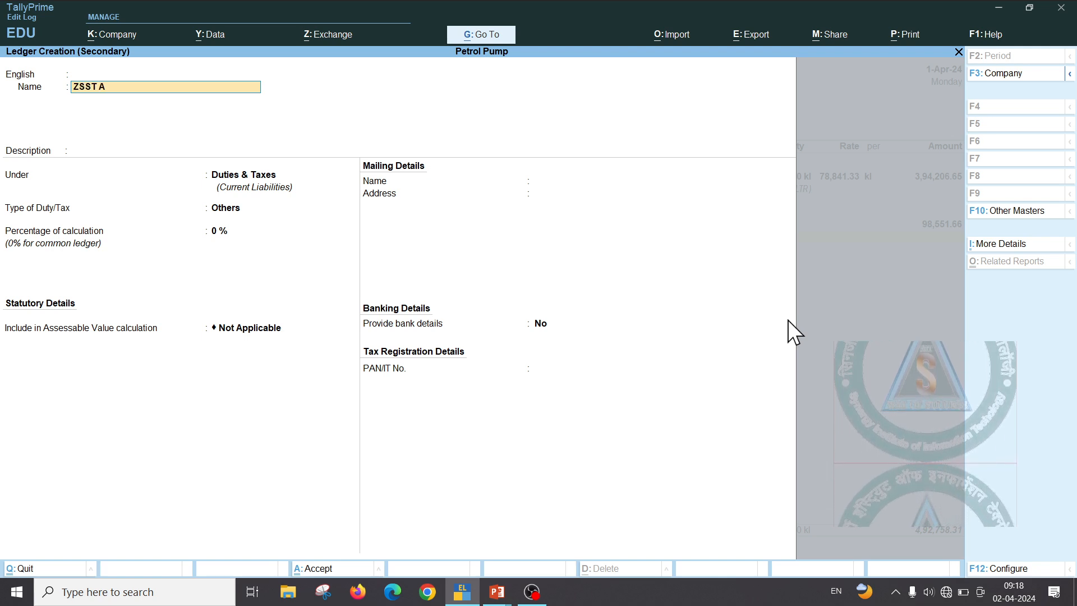
type("DD")
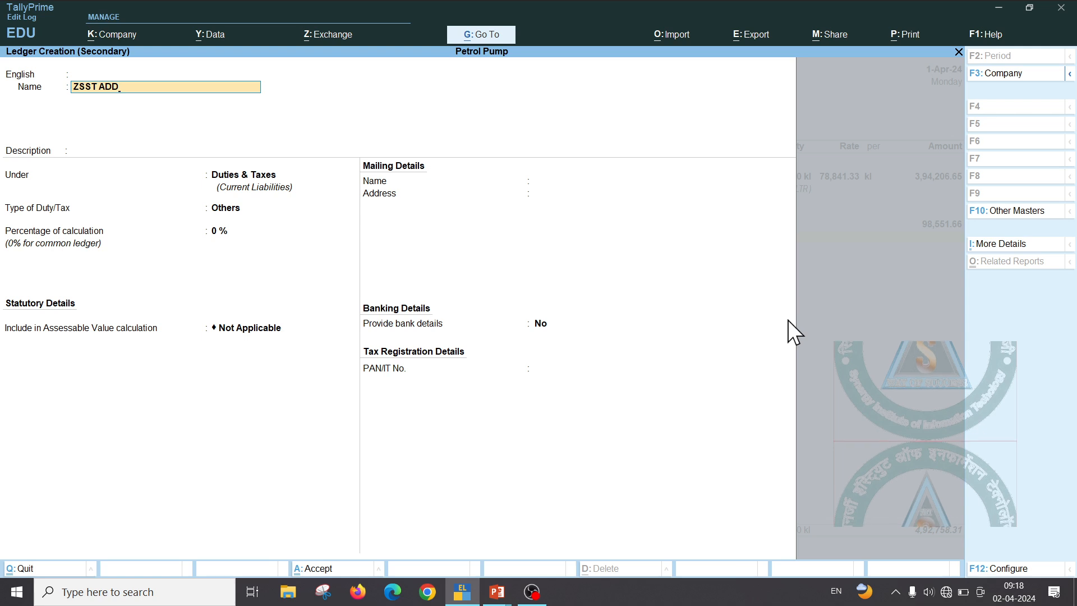
type("ILI")
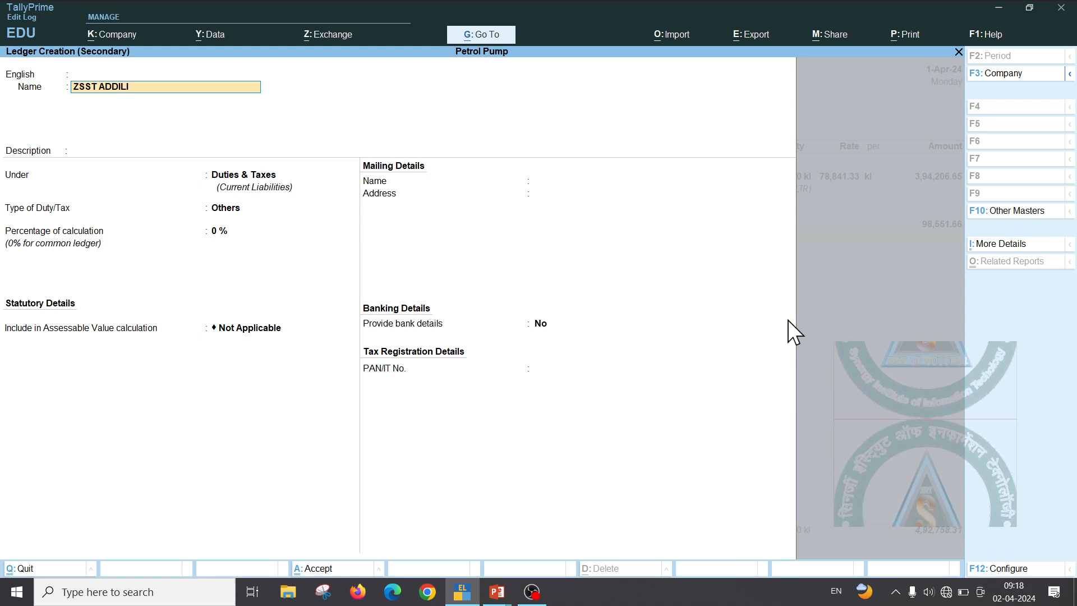
type("ONAL ")
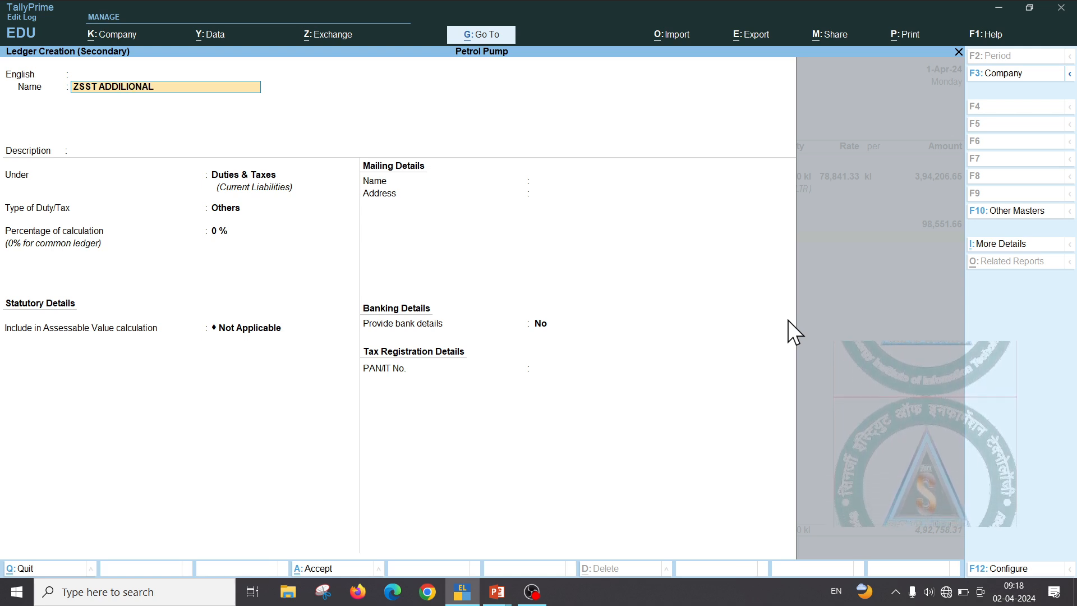
type("VAT")
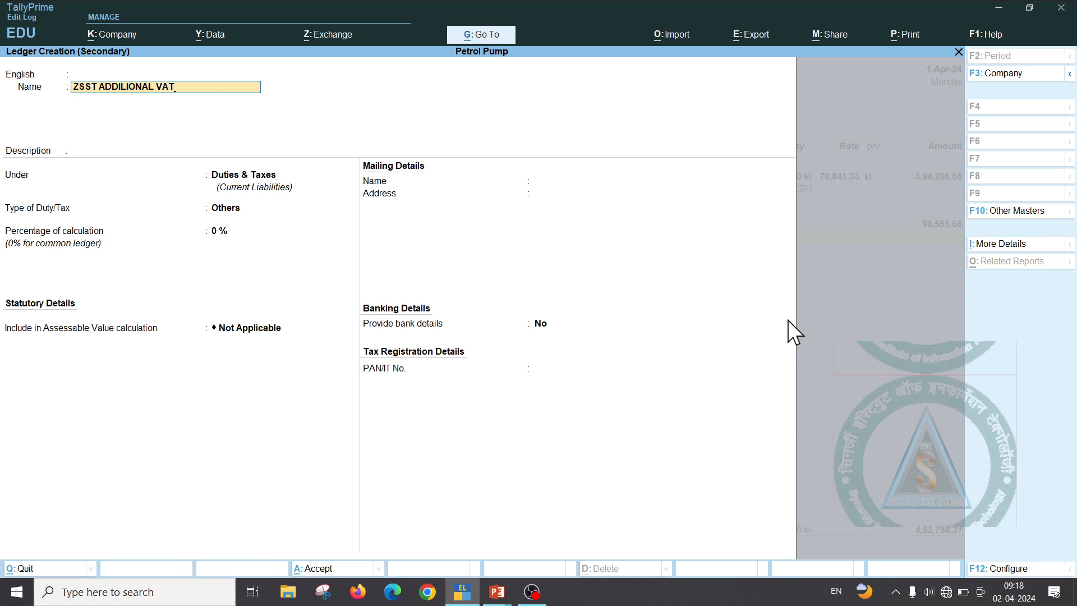
key("Return")
key("Return")
key("Return")
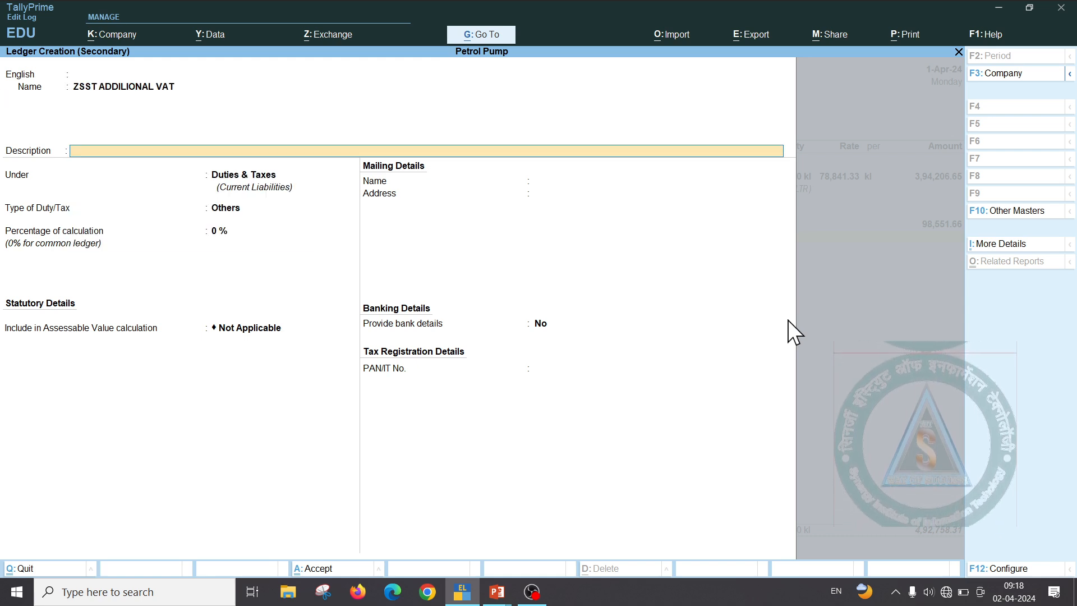
key("Return")
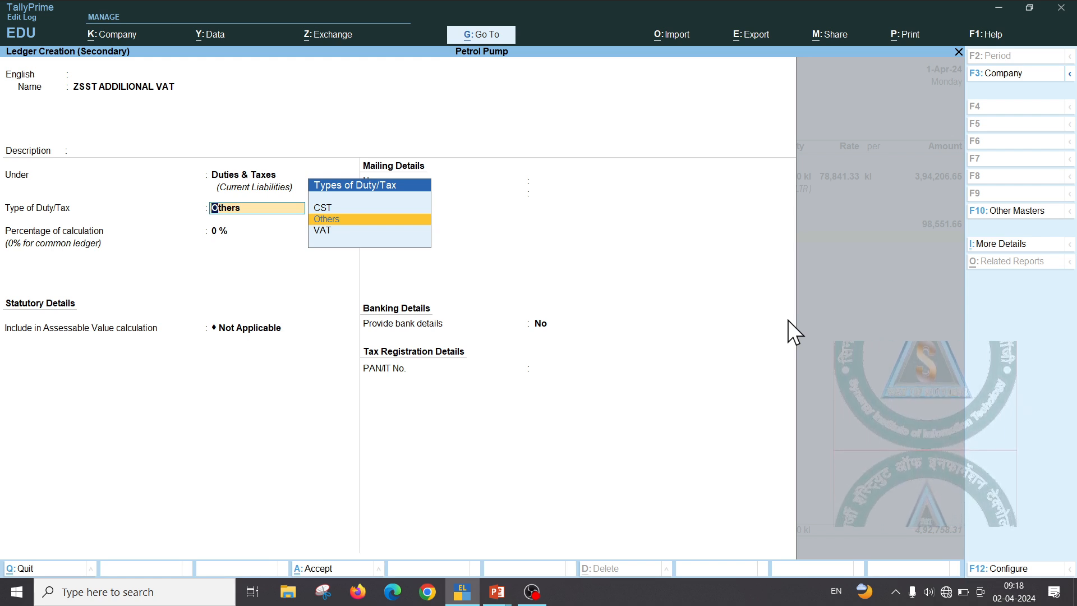
key("Return")
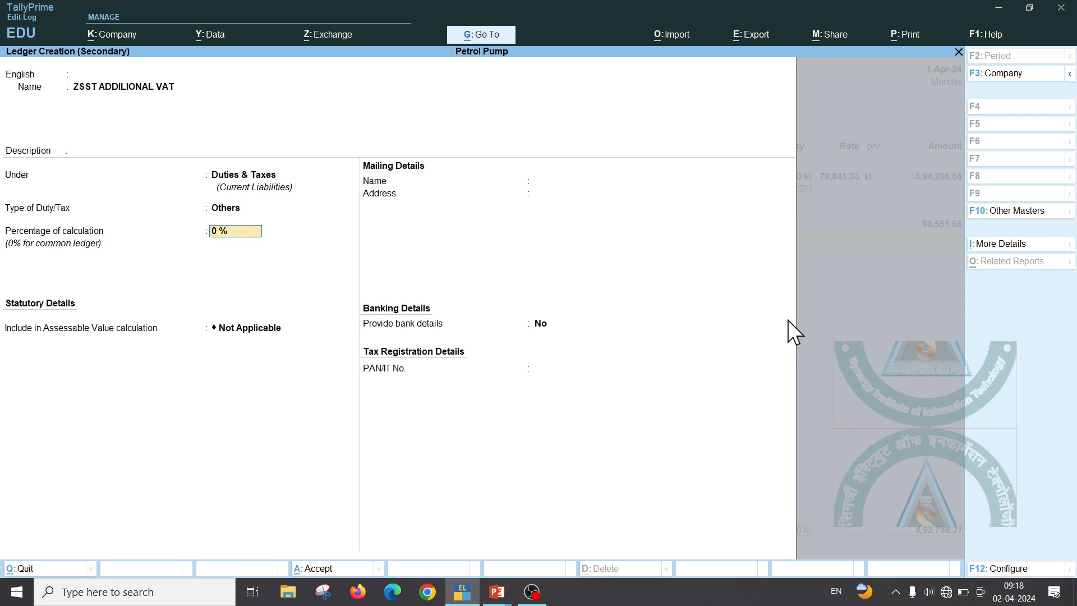
key("ctrl+a")
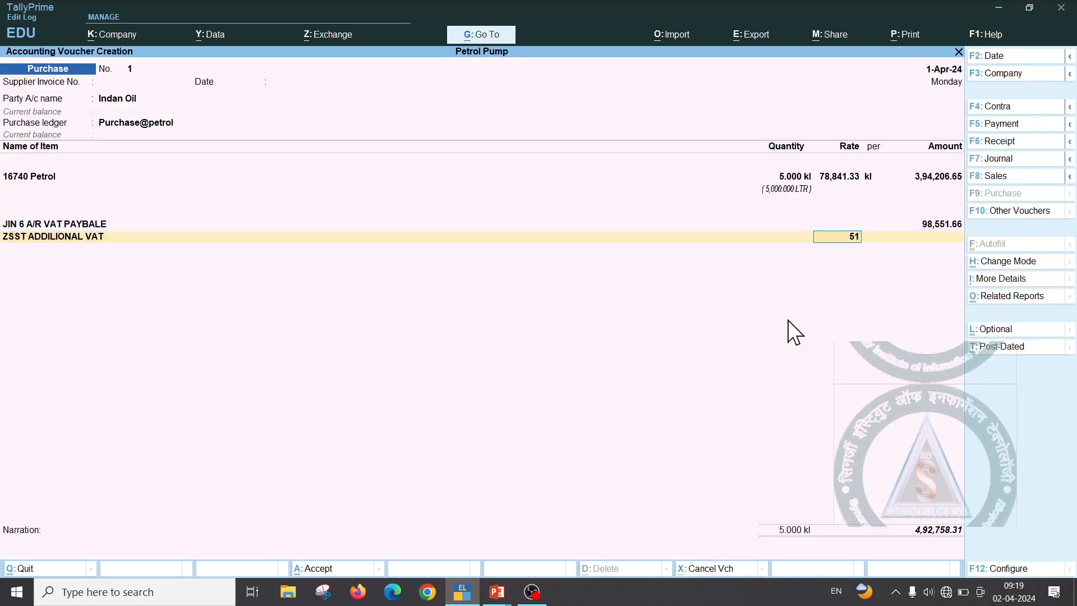
Replace the 5120 rate with a 25,600 amount for ZSST ADDILIONAL VAT, then switch to PowerPoint
type("5120")
key("Return")
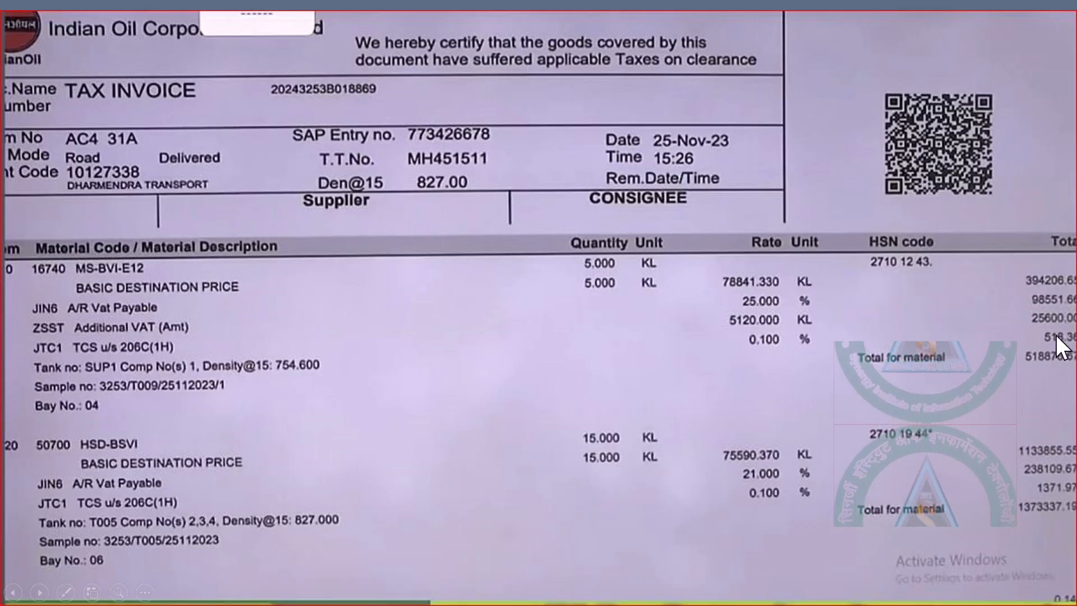
key("alt+Tab")
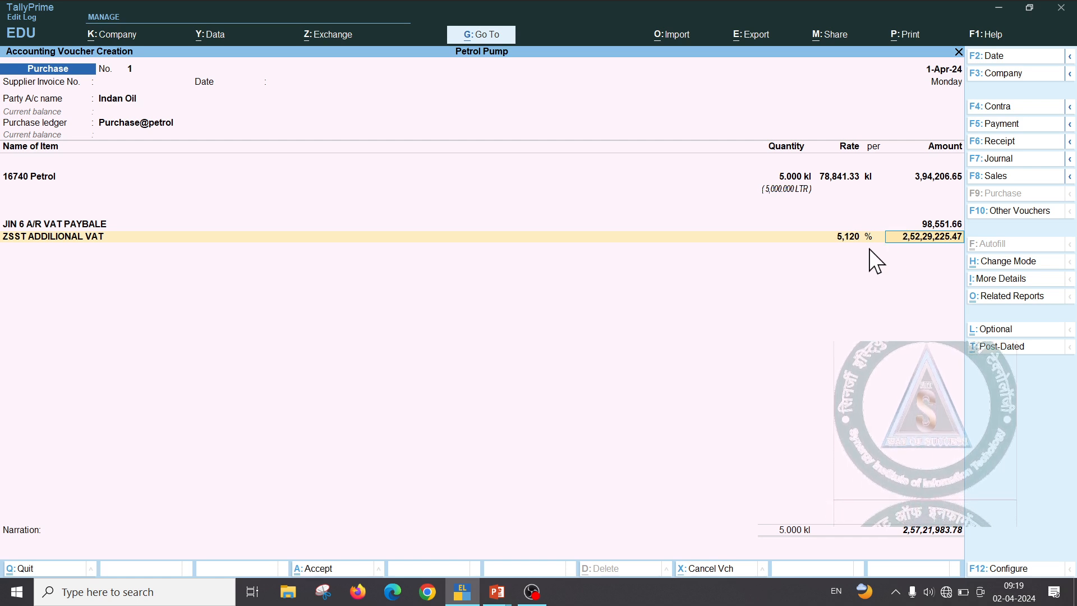
key("BackSpace")
key("space")
key("Return")
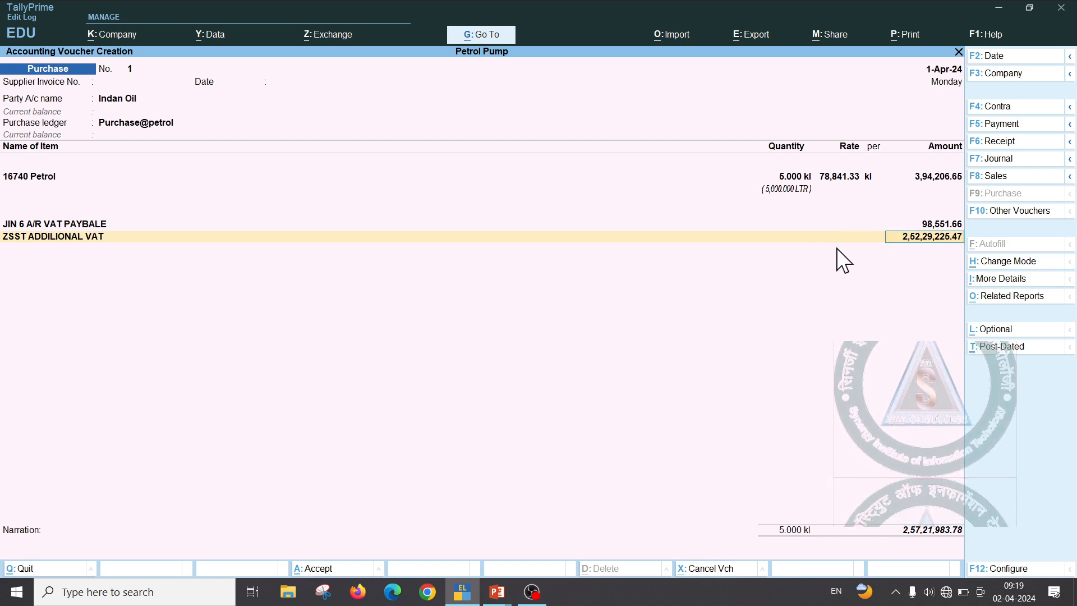
key("BackSpace")
type("25600")
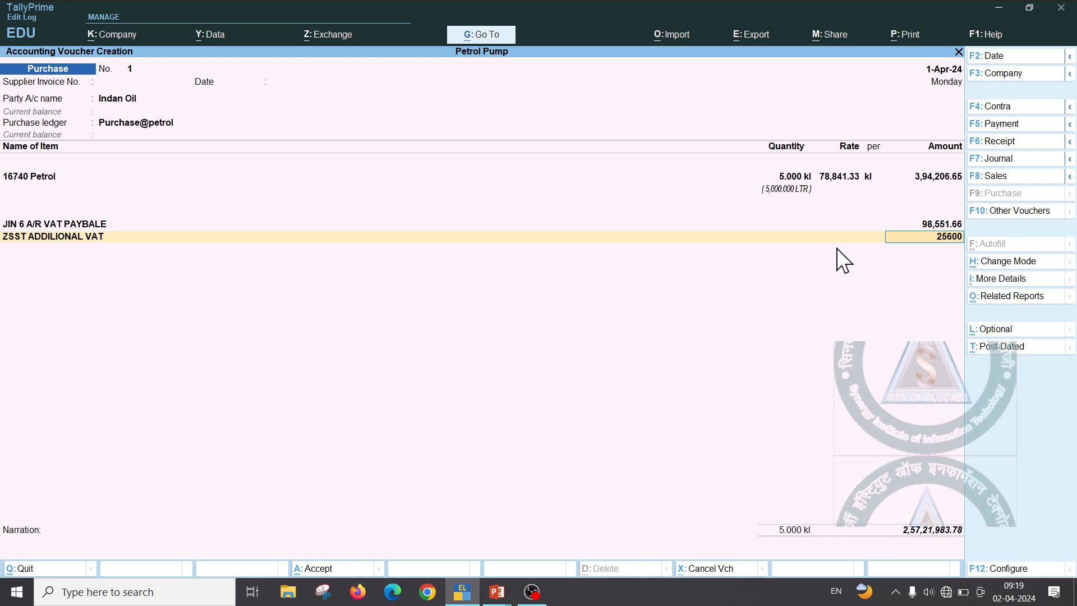
key("Return")
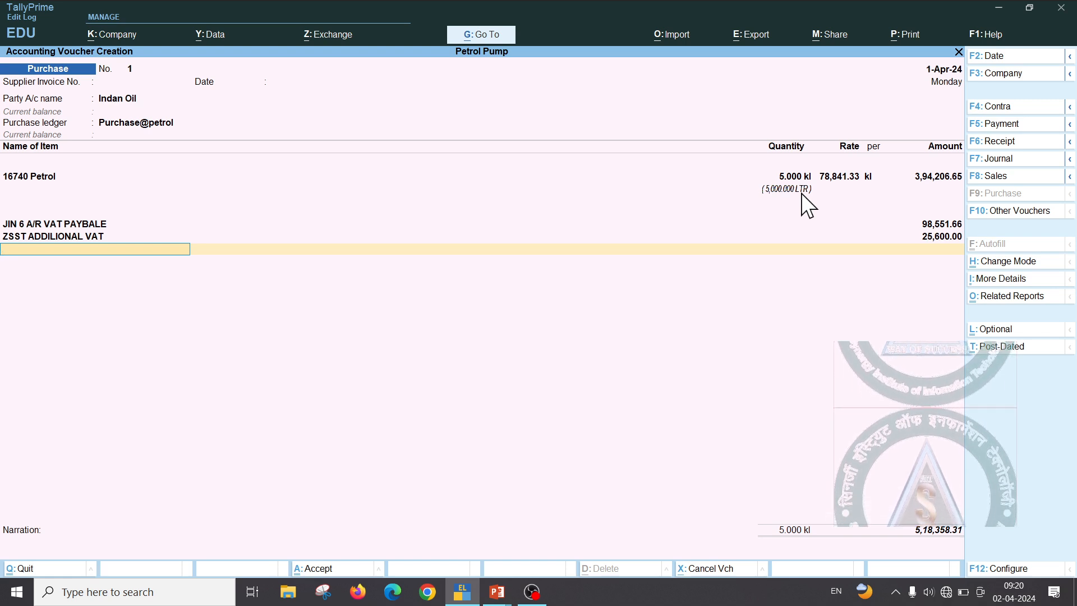
key("alt+Tab")
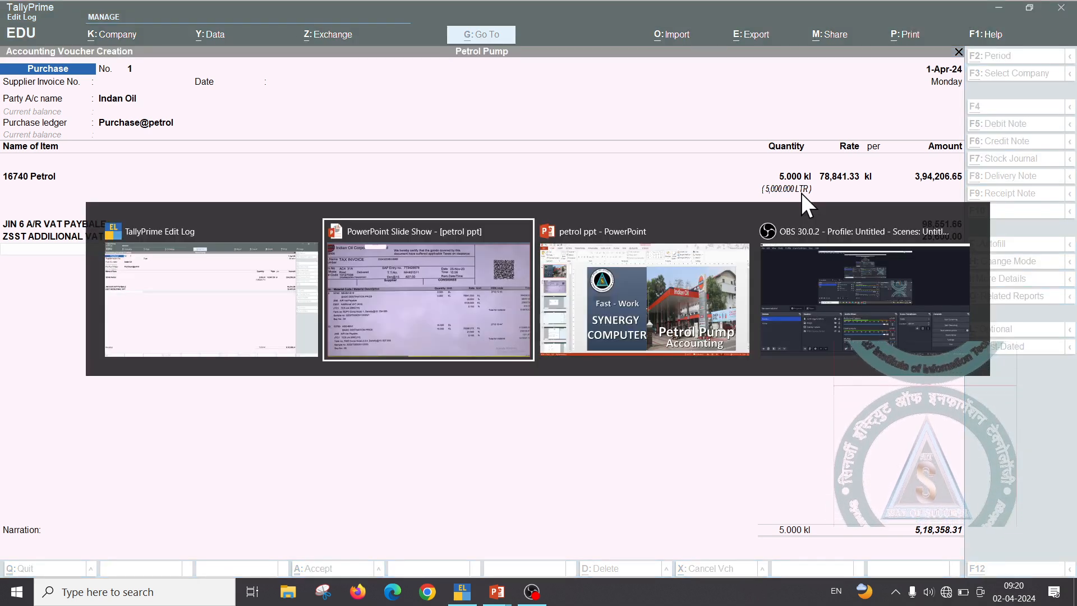
key("alt+Tab")
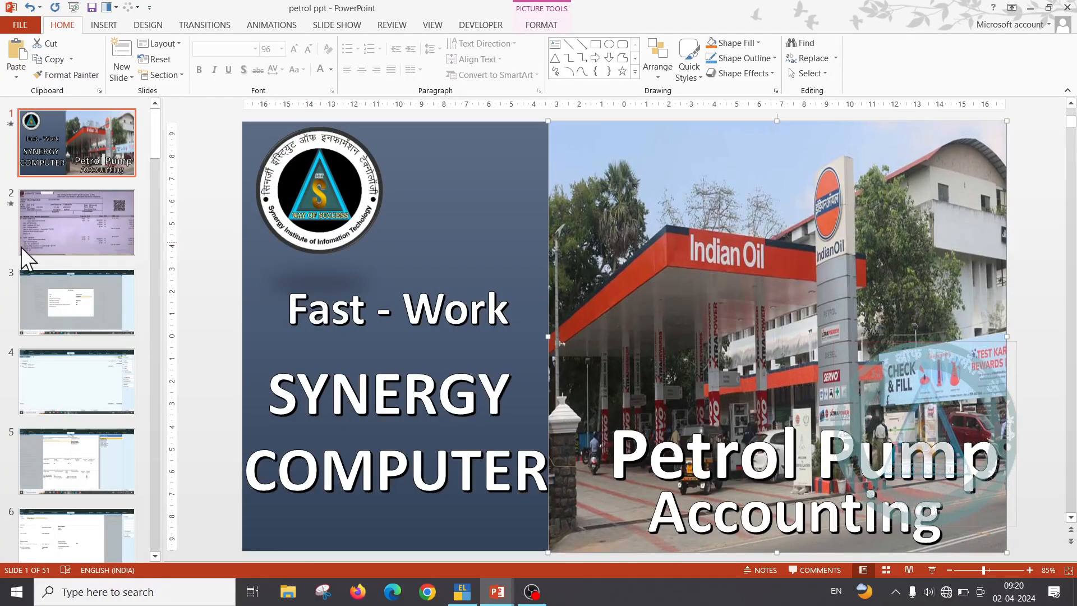
left_click(89, 298)
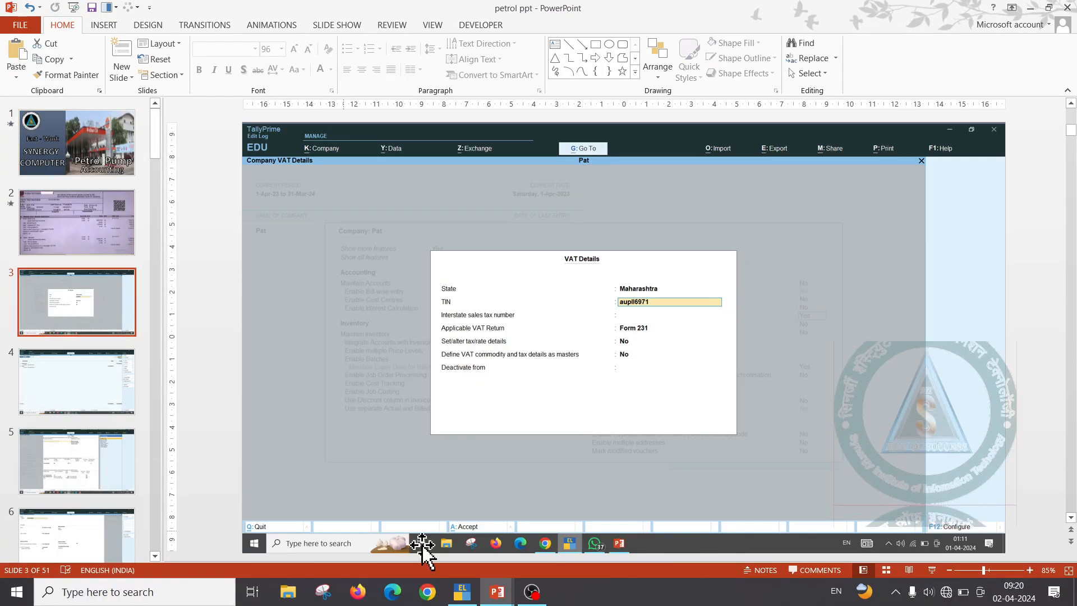
left_click(927, 570)
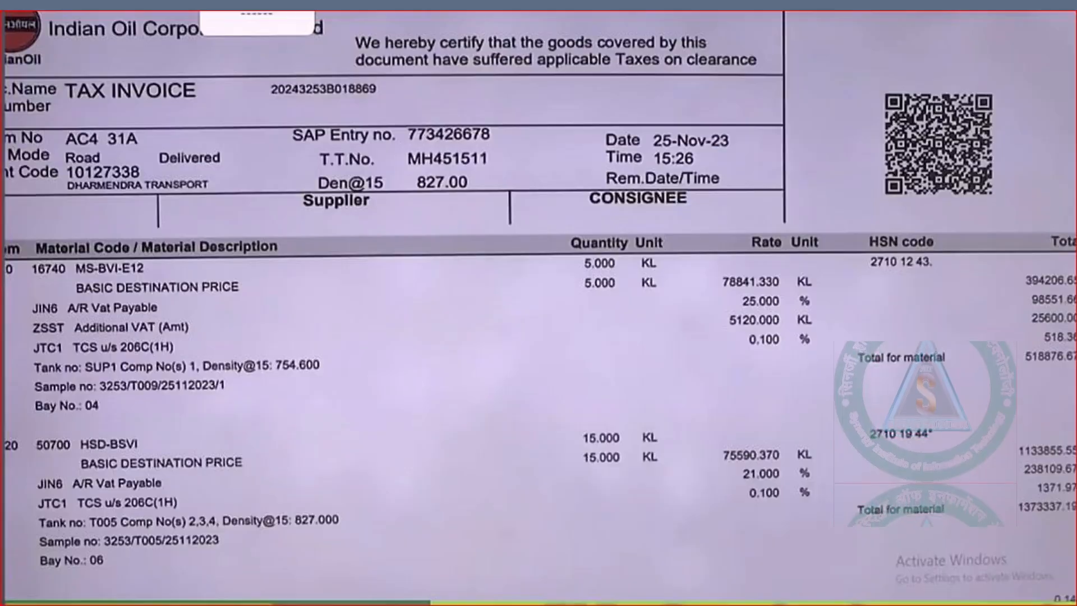
key("Right")
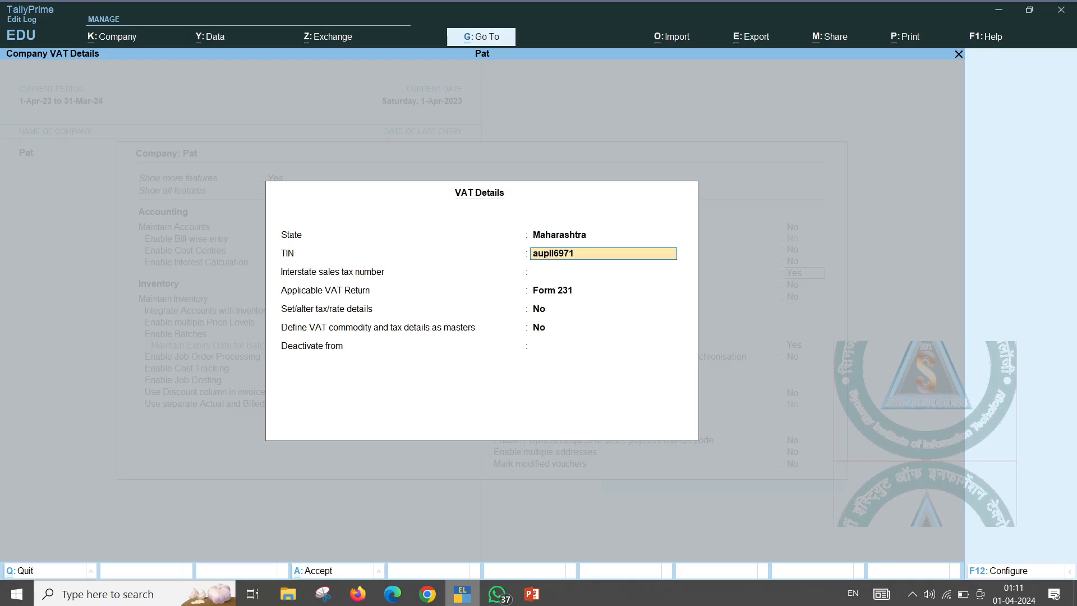
key("Right")
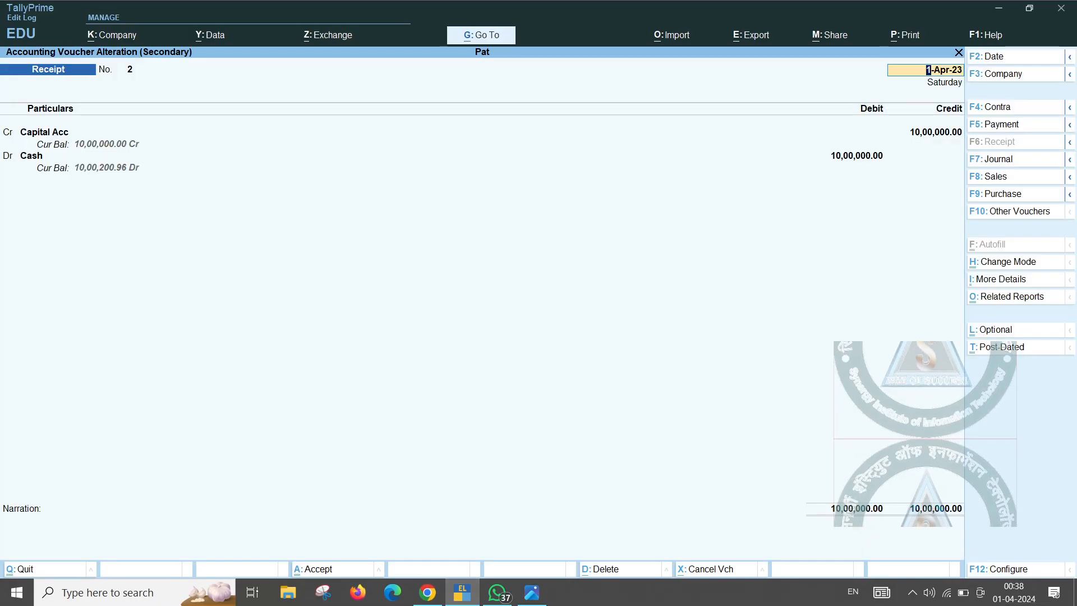
key("Right")
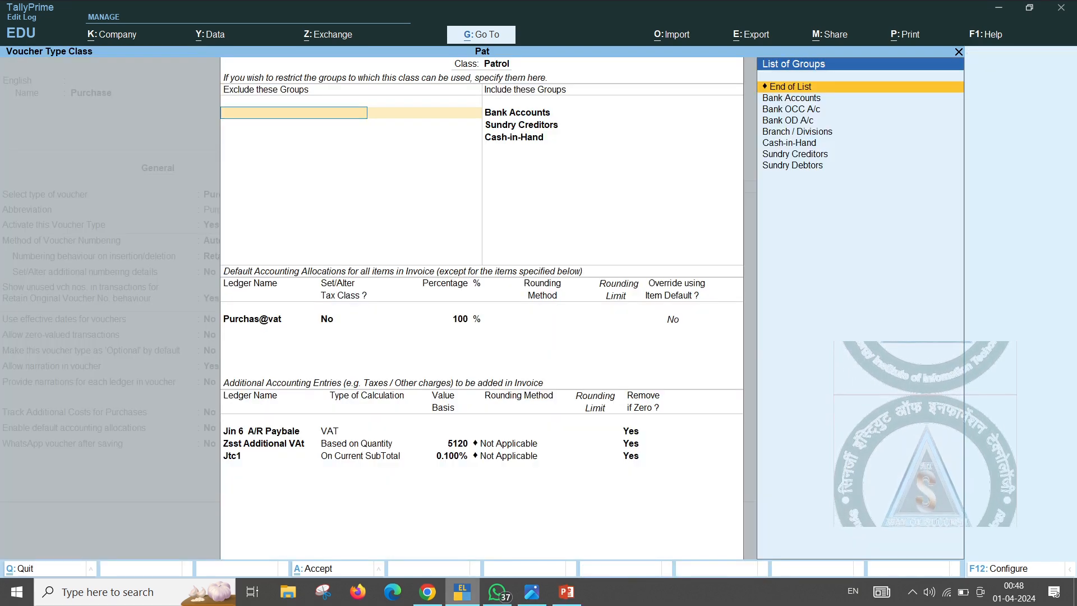
key("alt+Tab")
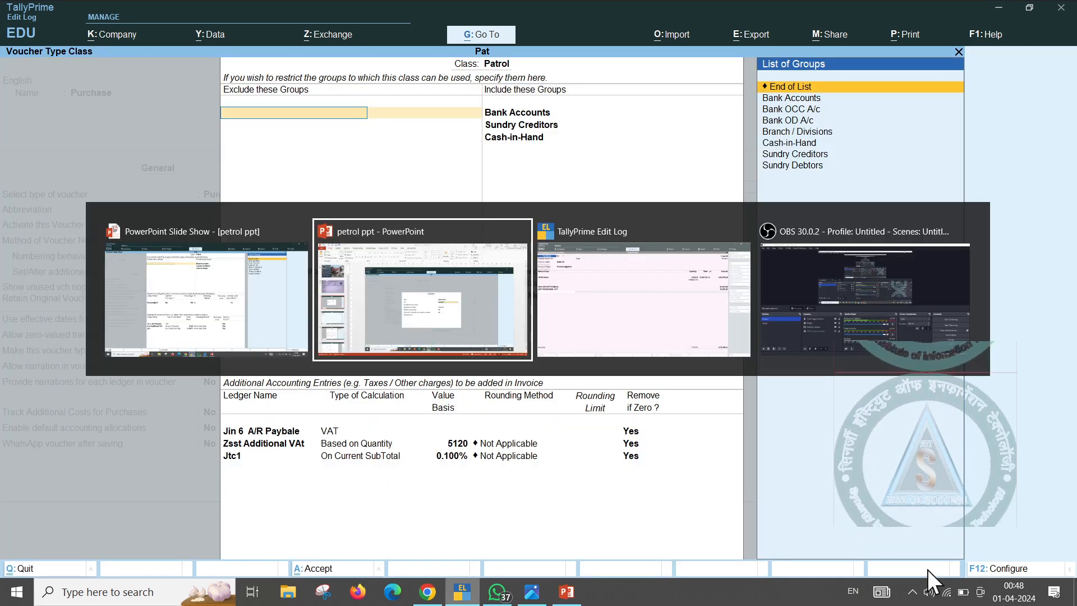
key("alt+Tab")
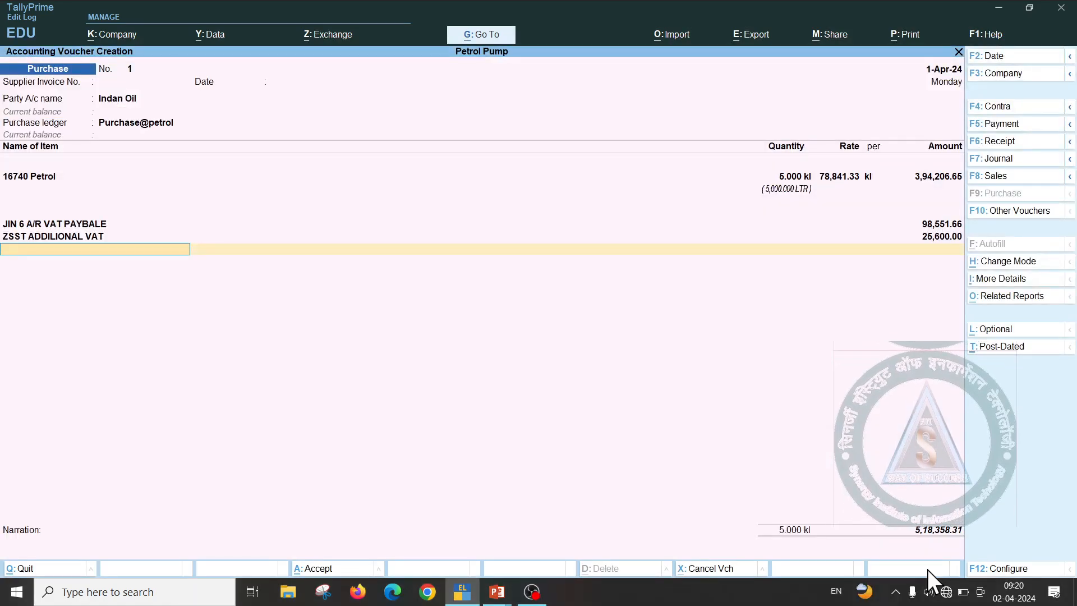
Quit the unfinished voucher and open the Purchase voucher type for alteration
key("Escape")
key("Return")
key("Up")
key("Up")
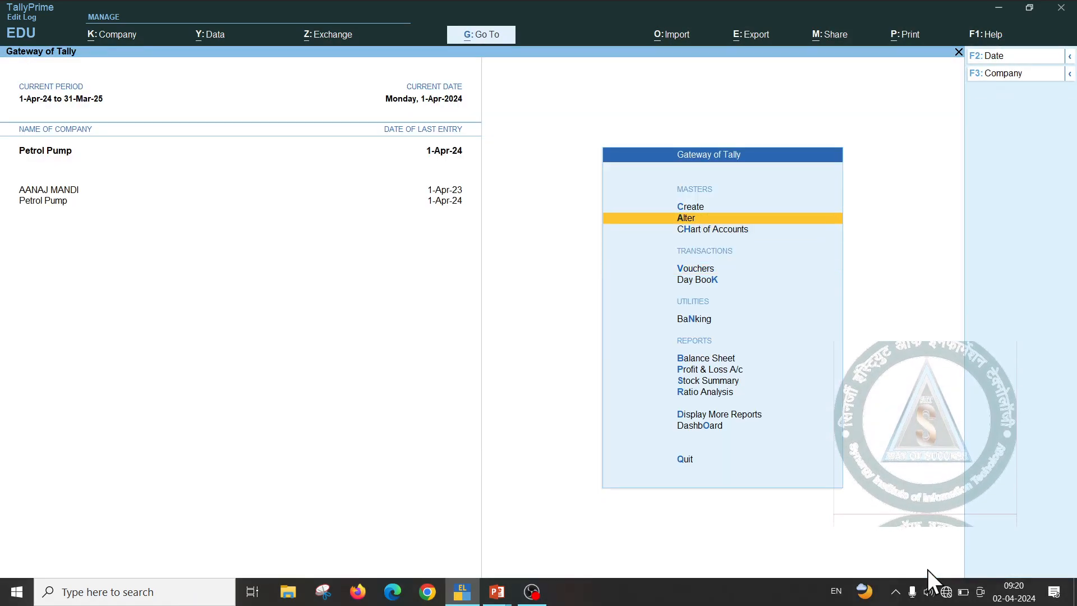
key("Return")
key("Down")
key("Down")
key("Down")
key("Return")
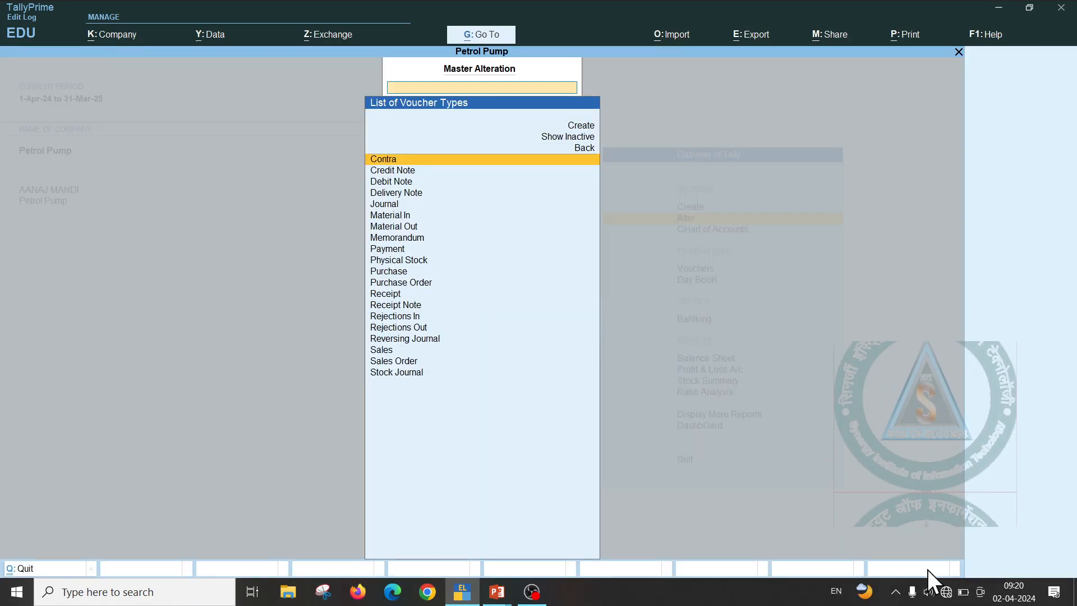
key("Down")
key("Down")
key("Down")
key("Down")
type("P")
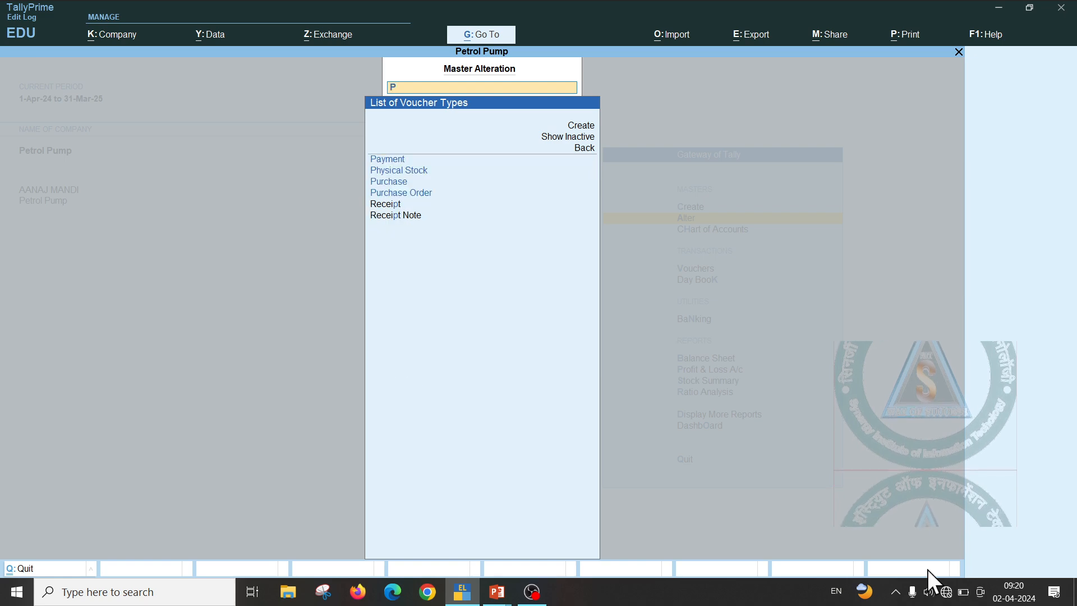
key("Down")
key("Down")
key("Down")
key("Return")
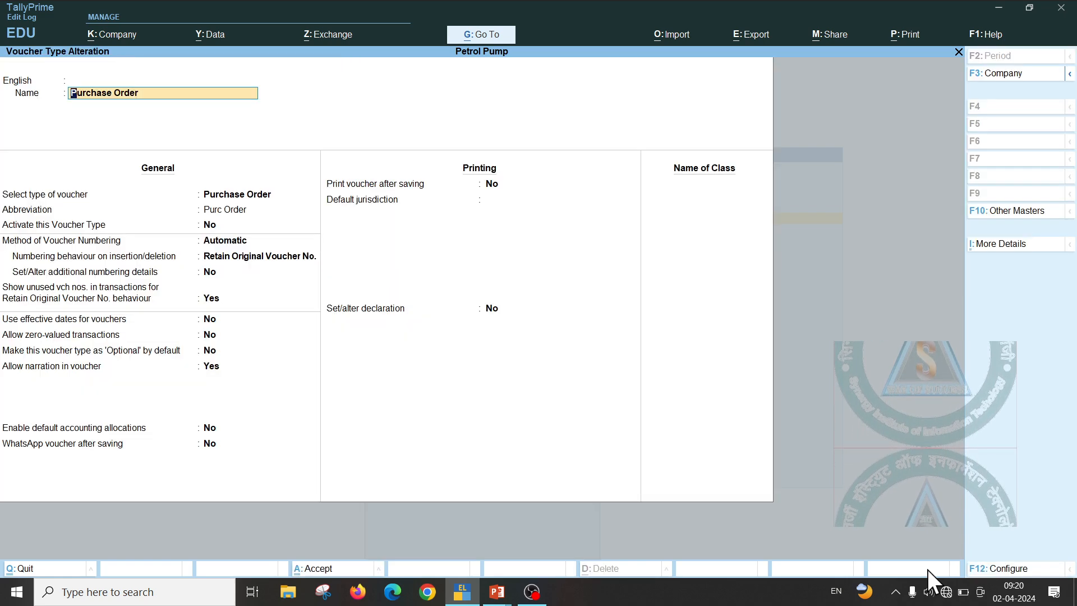
key("Escape")
key("Escape")
key("Return")
key("Up")
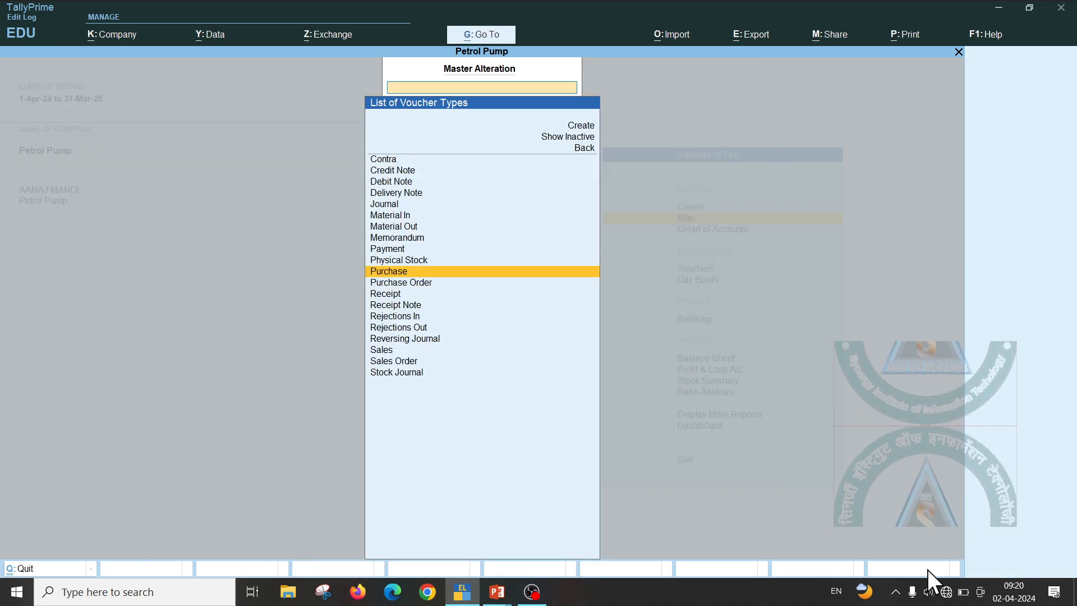
key("Return")
Name the new voucher class PETROL CALSS, leaving excluded groups empty
key("Return")
key("Return")
key("Return")
key("Return")
key("Return")
key("Return")
key("Return")
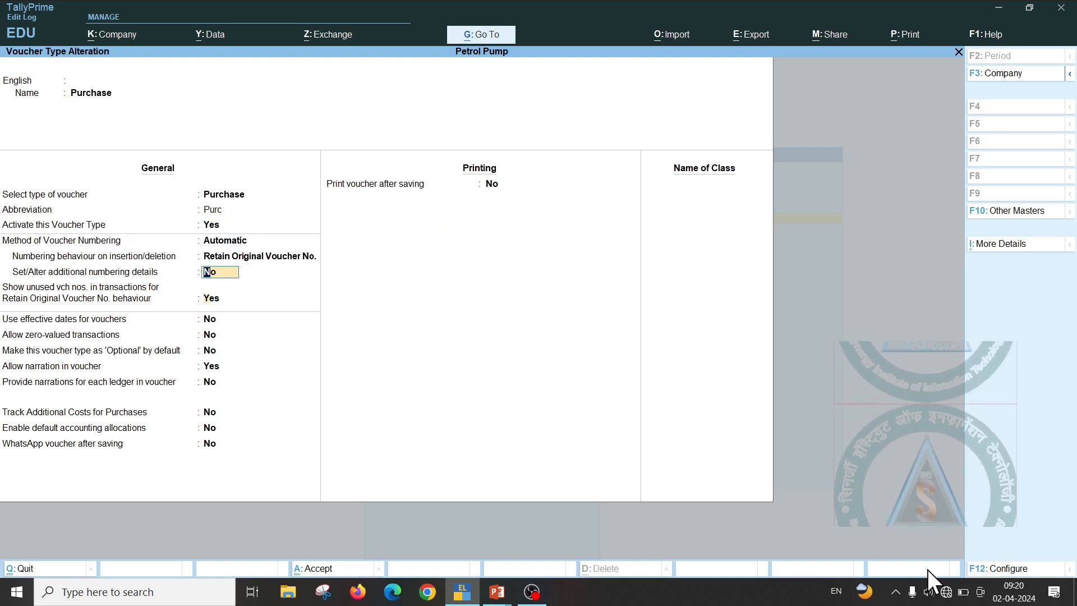
key("Return")
key("Return")
key("Return")
key("Return")
key("Return")
key("Return")
key("Return")
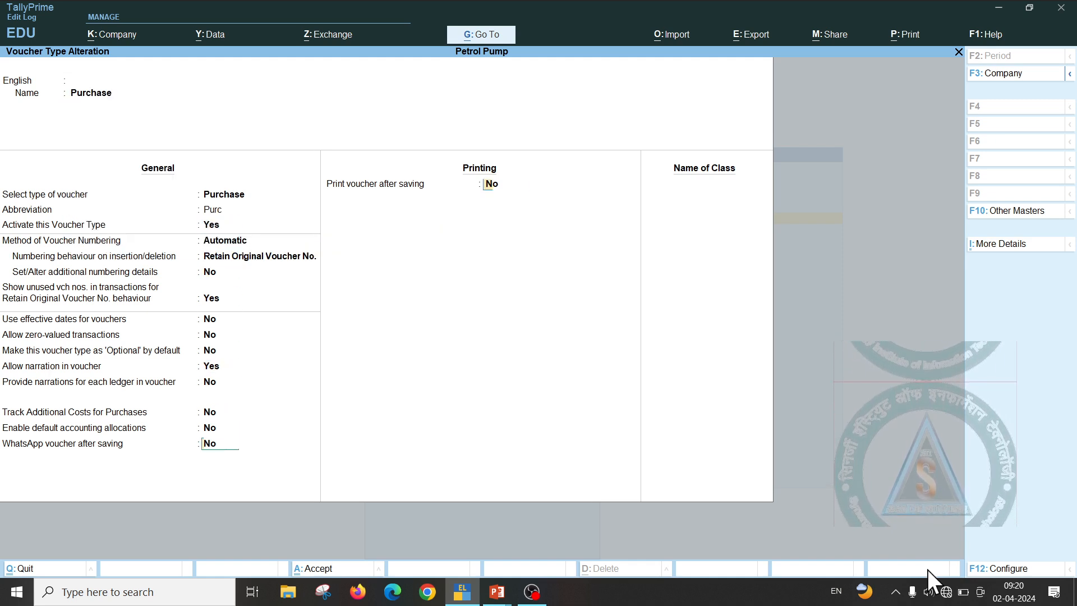
key("Return")
key("Return")
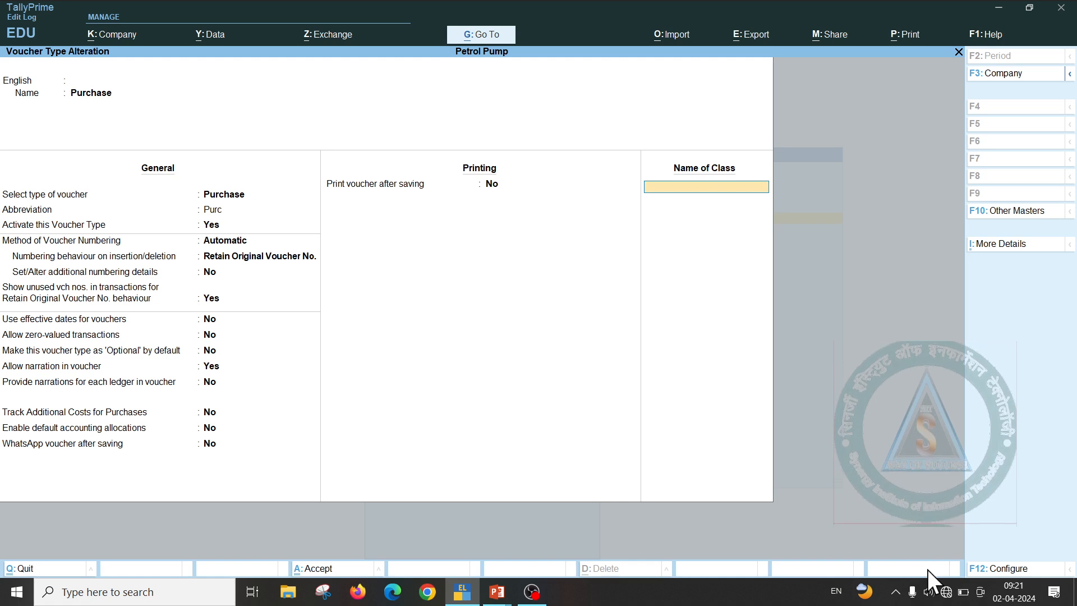
type("PE")
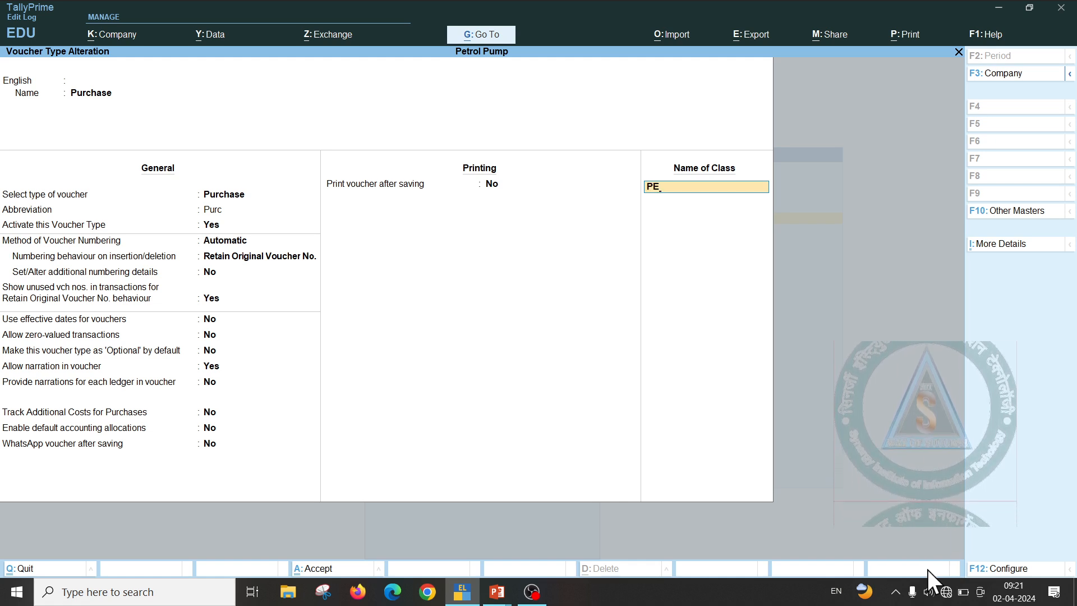
type("TROL CAL")
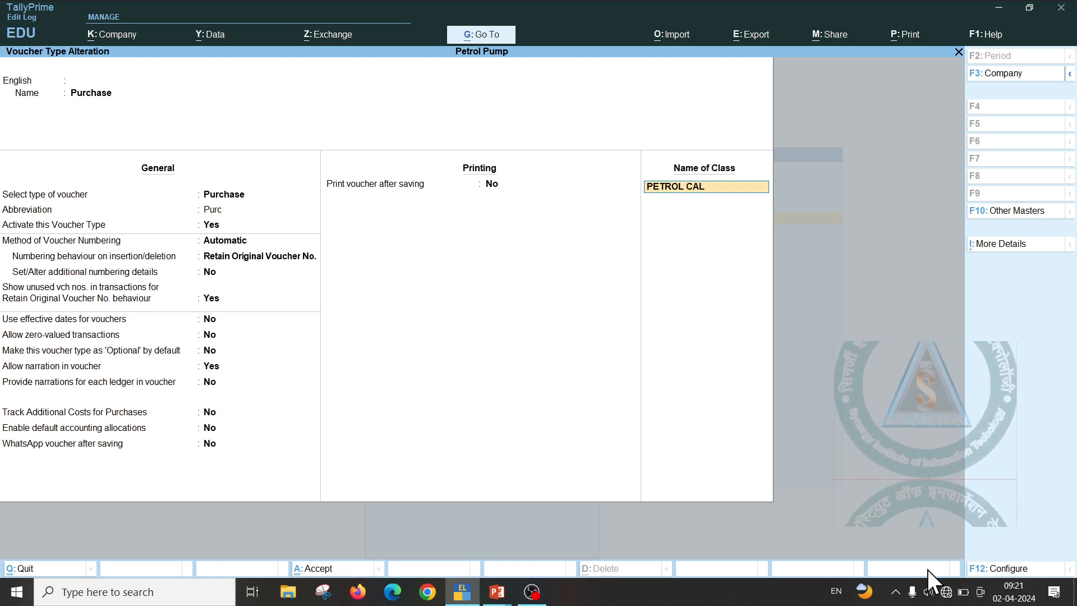
type("SS")
key("Return")
key("Return")
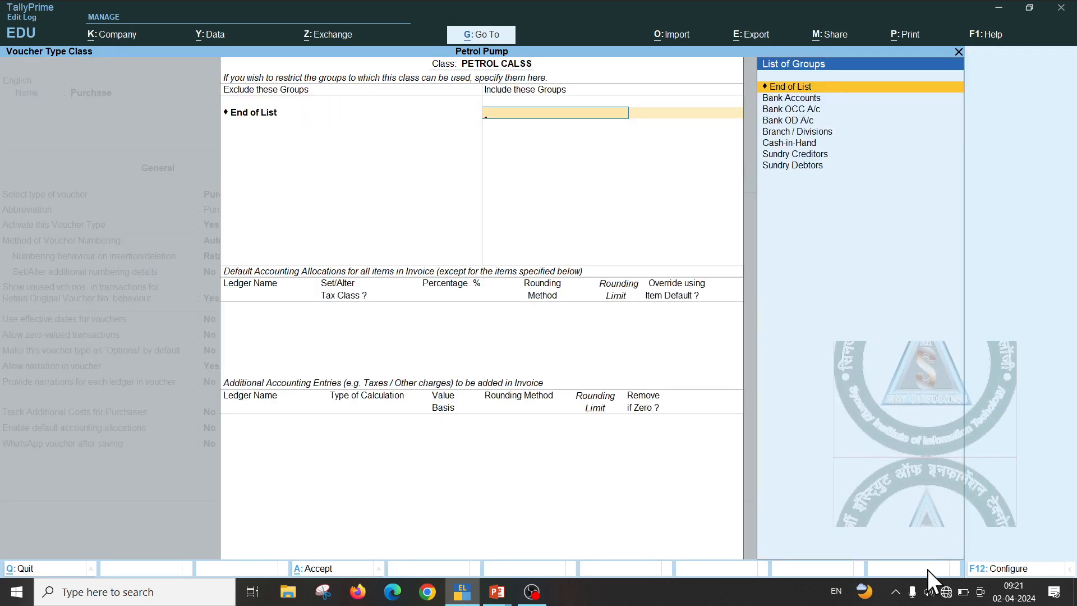
Include Bank Accounts and Cash-in-Hand groups and allocate 100% to Purchase@petrol
key("Down")
key("Return")
key("Down")
key("Down")
key("Down")
key("Down")
key("Return")
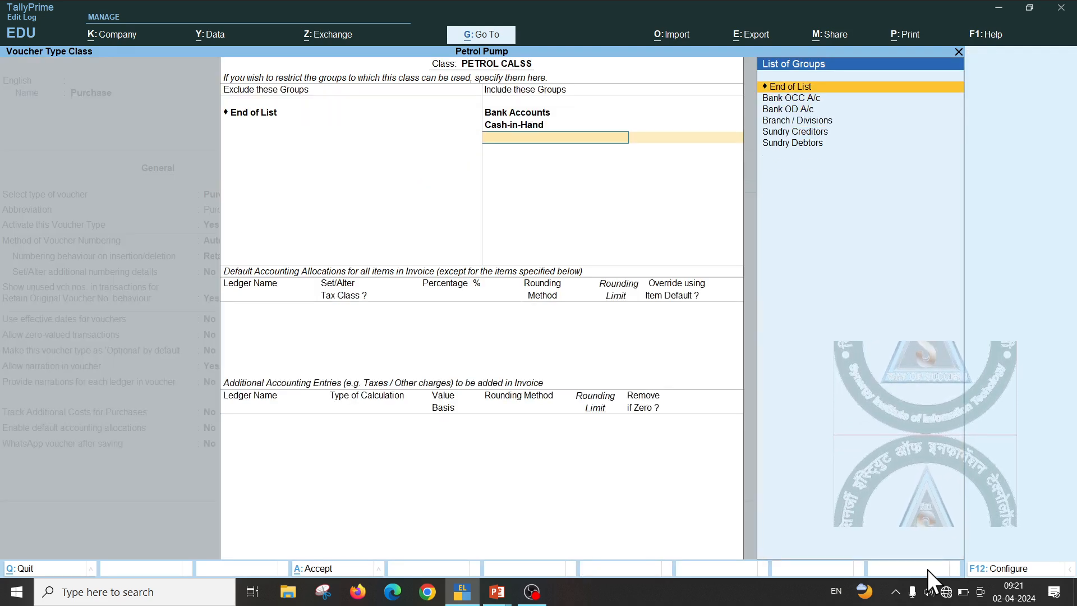
key("Down")
key("Down")
key("Down")
key("Down")
key("Return")
key("Return")
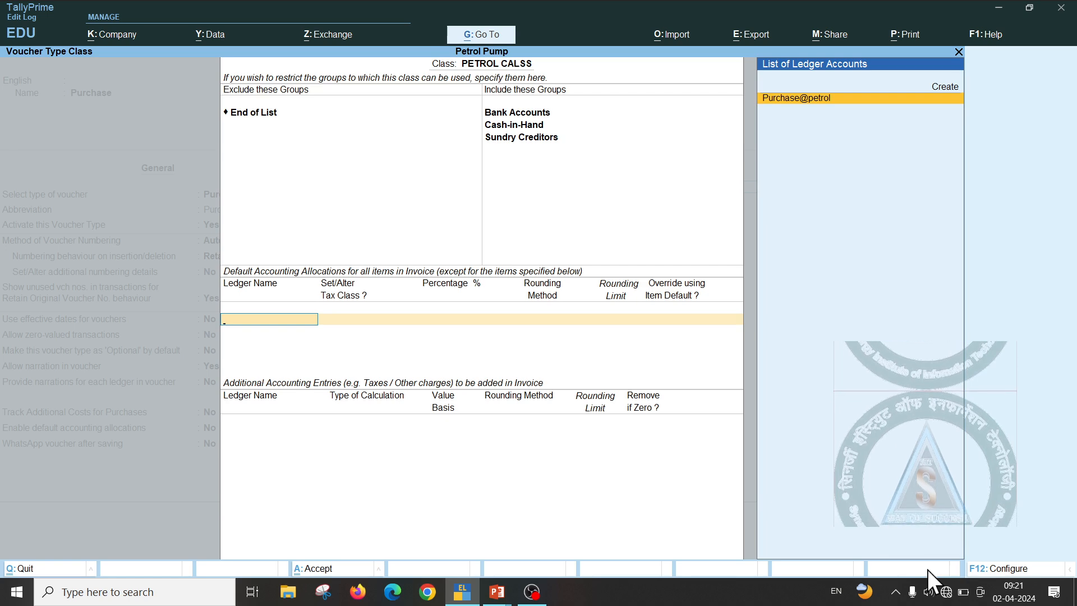
key("Return")
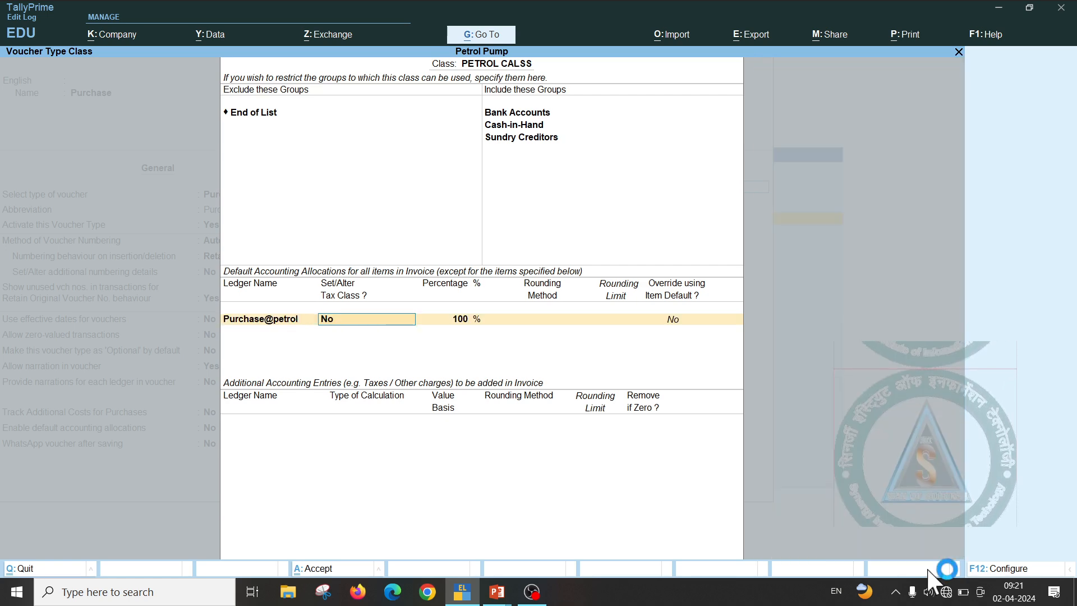
key("Return")
key("Return")
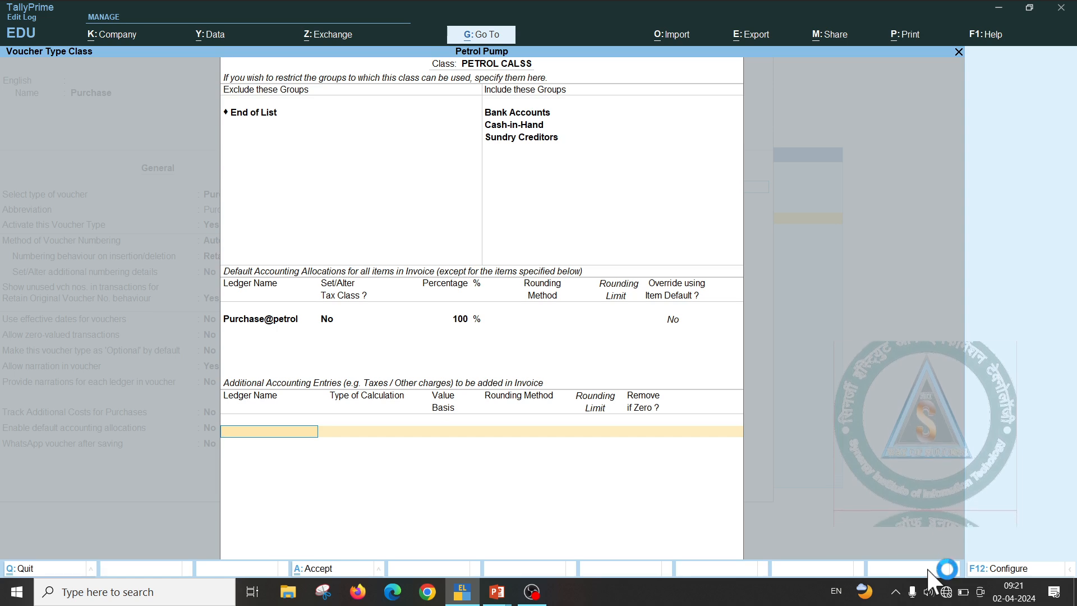
Add JIN 6 A/R VAT PAYBALE and ZSST ADDILIONAL VAT tax entries, the latter based on quantity
type("J")
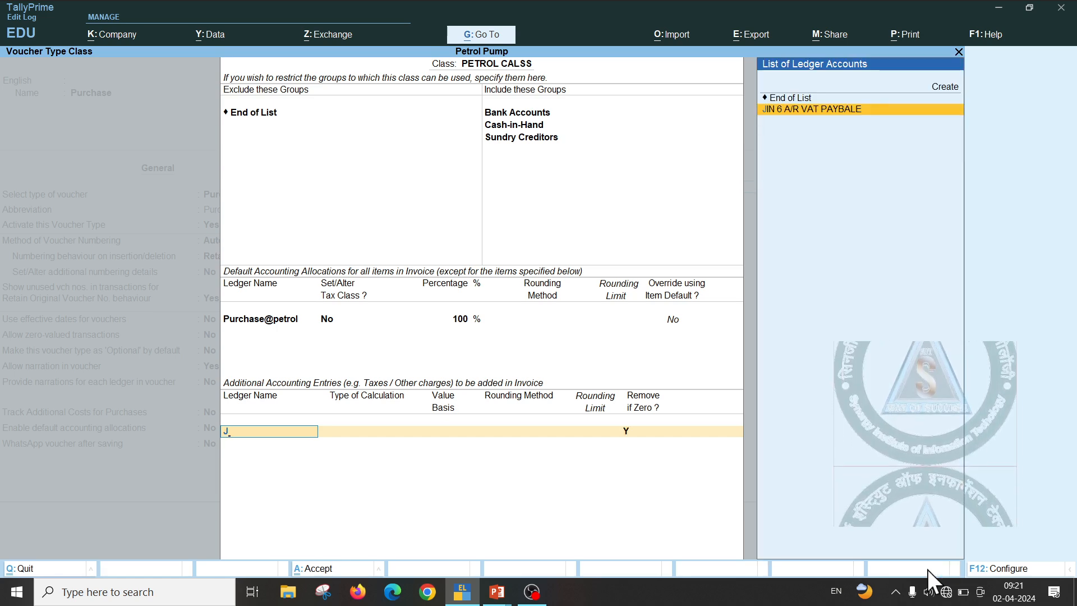
key("Return")
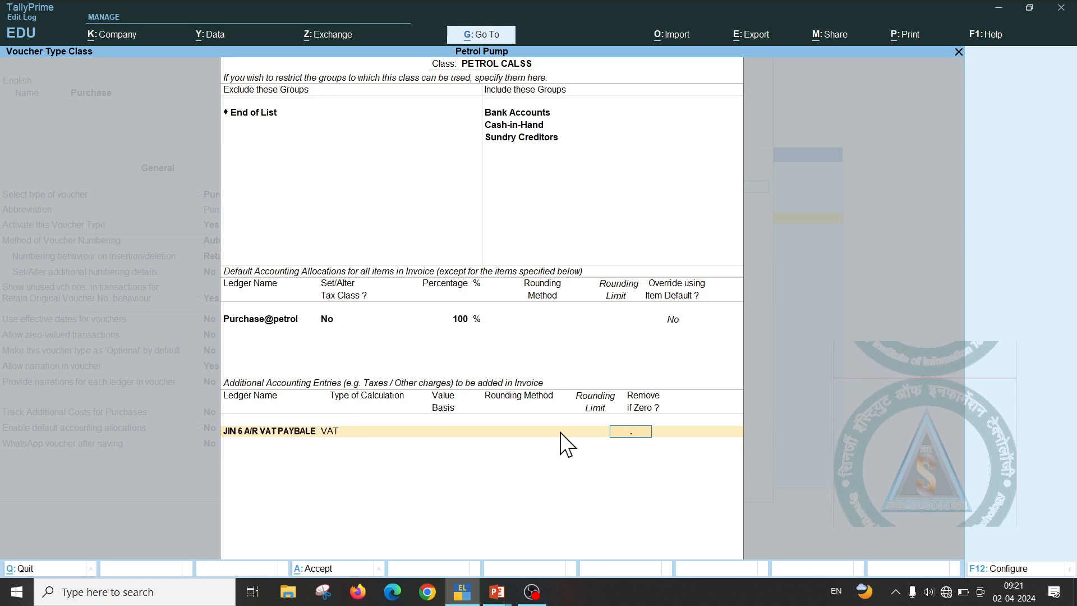
key("Return")
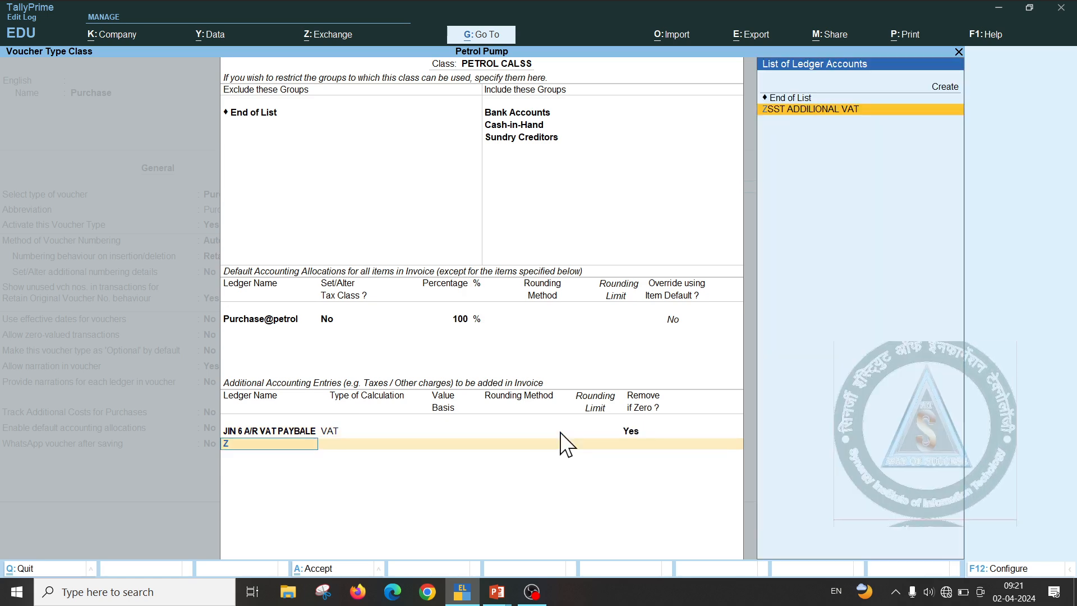
key("Return")
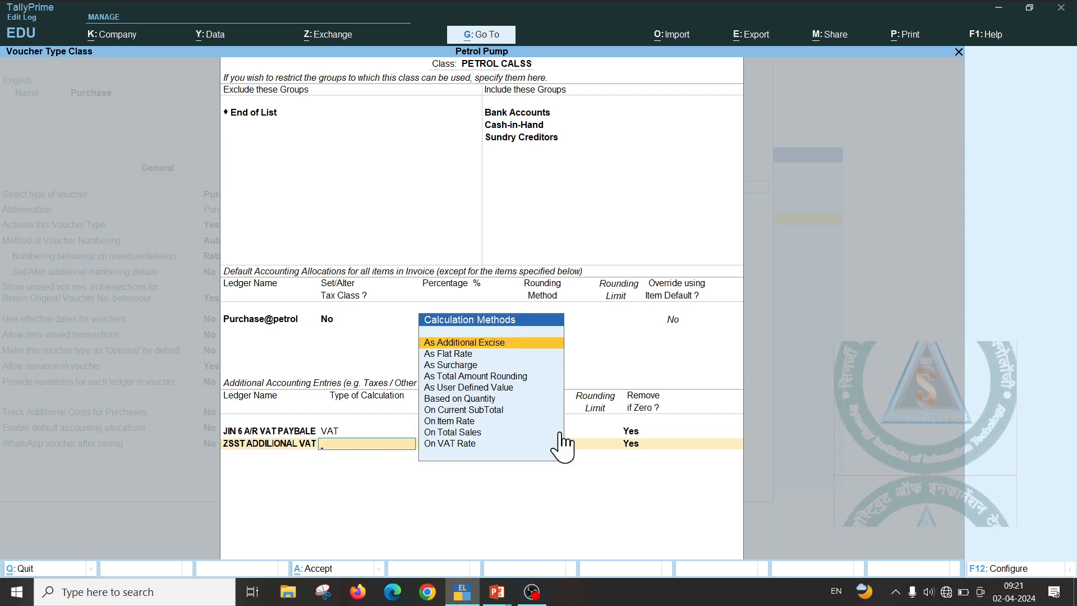
key("Down")
key("Down")
key("Down")
key("Down")
key("Down")
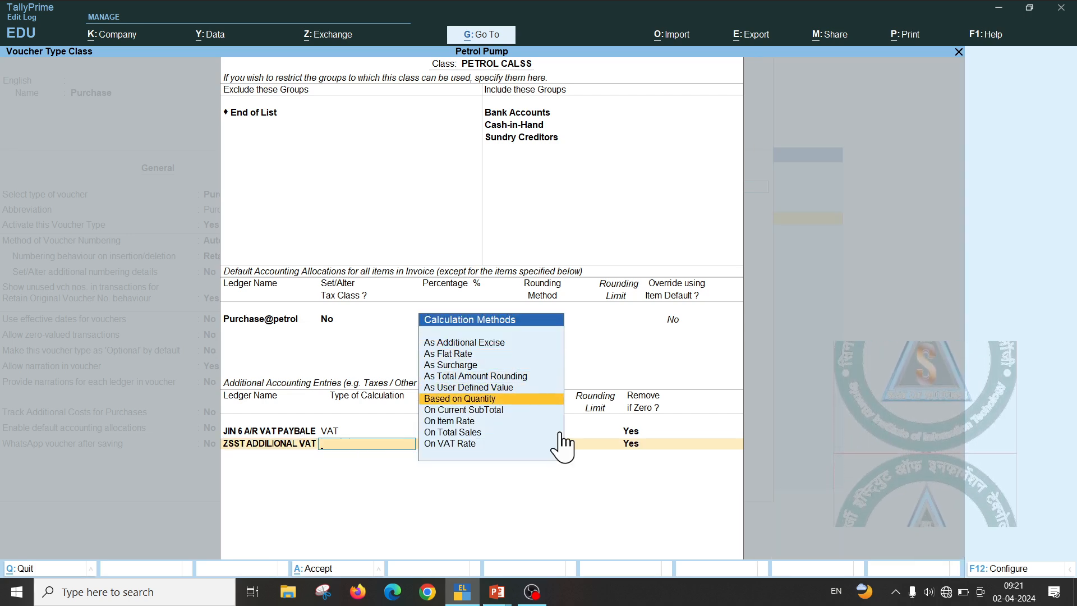
key("alt+Tab")
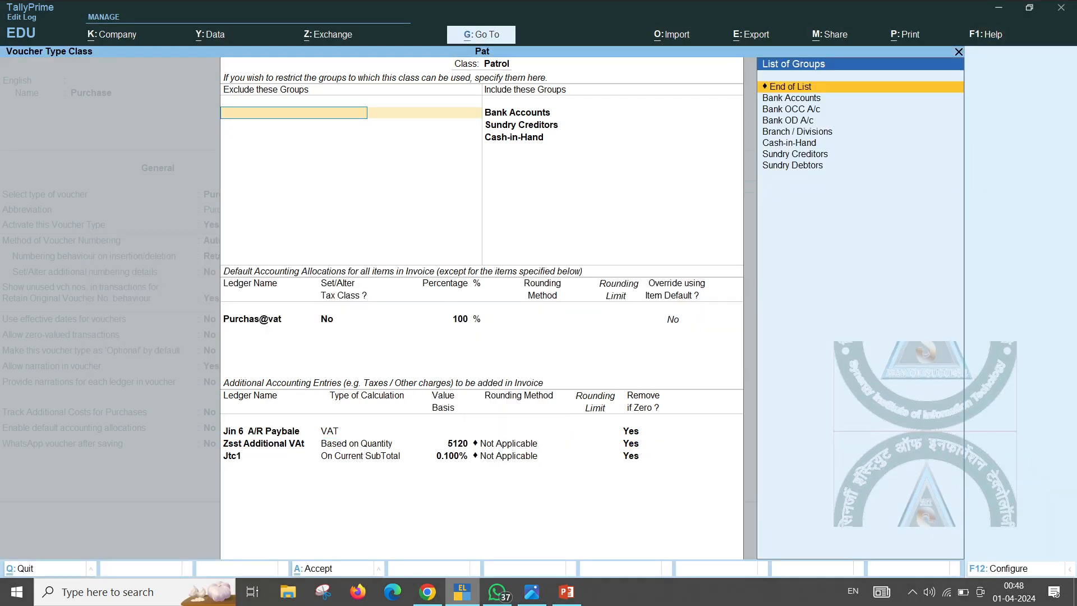
View the Indian Oil tax invoice on slide 2 of the petrol presentation, then return to TallyPrime
key("alt+Tab")
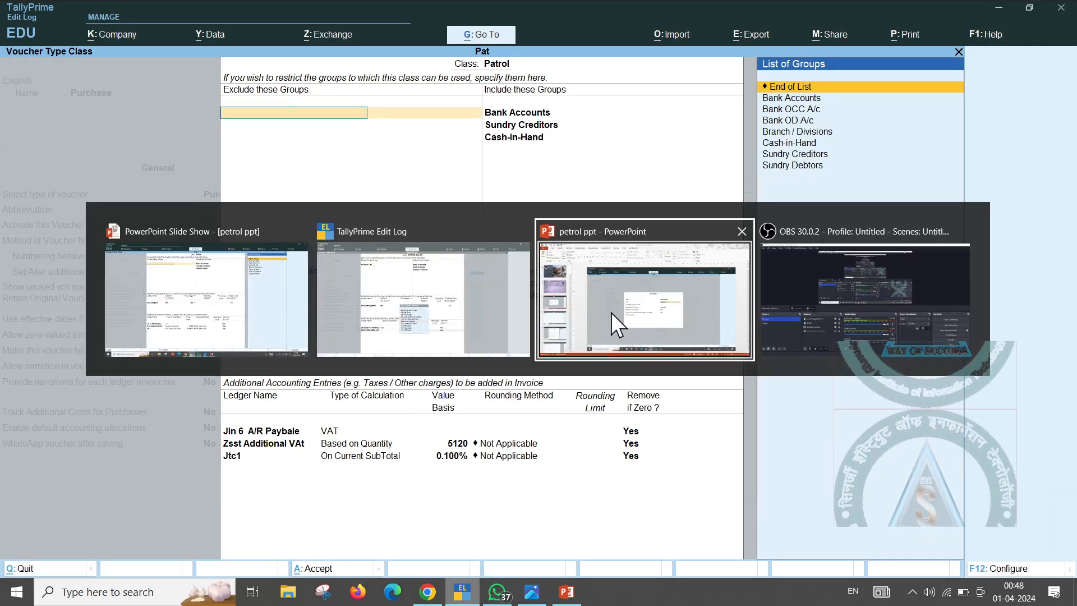
key("Up")
key("Up")
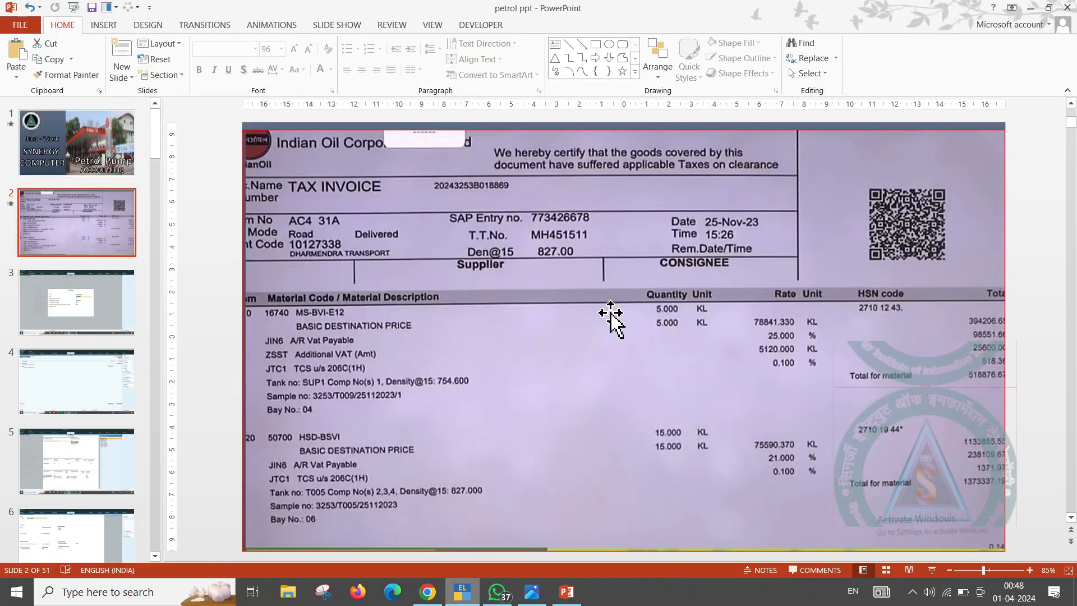
key("Down")
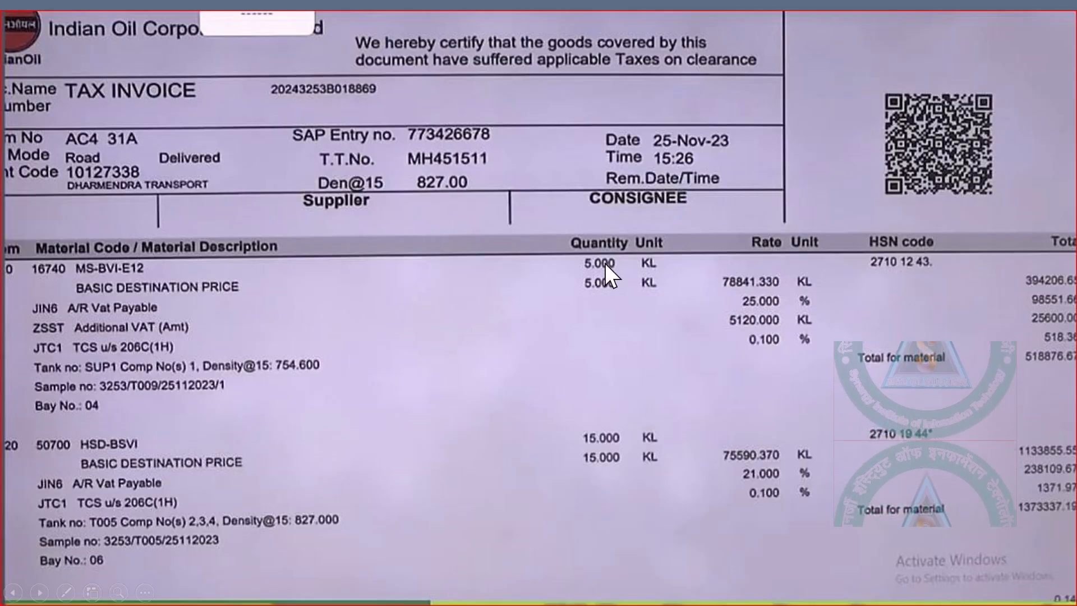
key("alt+Tab")
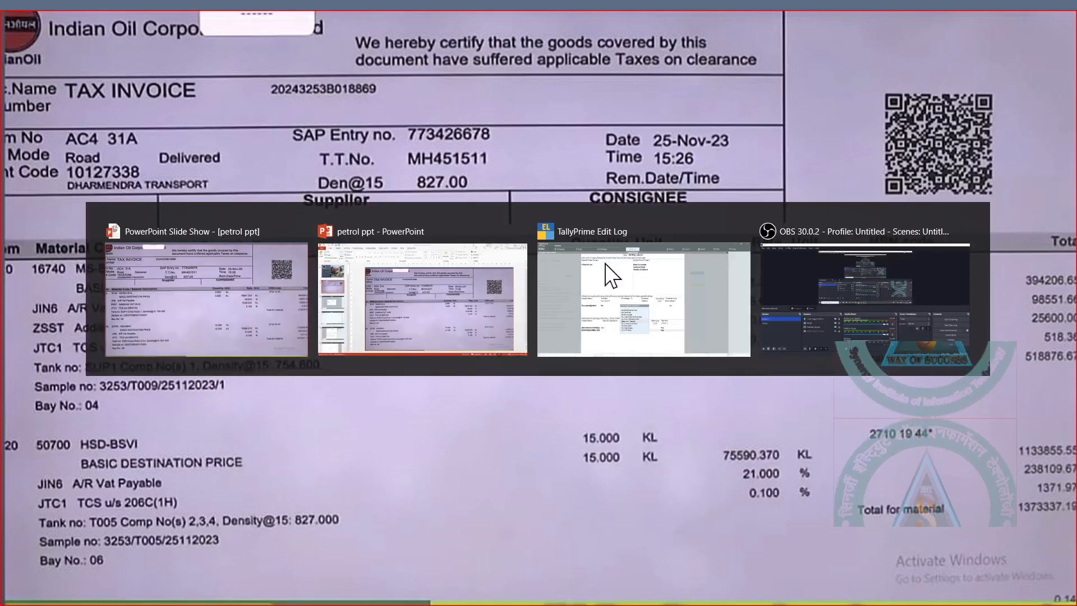
key("alt+Tab")
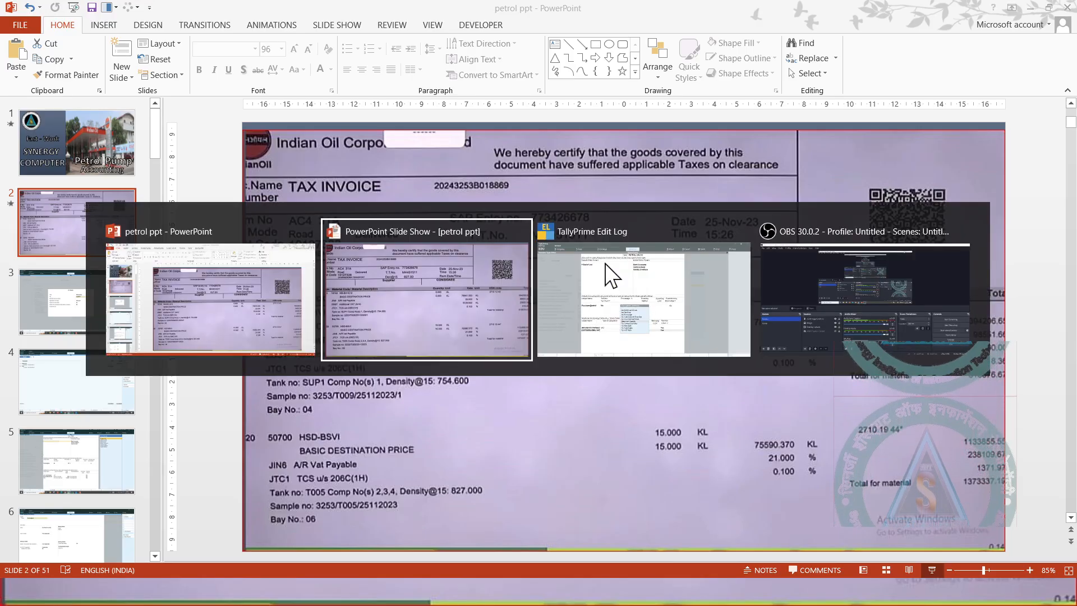
key("Tab")
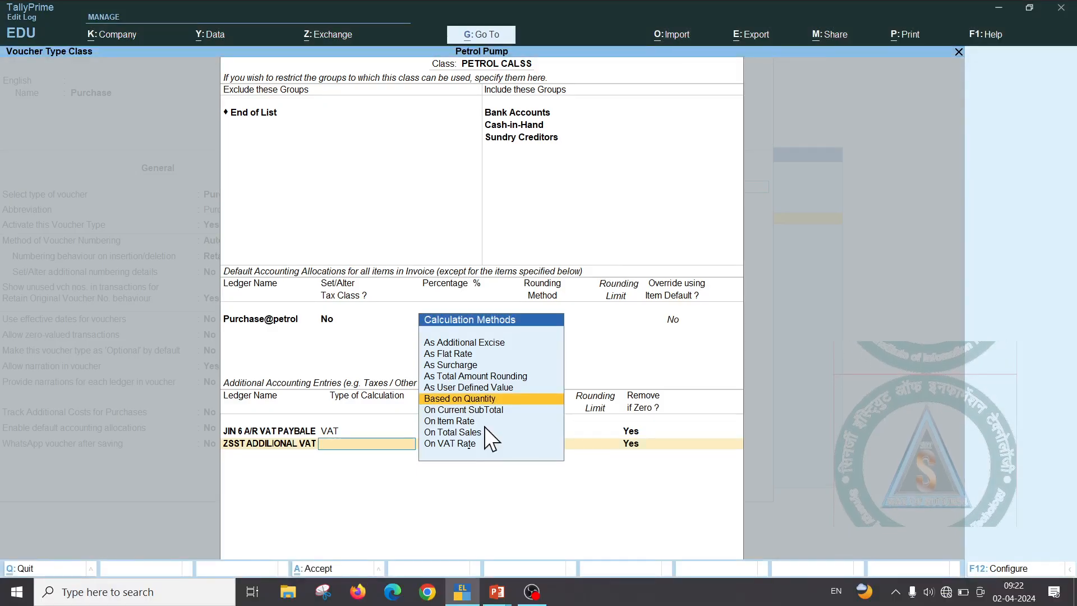
Make ZSST ADDILIONAL VAT Based on Quantity at 5120, Not Applicable rounding, Remove if Zero Yes
key("Return")
type("512")
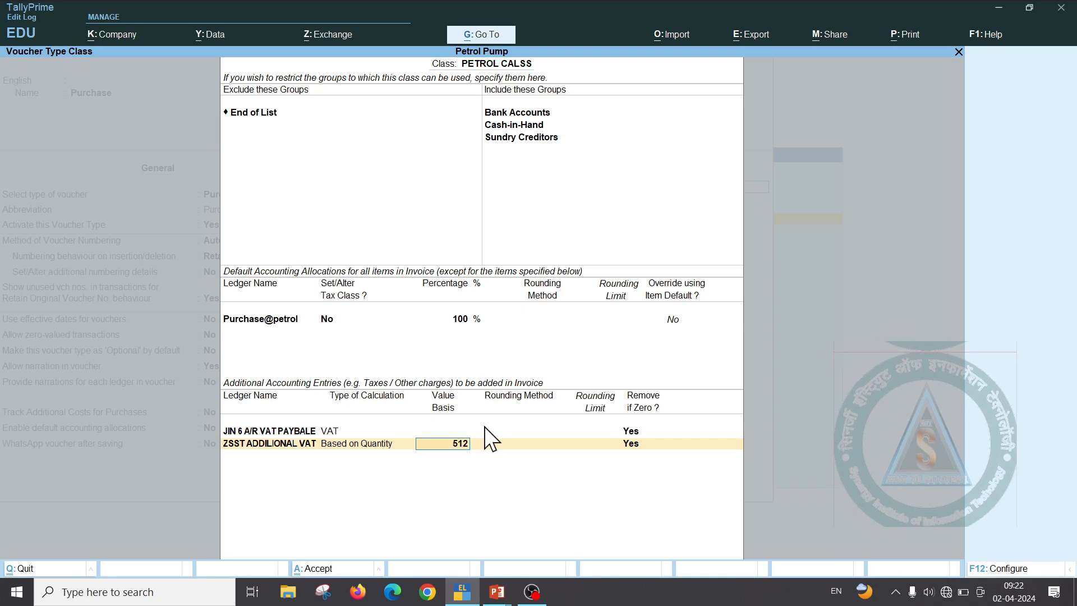
type("0")
key("Return")
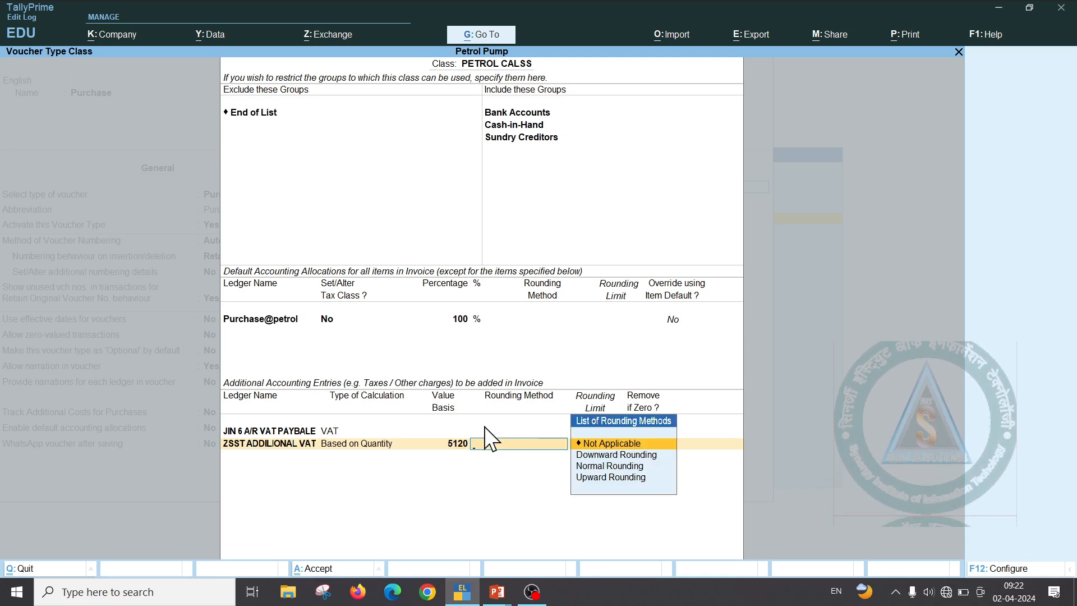
key("Return")
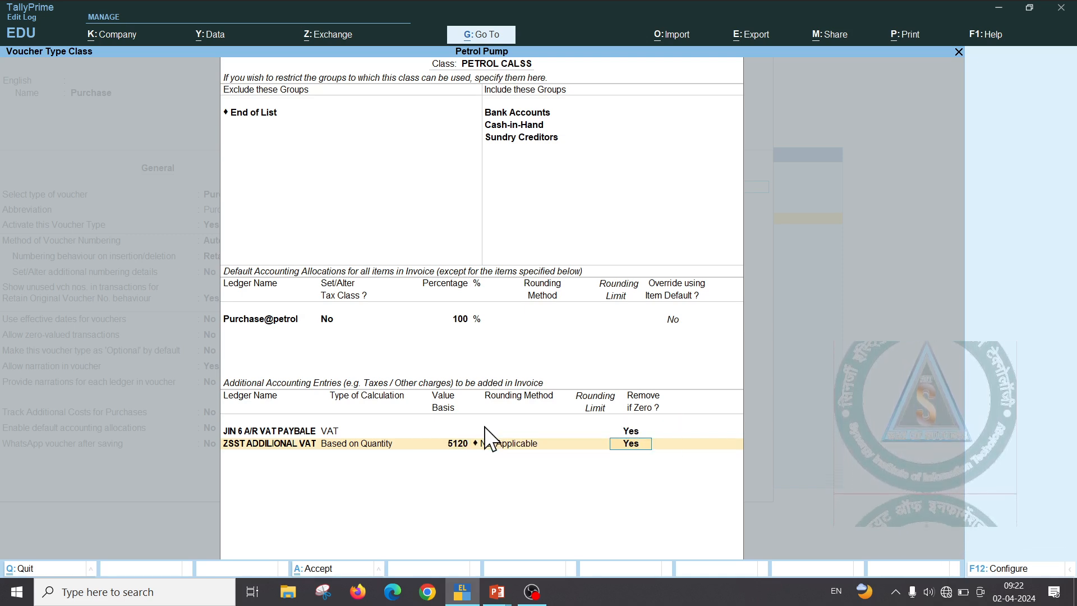
key("Return")
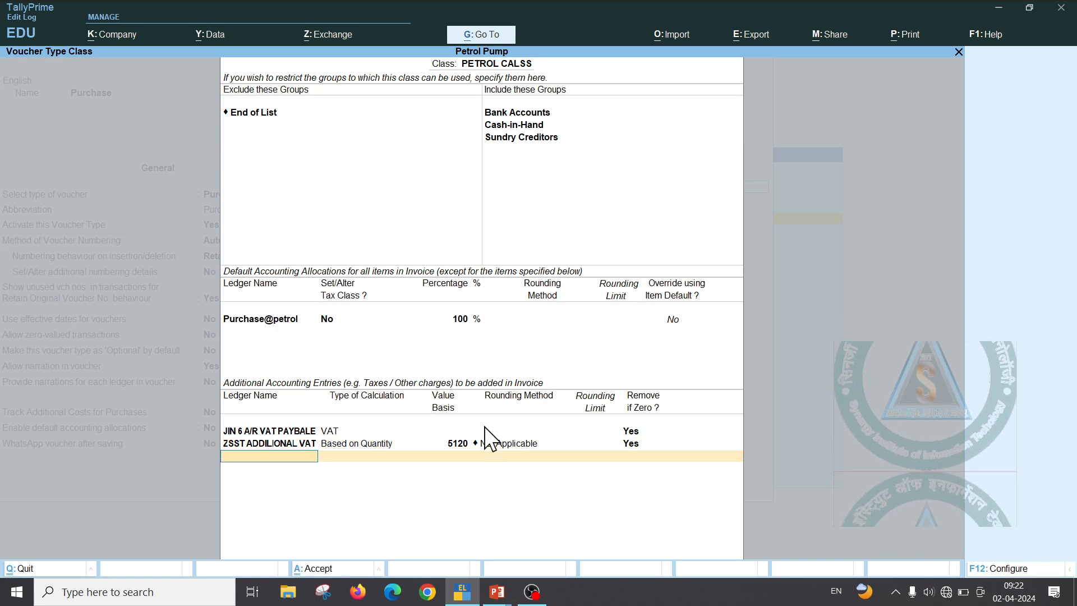
key("alt+Tab")
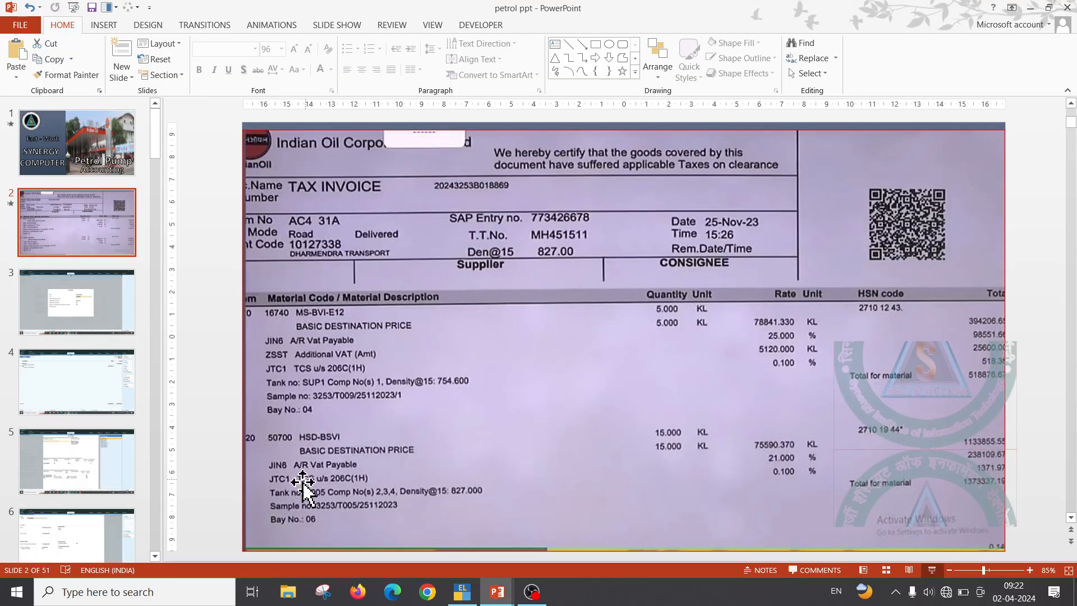
Show the Indian Oil invoice slide as a full-screen slide show to read the diesel amounts
left_click(932, 570)
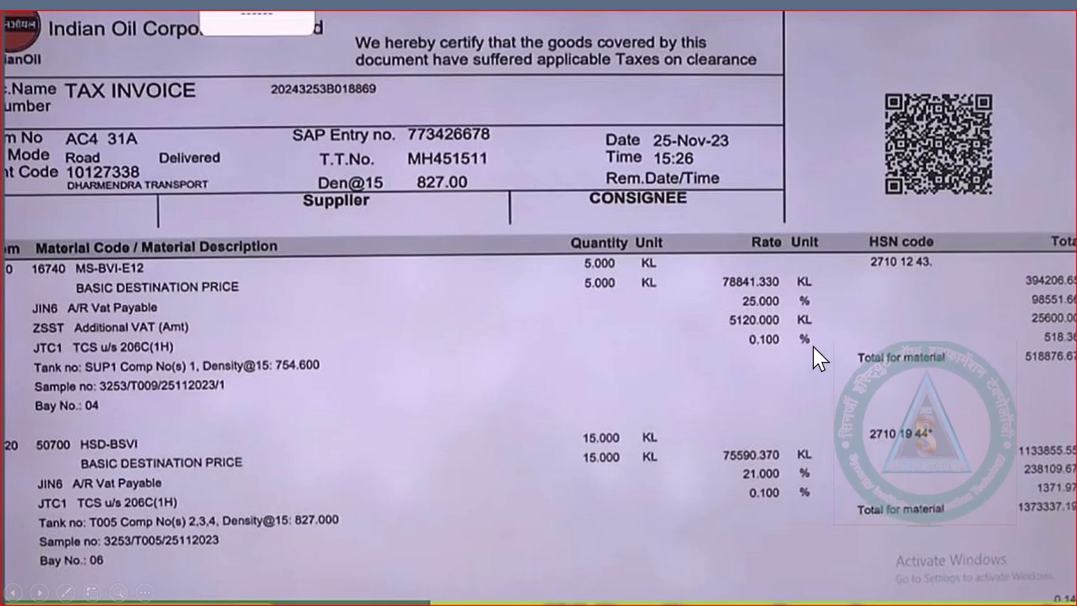
key("Escape")
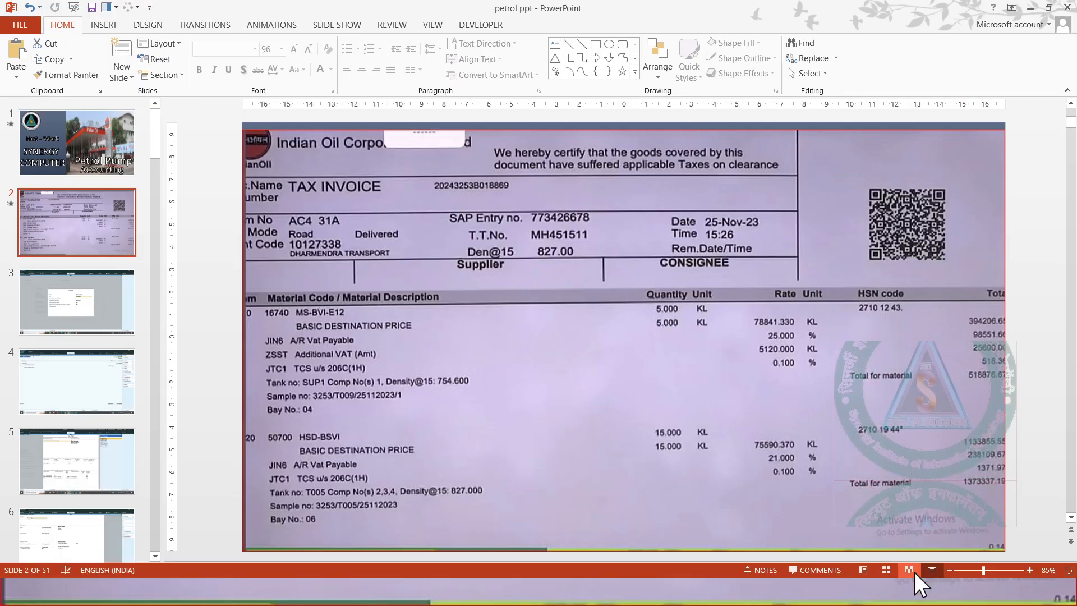
left_click(931, 569)
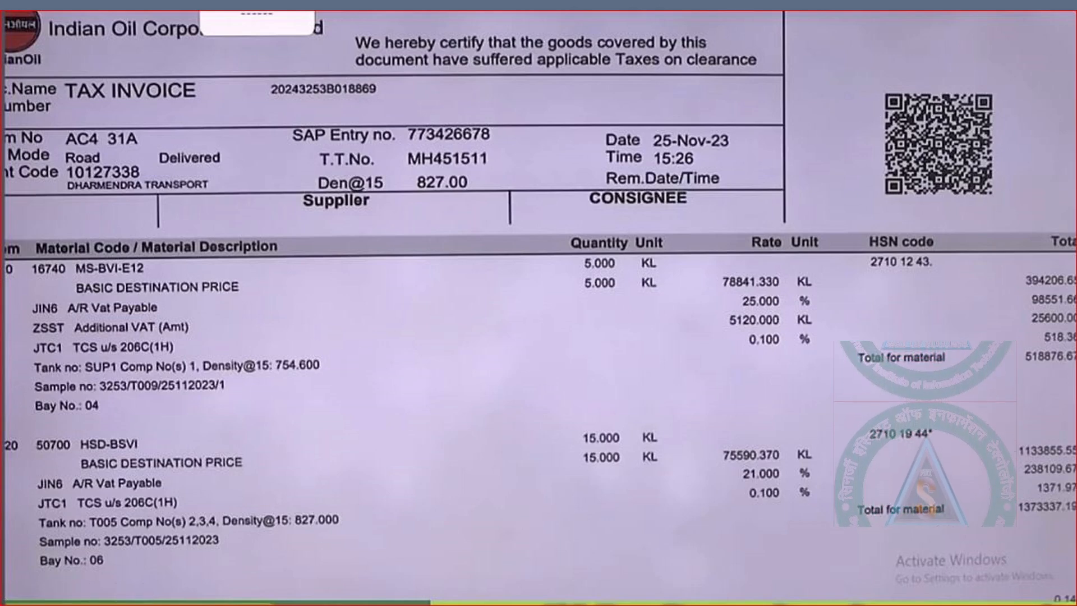
key("XF86Calculator")
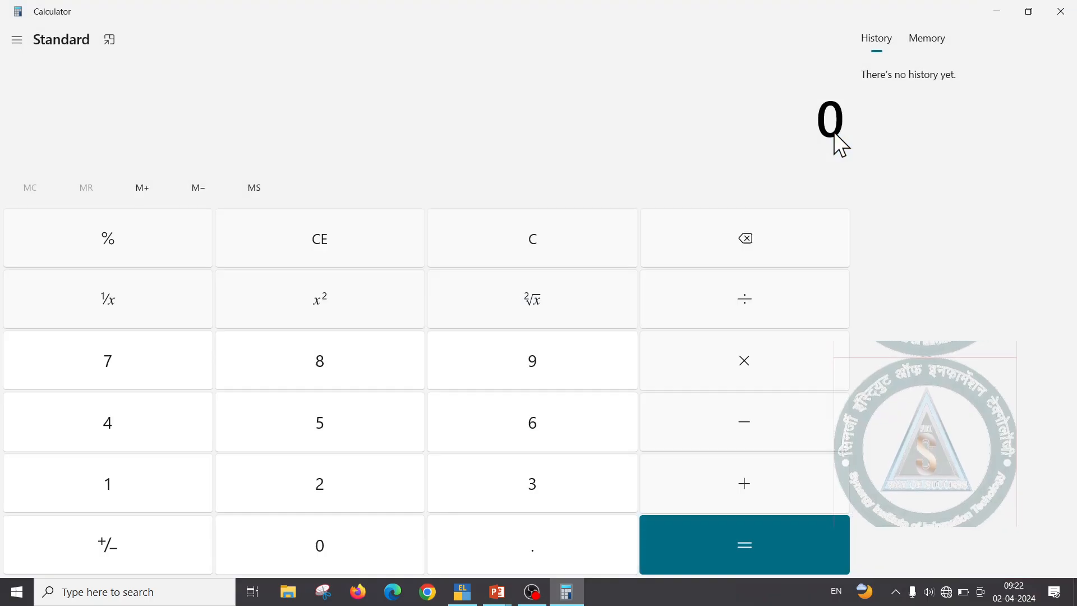
Add 3,94,206 + 98,551 + 25,600 in Calculator to get 5,18,357 and compare it with the invoice
type("3,94,")
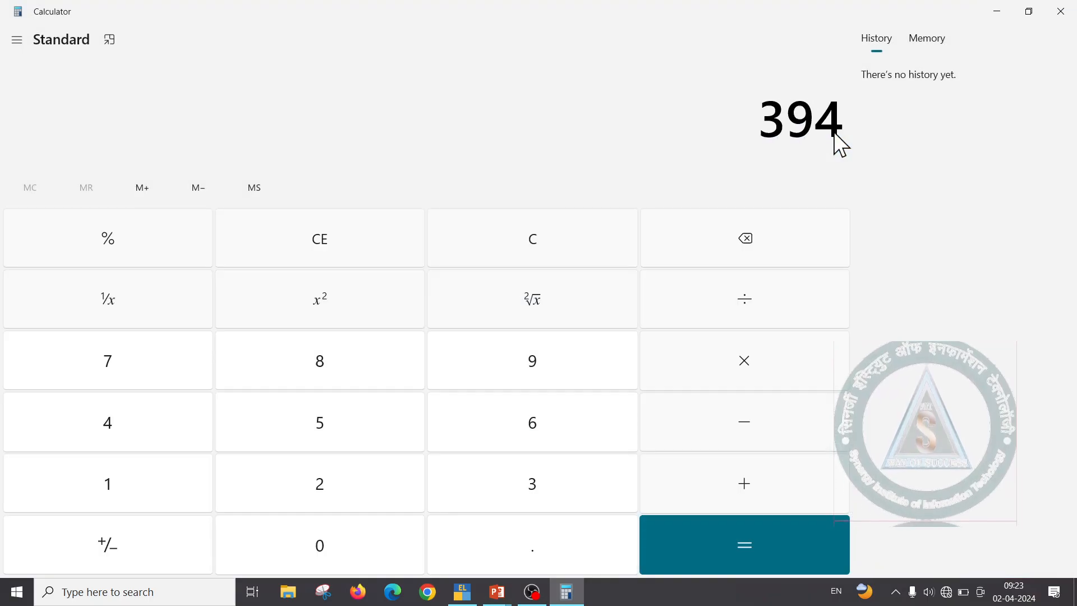
type("206")
key("plus")
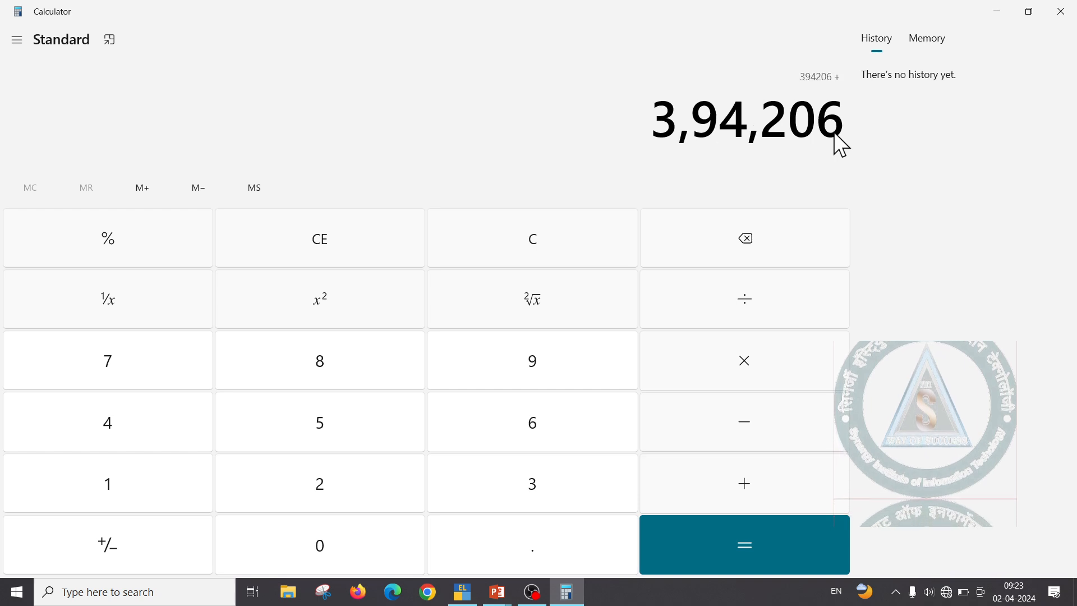
type("98")
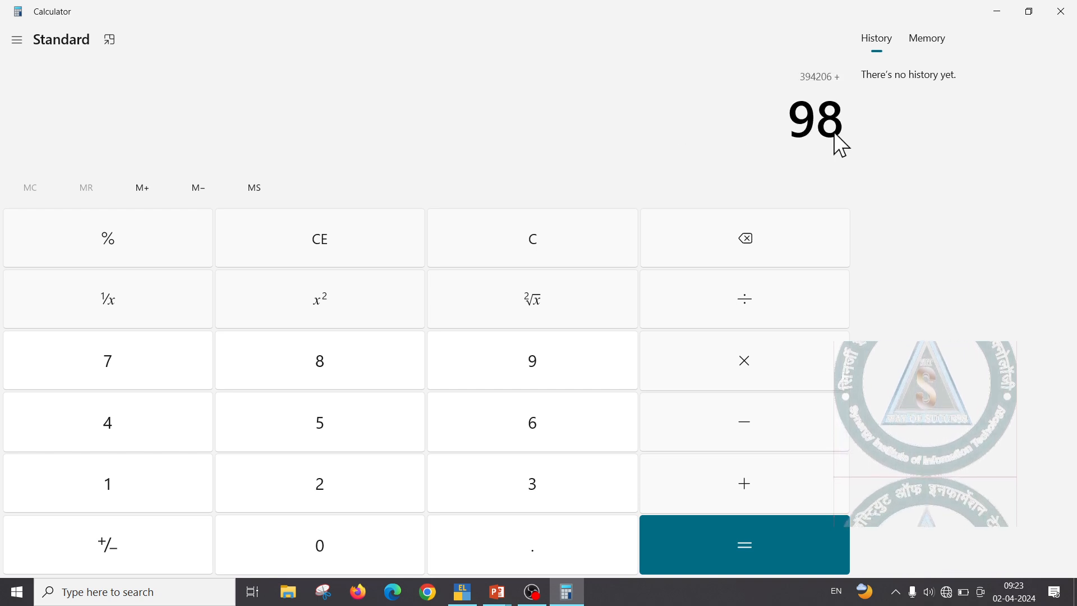
type("551")
key("plus")
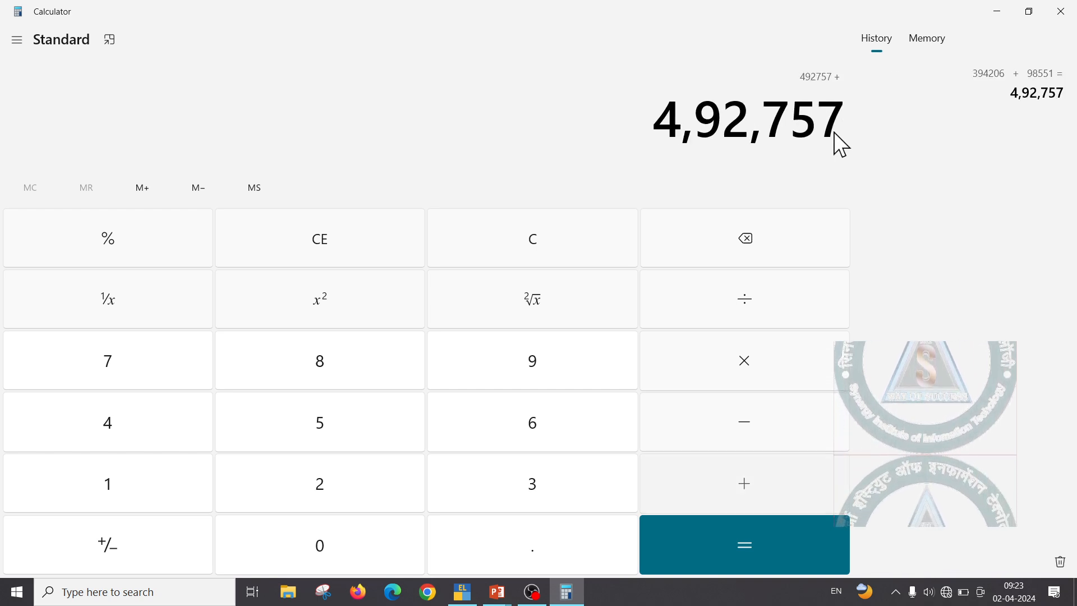
type("25")
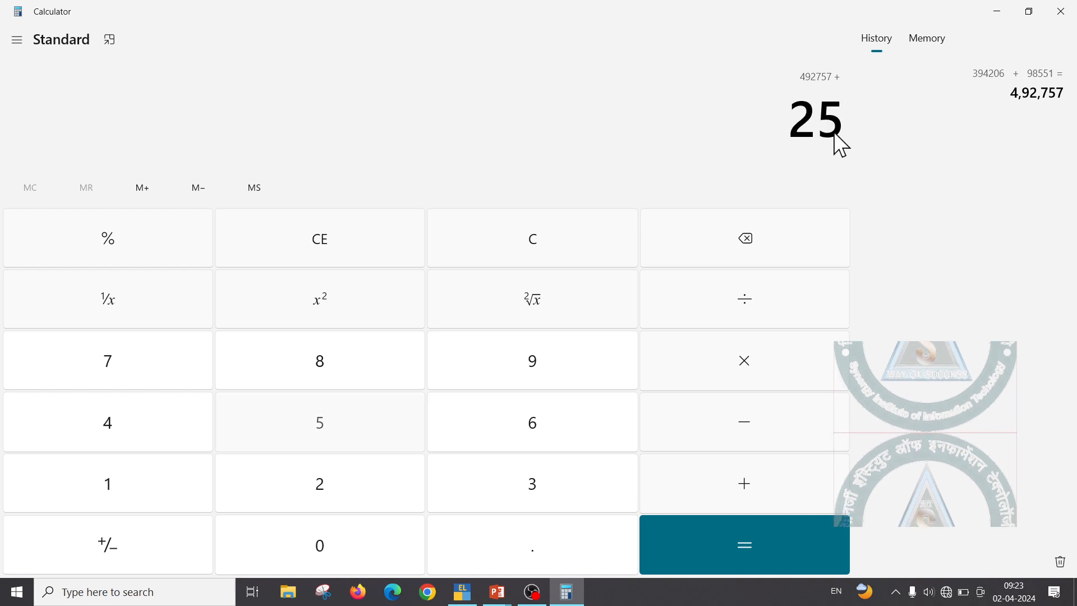
type("600")
key("Return")
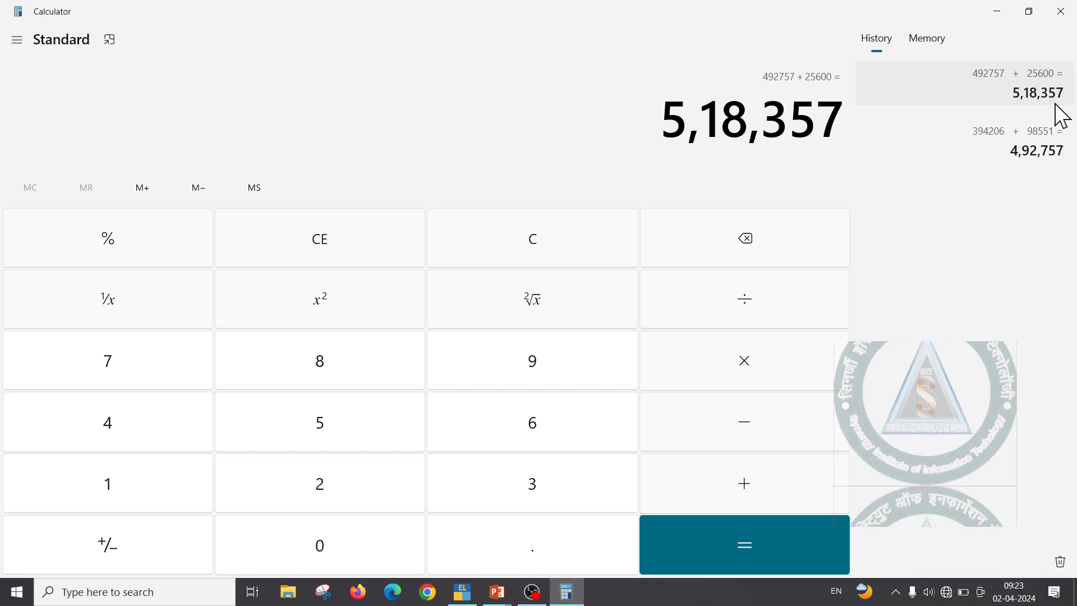
key("alt+Tab")
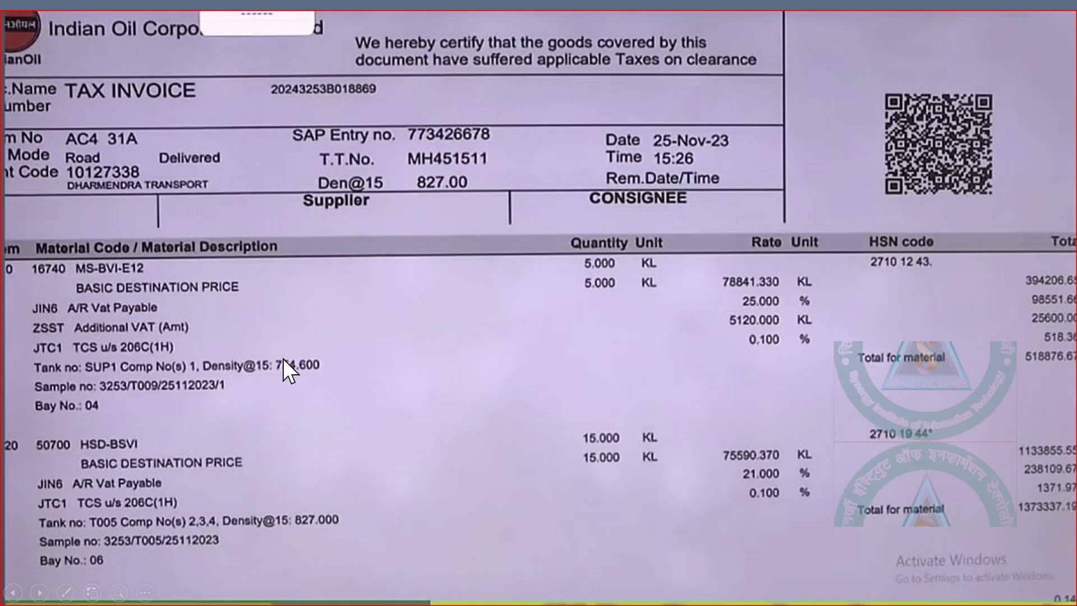
key("alt+Tab")
key("alt+Tab")
key("alt+Tab")
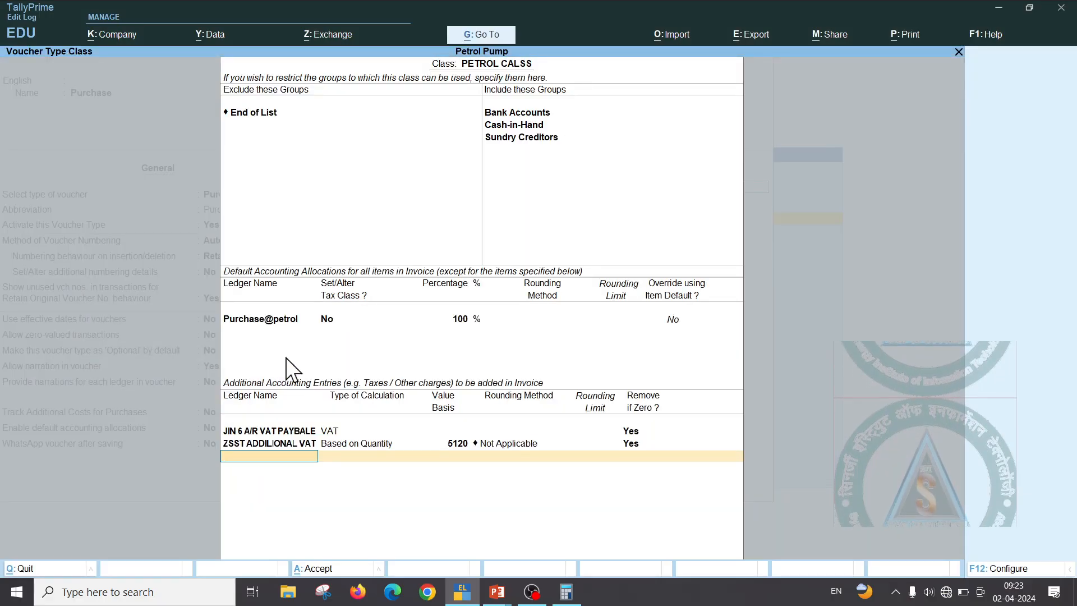
Create a JTC1 ledger under Duties & Taxes with duty type Others
key("alt+c")
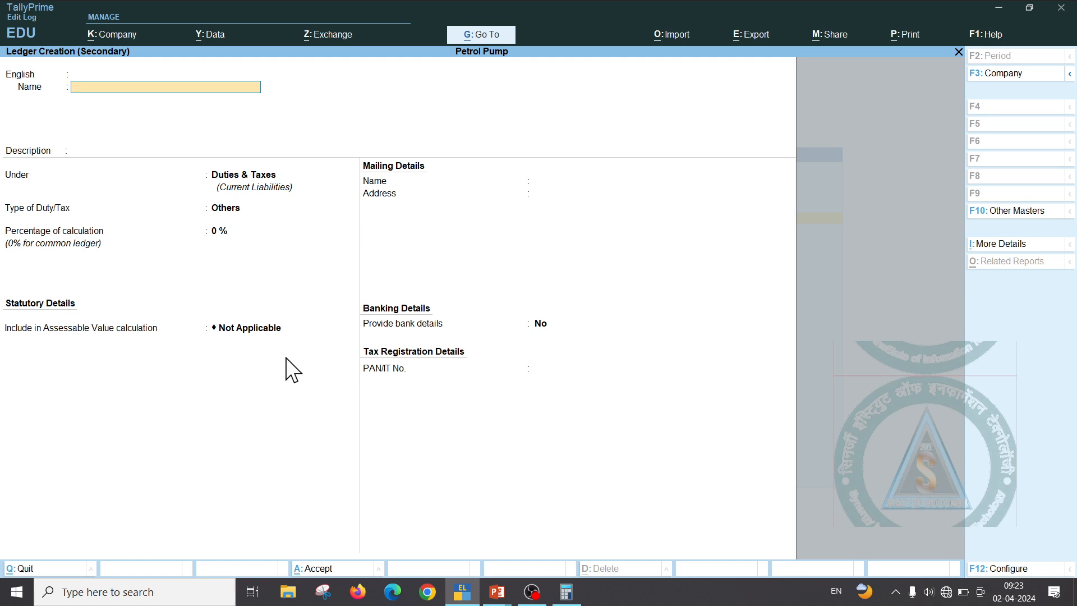
type("JTC1")
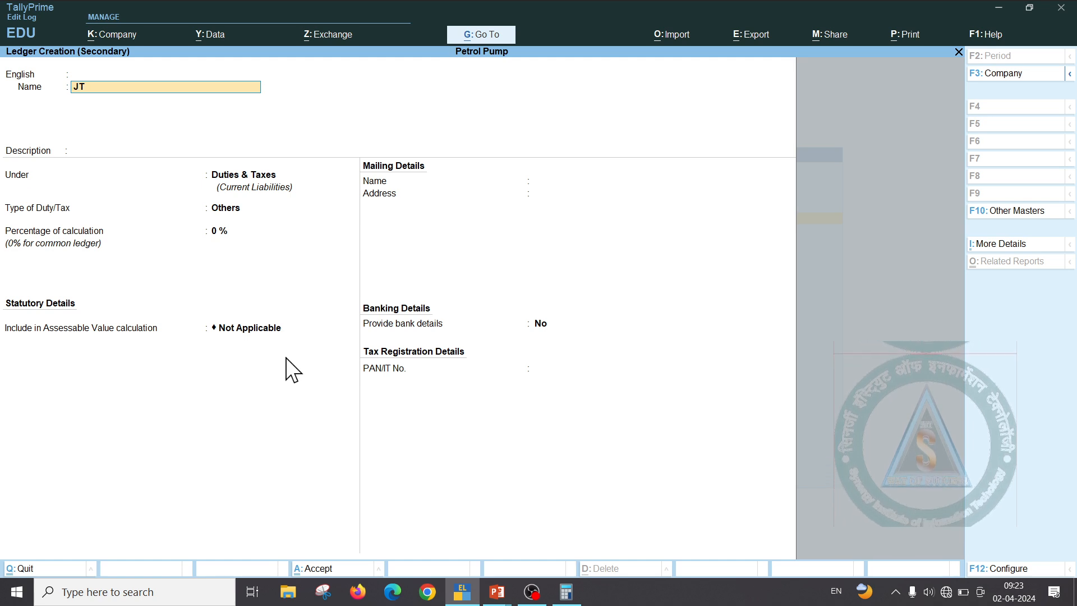
key("Return")
key("Return")
key("Return")
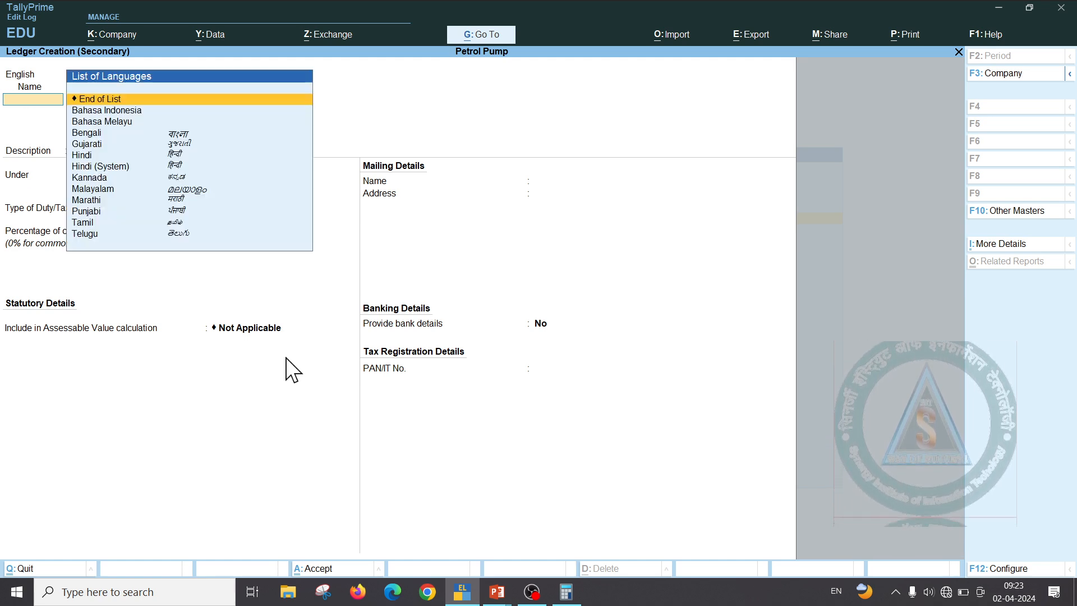
key("Return")
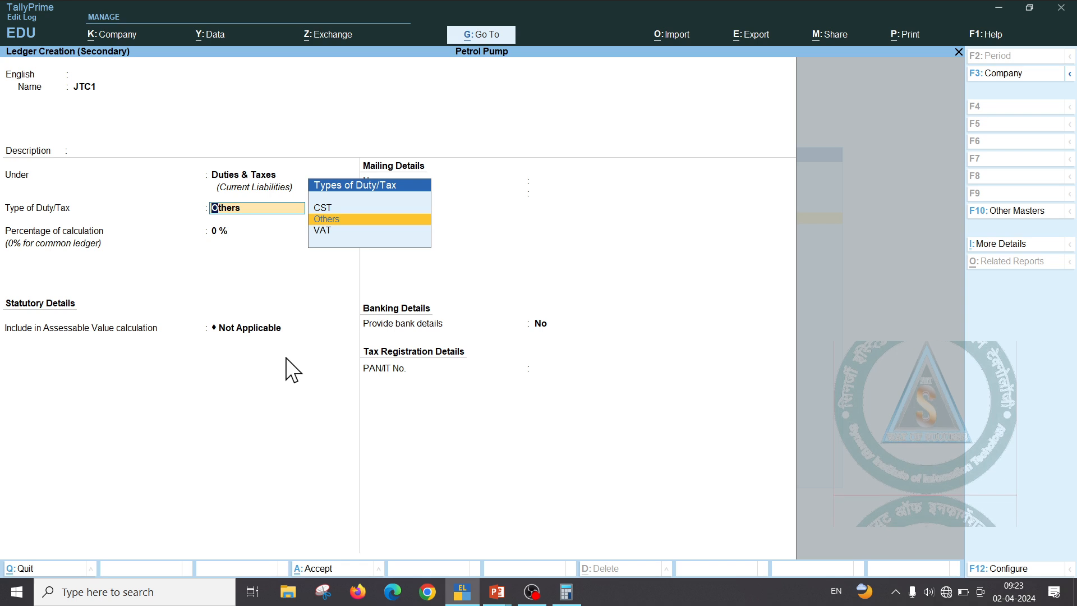
key("Return")
key("Return")
key("Return")
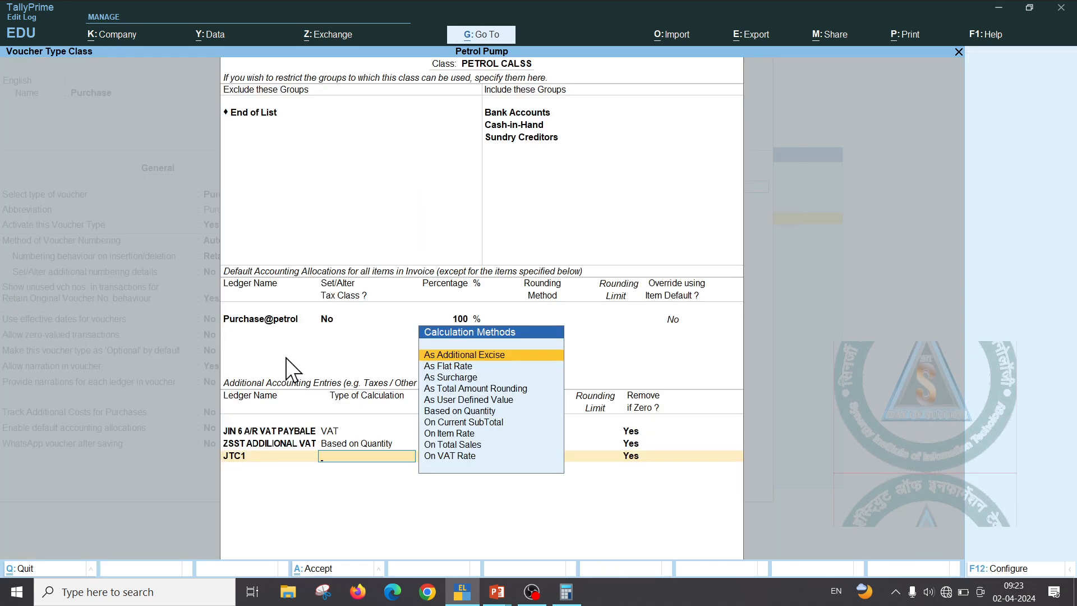
key("Down")
key("Down")
key("Down")
key("Down")
key("Down")
key("Down")
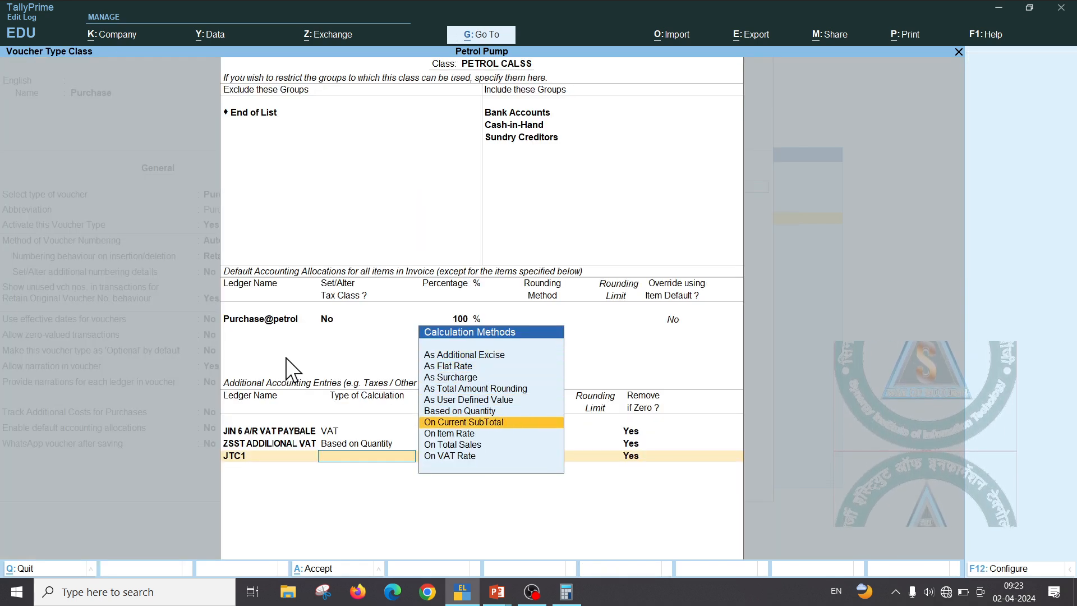
Set JTC1 to 0.1 On Current SubTotal and accept the PETROL CALSS class
key("Return")
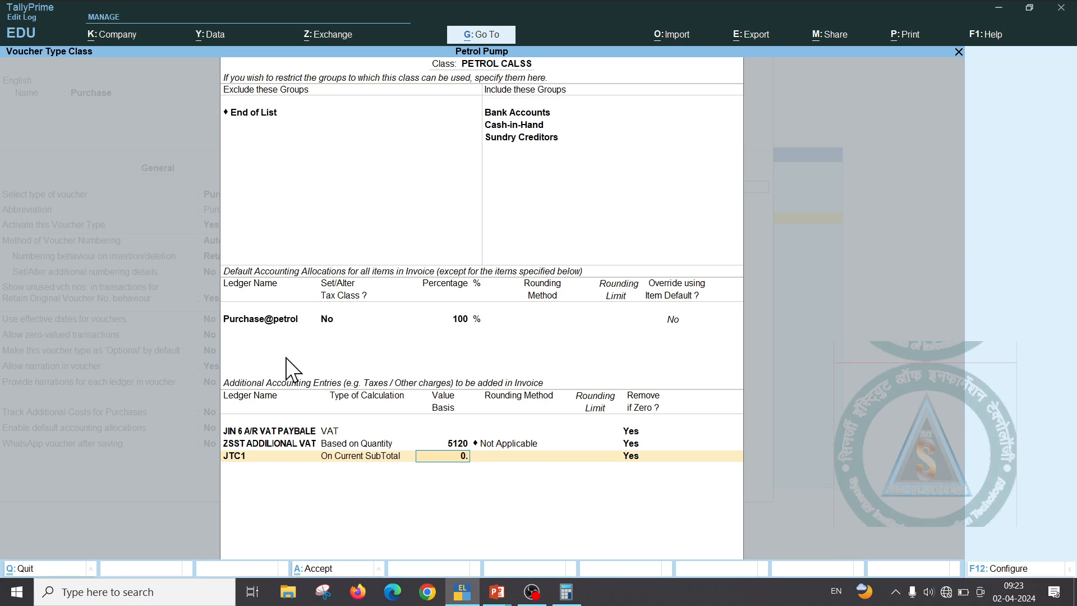
key("Return")
key("Return")
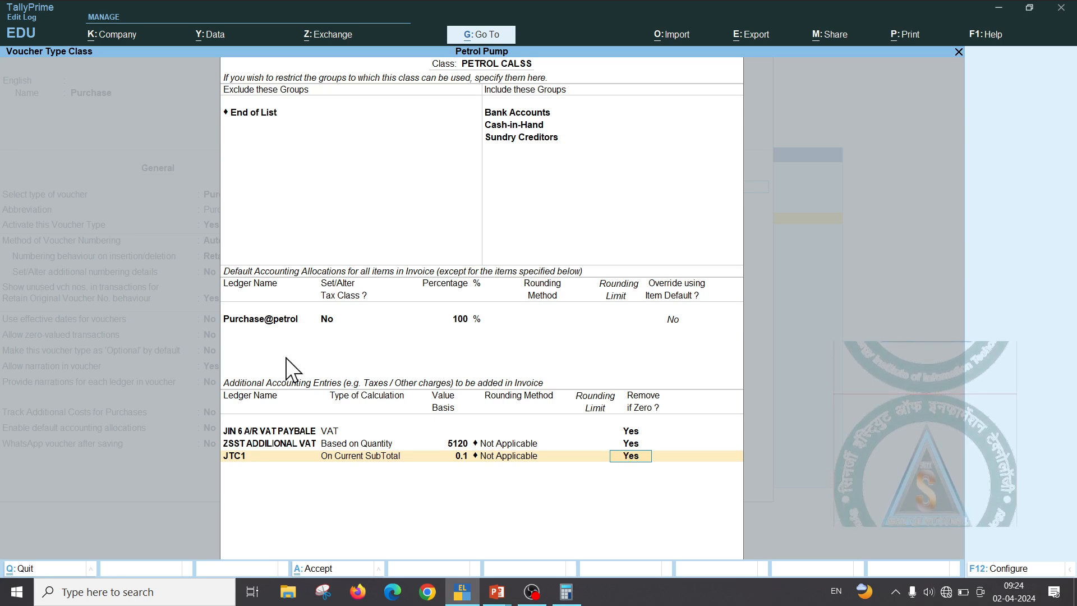
key("Return")
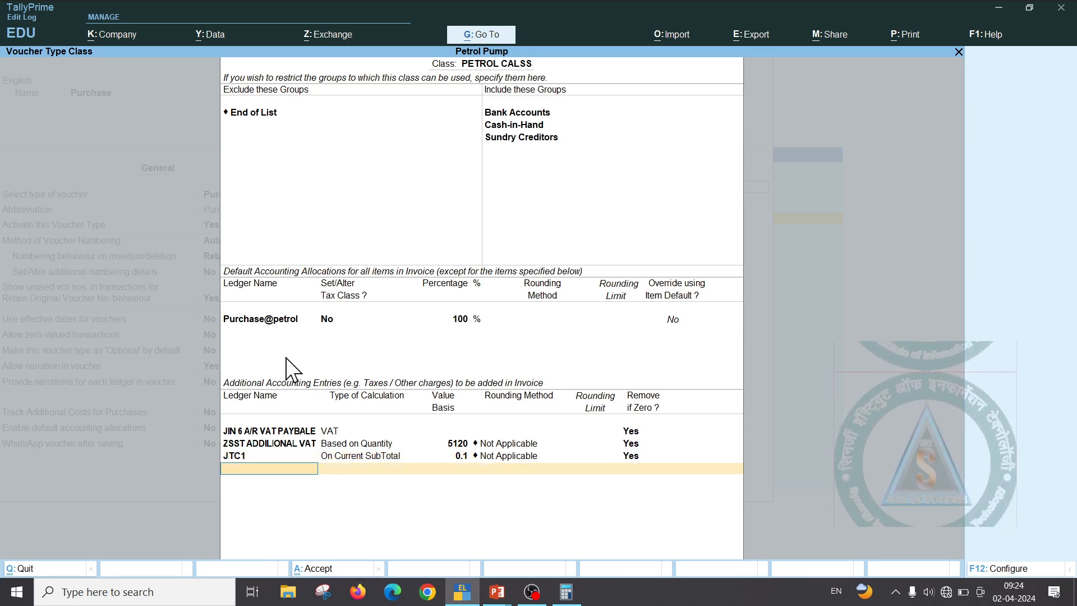
key("Return")
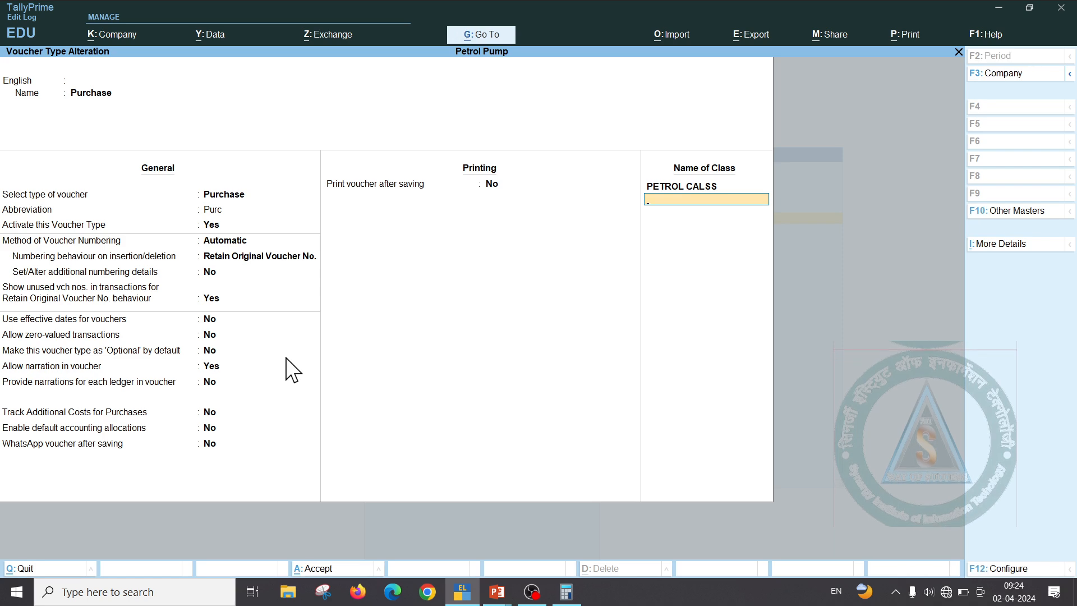
Save the Purchase voucher type and start a purchase voucher in the PETROL CALSS class
key("Return")
key("Escape")
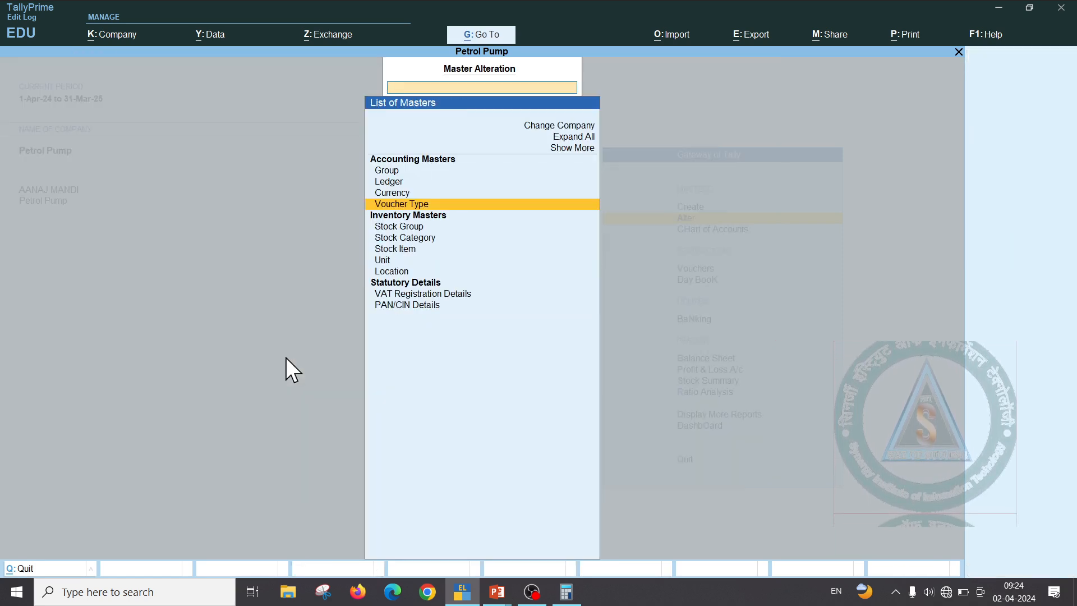
key("Escape")
key("Down")
key("Down")
key("Return")
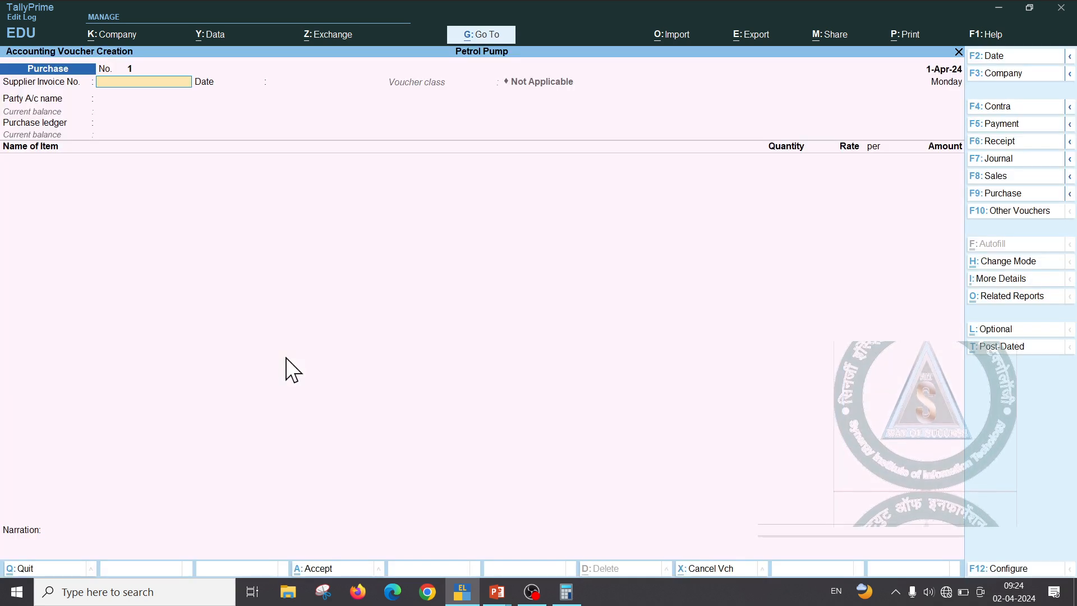
key("F9")
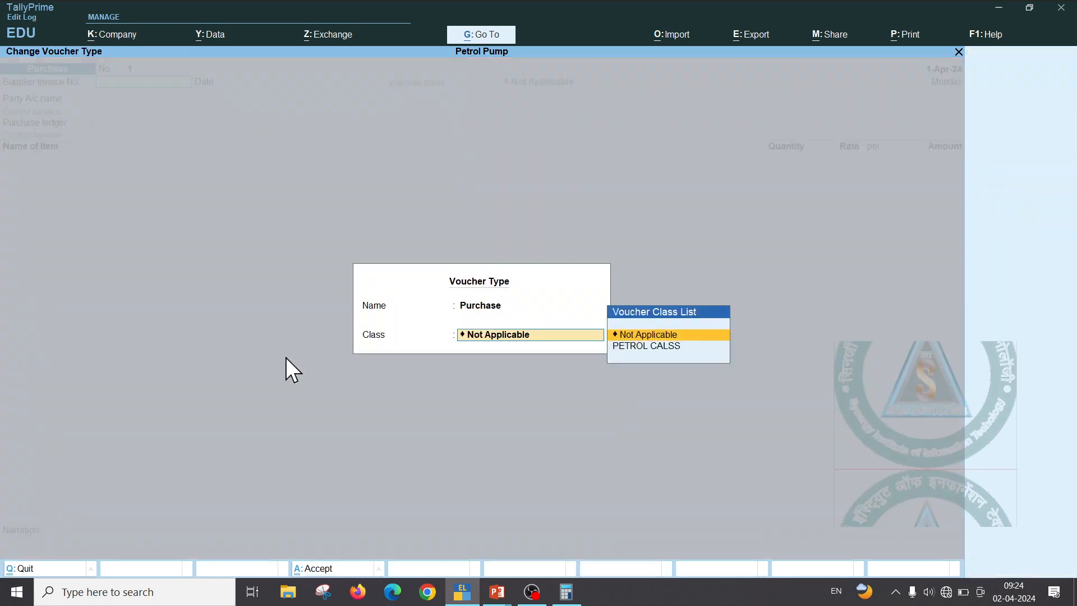
key("Down")
key("Return")
Enter Indan Oil as party and 16740 Petrol, 5 kl at 78,841.33
key("Return")
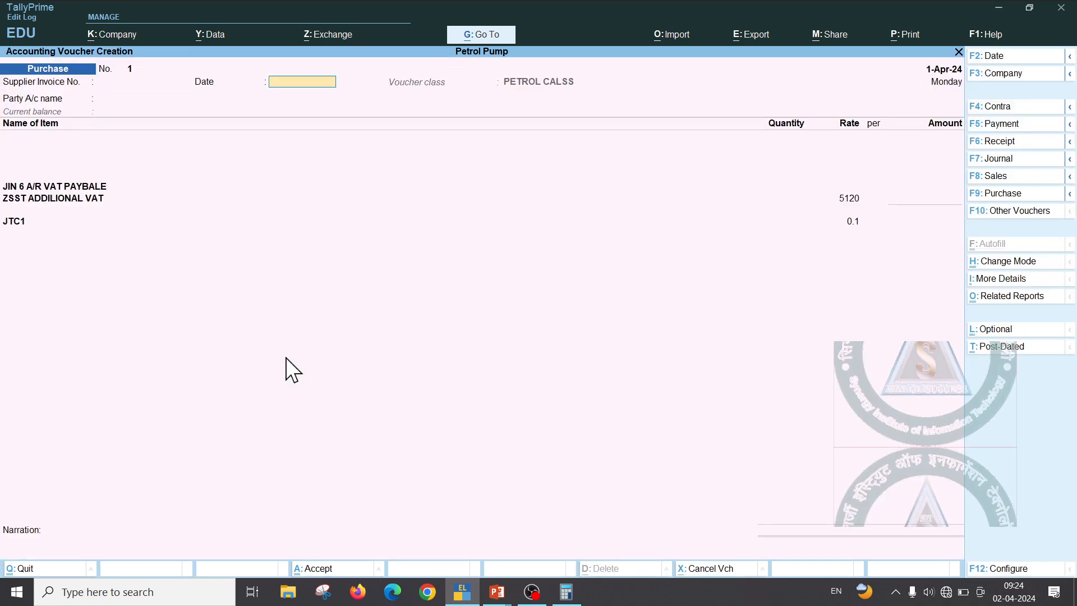
key("Return")
key("Down")
key("Return")
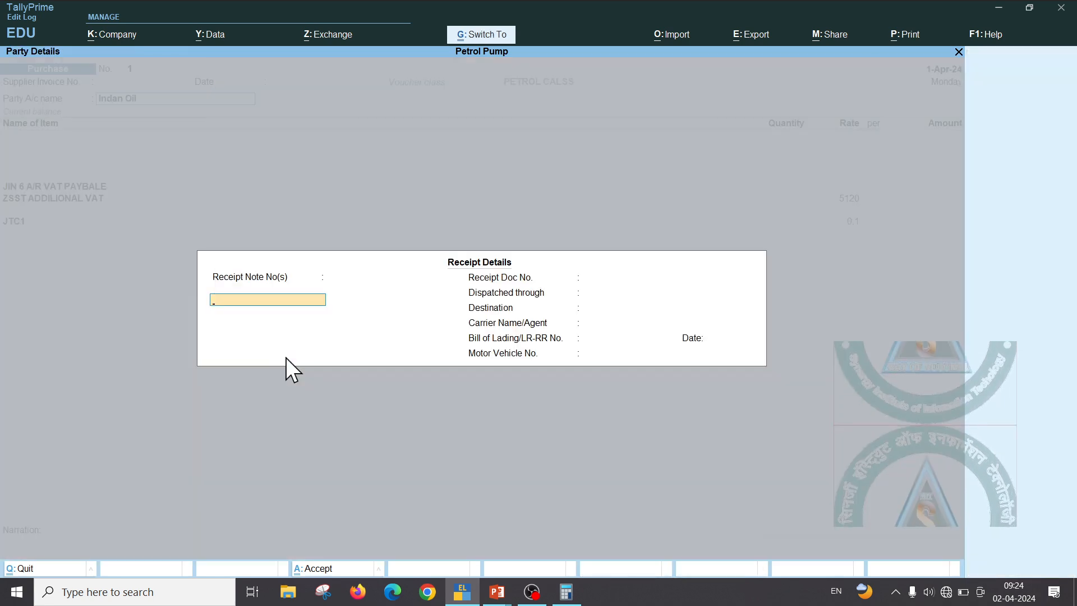
key("ctrl+a")
key("ctrl+a")
type("P")
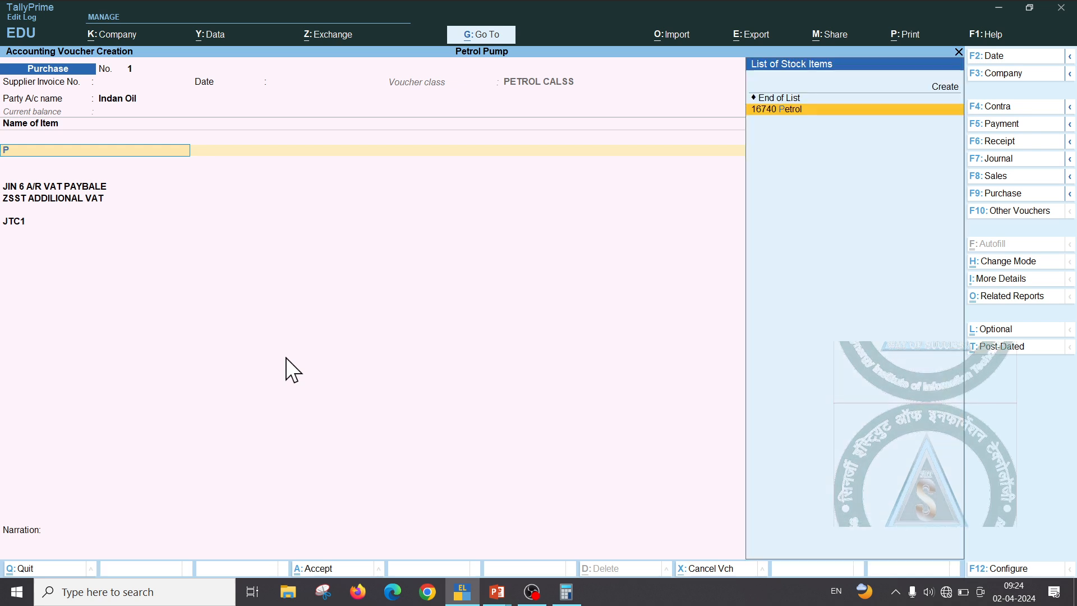
key("Return")
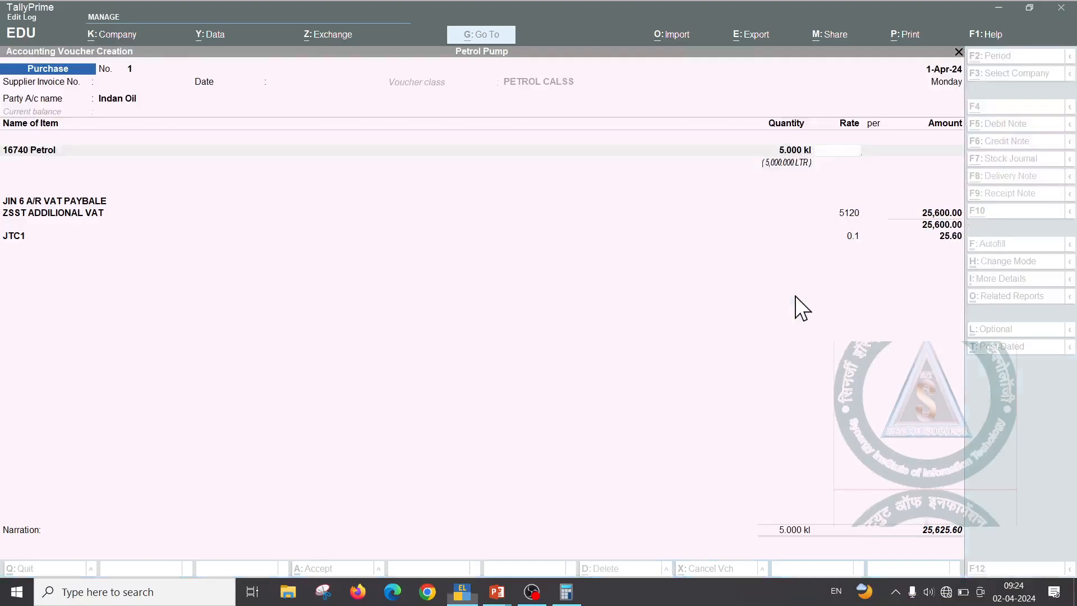
type("7884")
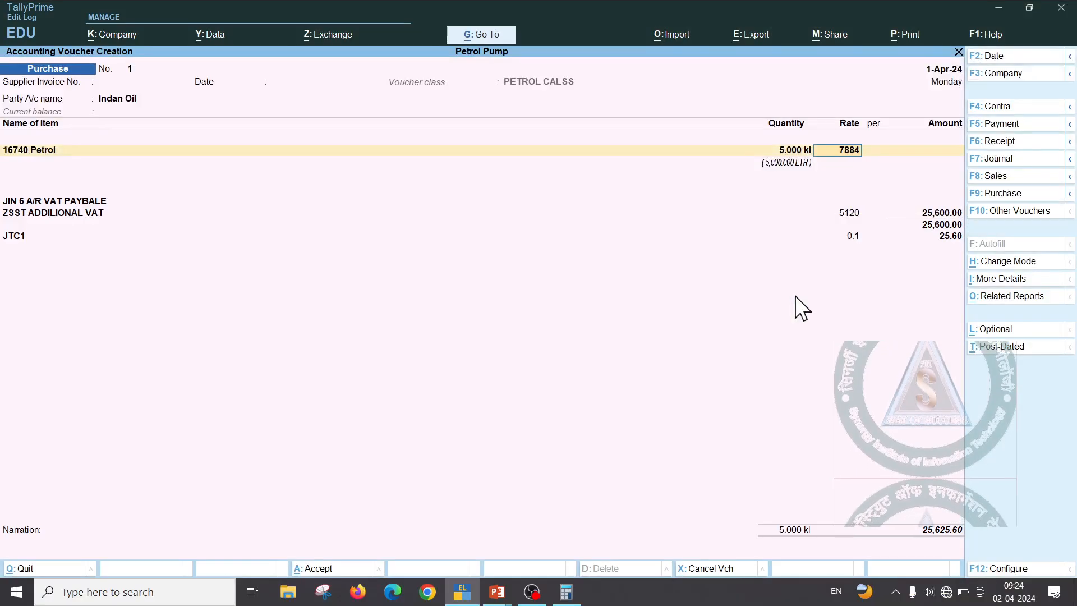
type("1.33")
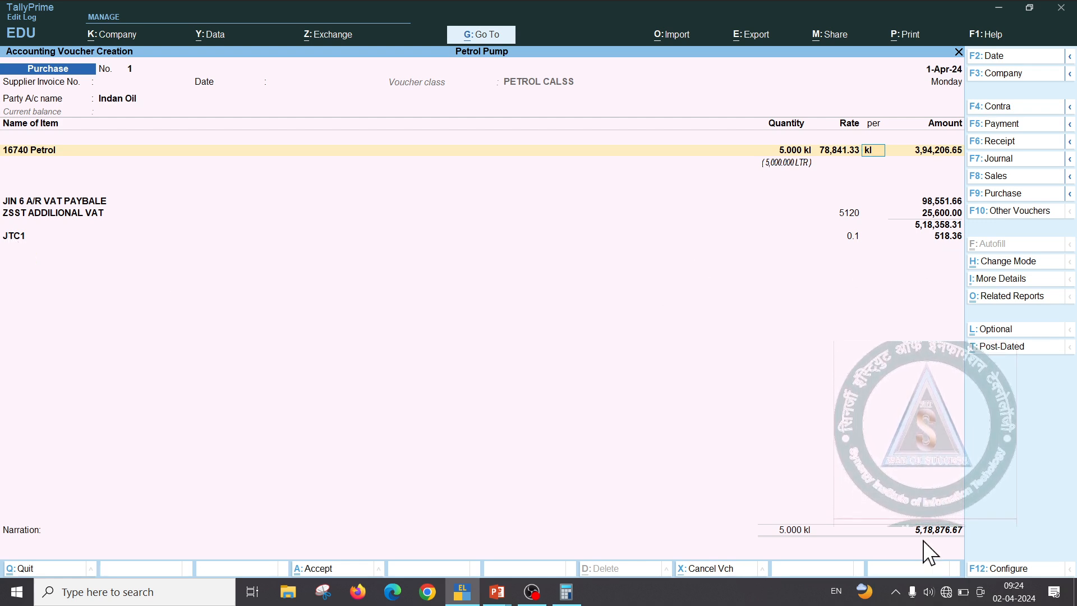
Check the amounts against the invoice slide and save the voucher totalling 5,18,876.67
key("alt+Tab")
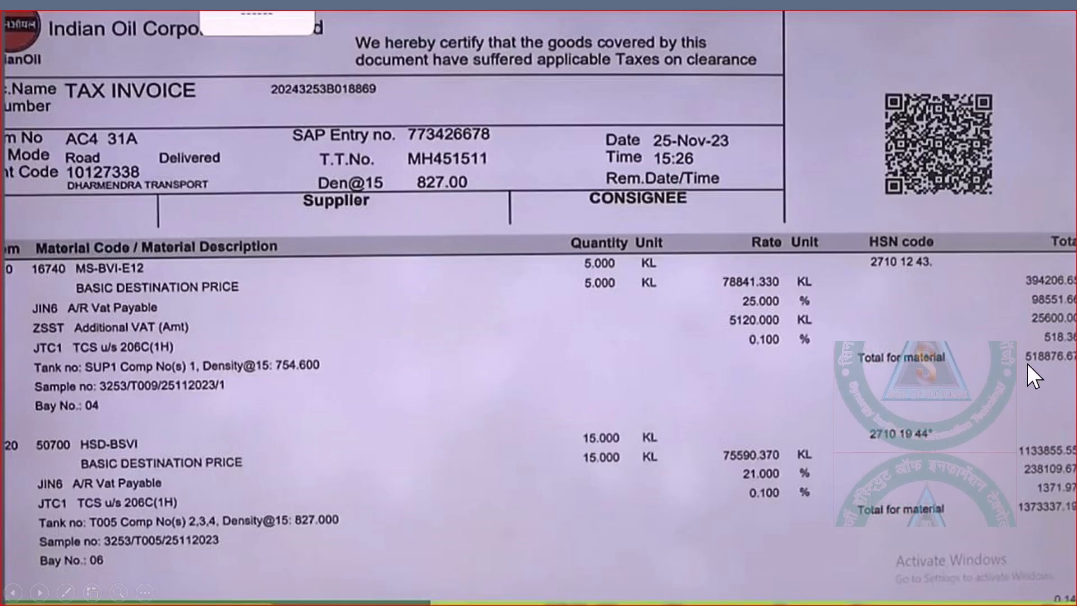
key("alt+Tab")
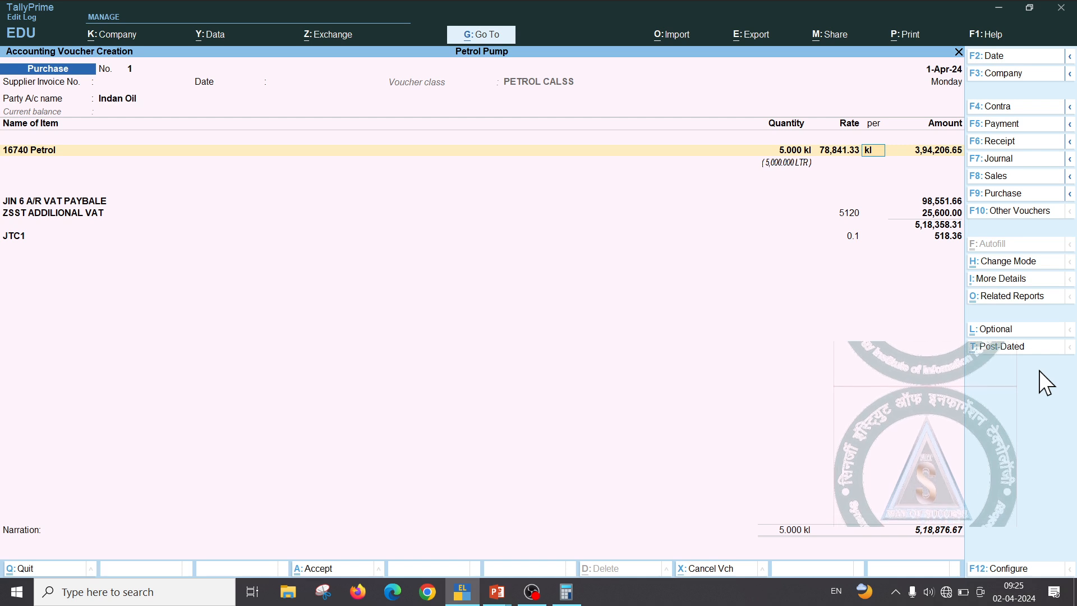
key("ctrl")
key("ctrl+a")
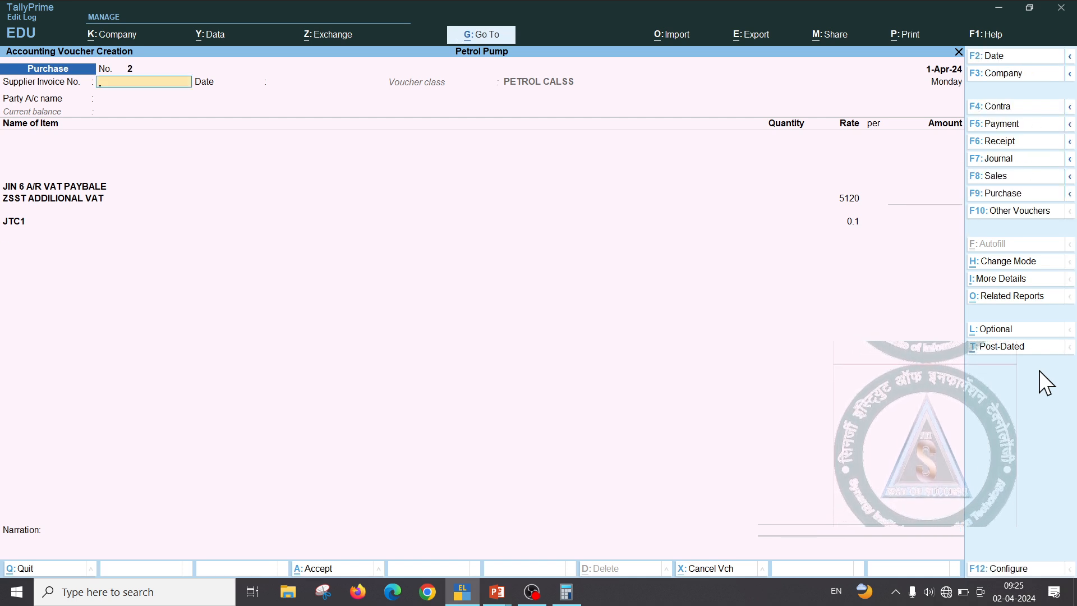
Open the Purchase voucher type for alteration and go to its class settings
key("Escape")
key("Up")
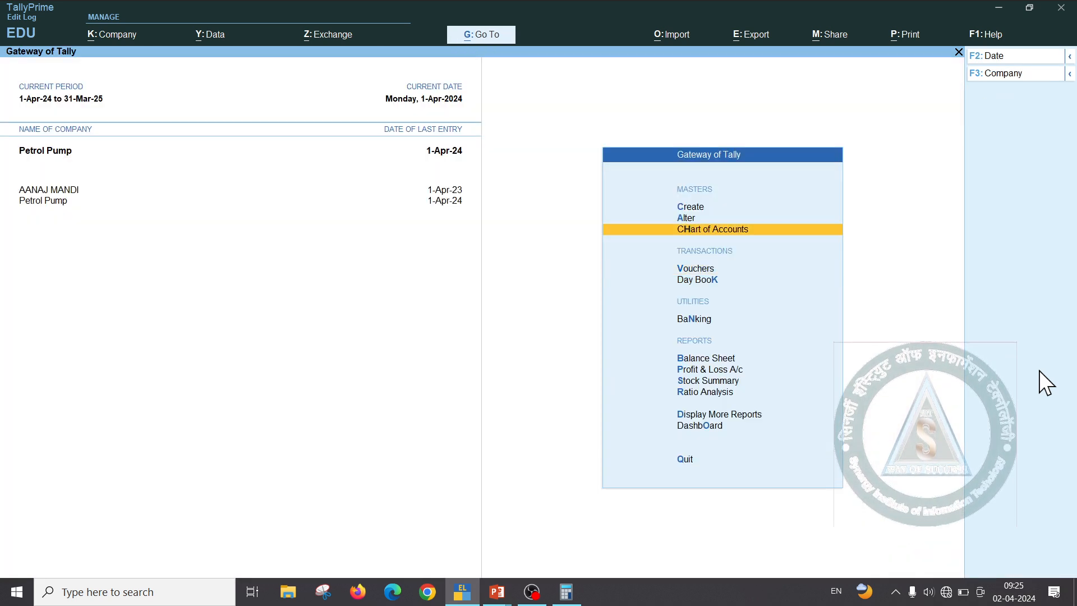
key("Up")
key("Return")
key("Down")
key("Down")
key("Return")
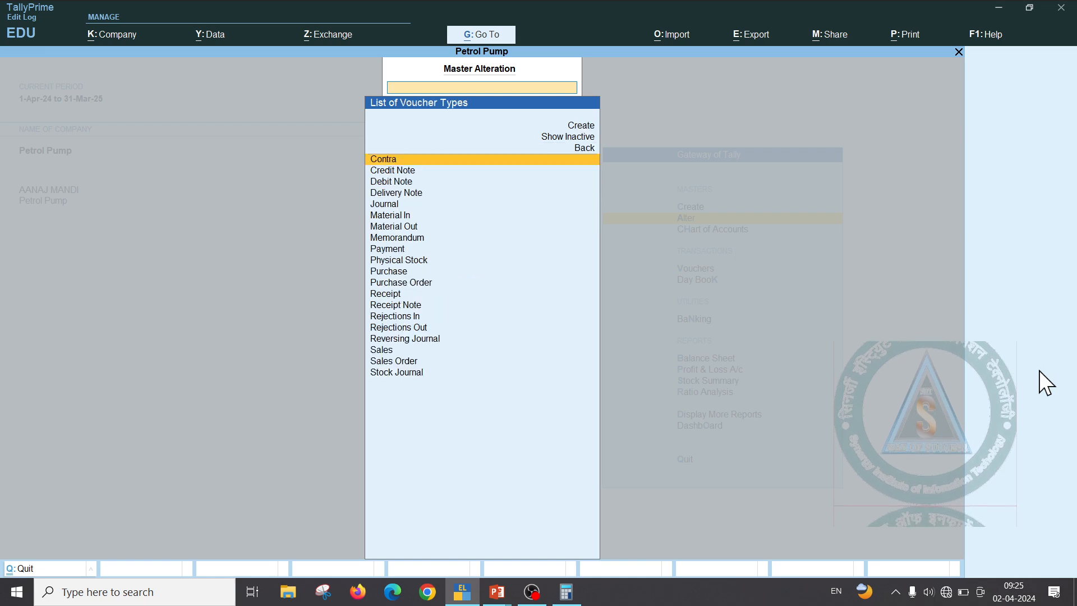
type("P")
key("Down")
key("Down")
key("Return")
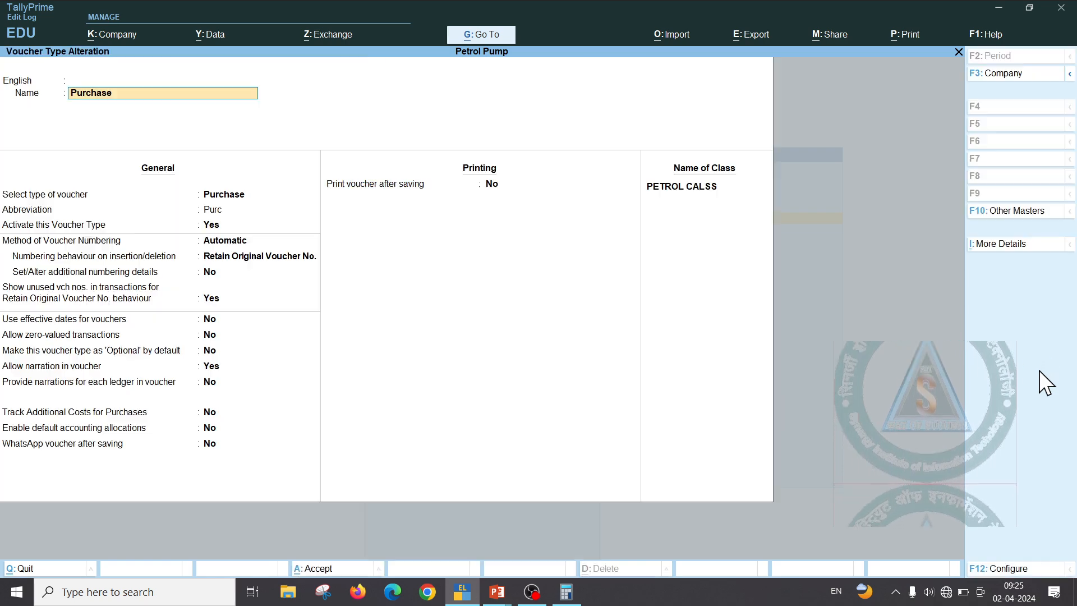
key("Return")
key("Return")
key("Return")
key("Return")
key("Return")
key("Return")
key("Return")
key("Return")
key("Return")
key("Return")
key("Return")
key("Return")
key("Return")
key("Return")
key("Return")
key("Return")
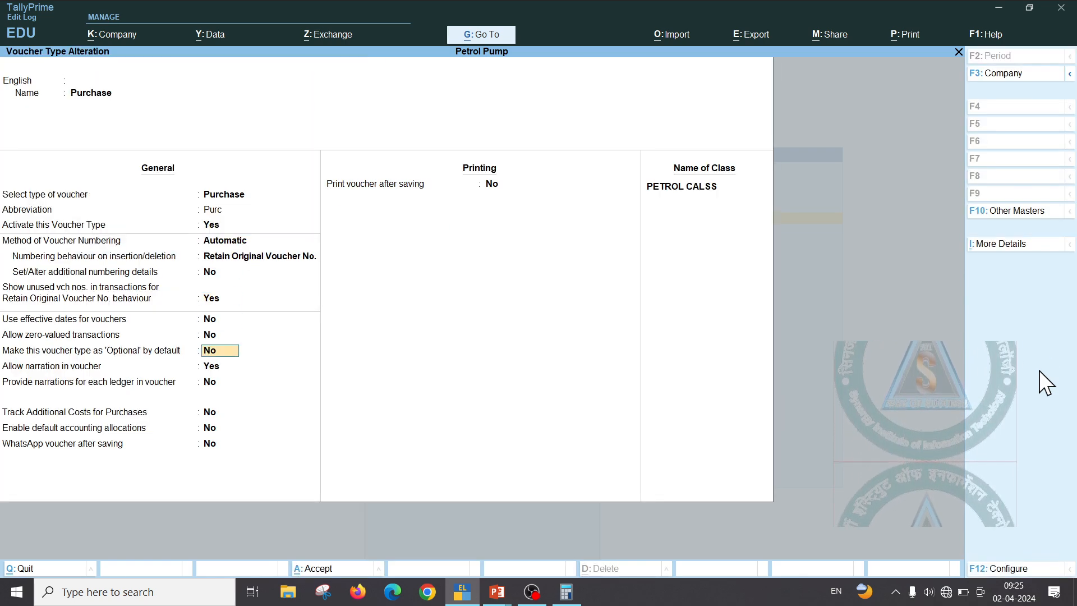
key("Return")
key("Return")
key("Return")
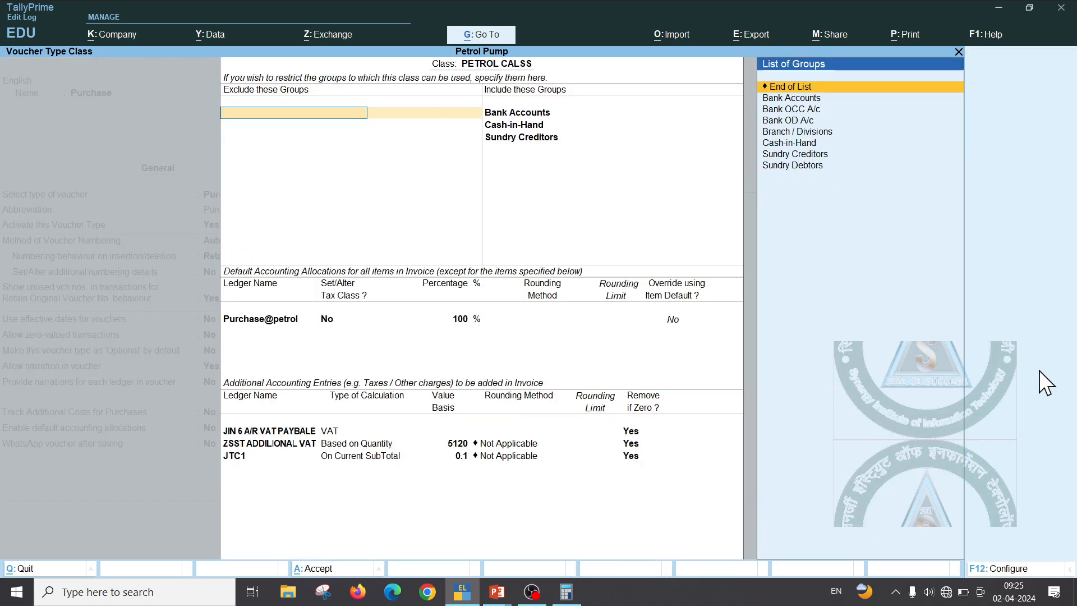
key("Return")
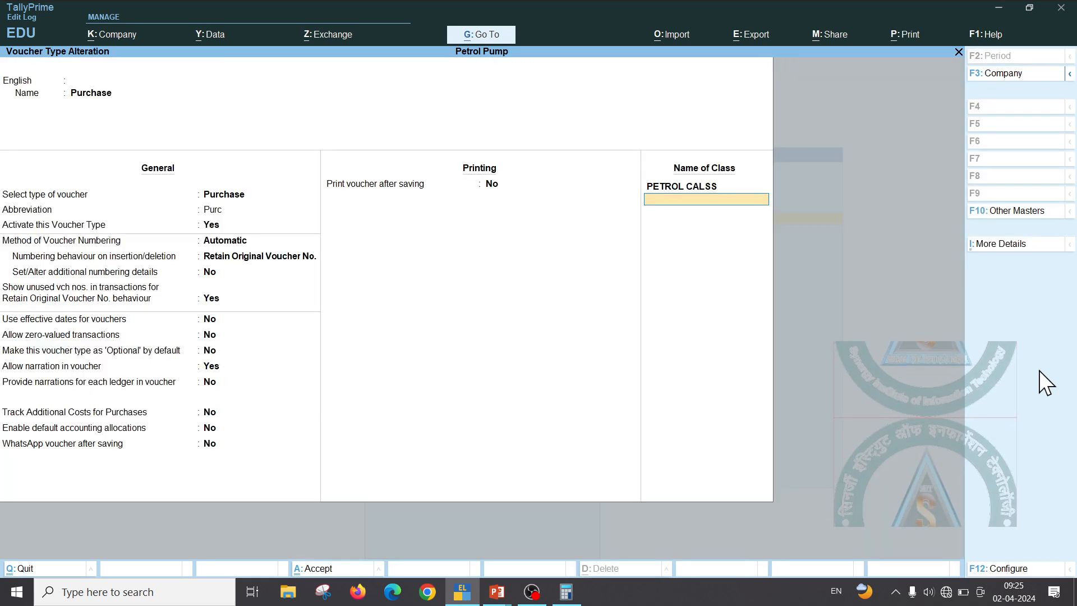
Add DIESEL CLASS including the Bank Accounts, Cash-in-Hand and Sundry Creditors groups
type("DI")
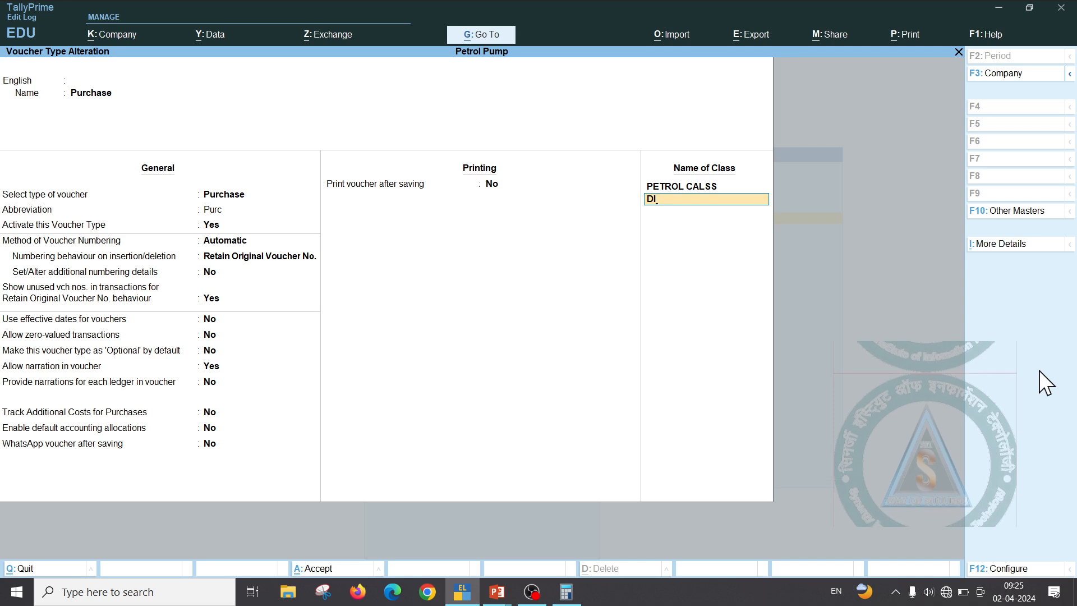
type("ES")
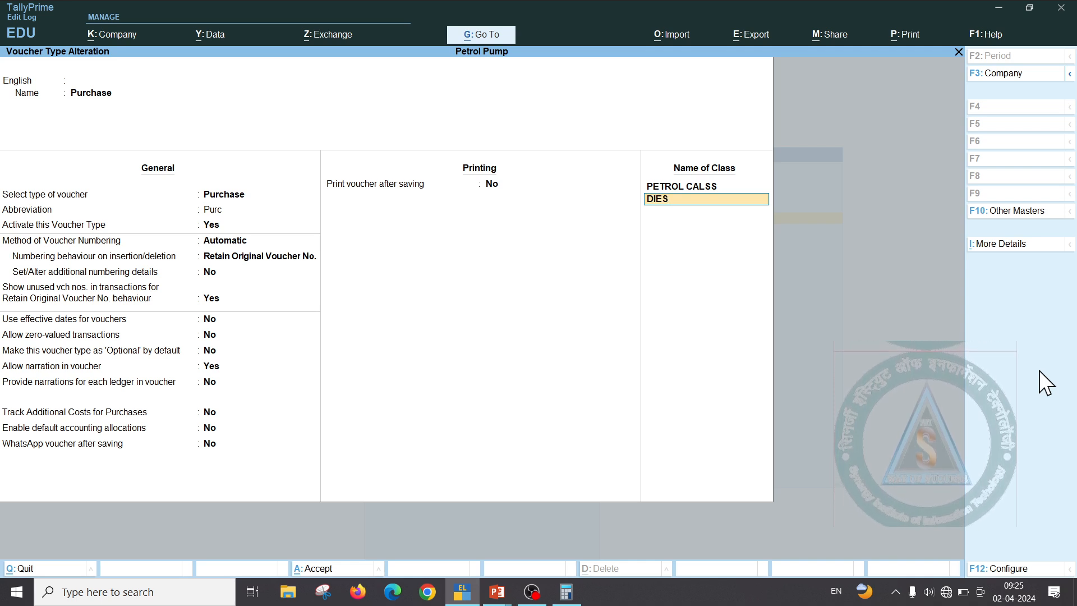
type("EL CLASS")
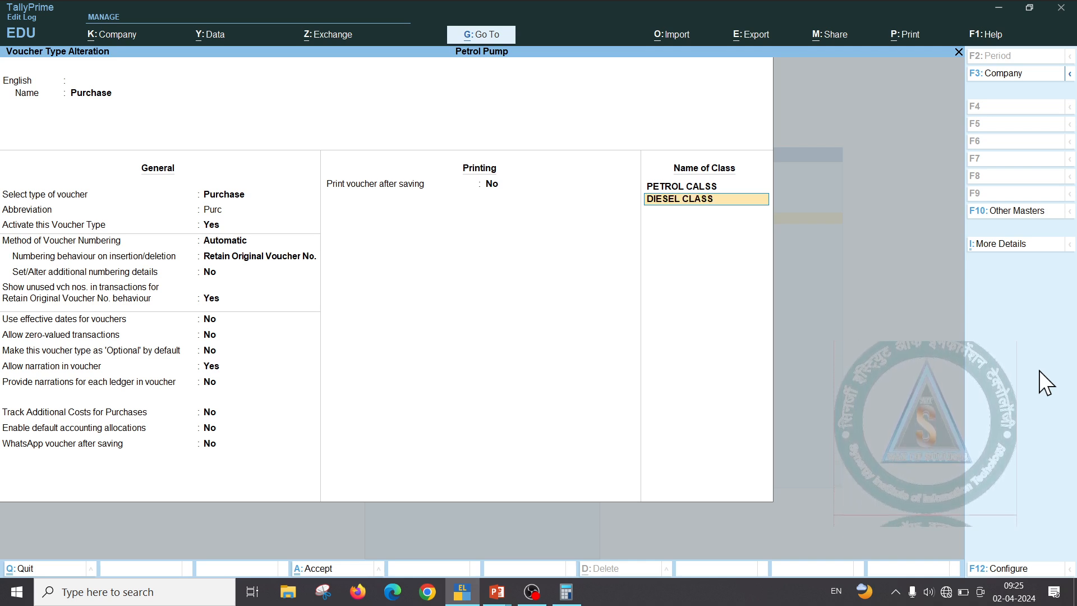
key("Return")
key("Return")
key("Return")
key("BackSpace")
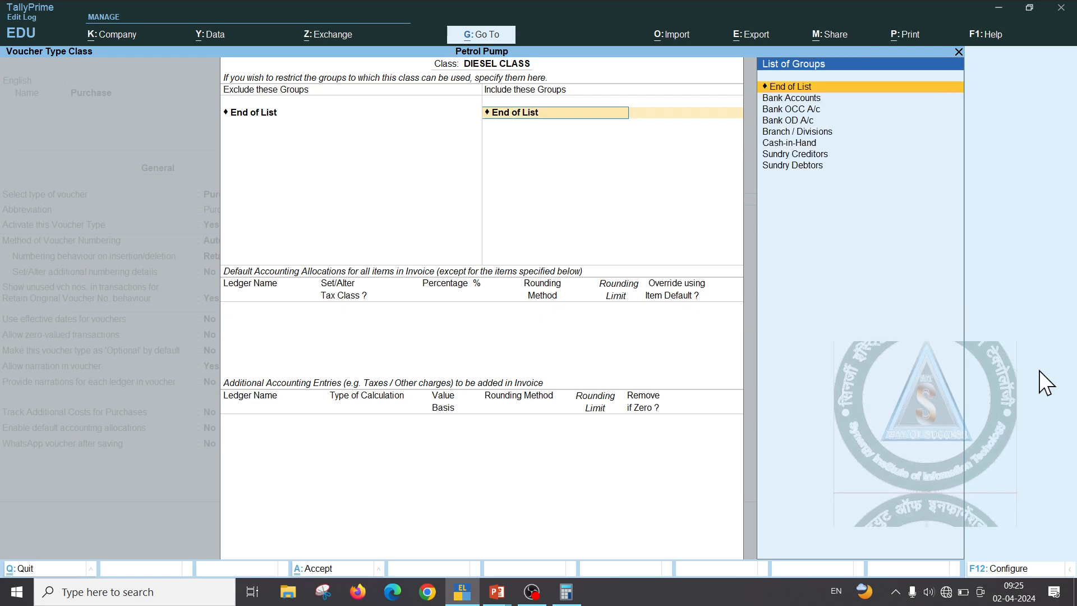
key("Down")
key("Return")
key("Down")
key("Down")
key("Down")
key("Down")
key("Return")
key("Down")
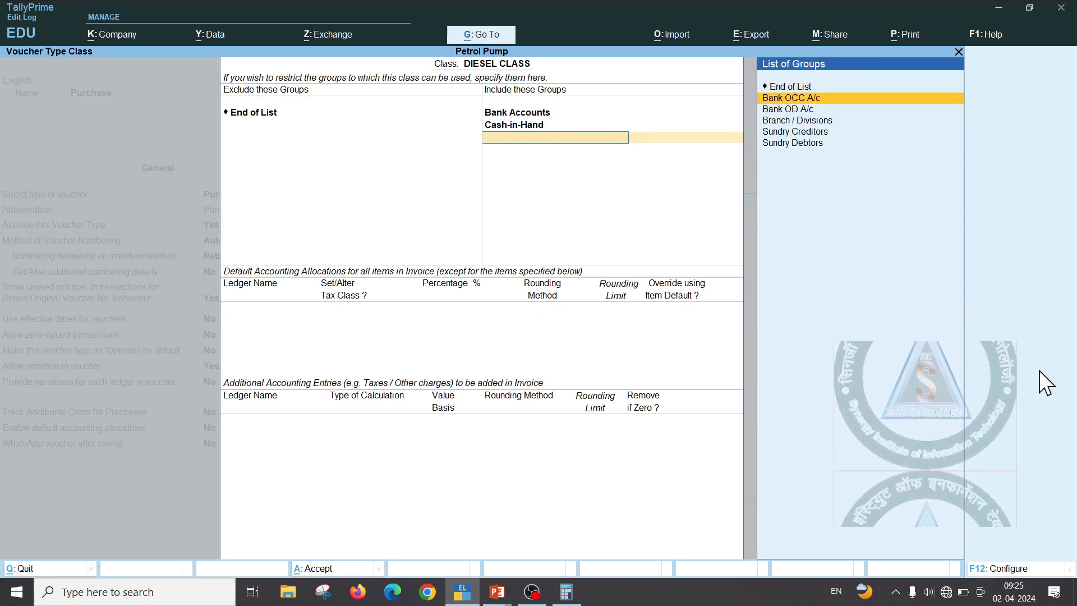
key("Down")
key("Down")
key("Down")
key("Return")
key("Return")
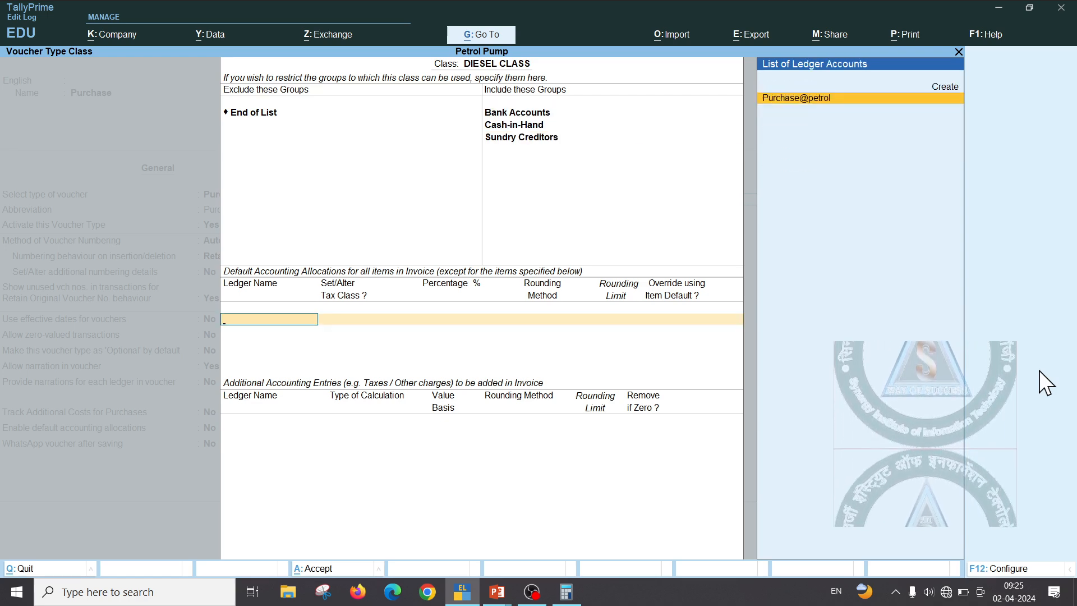
Create ledger PURCHASE@DIESEL under Purchase Accounts as the class's 100% allocation
key("alt+c")
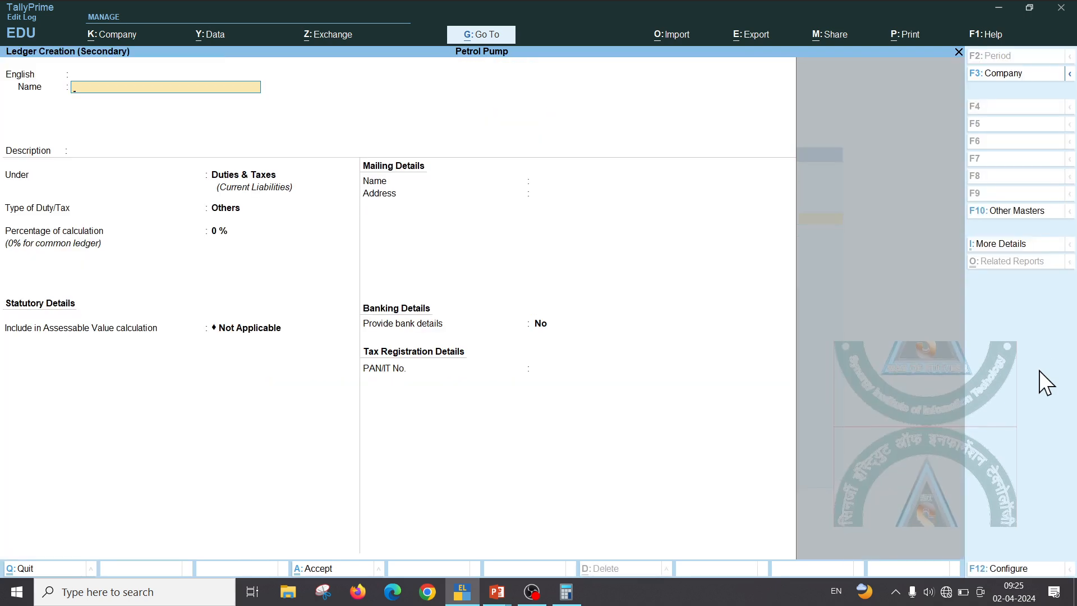
type("PU")
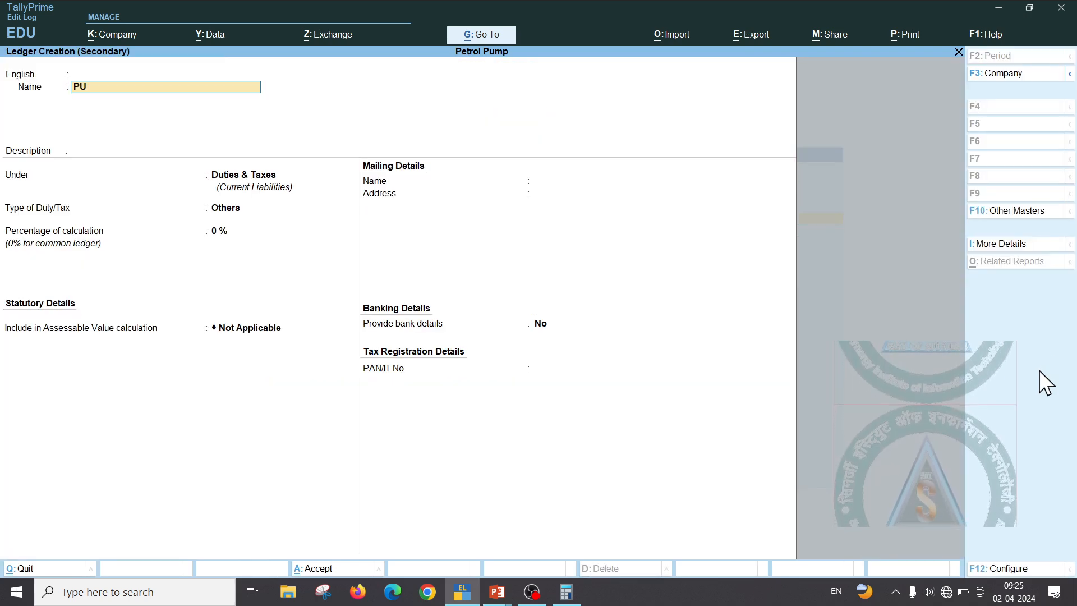
type("RCHASE")
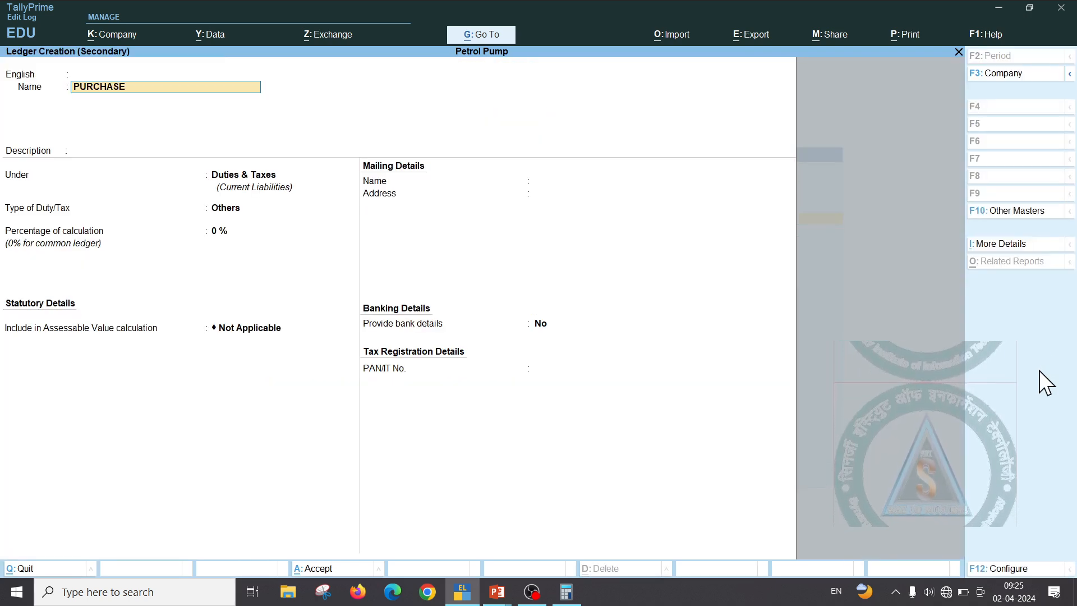
type("@DI")
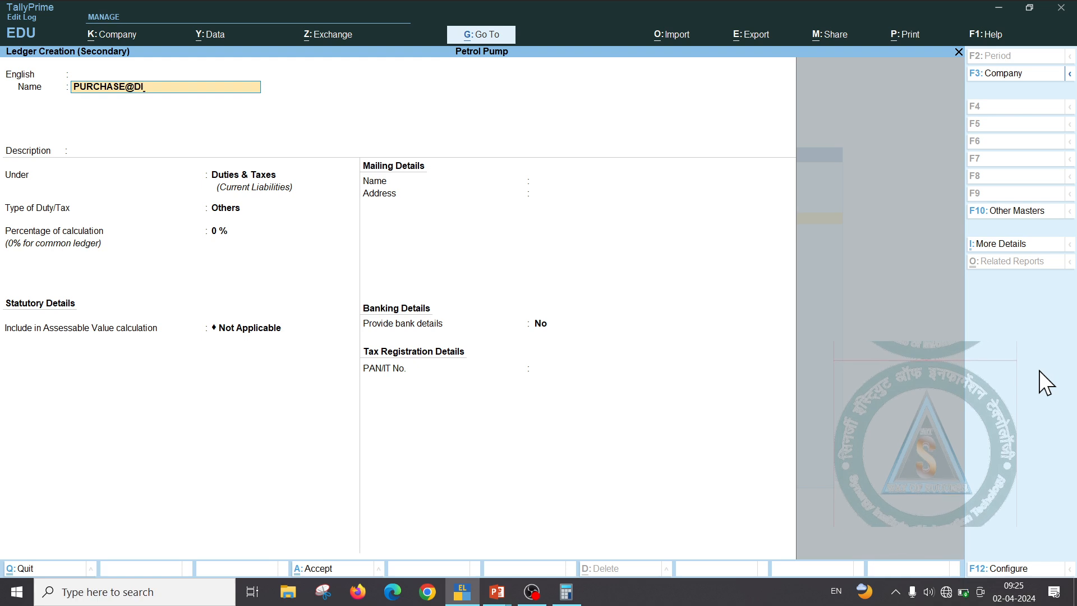
type("ESEL")
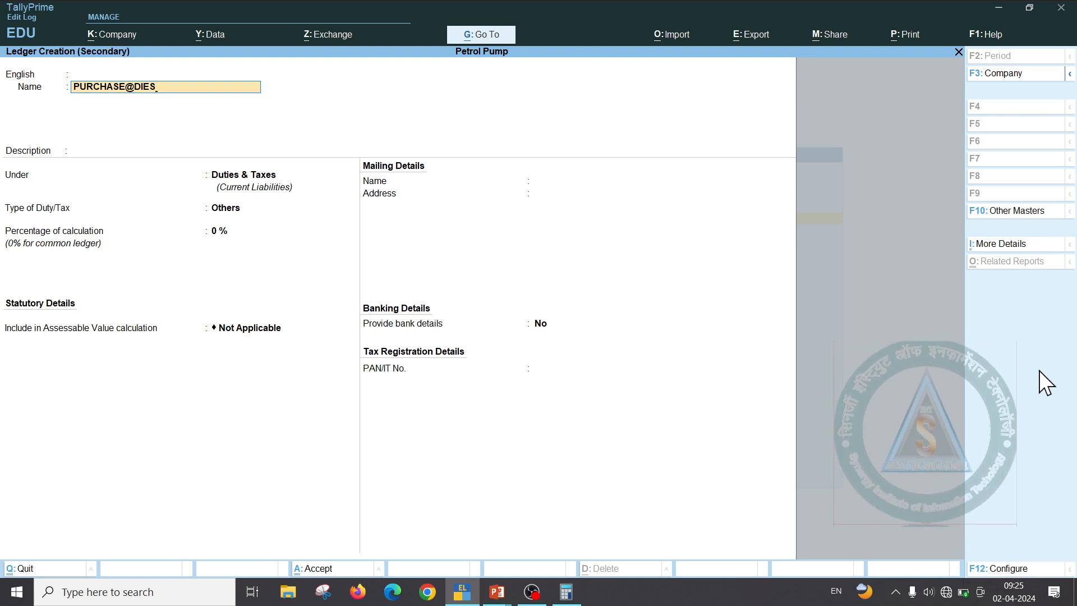
key("Return")
key("Return")
key("Return")
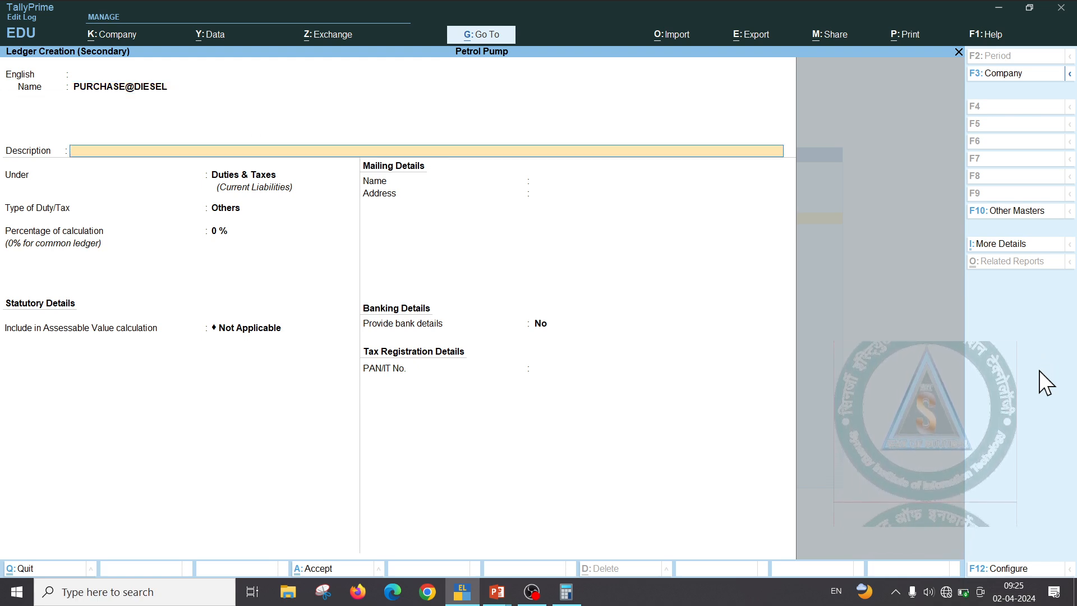
type("pu")
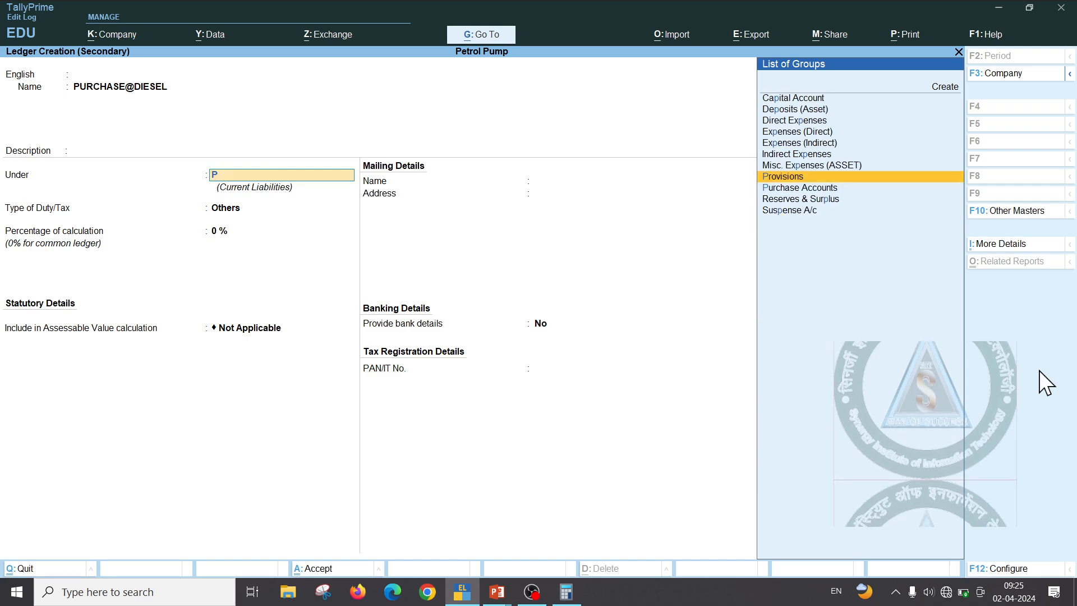
key("Return")
key("ctrl+a")
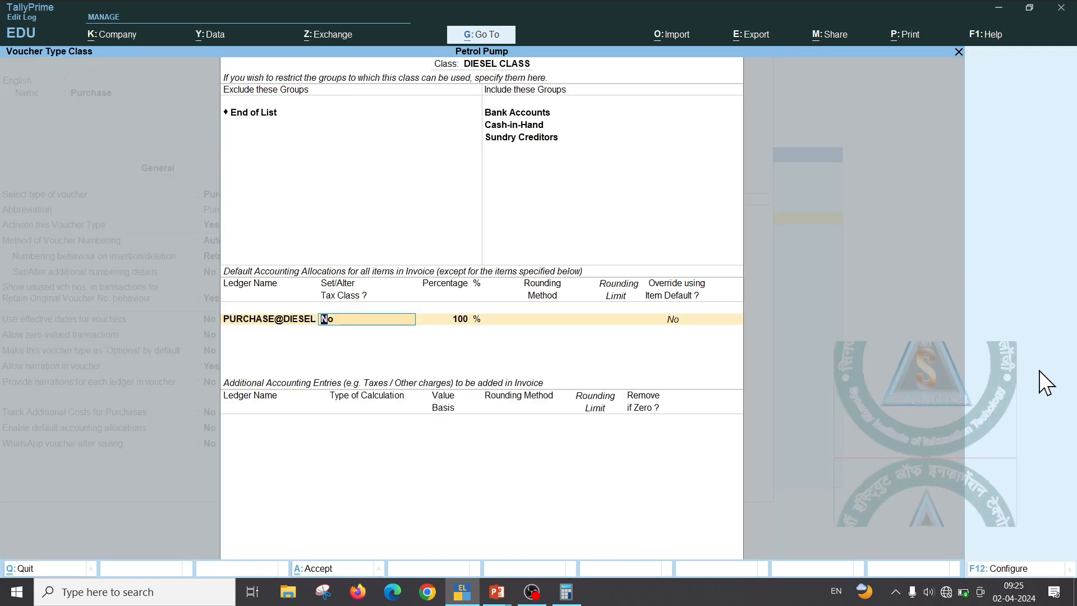
key("Return")
key("Return")
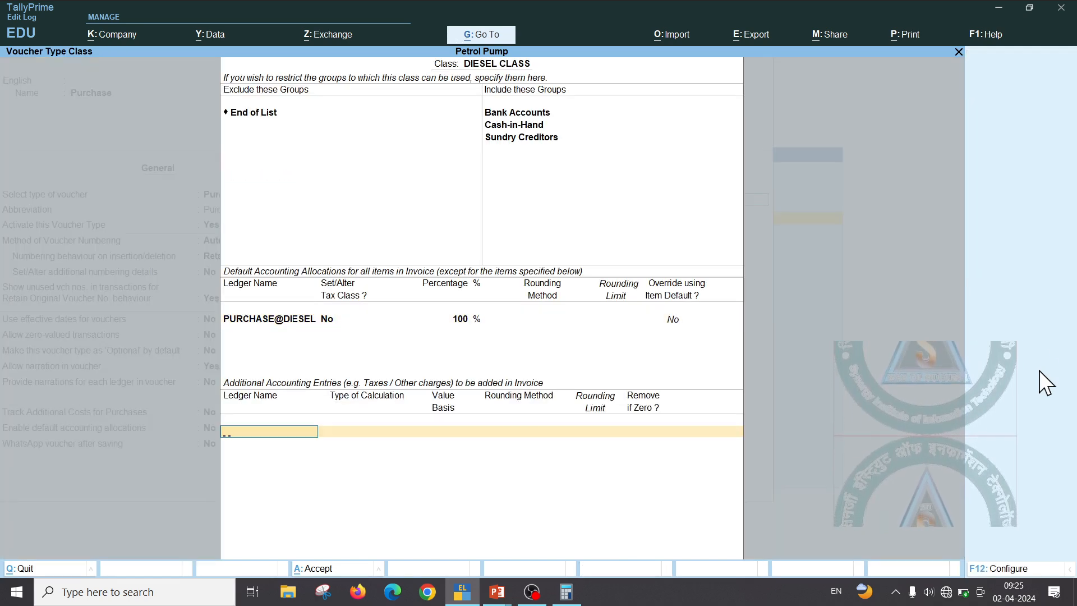
Add JIN 6 A/R VAT PAYBALE, and JTC1 at 0.1 On Current SubTotal
type("J")
key("Return")
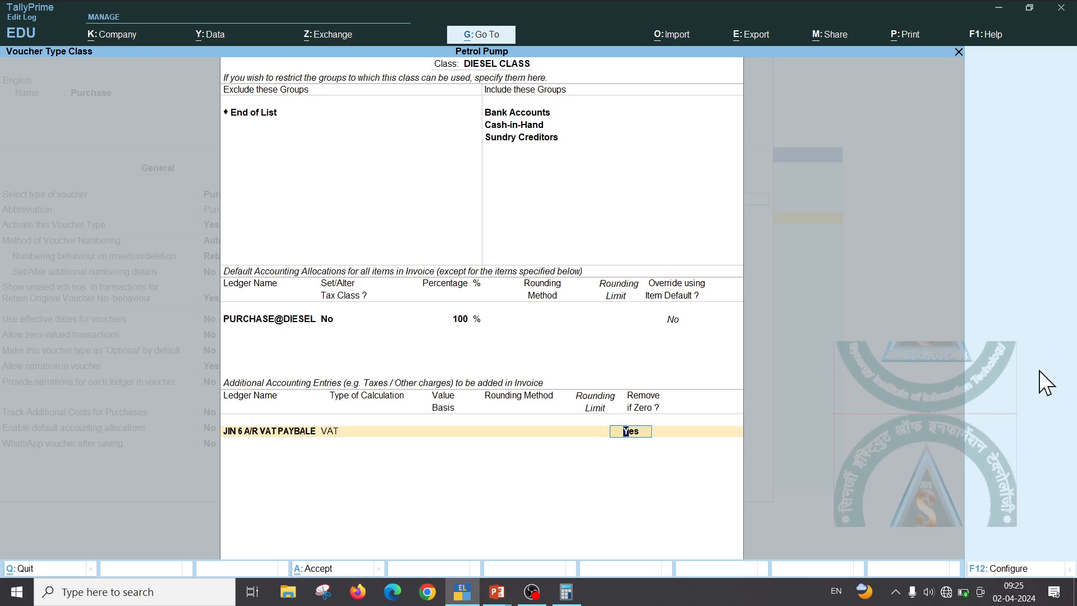
key("Return")
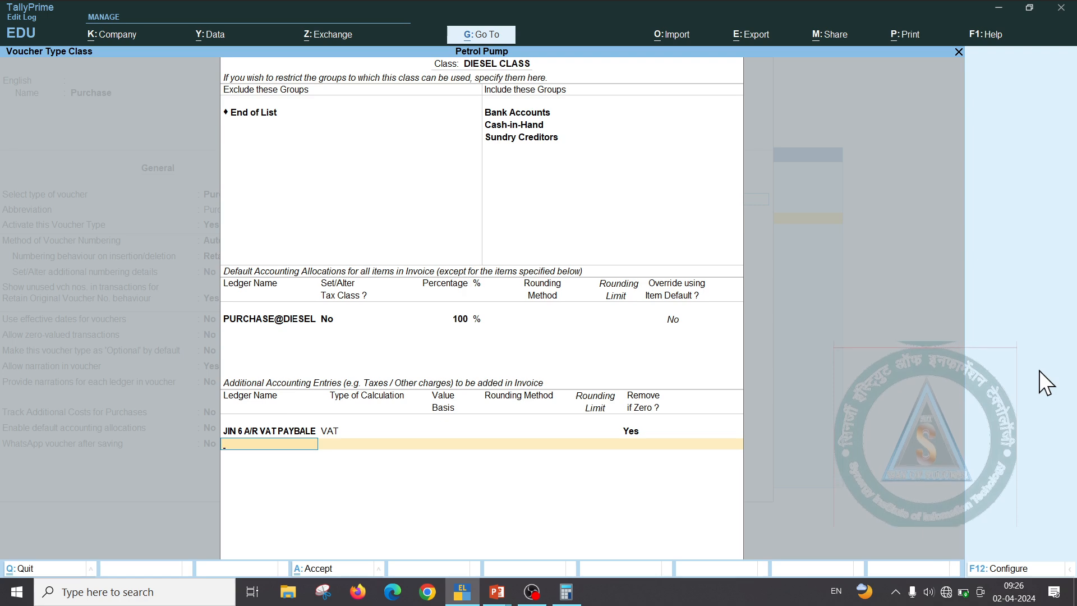
type("J")
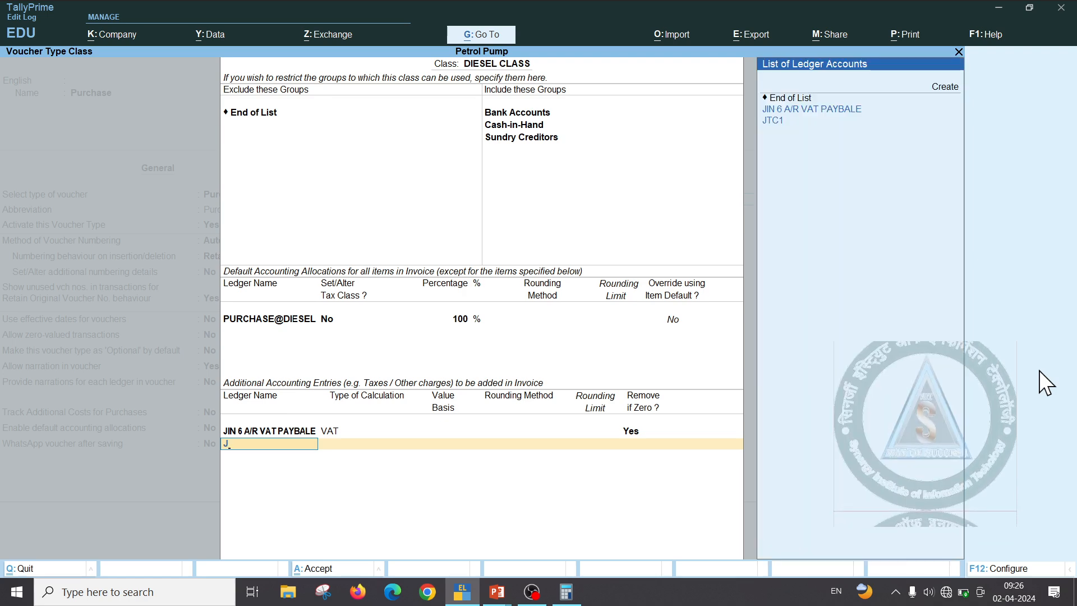
key("Down")
key("Down")
key("Return")
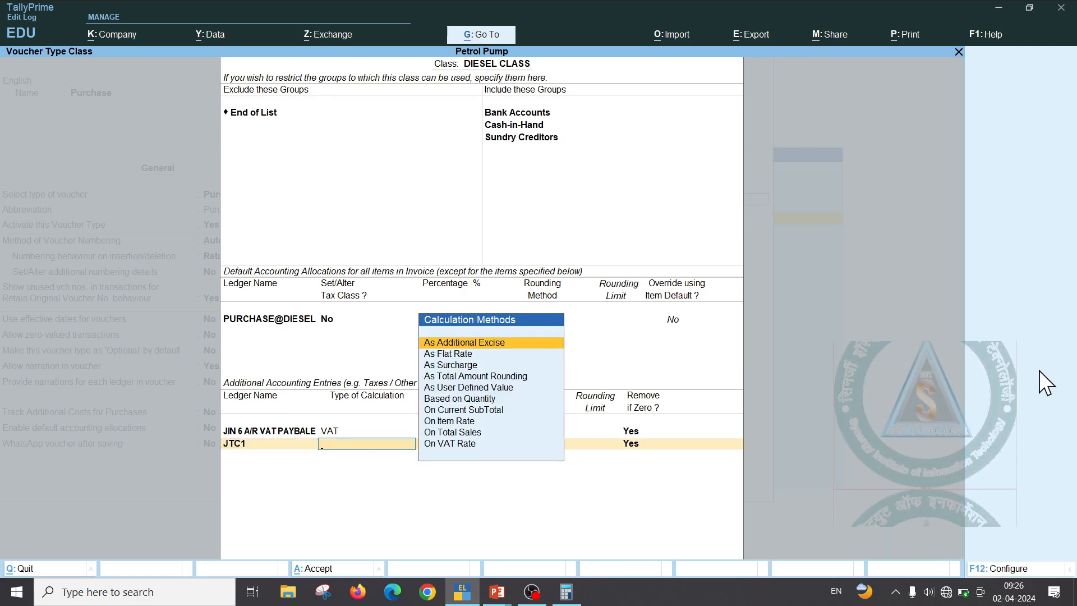
key("Down")
key("Down")
key("Down")
key("Down")
key("Down")
key("Down")
key("Return")
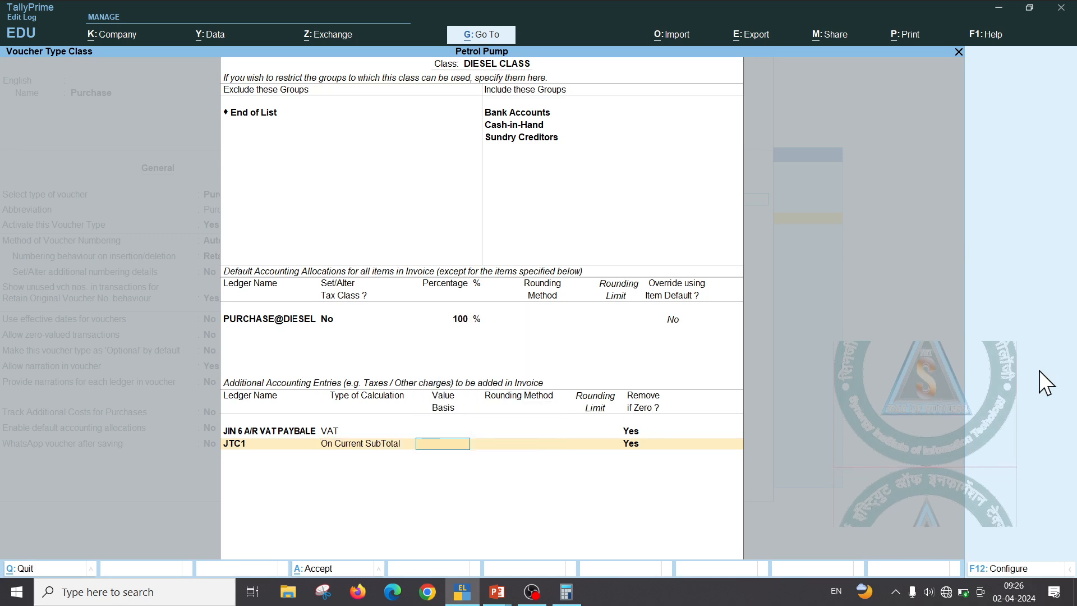
type("0.1")
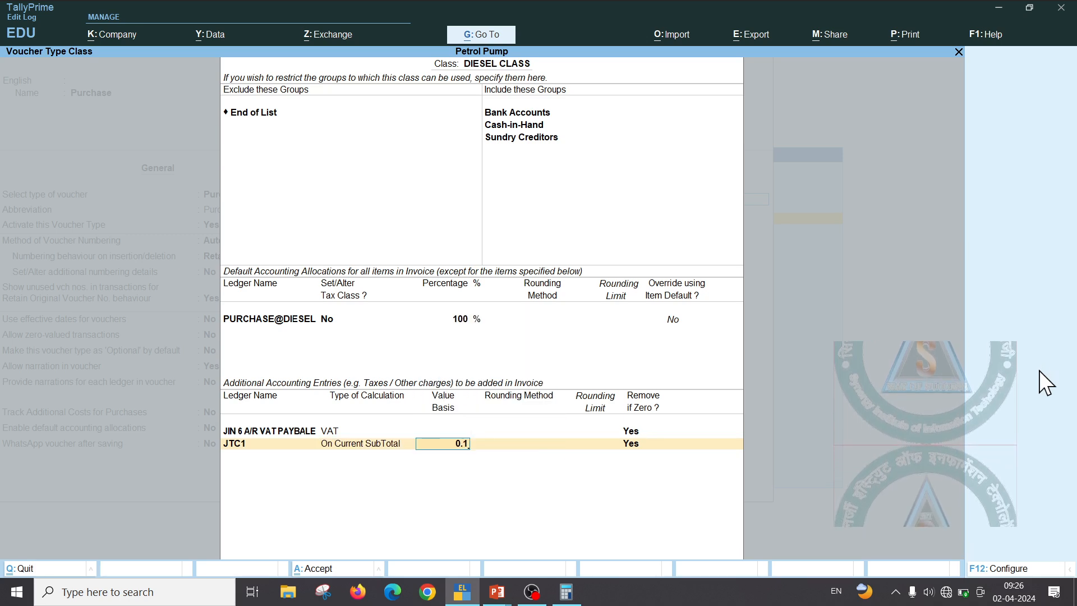
key("Return")
key("Return")
key("Return")
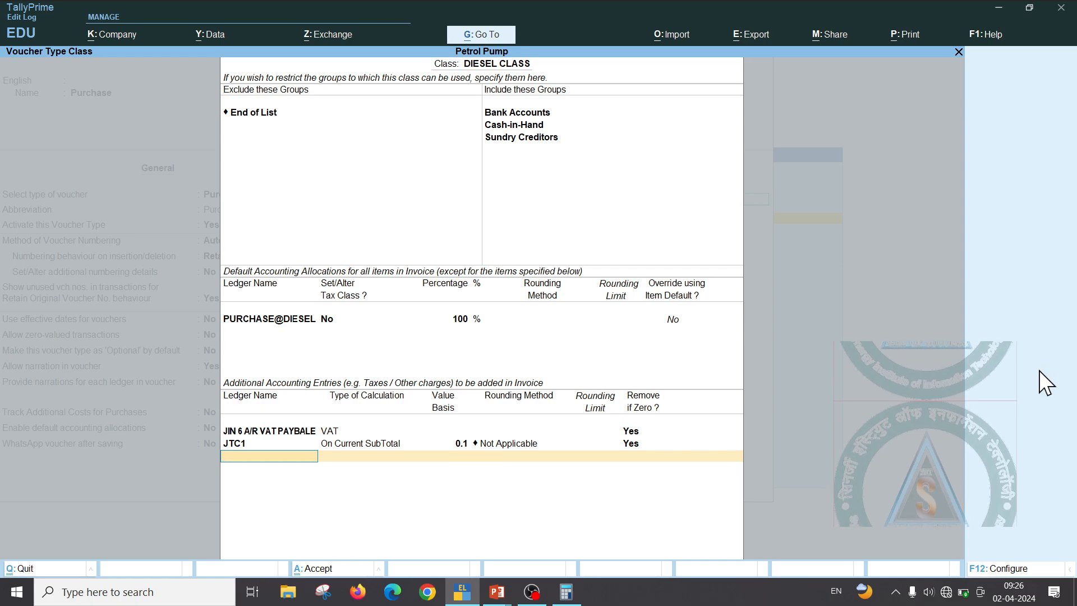
Check the invoice slide, then save the Purchase voucher type with DIESEL CLASS
key("alt+Tab")
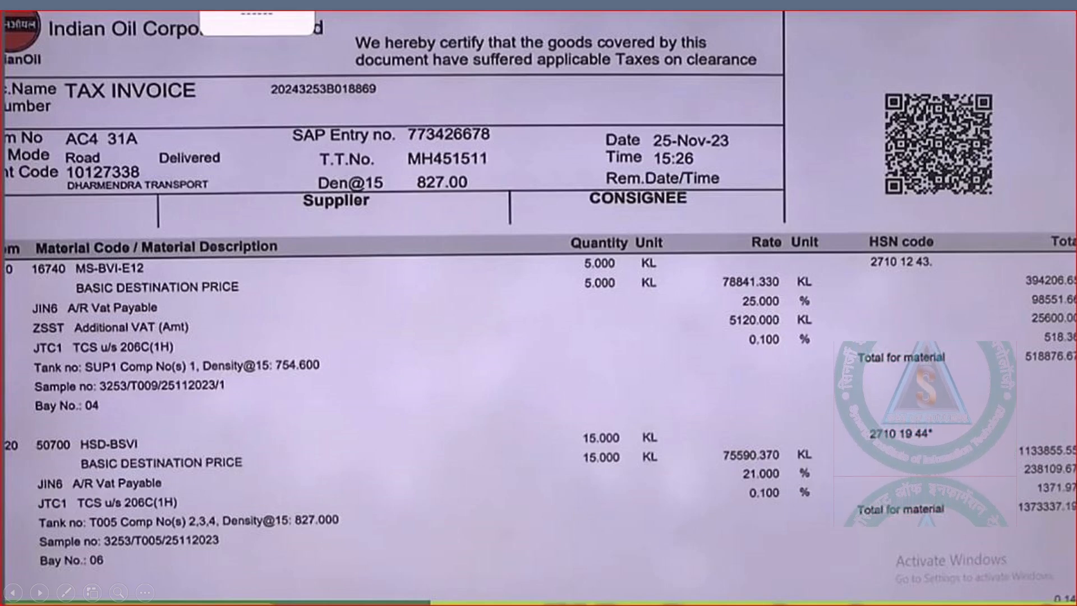
key("alt+Tab")
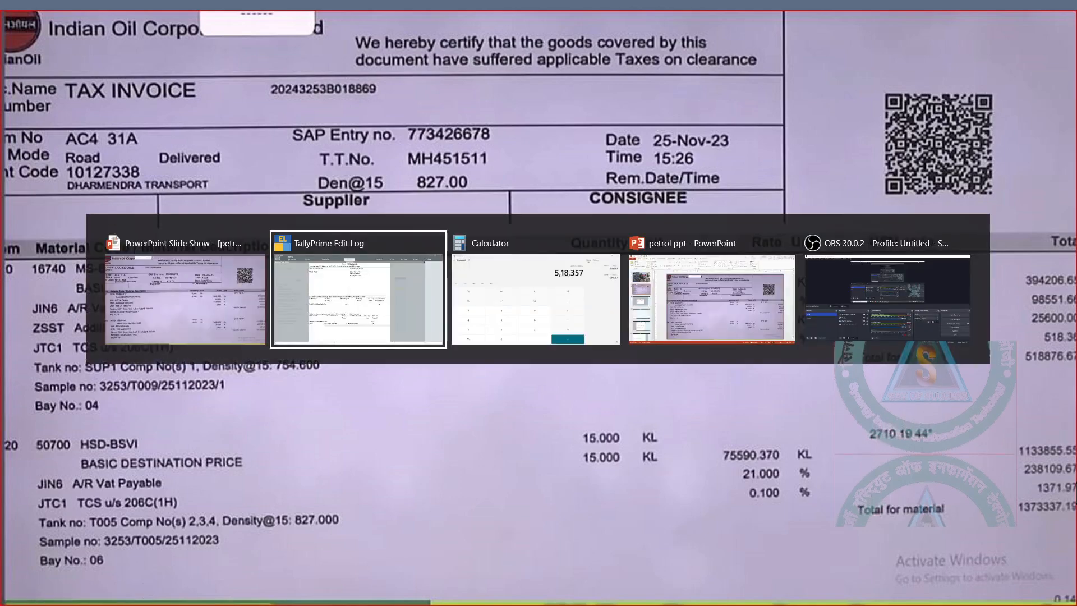
key("alt+Tab")
key("alt+Tab")
key("alt+Tab")
key("alt+Tab")
key("alt+Tab")
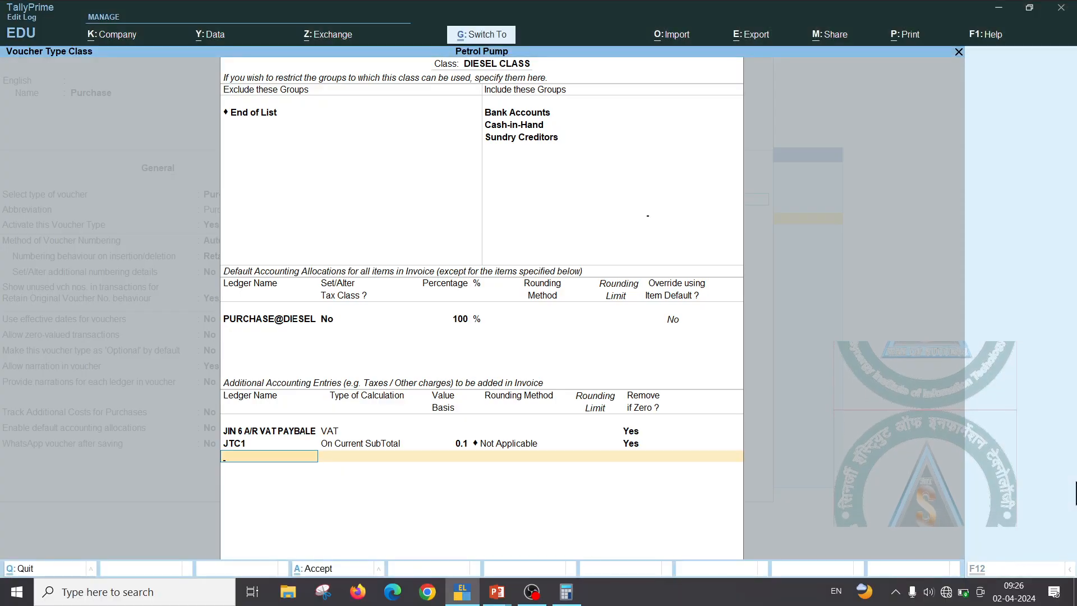
key("Return")
key("ctrl+a")
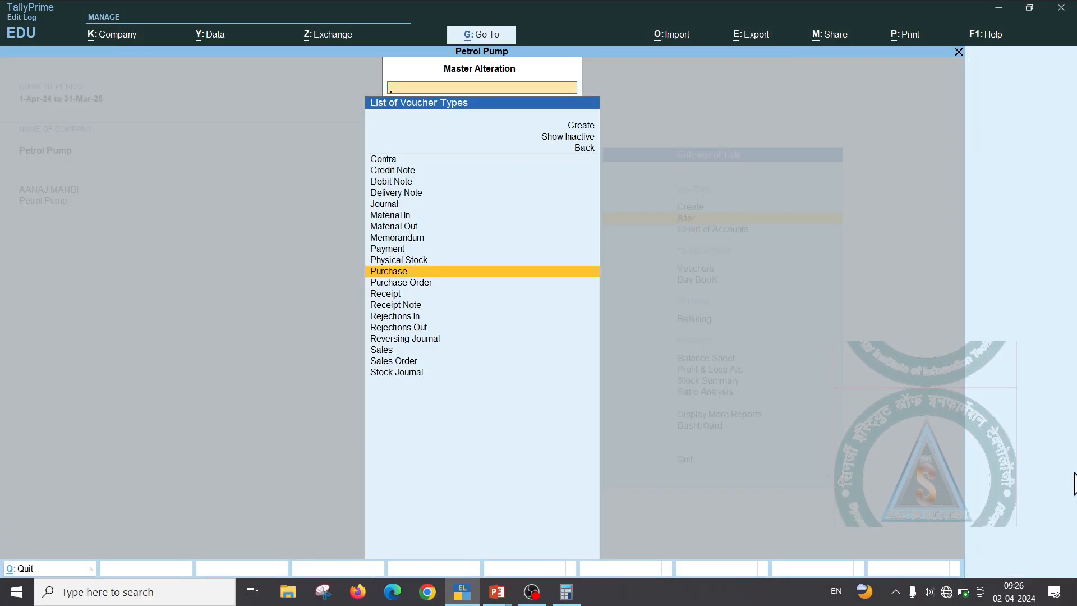
Start a new Purchase voucher using DIESEL CLASS
key("Escape")
key("Down")
key("Down")
key("Down")
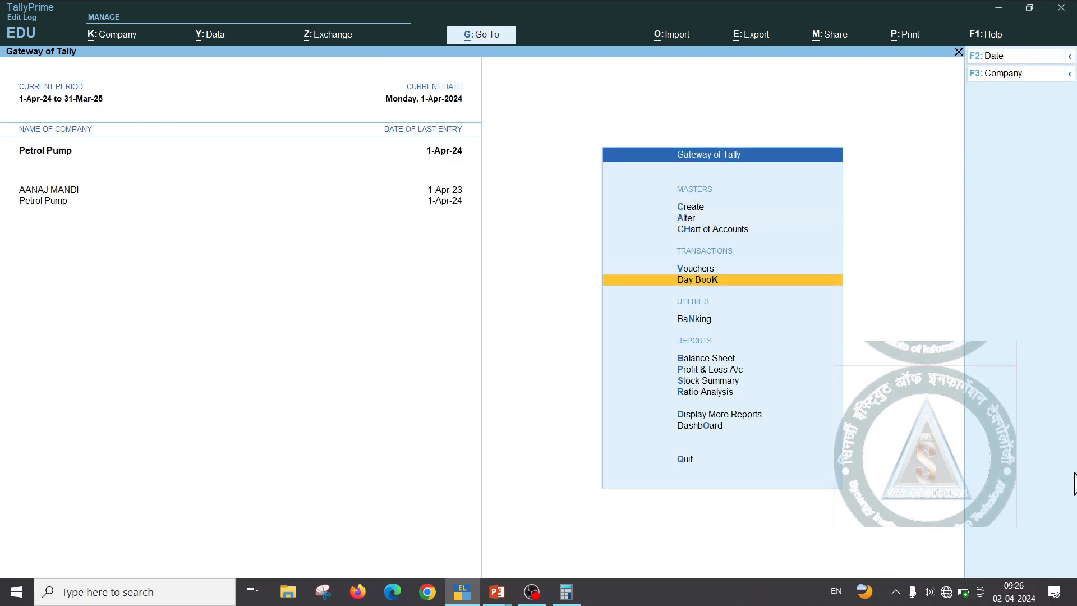
key("Up")
key("Return")
key("F9")
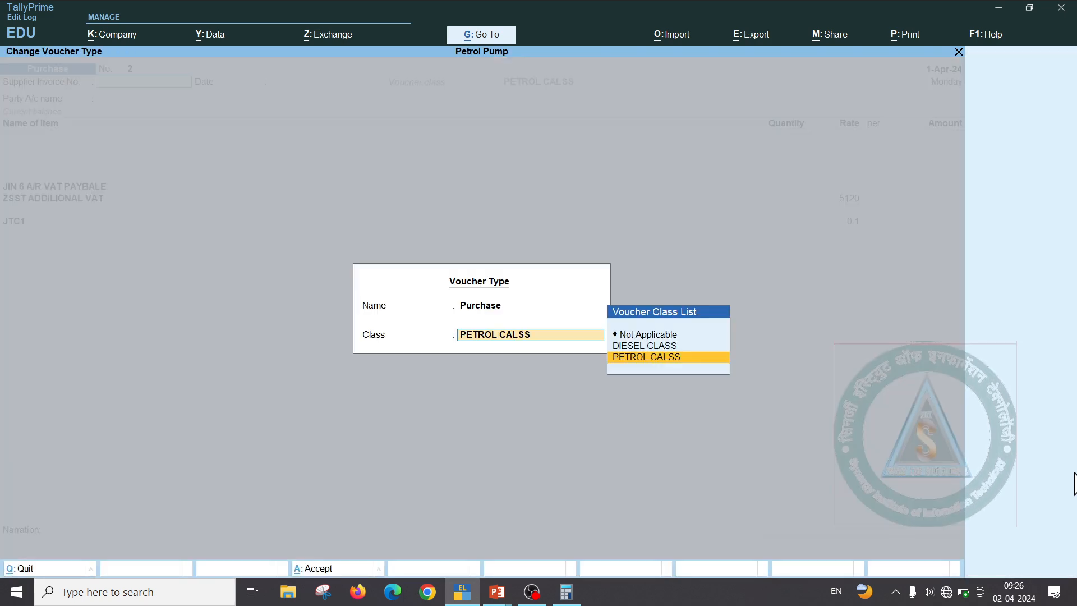
key("Up")
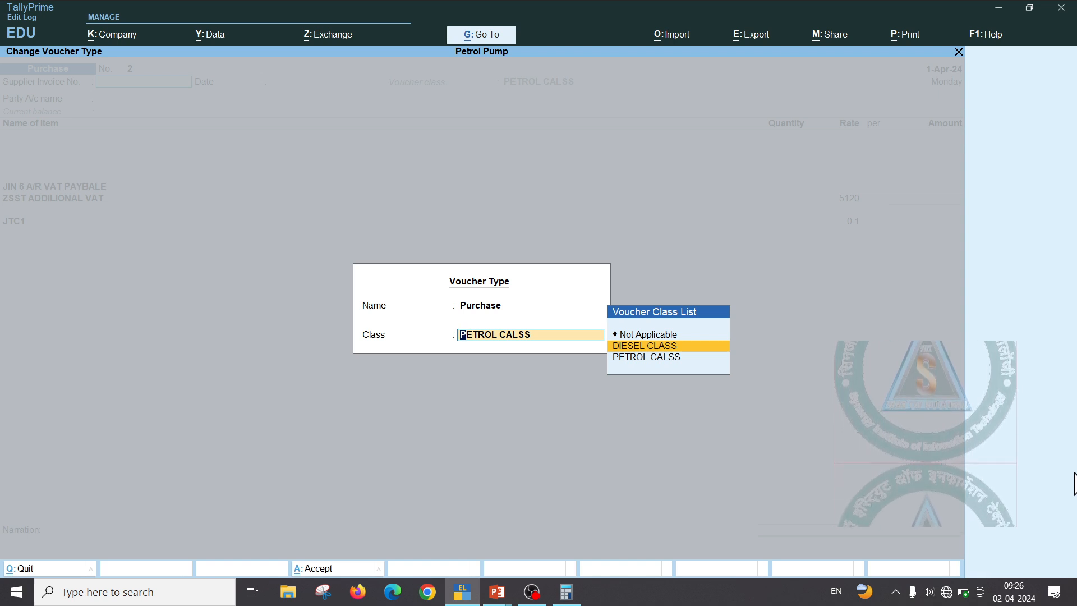
key("Return")
Set Indan Oil as the party and begin creating a new stock item
key("Return")
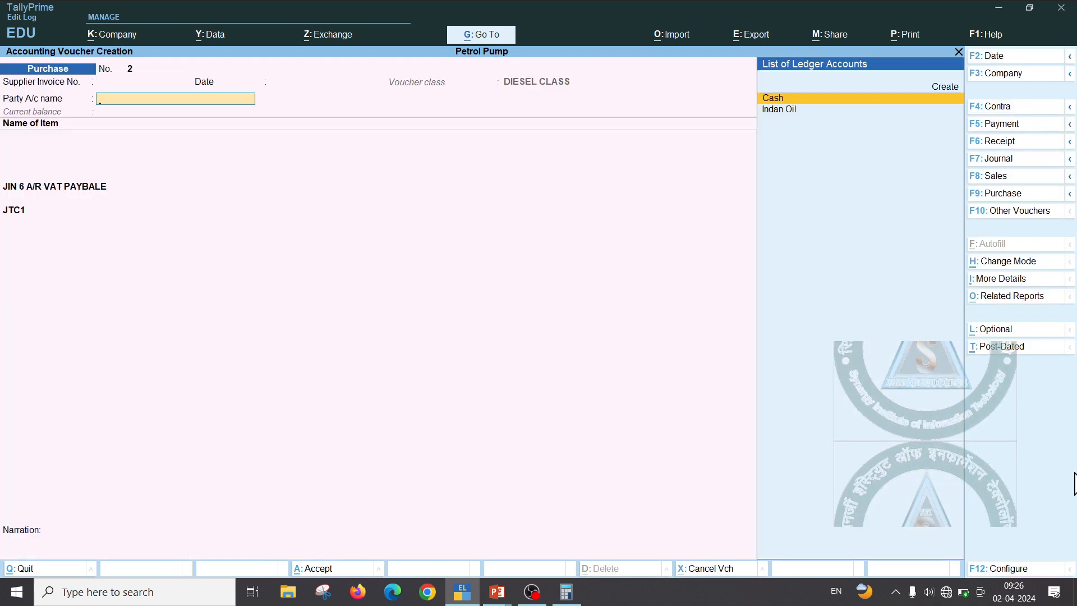
key("Down")
key("Return")
key("Return")
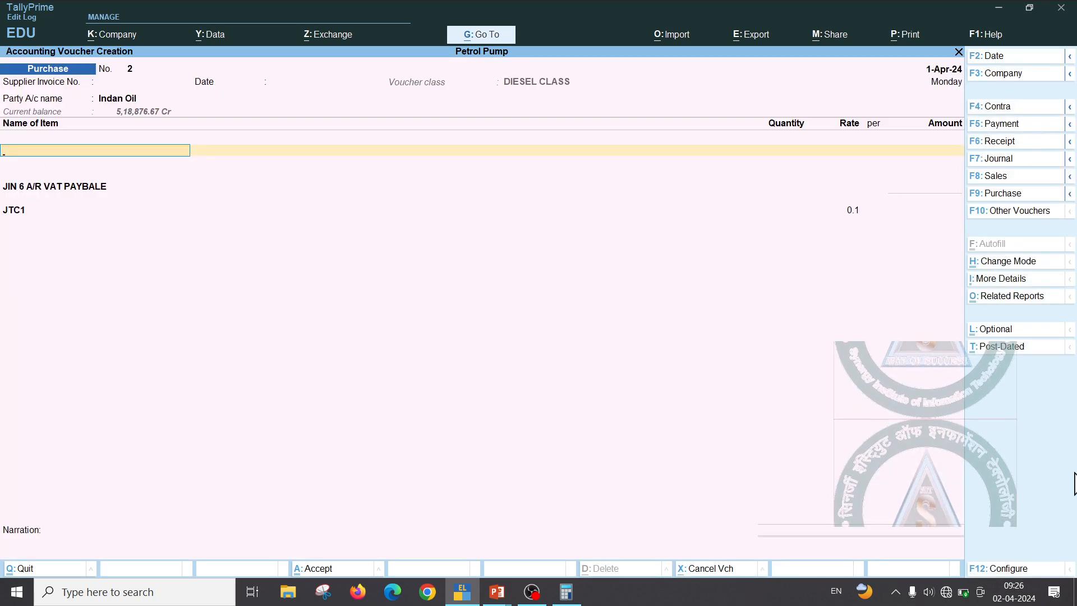
key("alt+c")
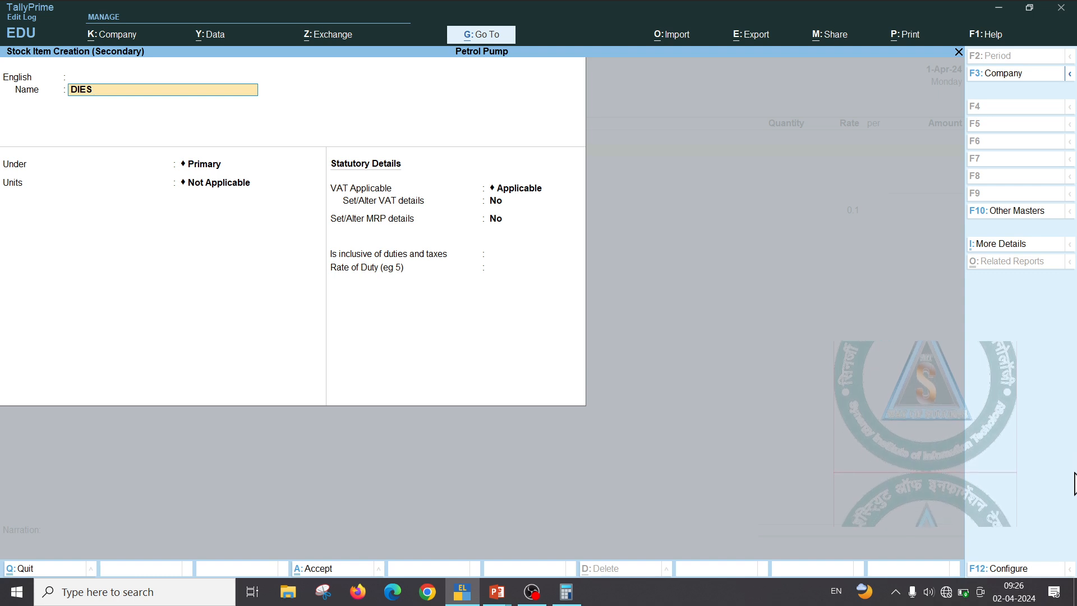
Give the DIESEL item unit kl and alternate unit LTR, 1000 LTR = 1 kl
key("Return")
key("Return")
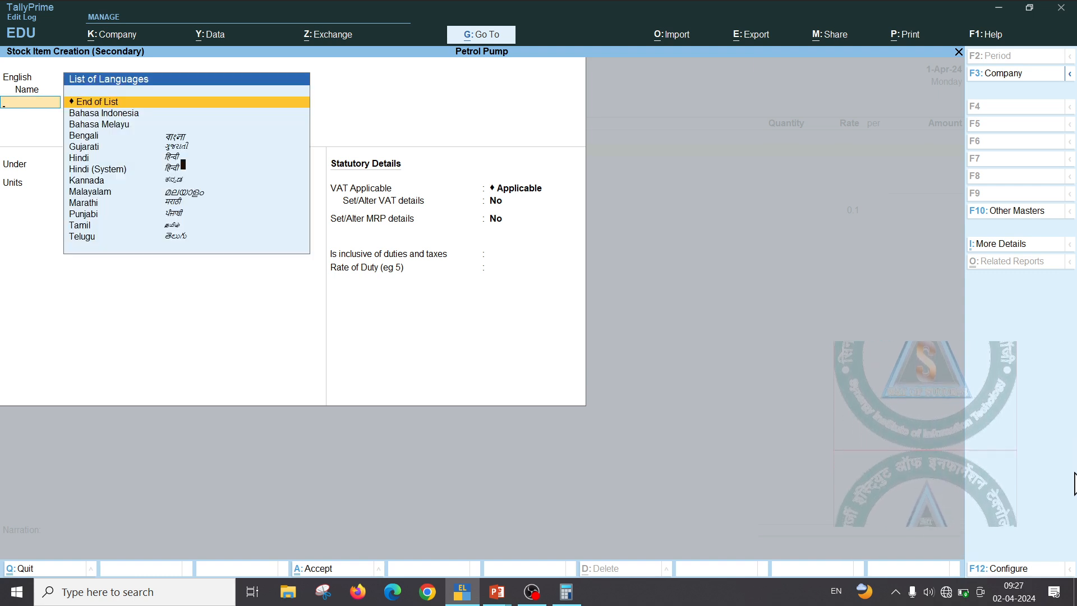
key("Return")
key("Return")
key("Down")
key("Return")
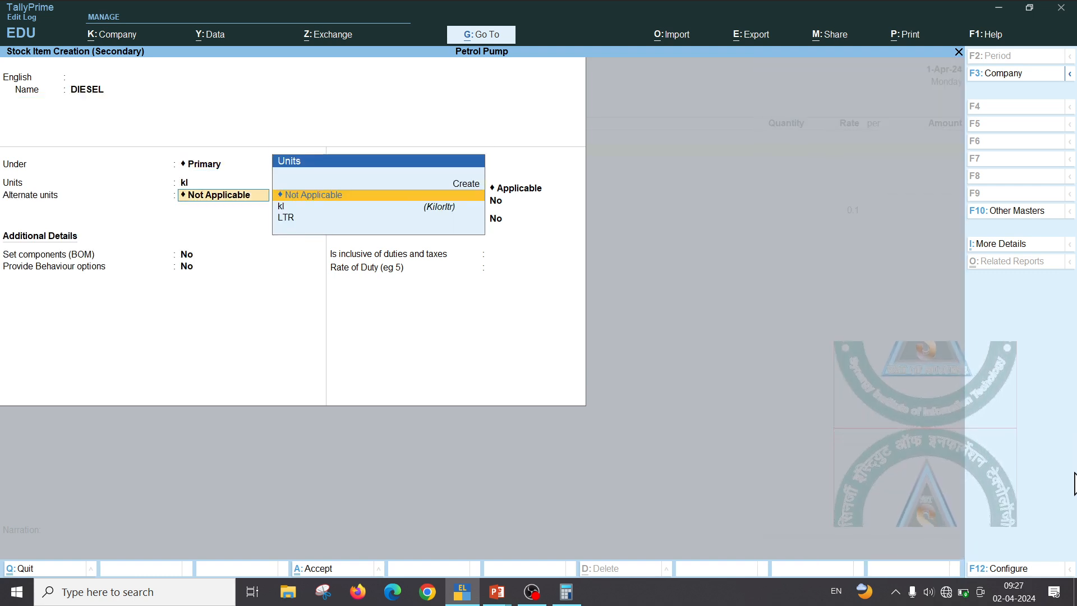
key("Down")
key("Down")
key("Return")
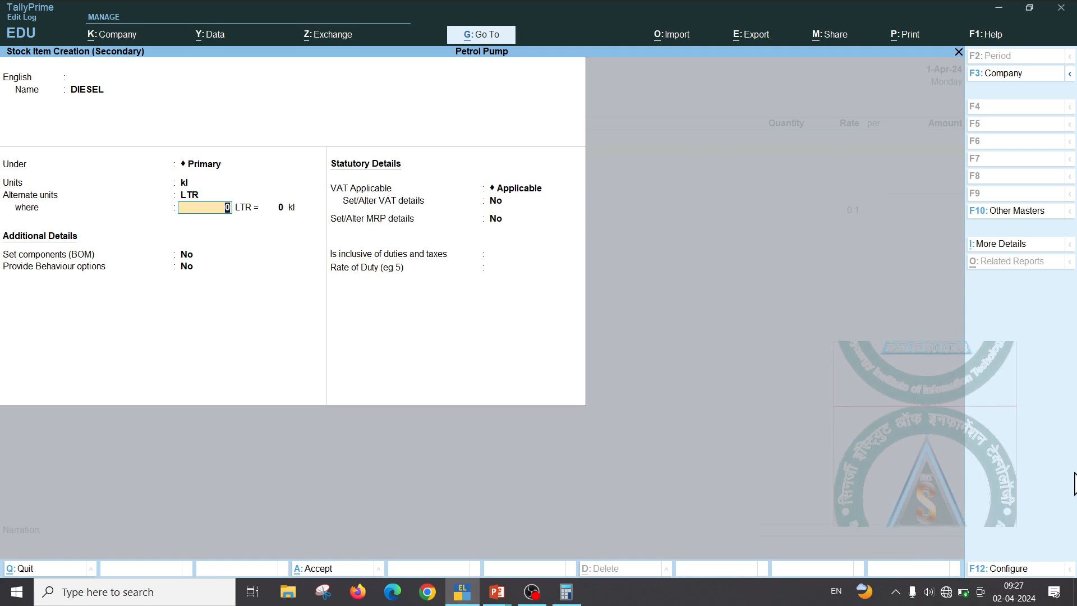
type("1000")
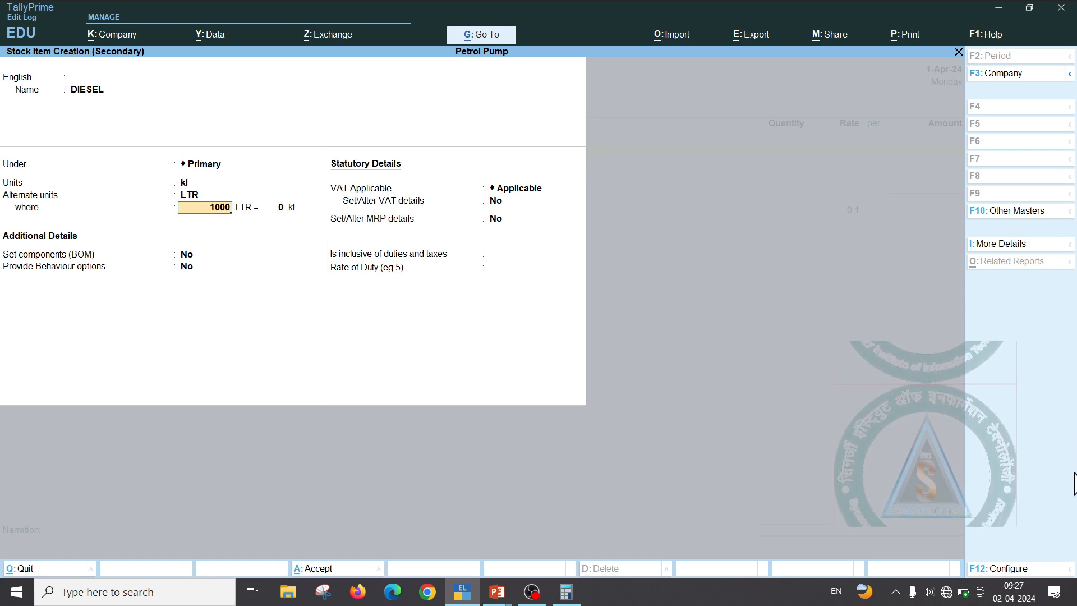
key("Return")
type("1")
key("Return")
Enable VAT details at a 21% tax rate and save DIESEL into the voucher
key("Return")
key("Return")
key("Return")
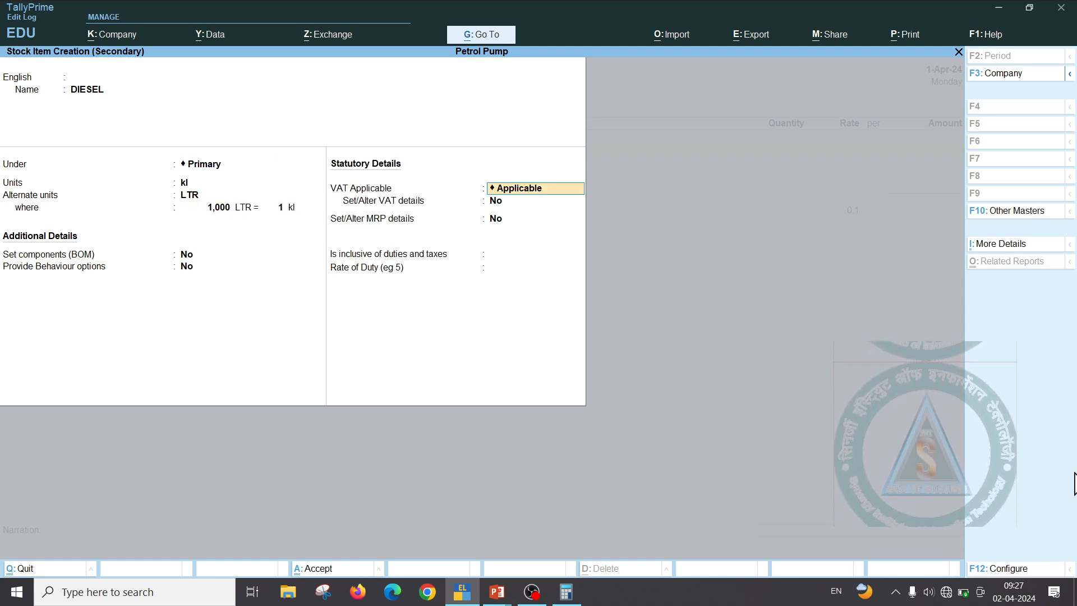
type("y")
key("Return")
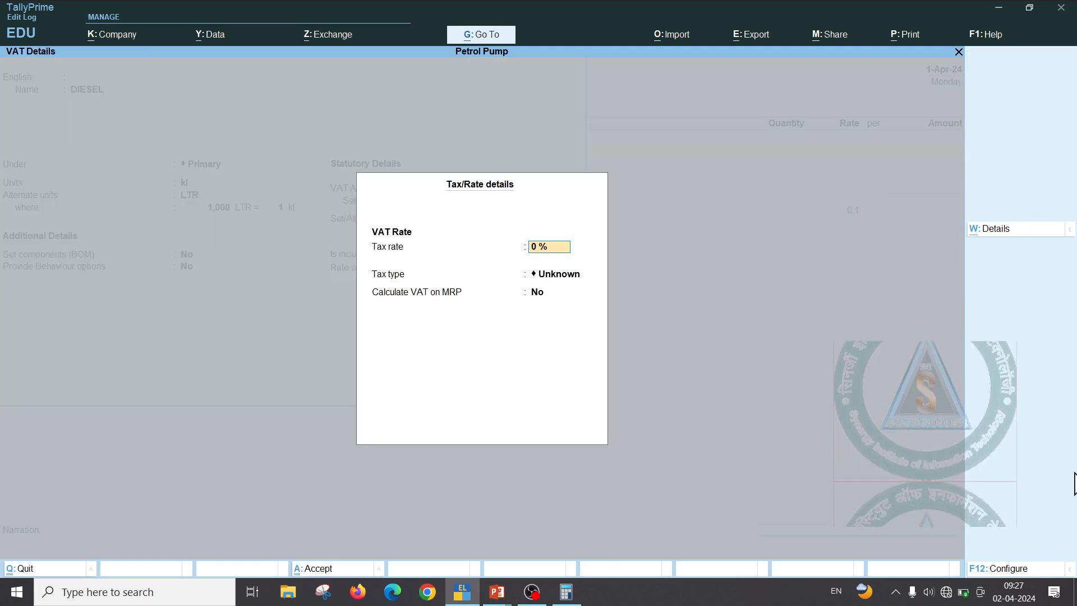
type("231")
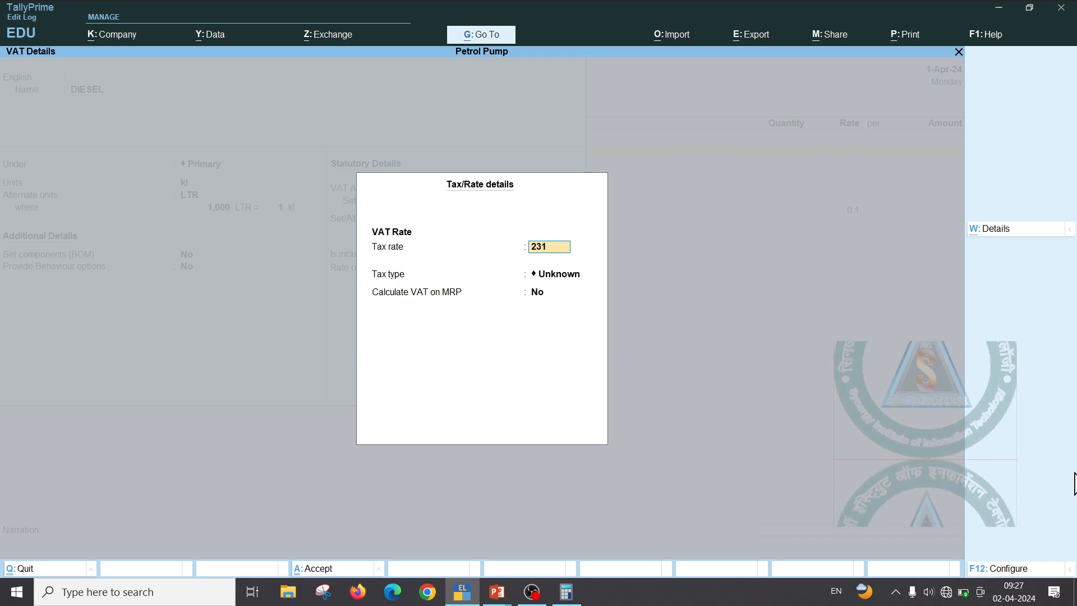
key("BackSpace")
key("BackSpace")
type("1")
key("Return")
key("Return")
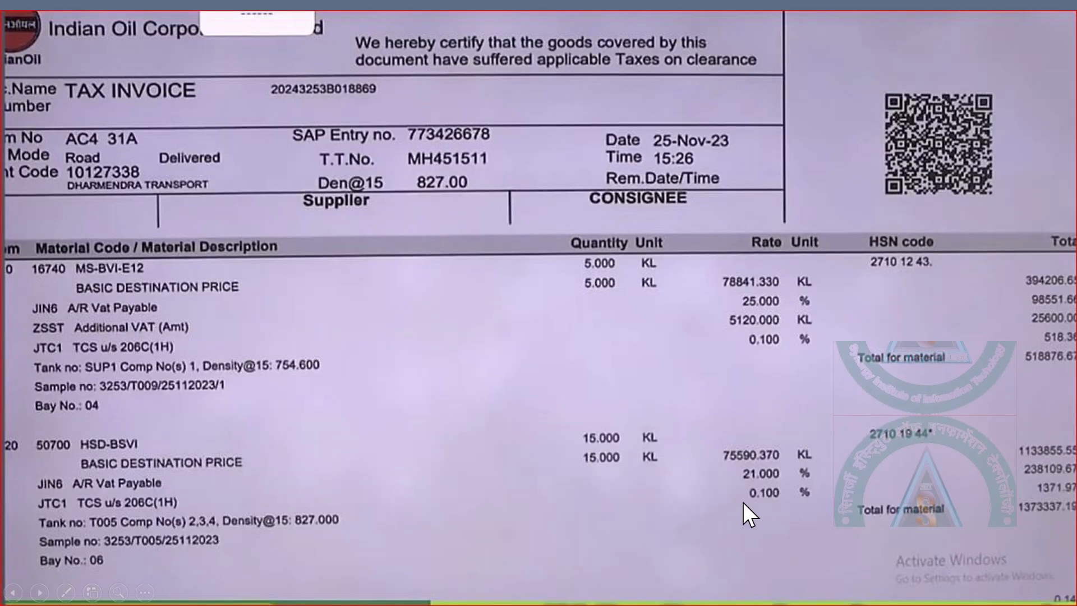
key("alt+Tab")
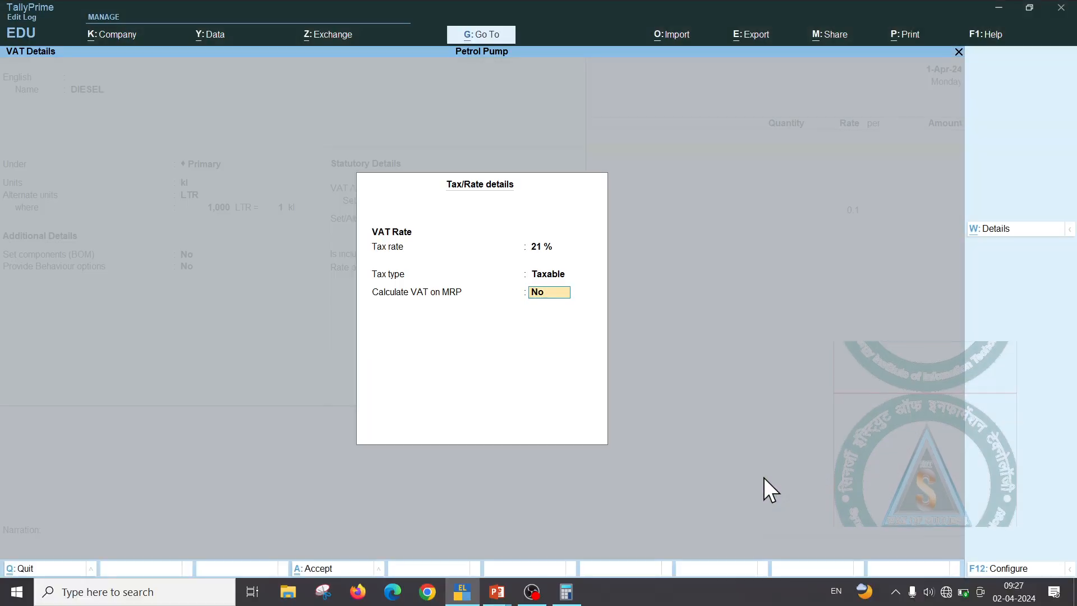
key("Return")
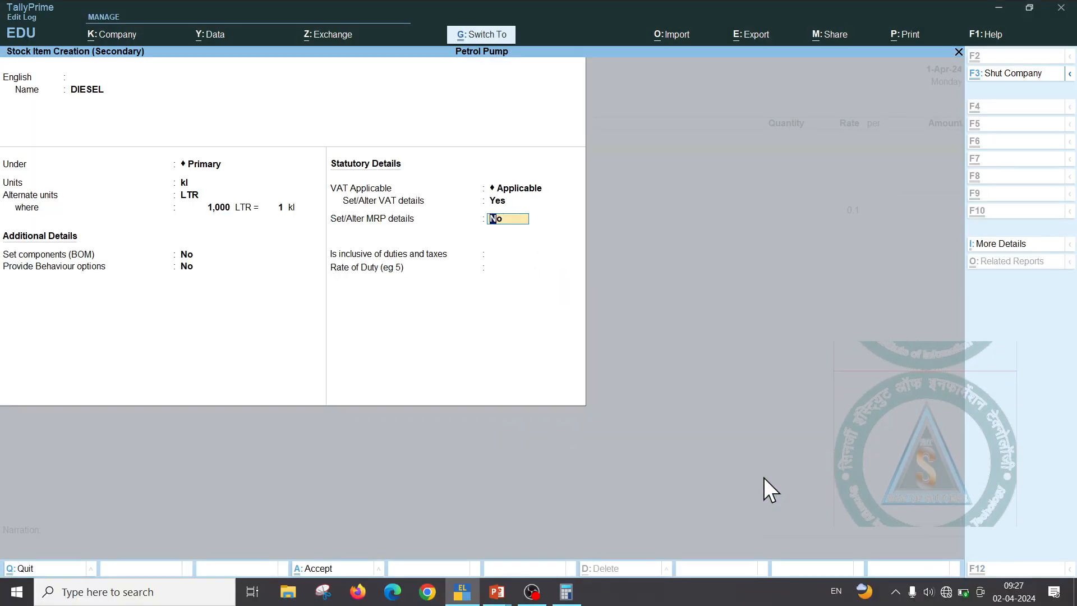
key("ctrl+a")
Enter 15 kl of DIESEL at 75,590.37, checking the rate and 13,73,337.19 total against the invoice
type("15")
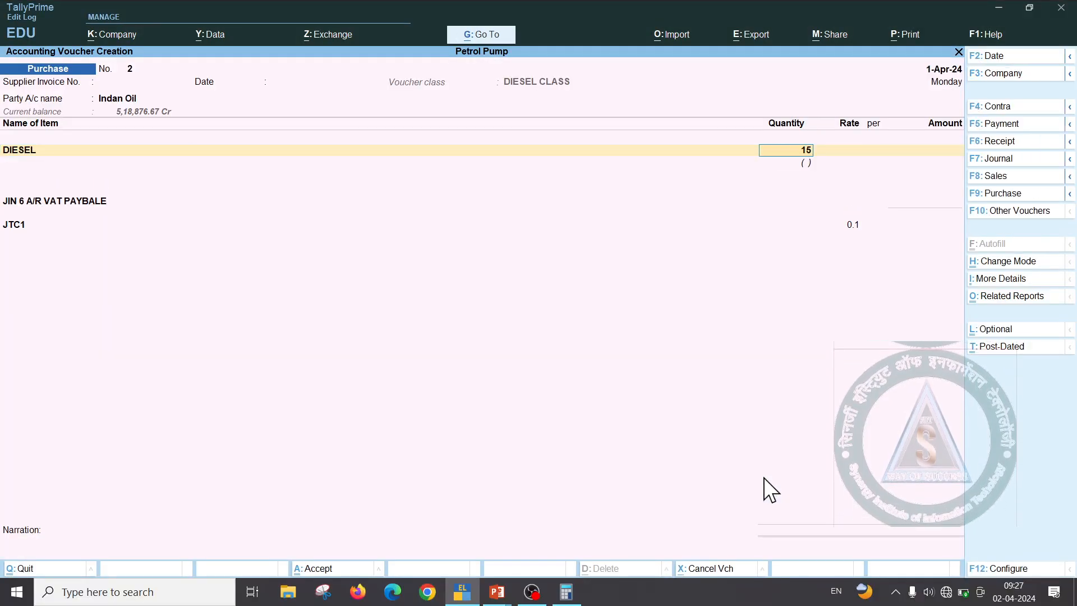
key("Return")
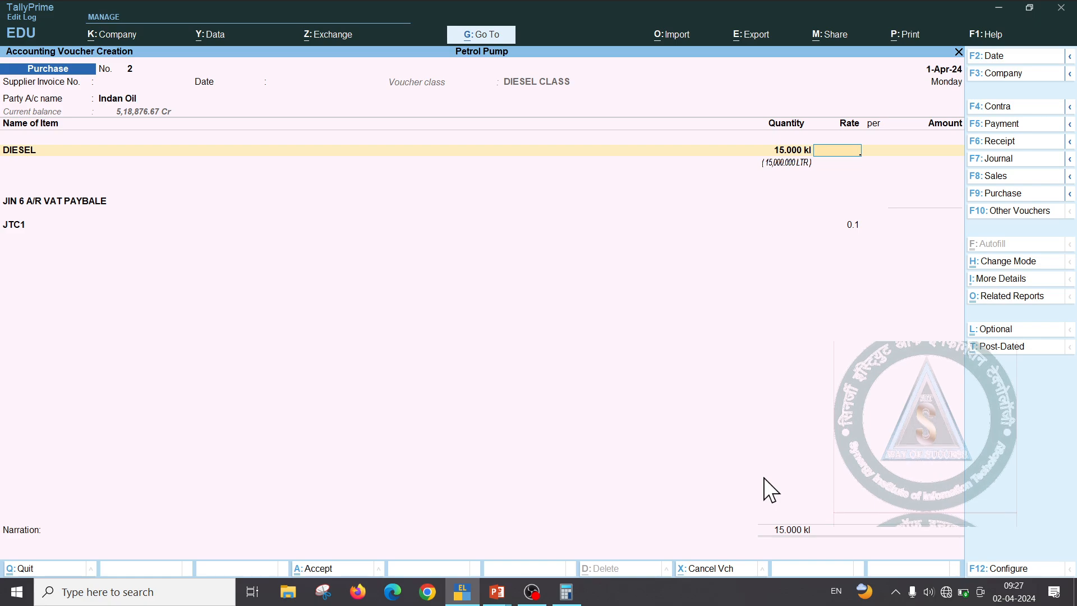
key("alt+Tab")
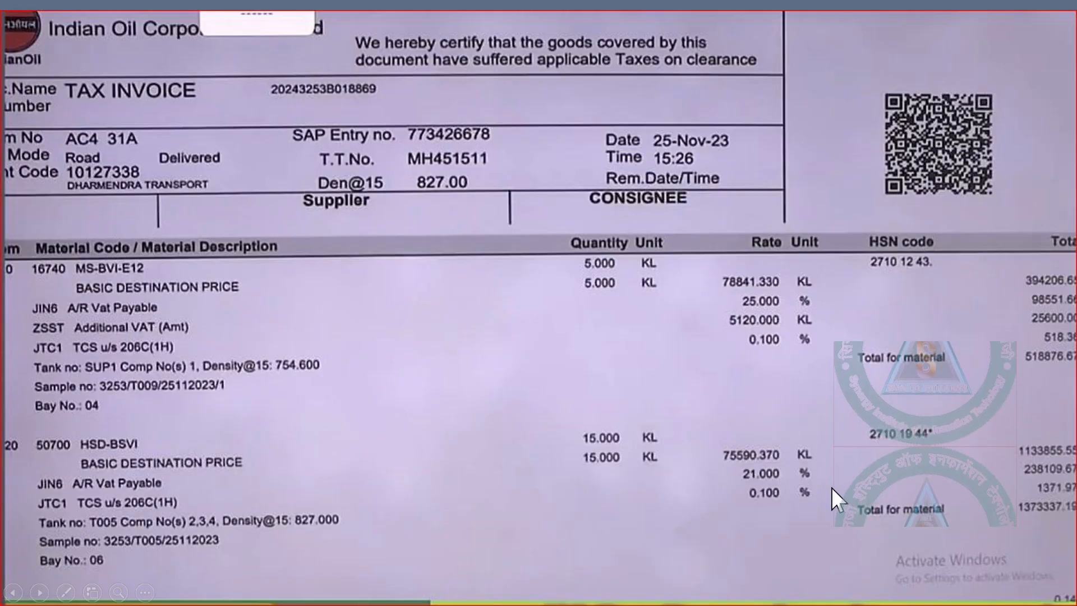
key("alt+Tab")
type("75,59")
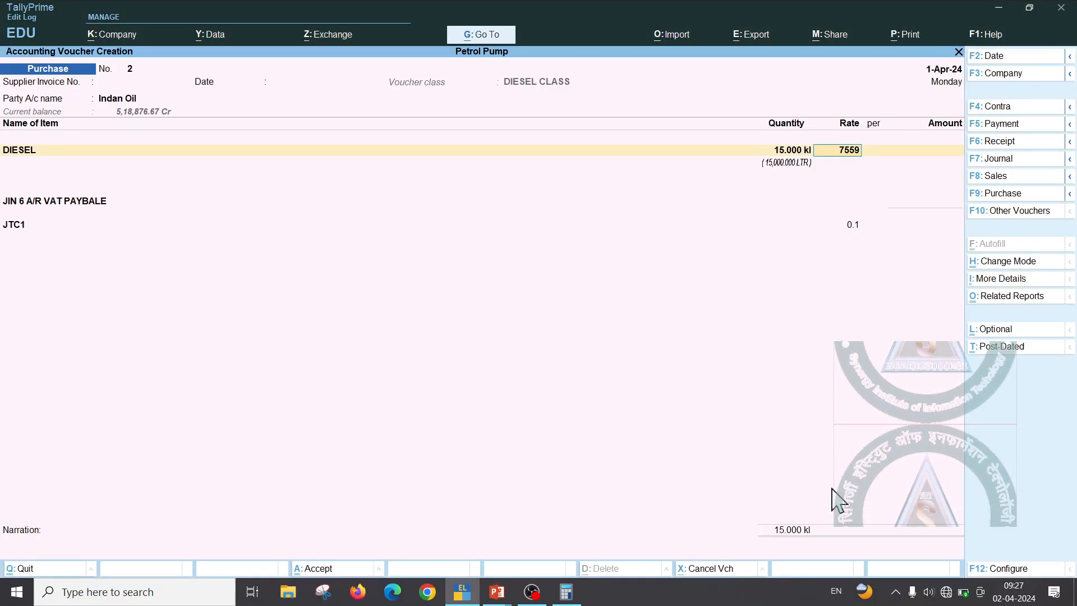
type("0.37")
key("Return")
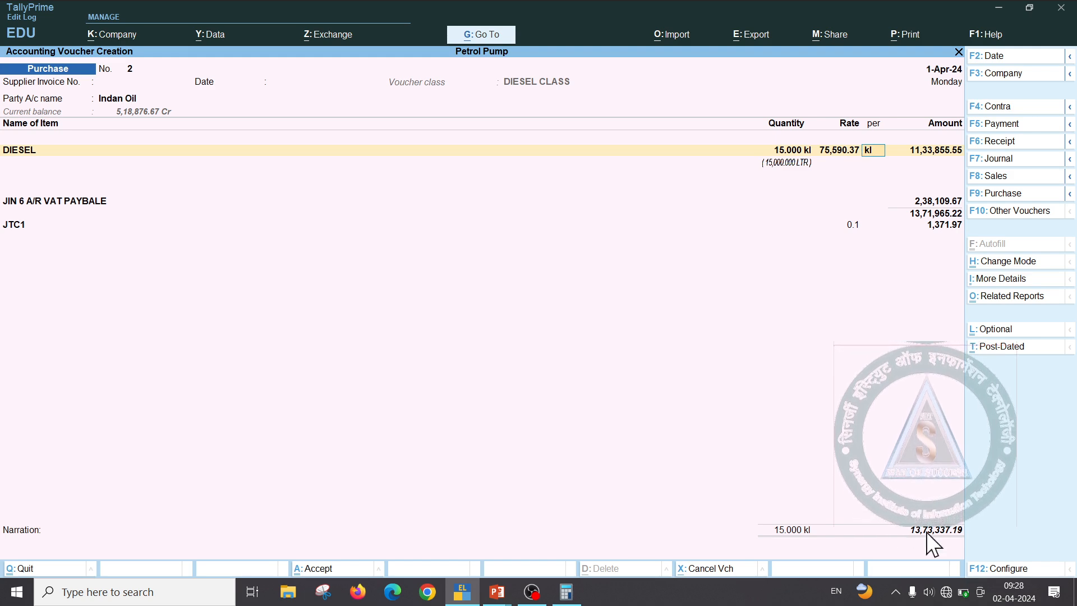
key("ctrl")
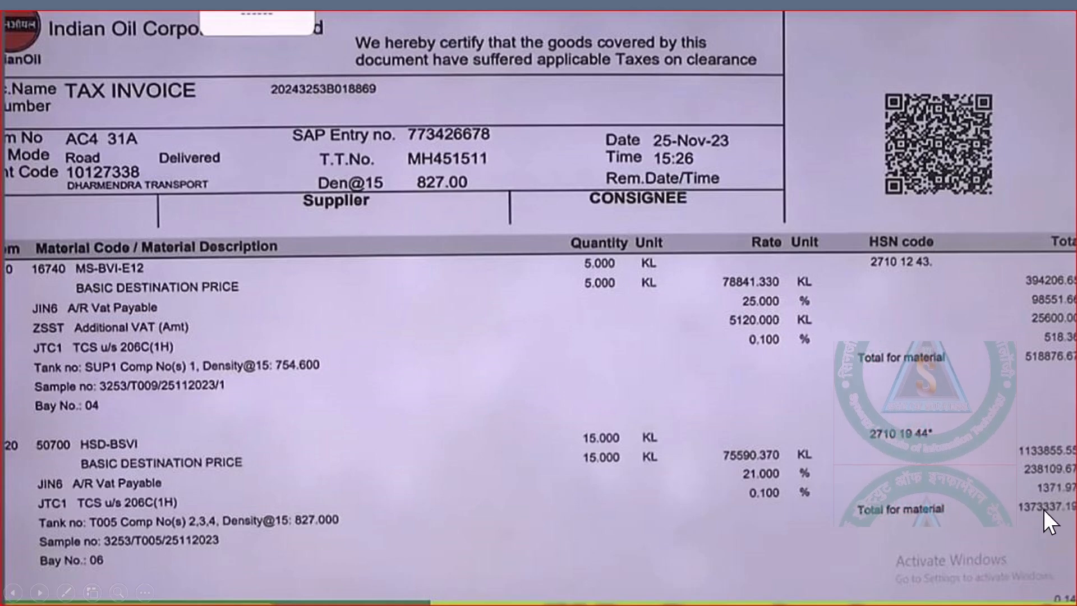
key("alt+Tab")
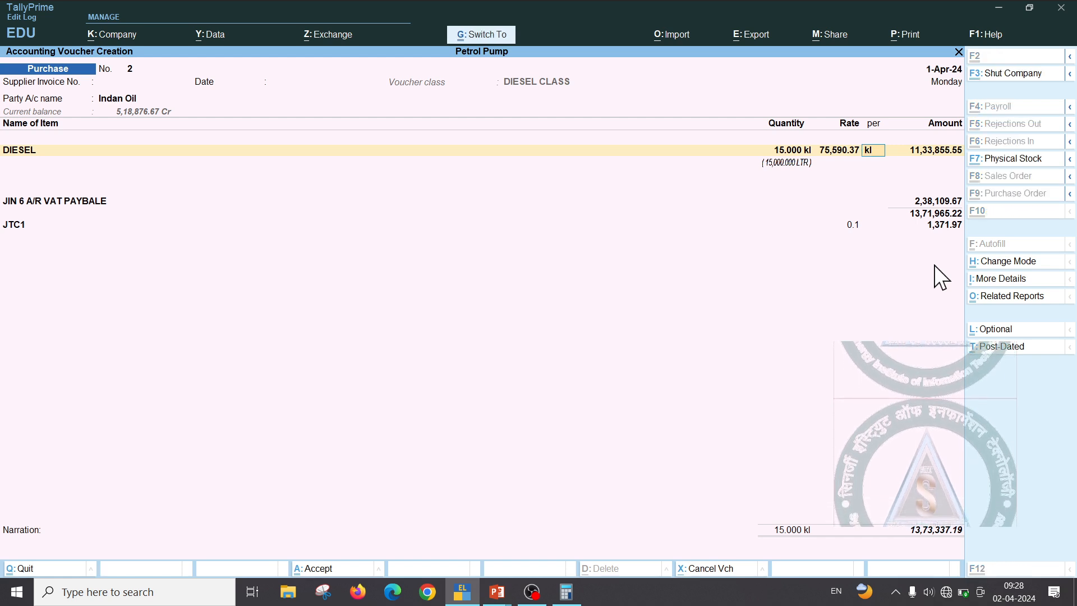
Save purchase voucher No. 2, start a blank Sales voucher, and bring up the Indian Oil invoice slide
key("ctrl+a")
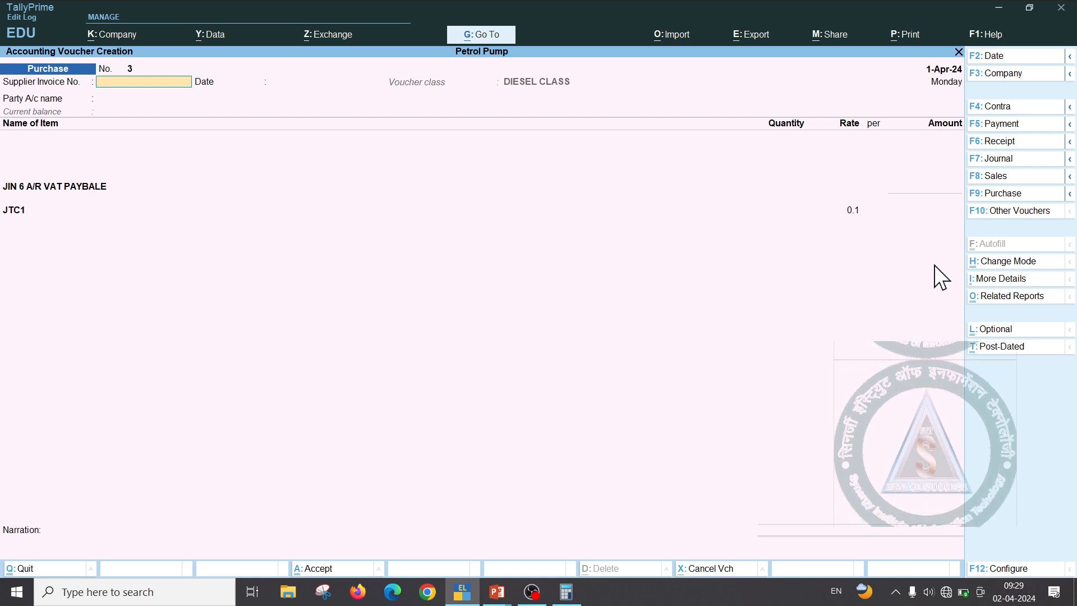
key("F8")
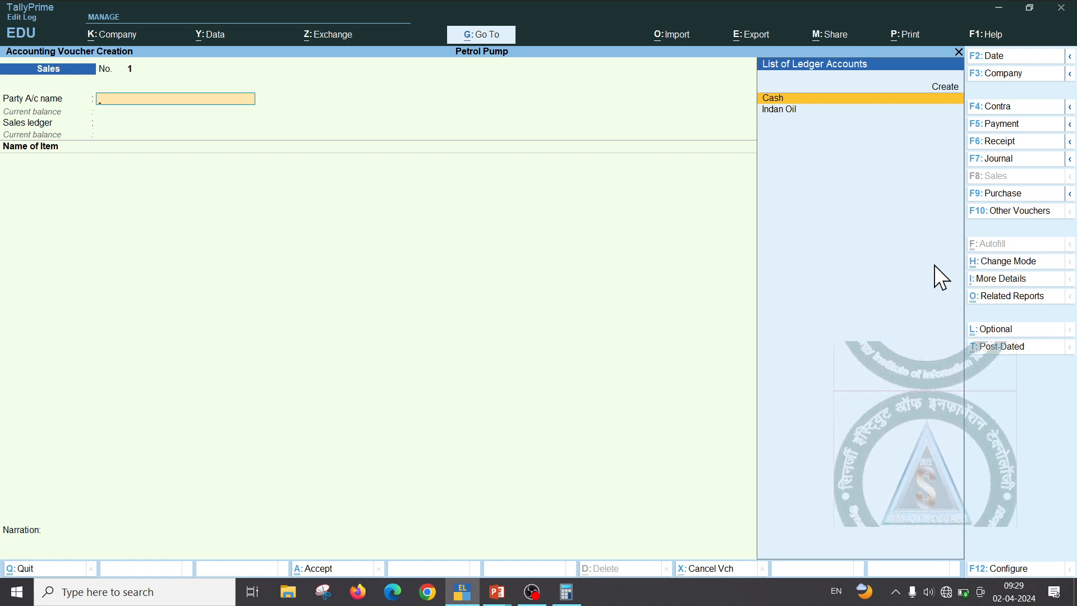
key("alt")
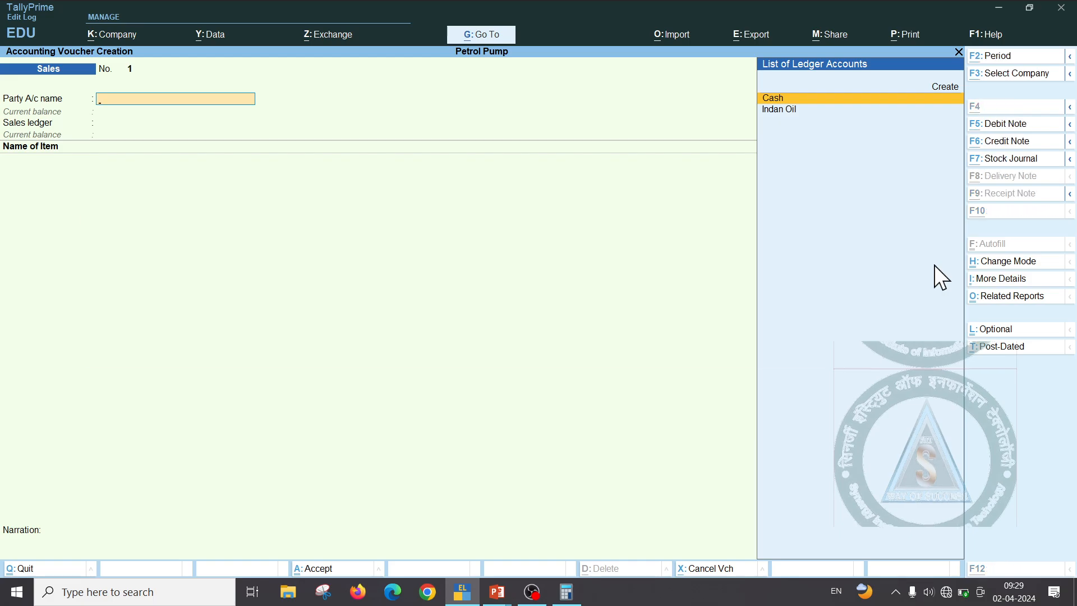
key("alt+Tab")
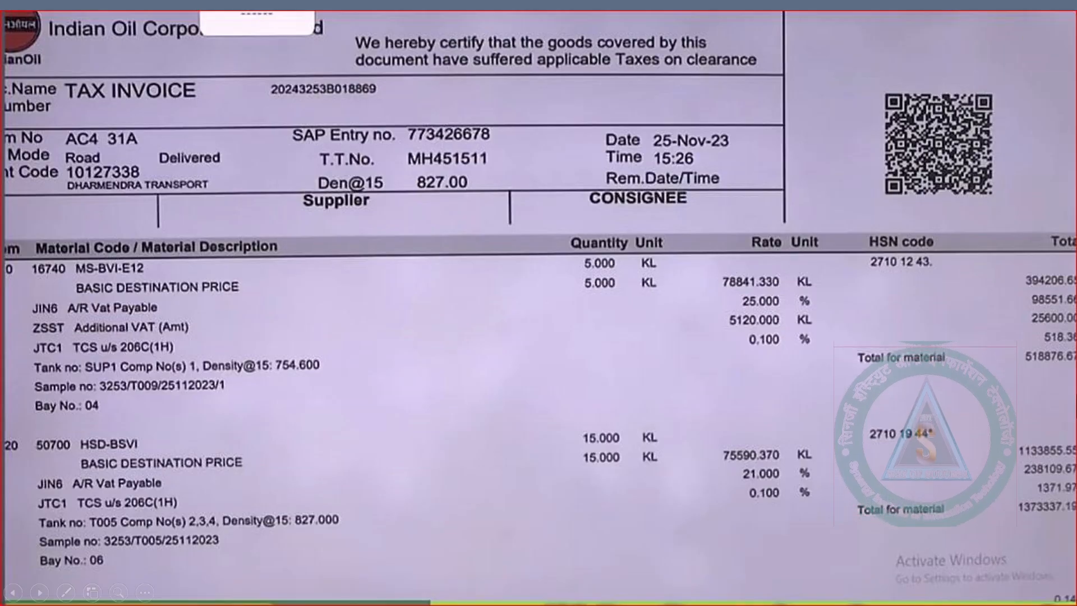
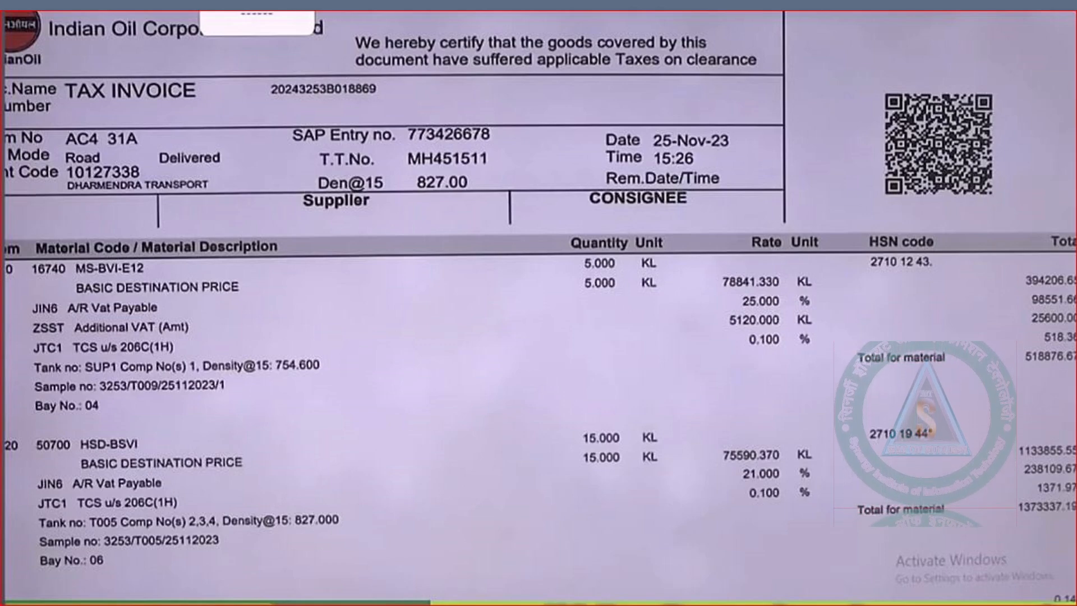
Return to TallyPrime from the invoice image and discard the empty Sales voucher
key("alt+Tab")
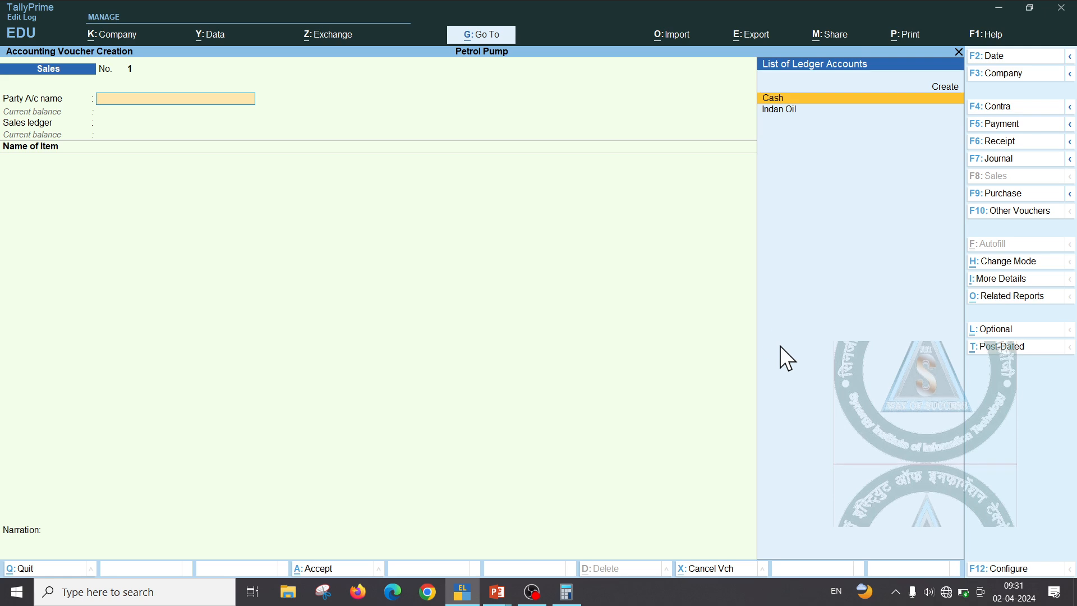
key("Escape")
key("Escape")
key("Escape")
Alter the Sales voucher type and add a new class named PETROL SALE
key("a")
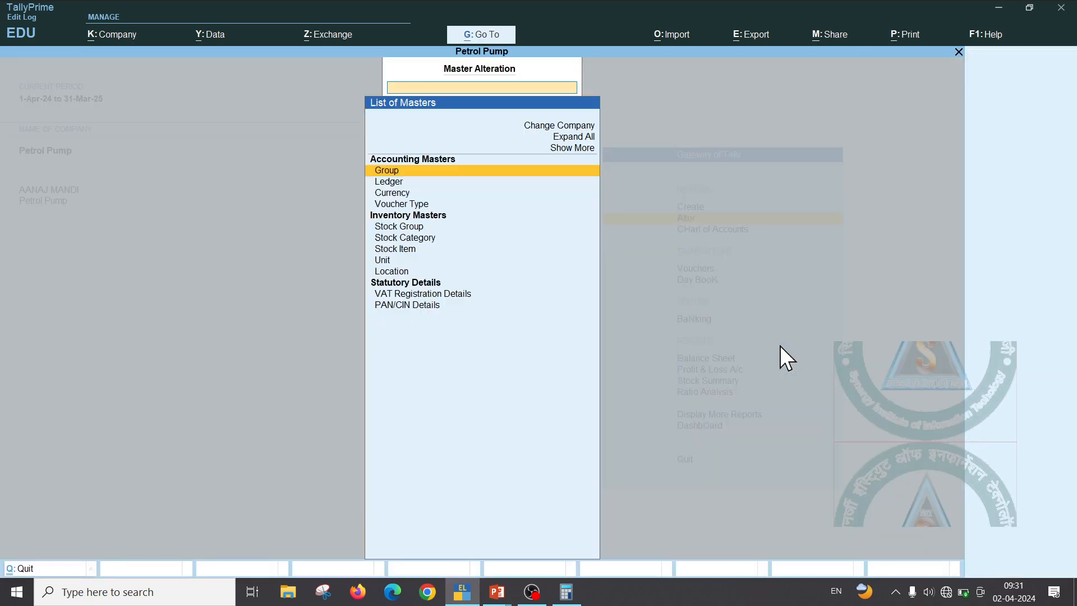
key("Down")
key("Down")
key("Down")
key("Return")
key("Down")
key("Down")
key("Down")
key("Down")
key("Down")
key("Down")
key("Down")
key("Down")
key("Down")
key("Down")
key("Down")
key("Down")
key("Down")
key("Down")
key("Down")
key("Down")
key("Down")
key("Down")
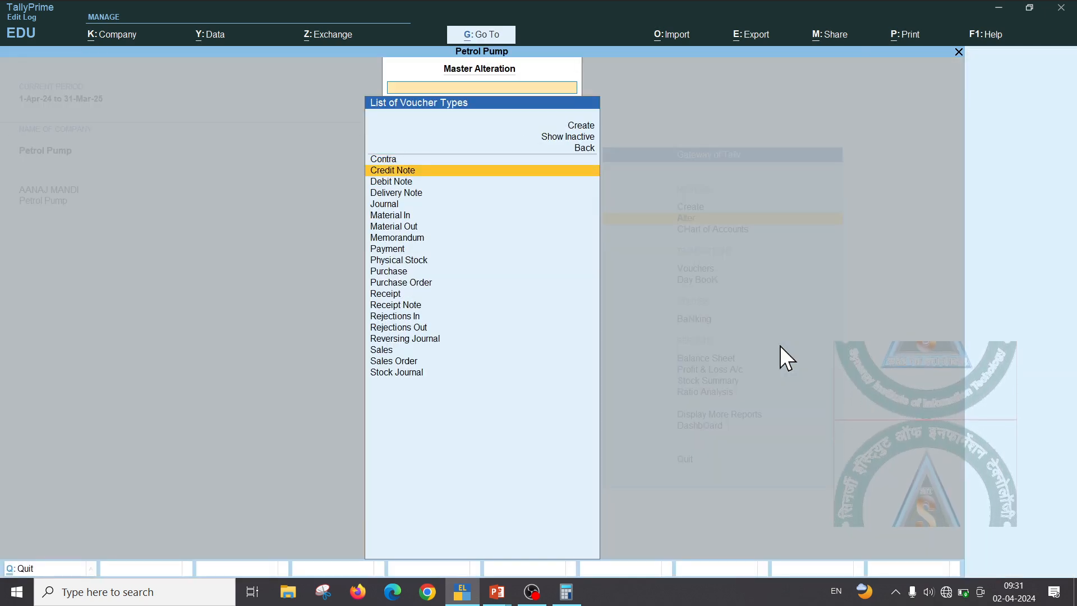
key("Return")
key("Return")
key("Return")
key("Return")
key("Return")
key("Return")
key("Return")
key("Return")
key("Return")
key("Return")
key("Return")
key("Return")
key("Return")
key("Return")
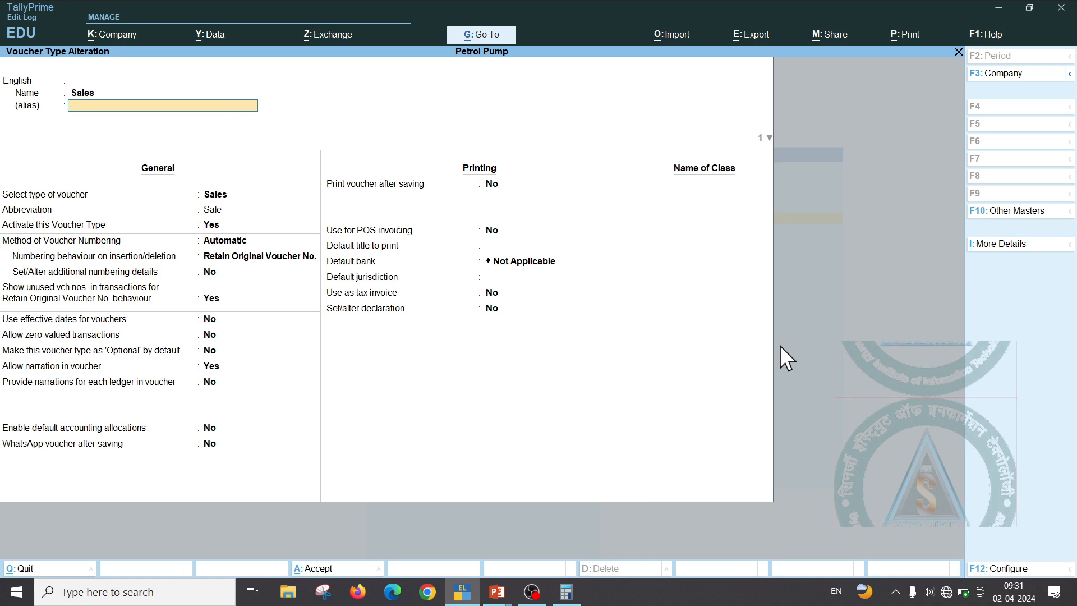
key("Return")
key("Return")
key("Return")
key("Return")
key("Return")
key("Return")
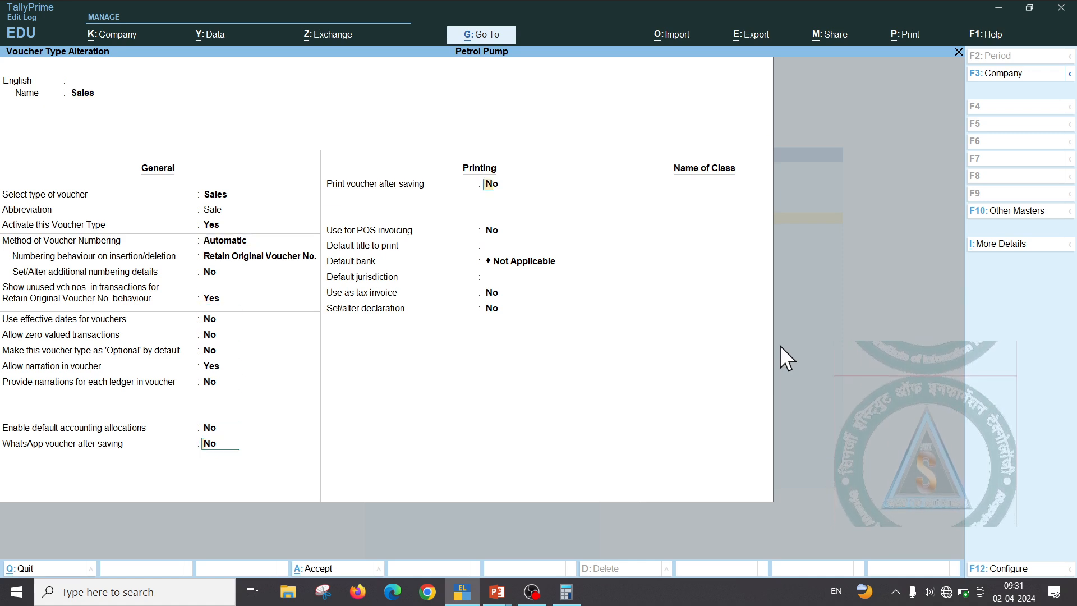
key("Return")
key("Return")
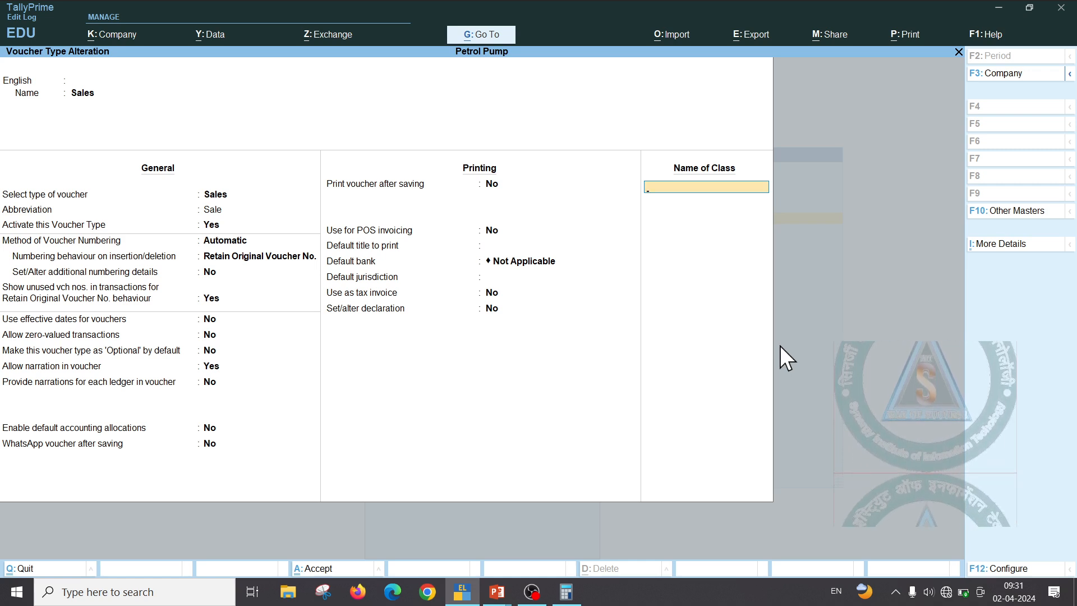
type("PETRO")
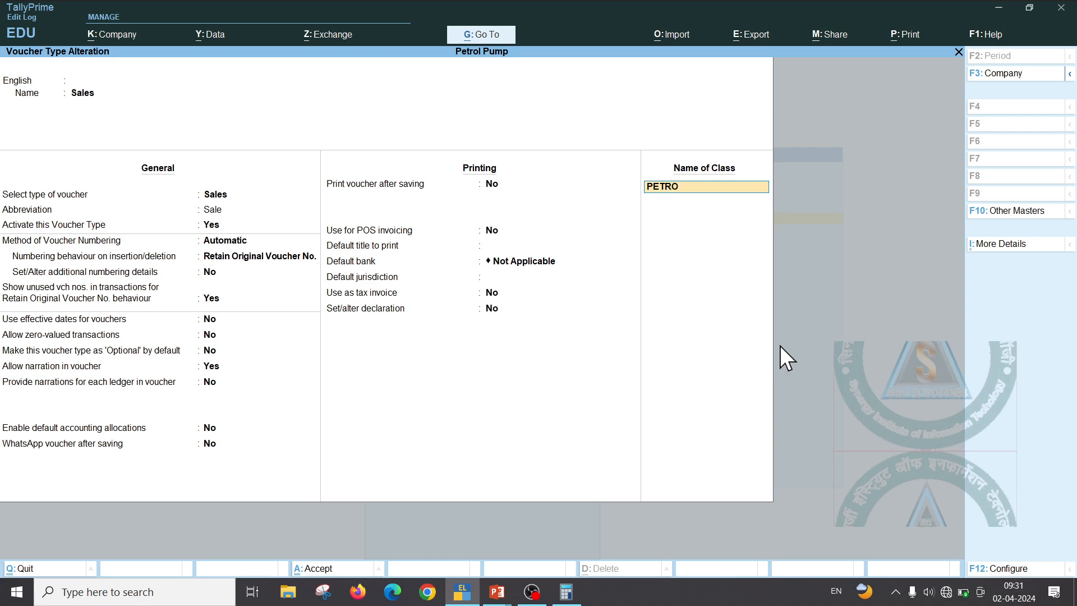
type("L SALE")
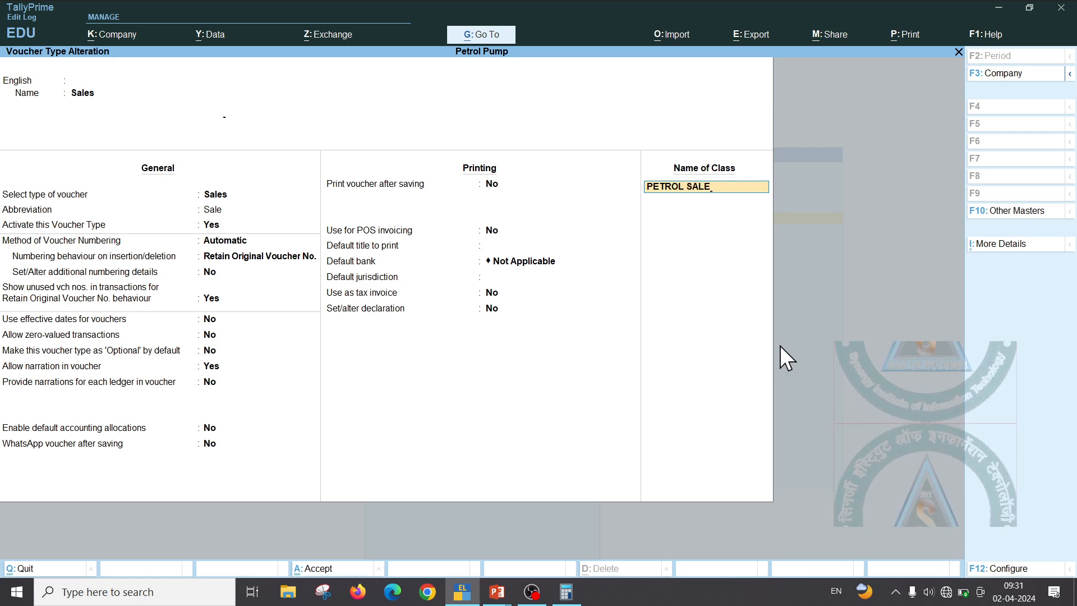
key("Return")
Include the Bank Accounts, Cash-in-Hand and Sundry Debtors groups in the PETROL SALE class
key("Down")
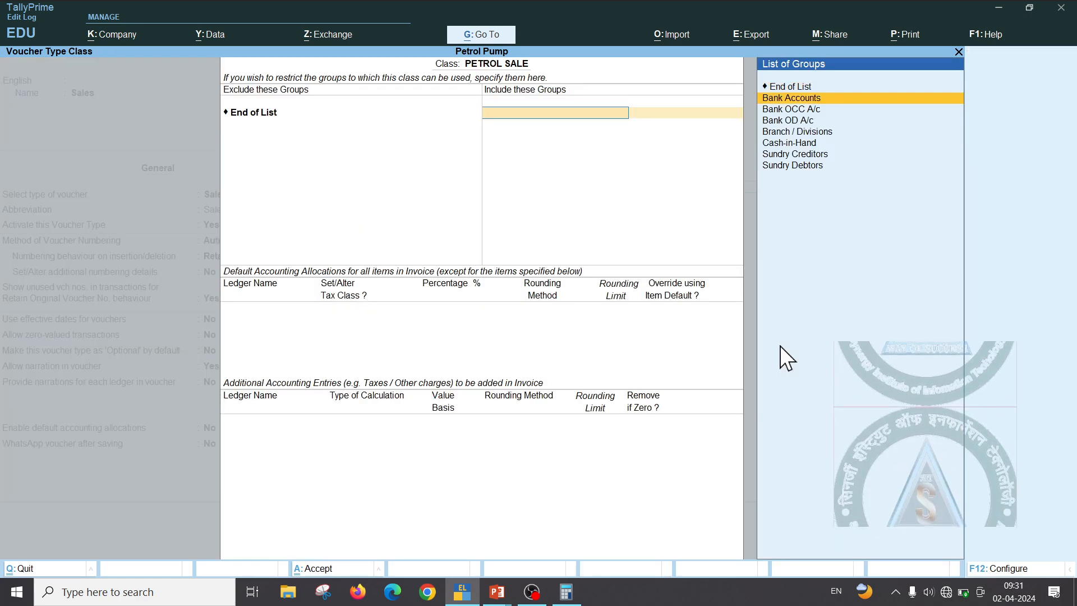
key("Return")
key("Down")
key("Down")
key("Down")
key("Down")
key("Return")
key("Down")
key("Down")
key("Down")
key("Down")
key("Down")
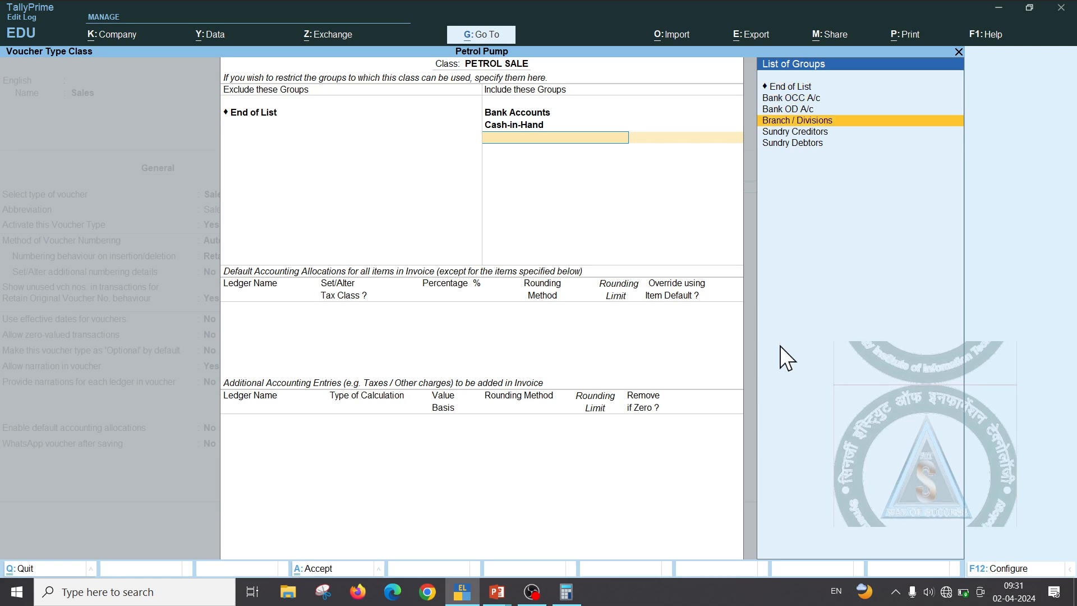
key("Return")
key("Return")
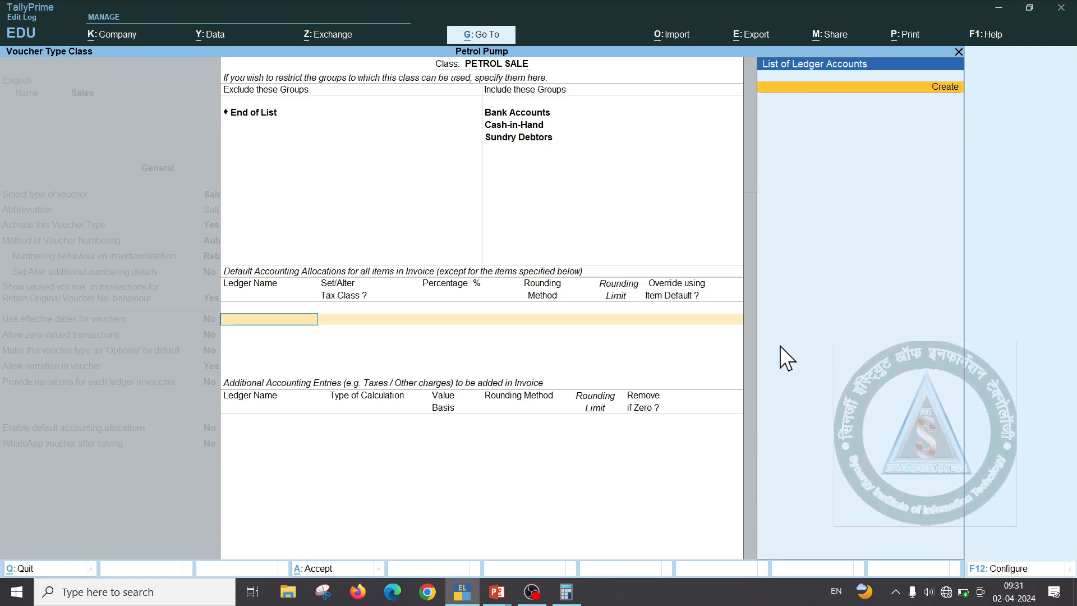
Create the SALE@PETROL ledger under Sales Accounts and allocate 100% to it
key("Return")
type("SALE")
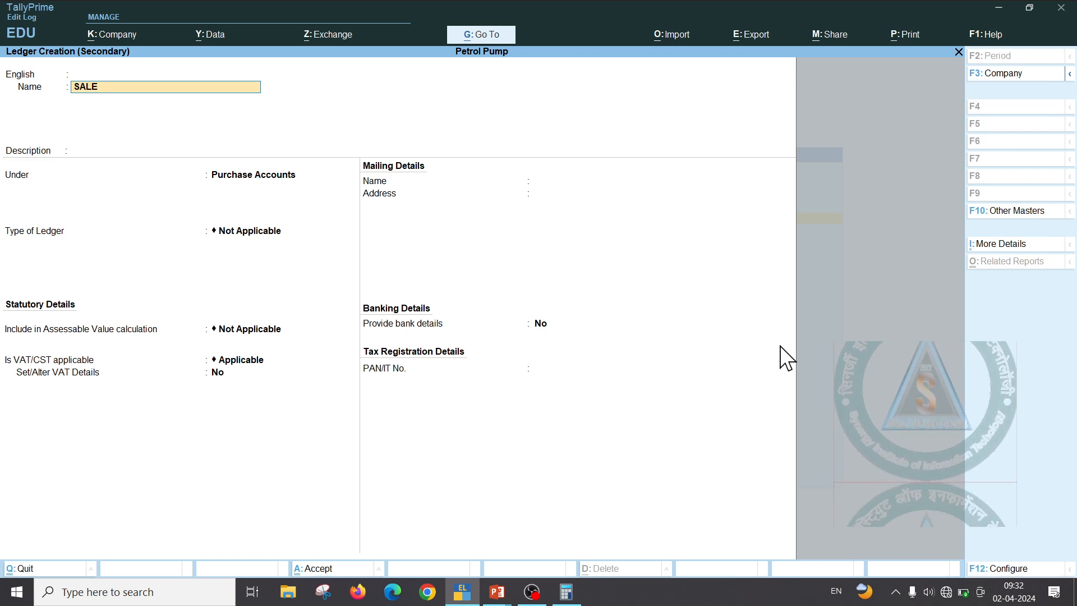
type("@P")
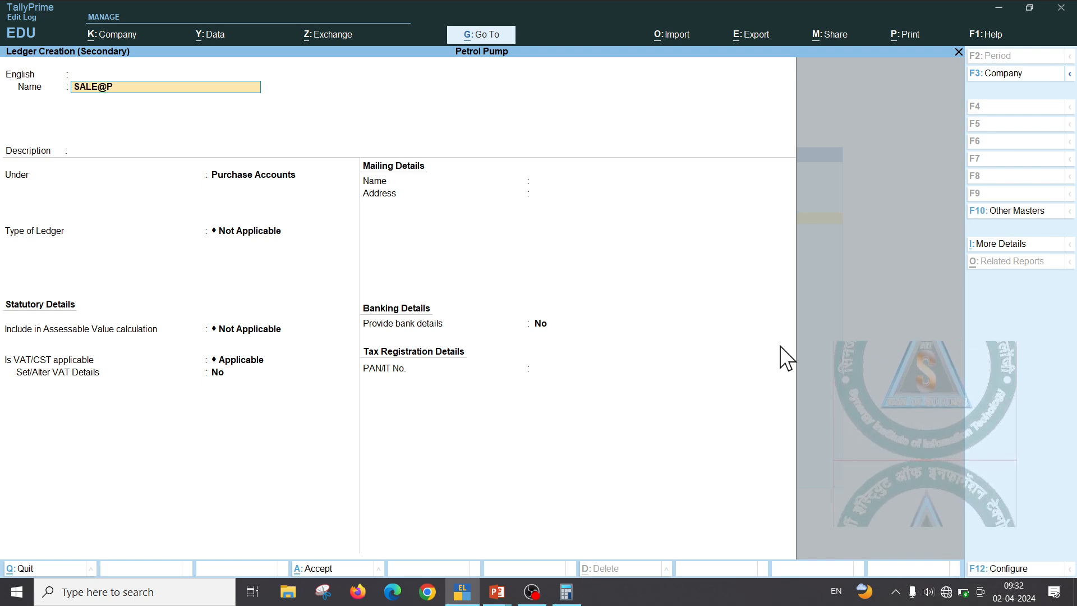
type("ER")
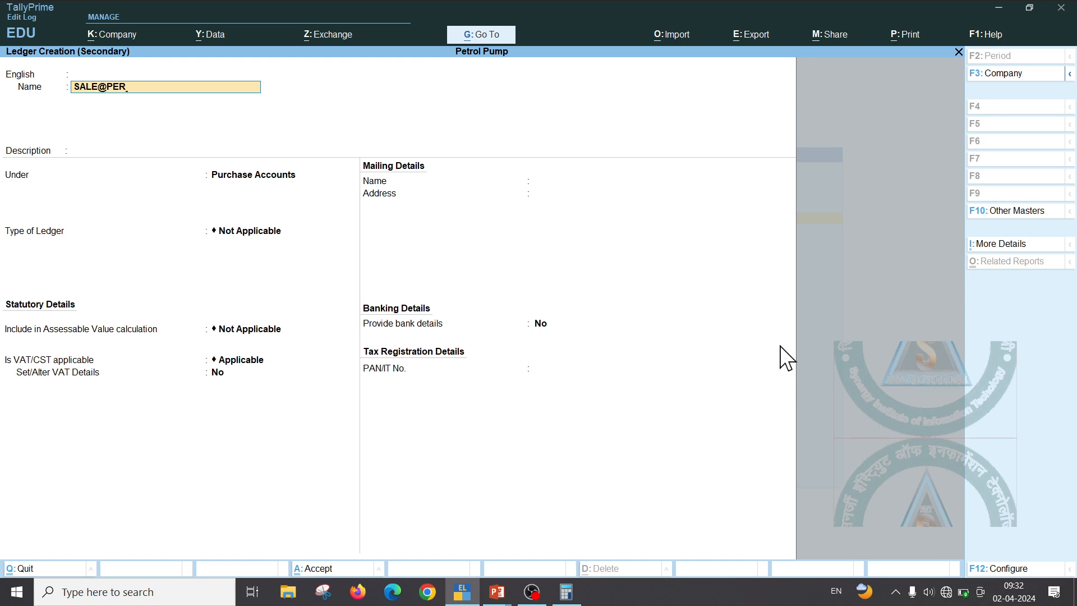
key("BackSpace")
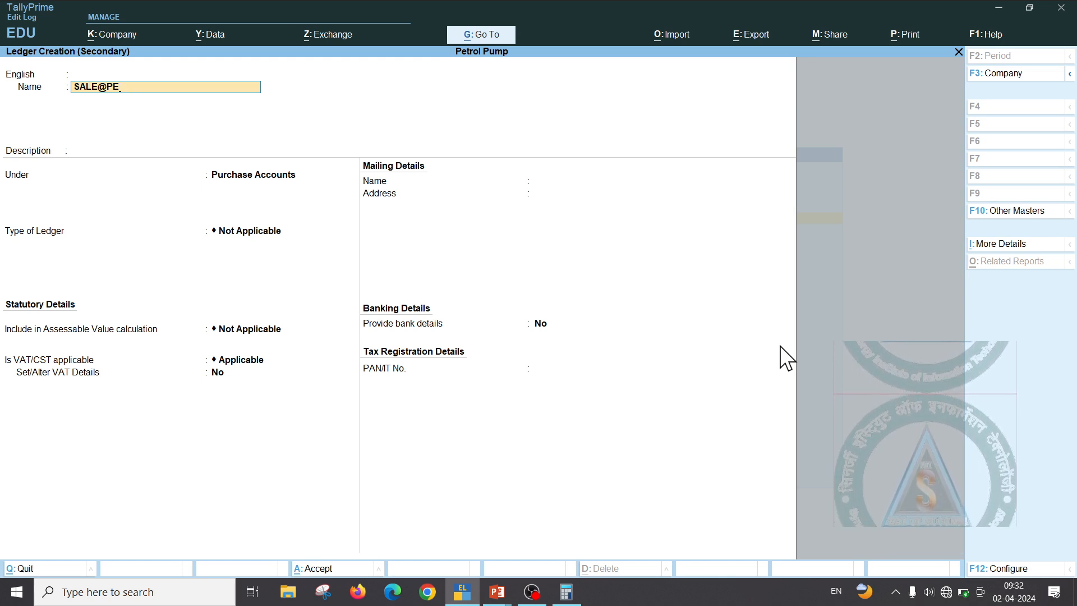
type("TROL")
key("Return")
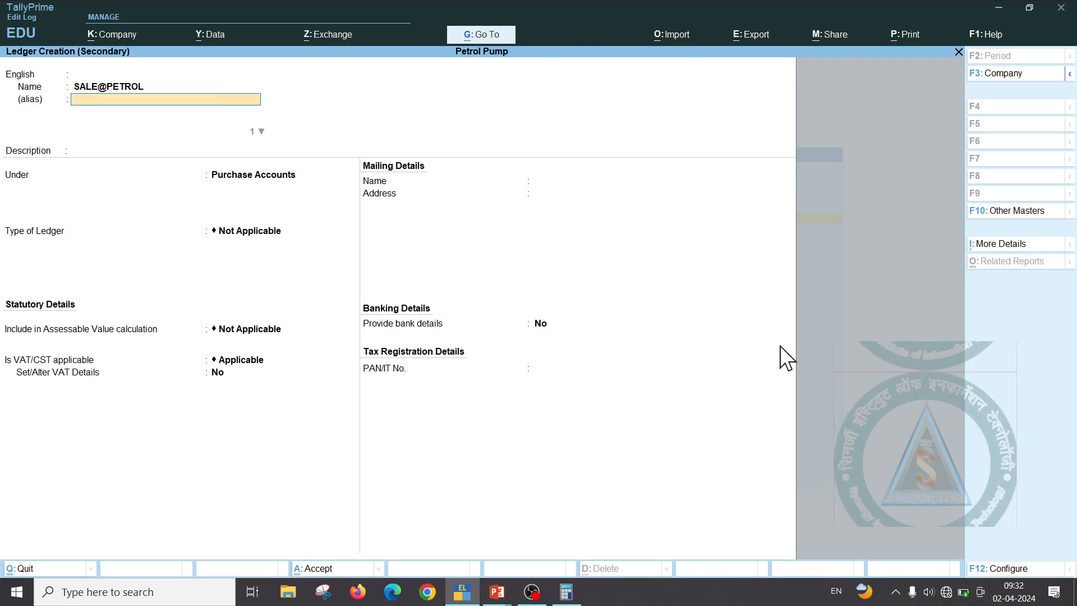
key("Return")
key("Return")
type("S")
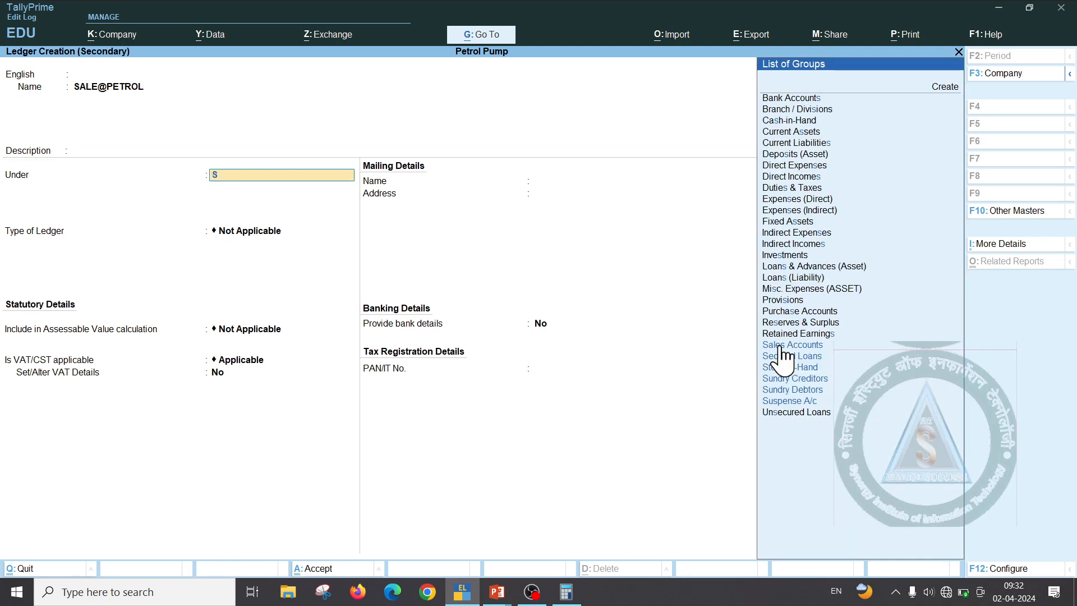
left_click(779, 346)
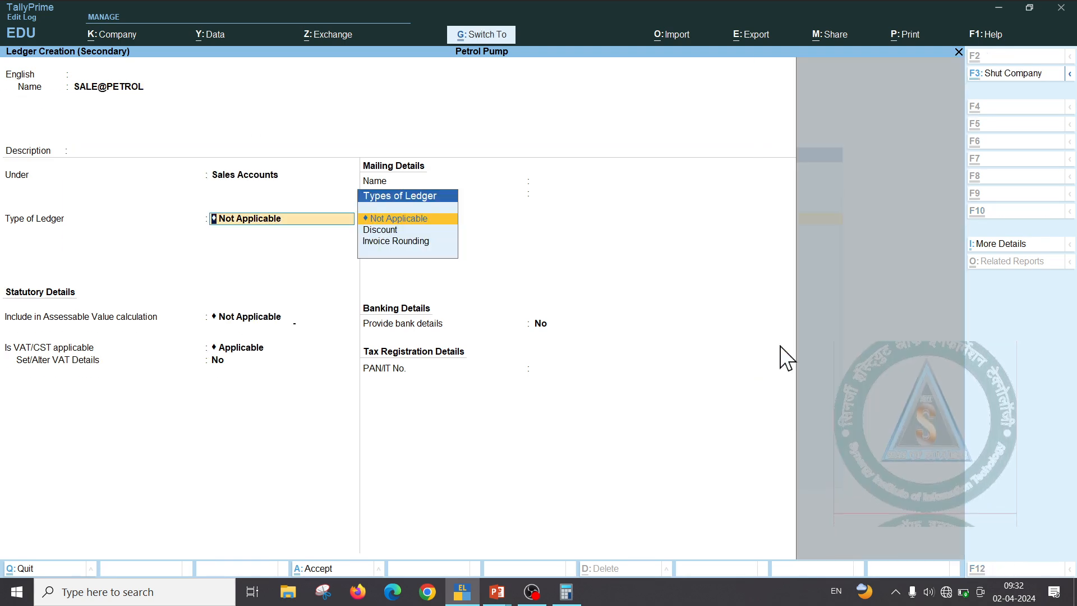
key("ctrl+a")
key("Return")
key("Return")
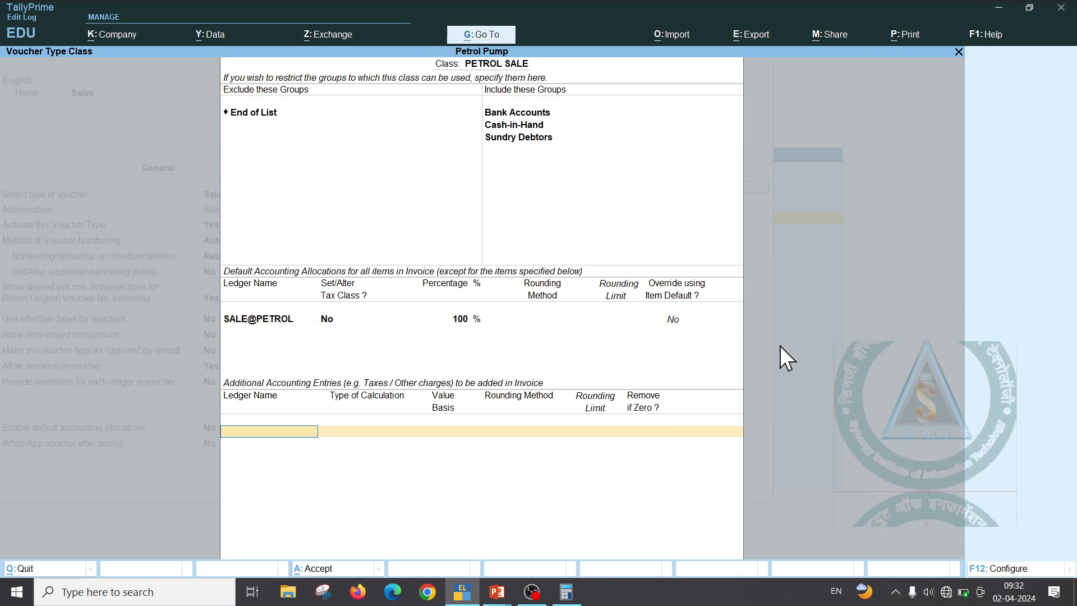
Add JIN 6 A/R VAT PAYBALE as VAT and ZSST ADDILIONAL VAT at 5120 based on quantity
type("J")
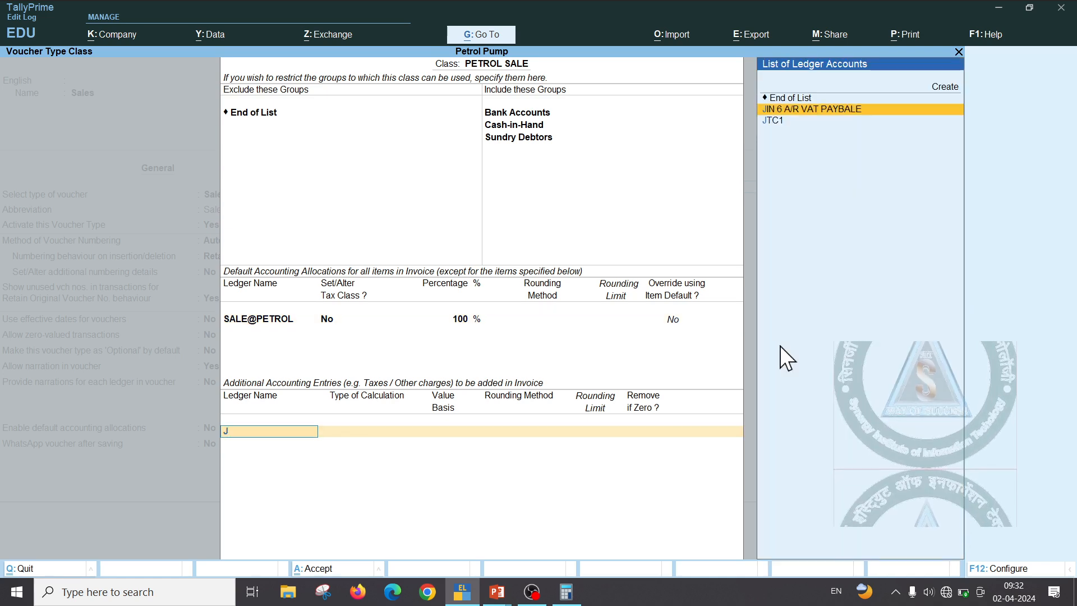
key("Return")
key("Return")
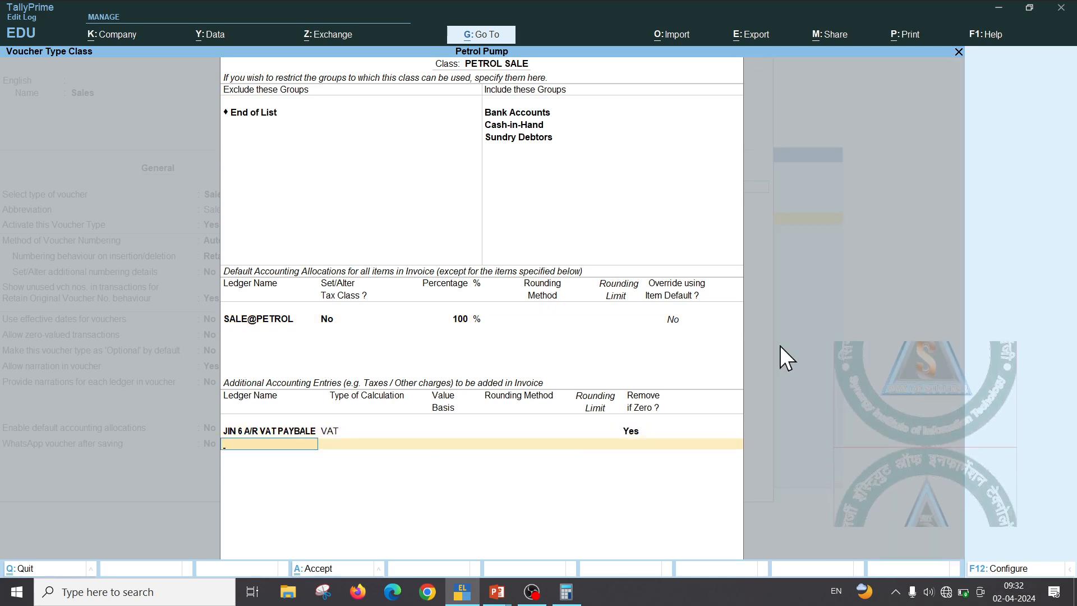
type("Z")
key("Return")
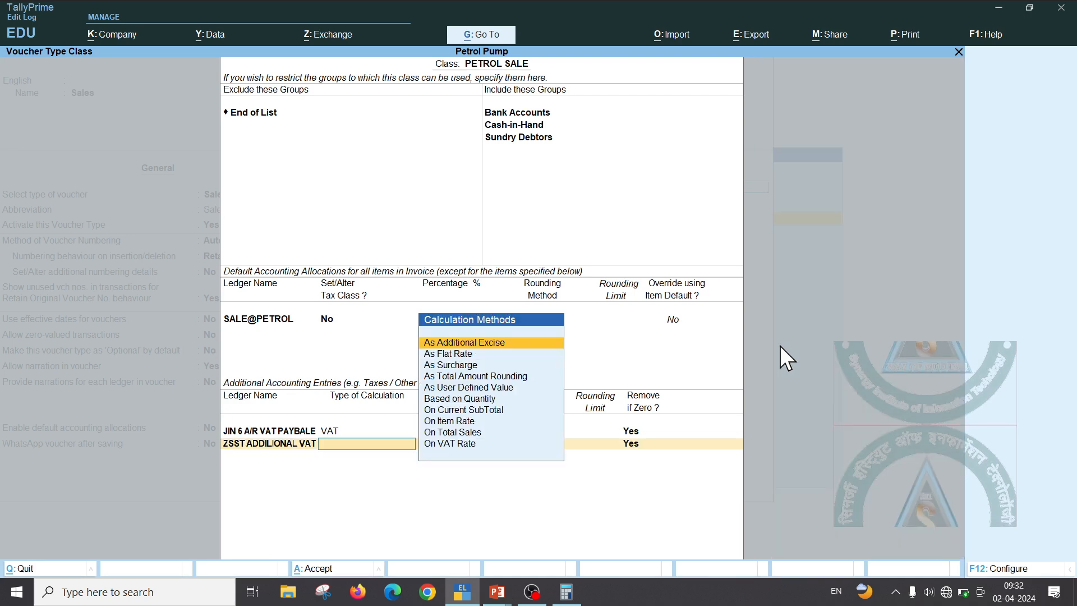
key("Down")
key("Down")
key("Down")
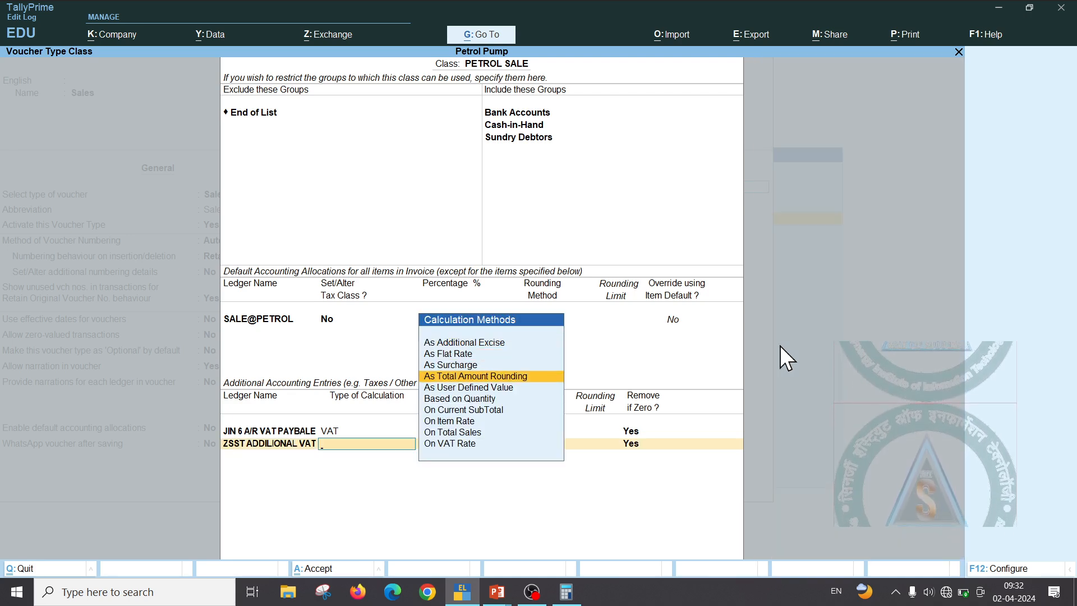
key("Down")
key("Down")
key("Return")
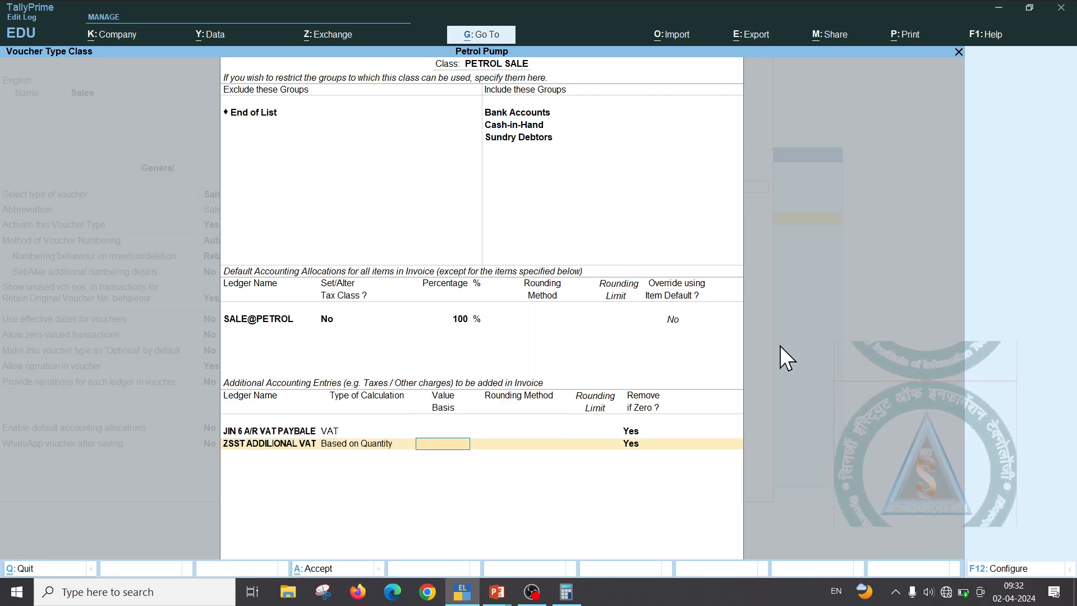
type("5120")
key("Return")
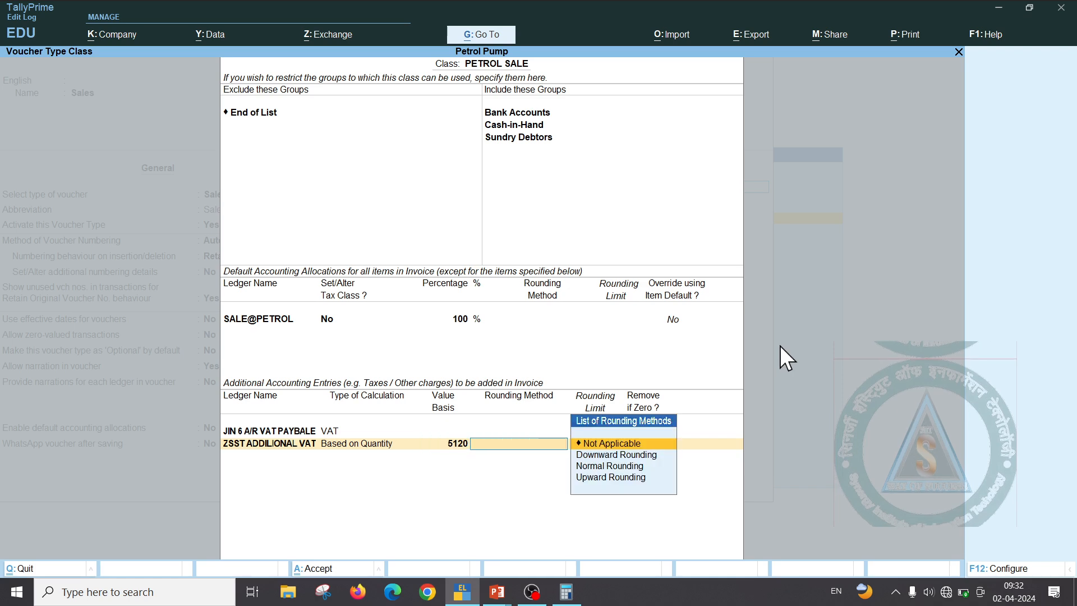
key("Return")
key("Return")
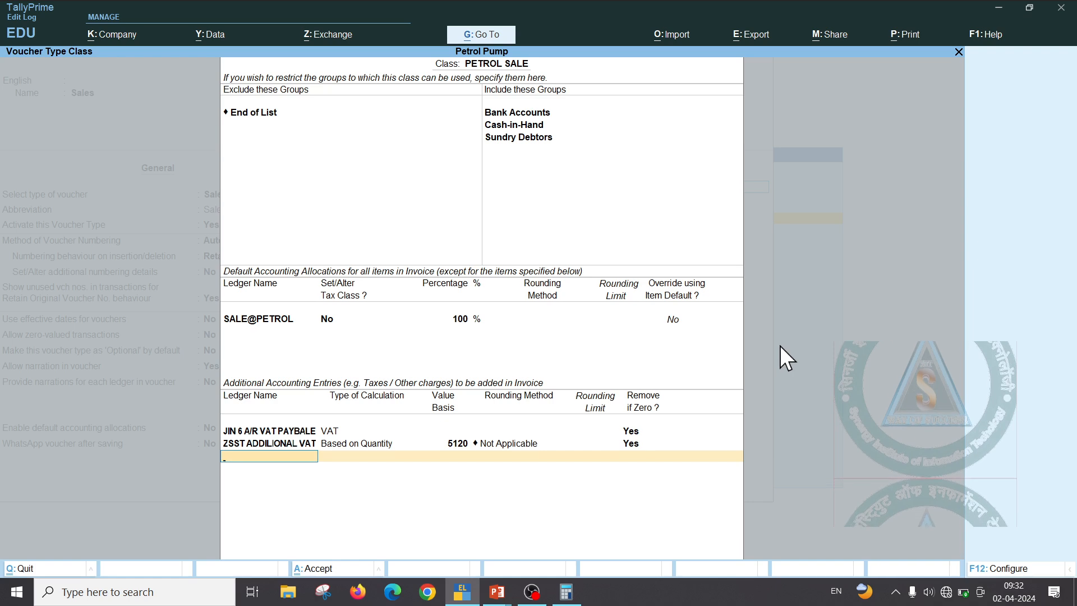
Add JTC1 calculated on the current subtotal at 0.1 with no rounding
key("Down")
key("Down")
key("Return")
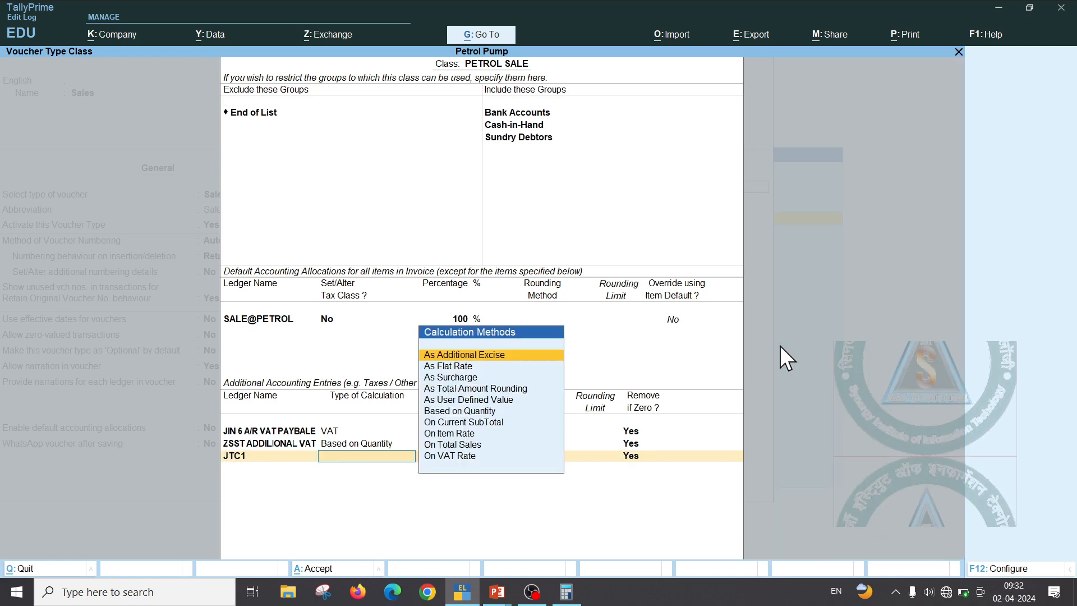
key("Down")
key("Down")
key("Down")
key("Down")
key("Down")
key("Down")
key("Return")
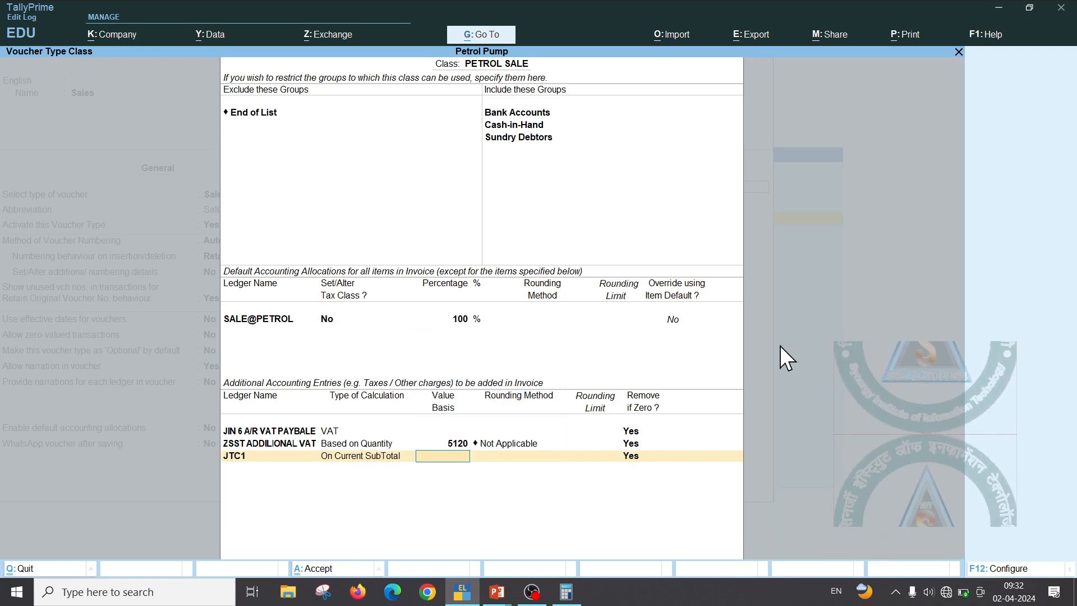
type("0.1")
key("Return")
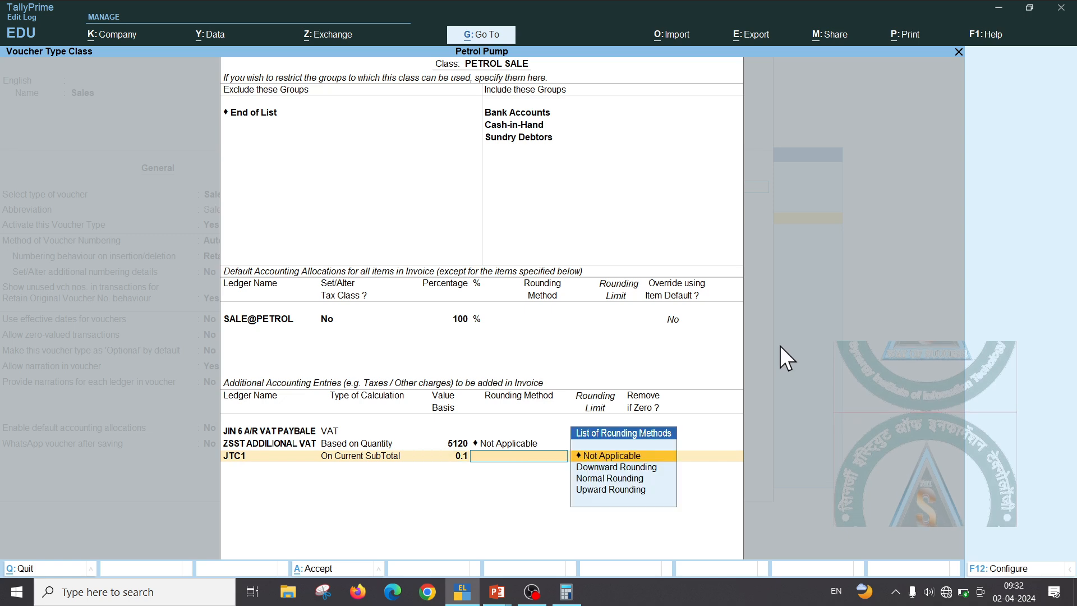
key("Return")
key("Return")
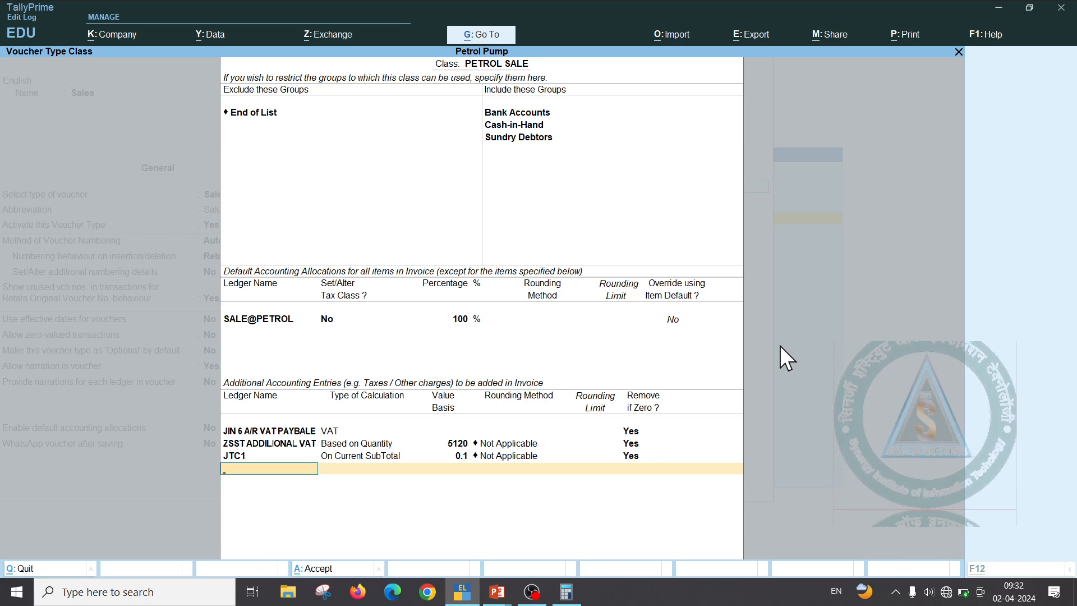
key("alt+c")
Create the DEALER COMM. ledger under Indirect Incomes
type("DE")
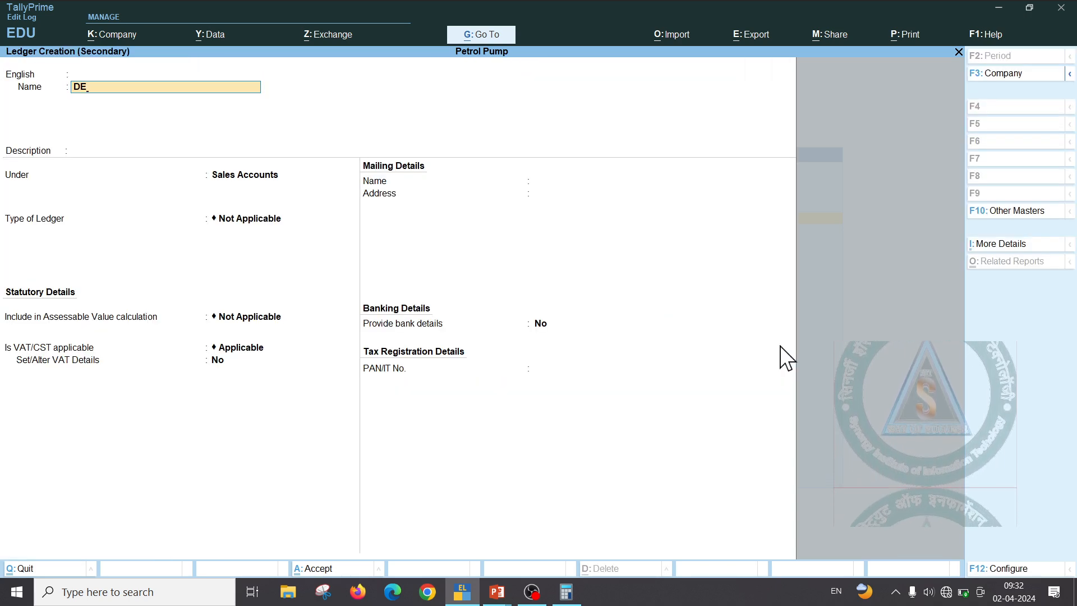
type("ALER")
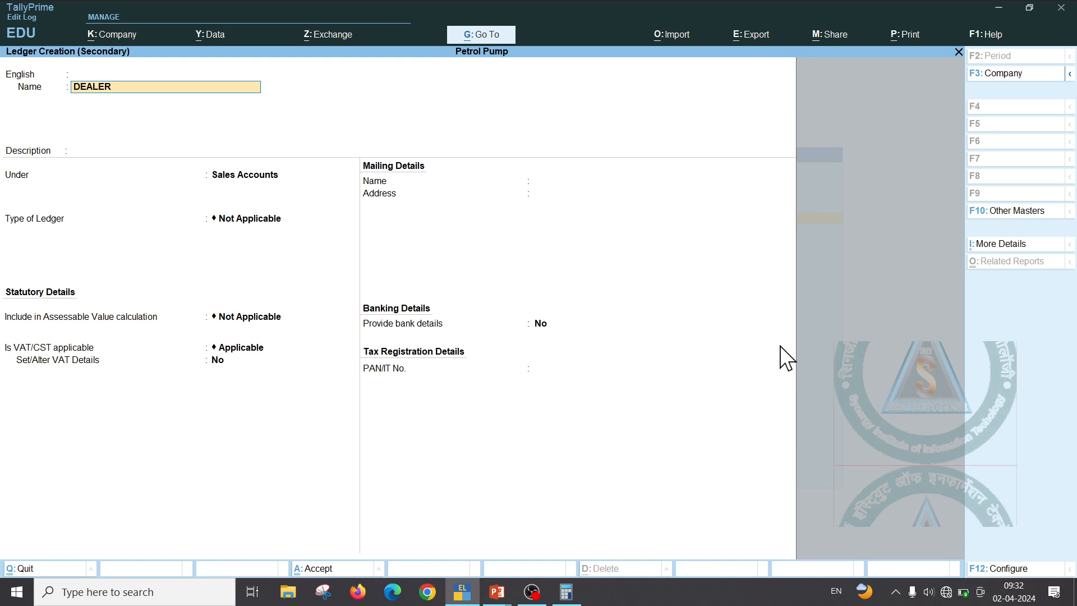
type(" COMM.")
key("Return")
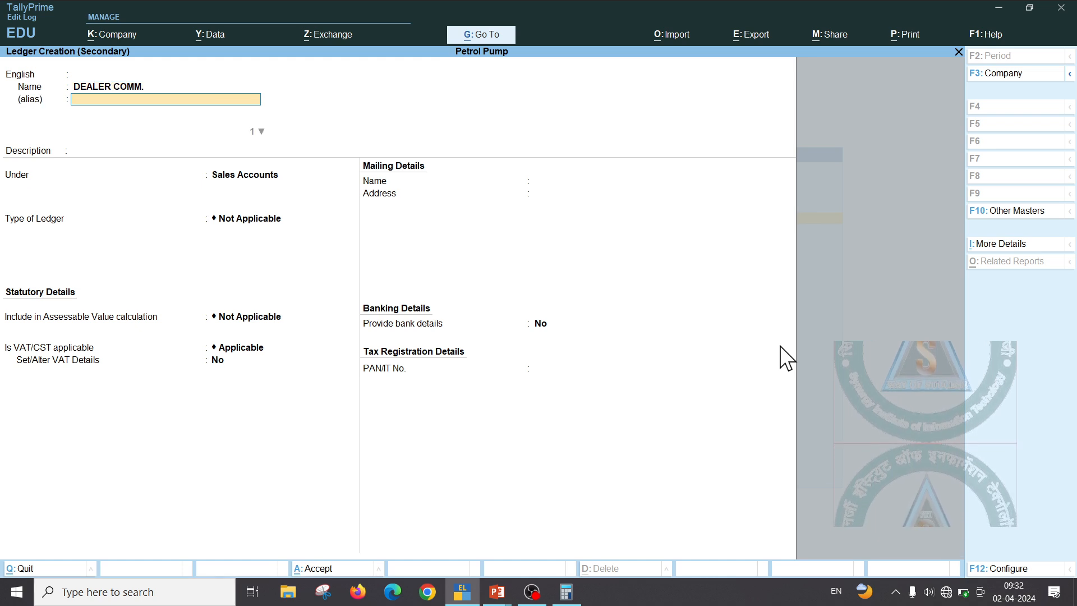
key("Return")
key("Return")
type("I")
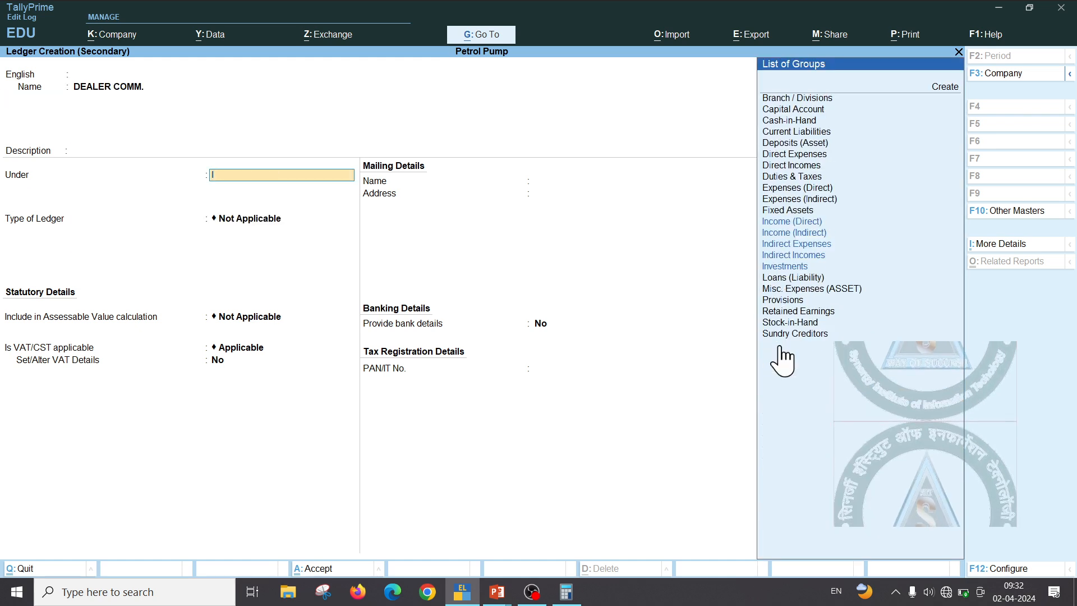
key("Down")
key("Down")
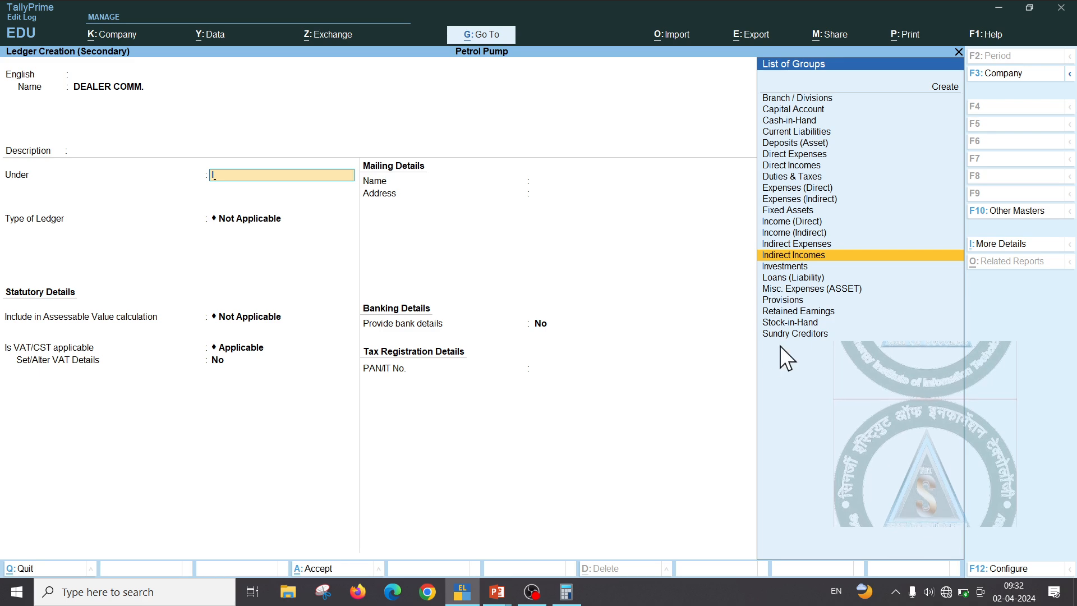
key("Return")
key("ctrl+a")
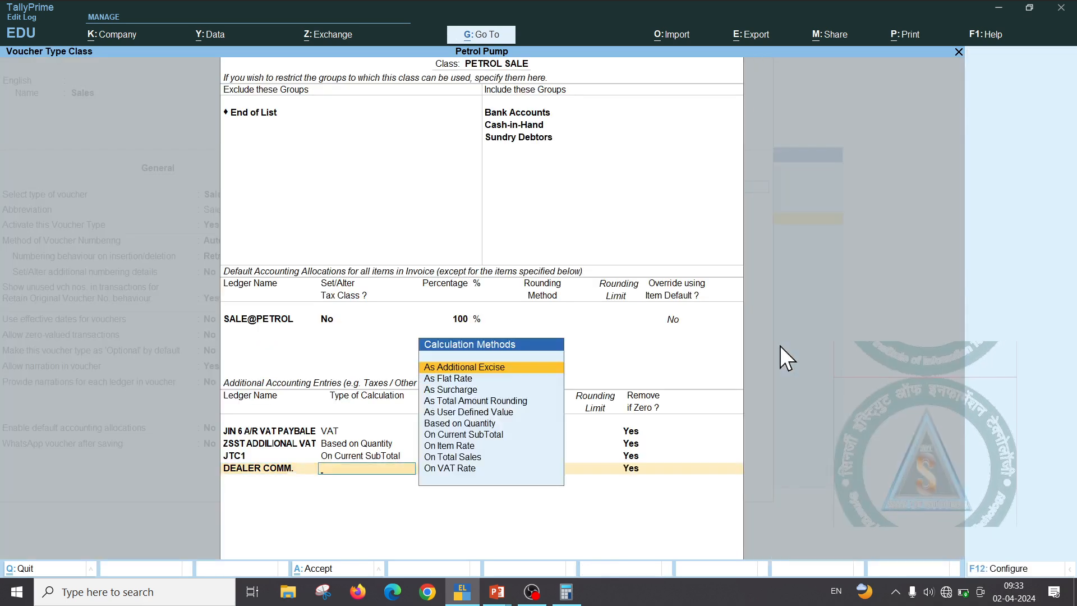
Add DEALER COMM. at 3.3 based on quantity, unrounded, and save the PETROL SALE class
key("Down")
key("Down")
key("Down")
key("Down")
key("Down")
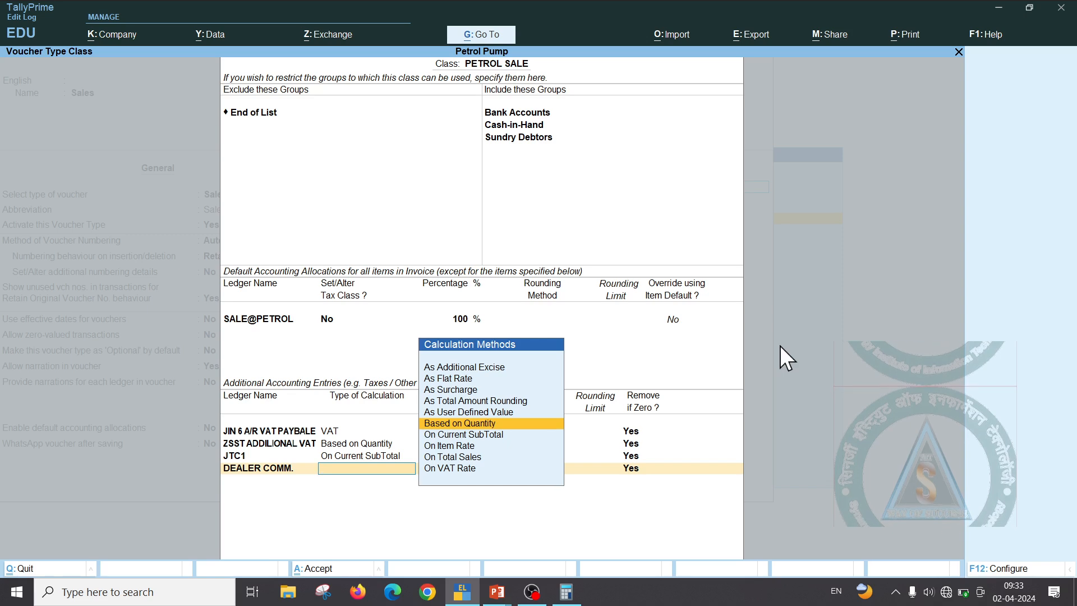
key("Return")
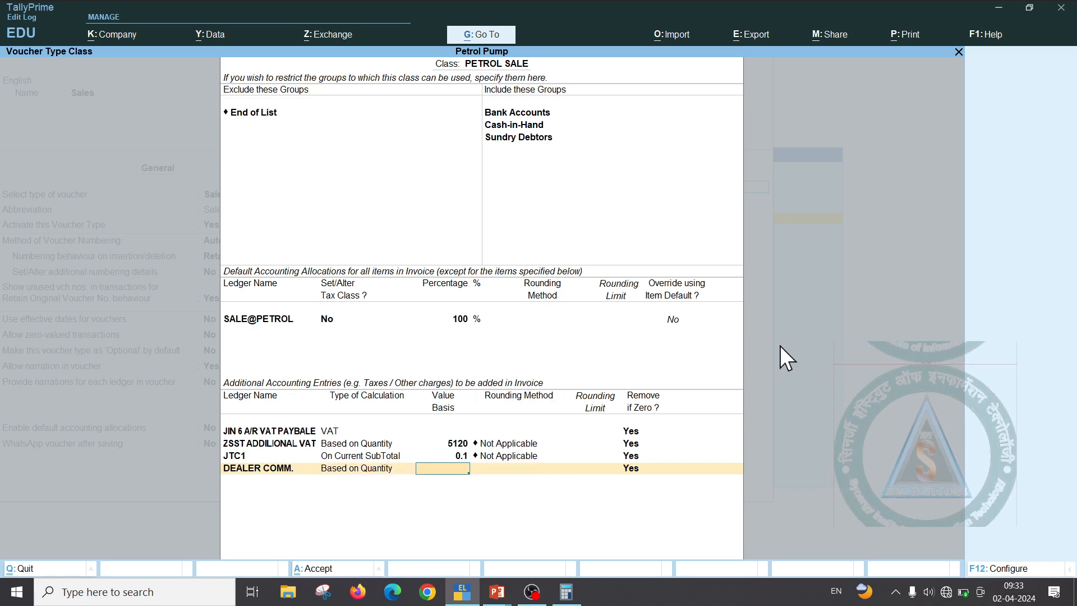
type("3.3")
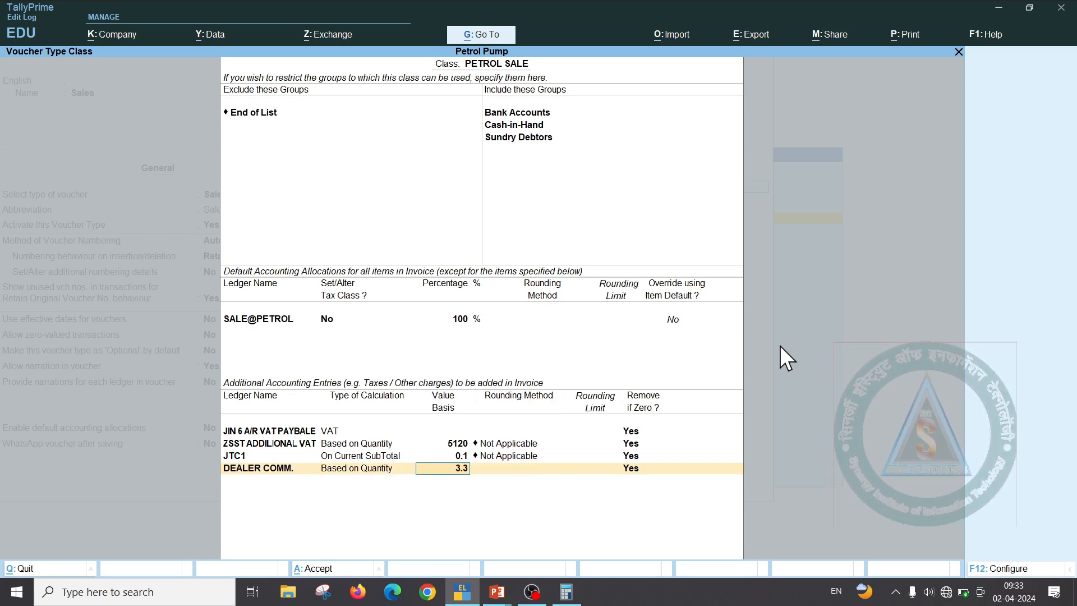
key("Return")
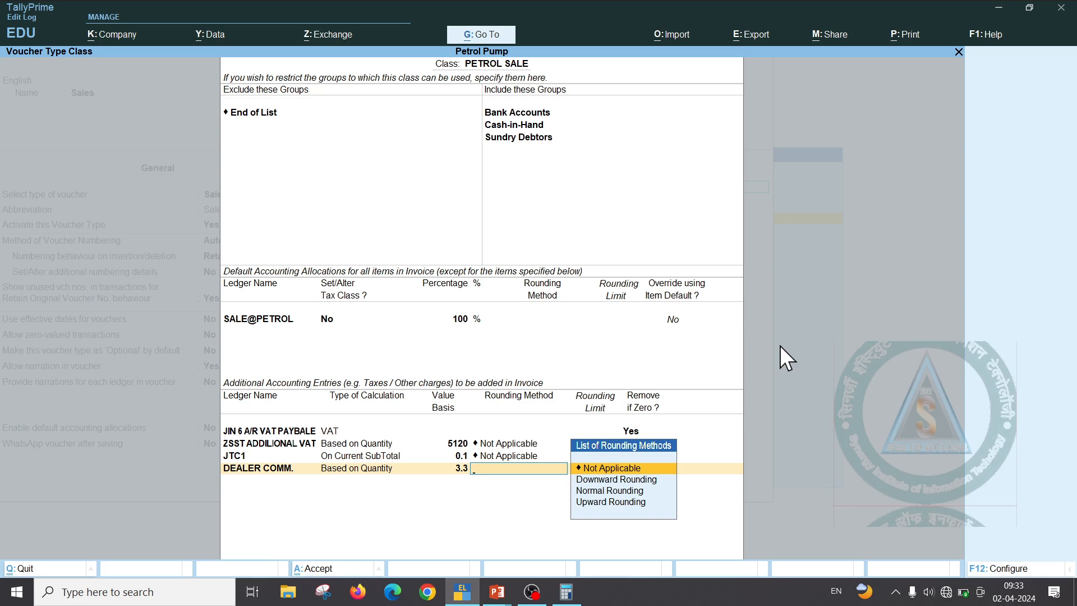
key("Return")
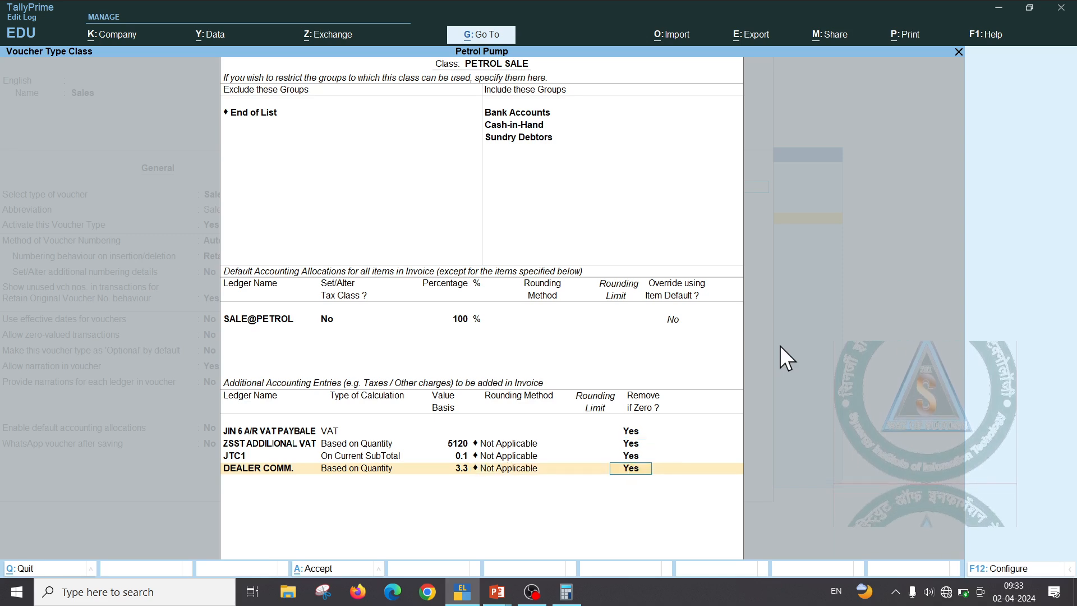
key("Return")
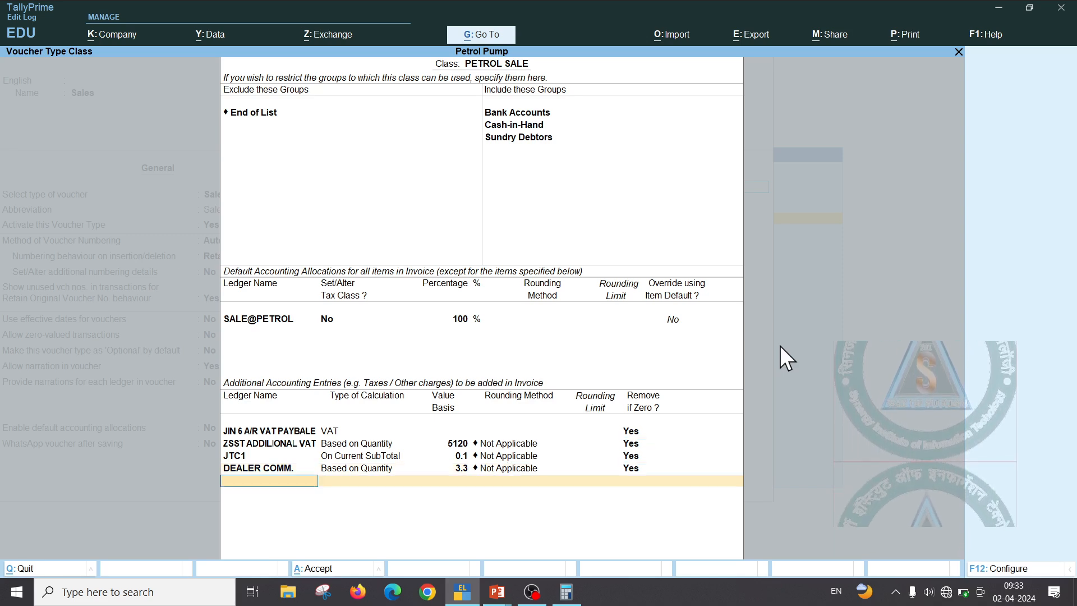
key("ctrl")
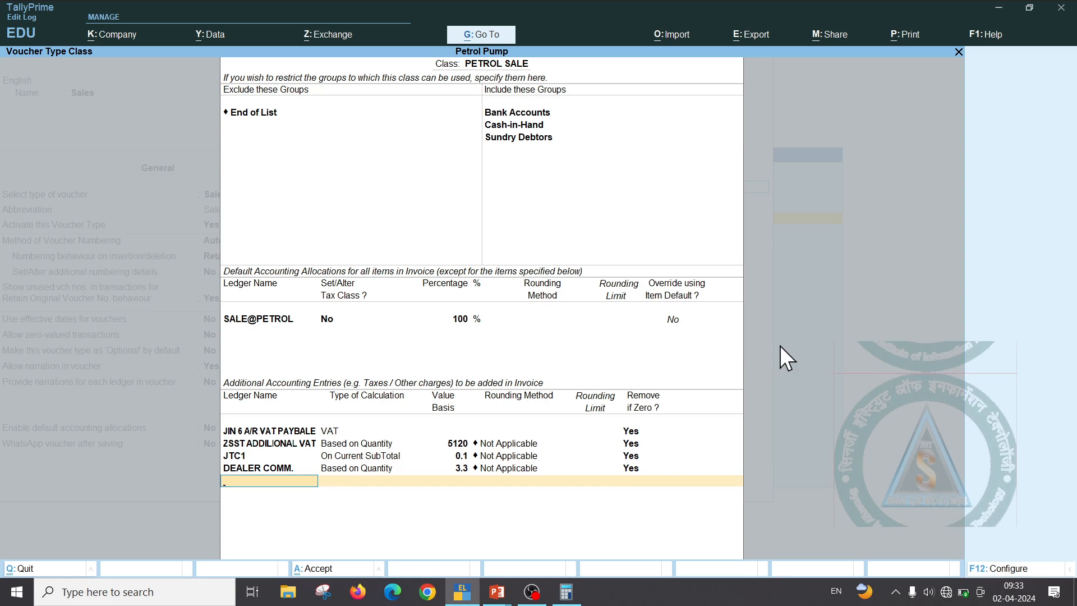
key("ctrl")
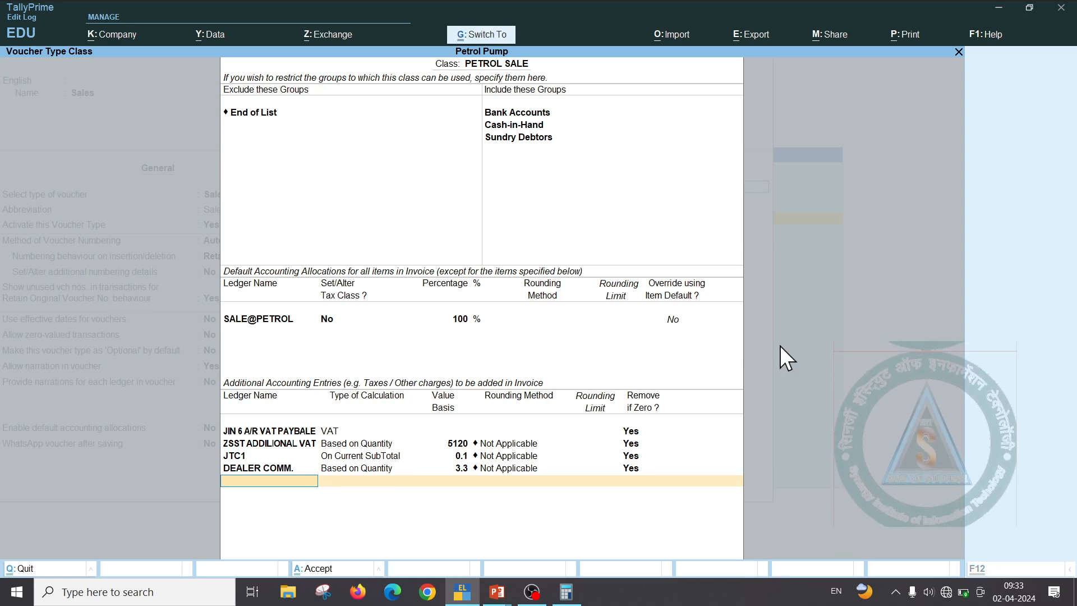
key("ctrl+a")
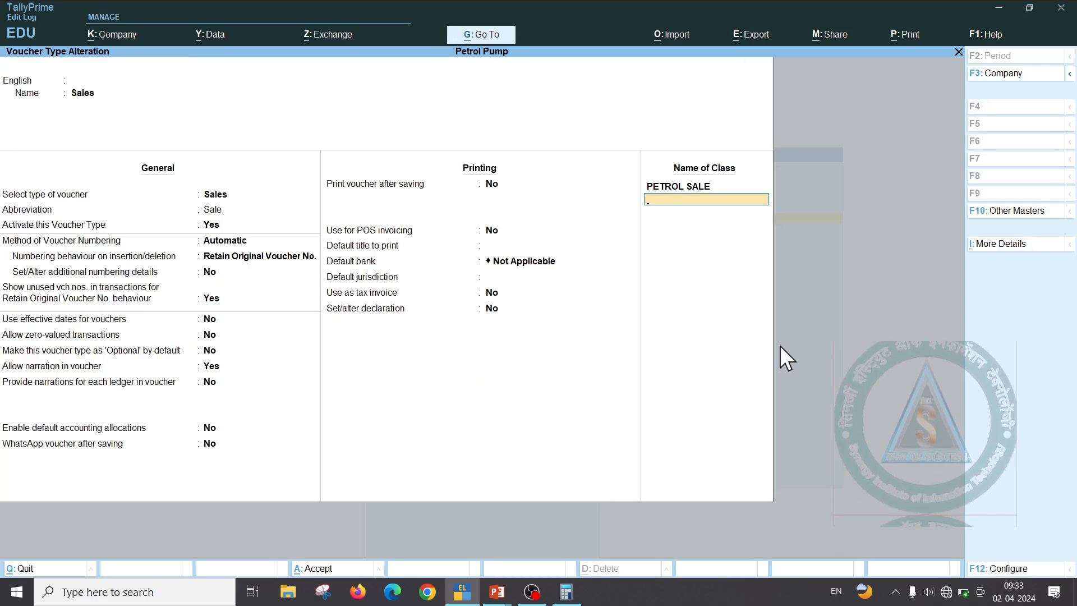
Add the DIESEL CALSS class limited to Bank Accounts, Cash-in-Hand and Sundry Debtors groups
type("DI")
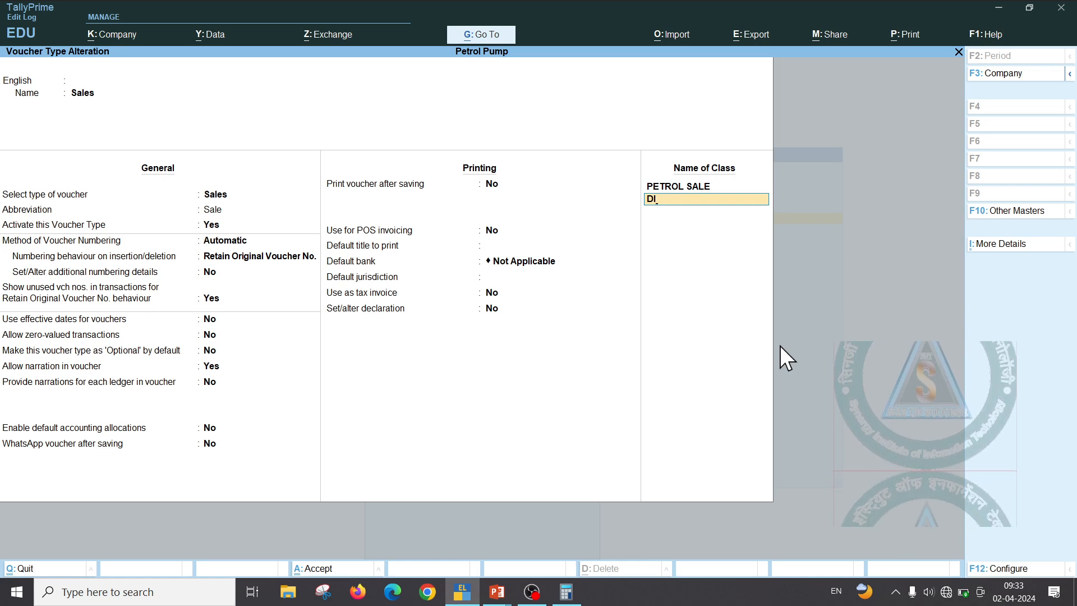
type("ES")
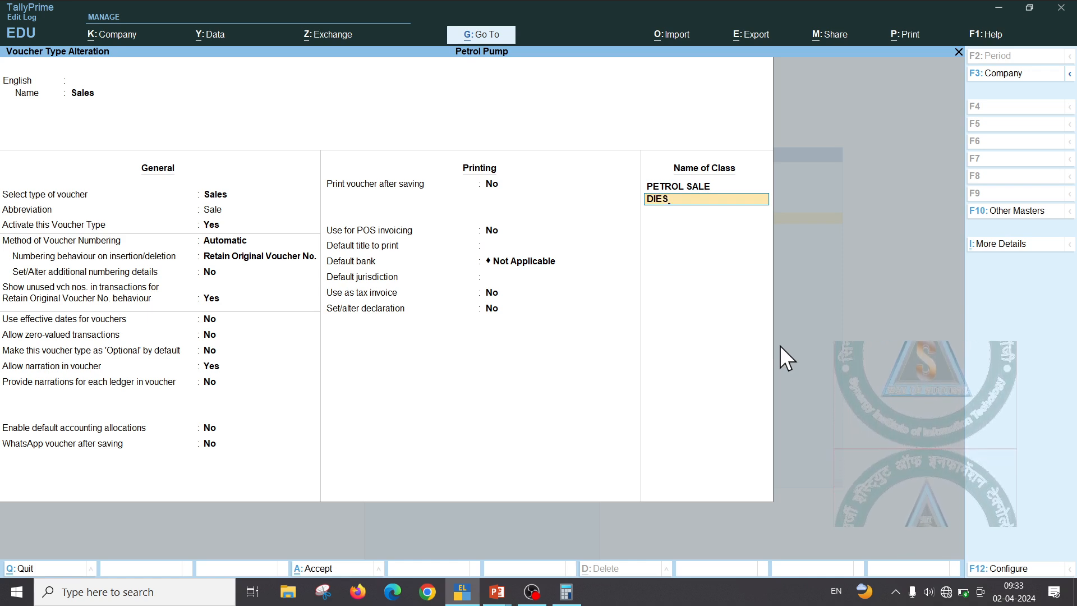
type("EL CALSS")
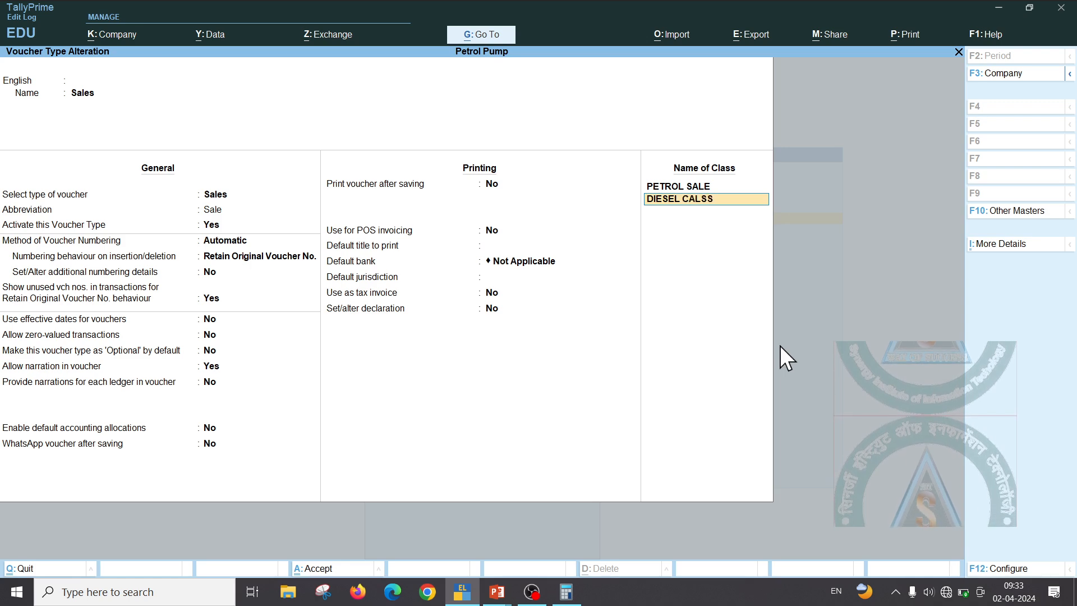
key("Return")
key("Return")
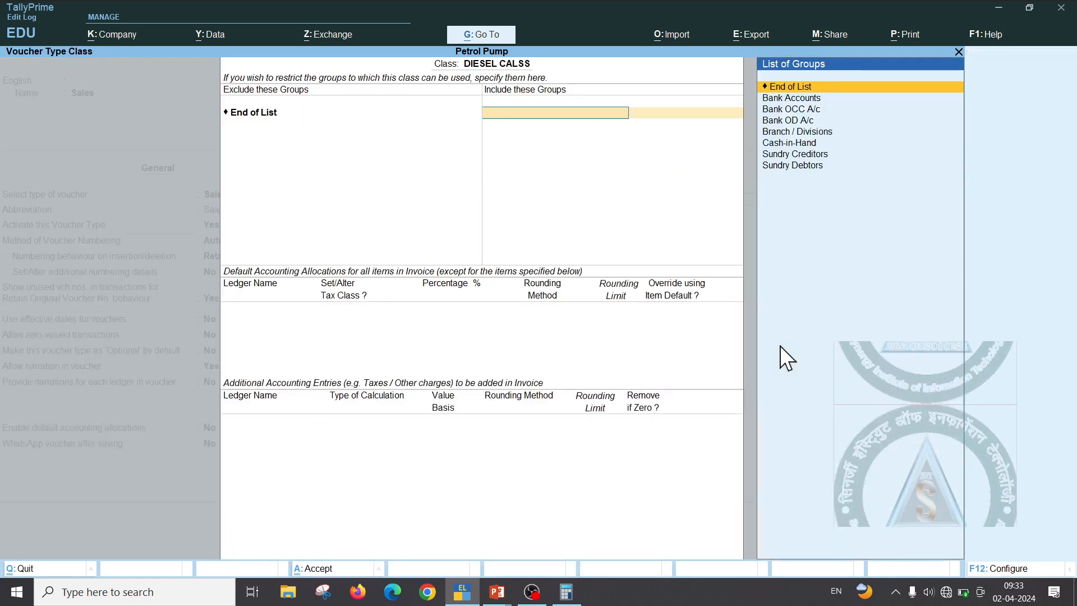
key("Return")
key("BackSpace")
key("Down")
key("Return")
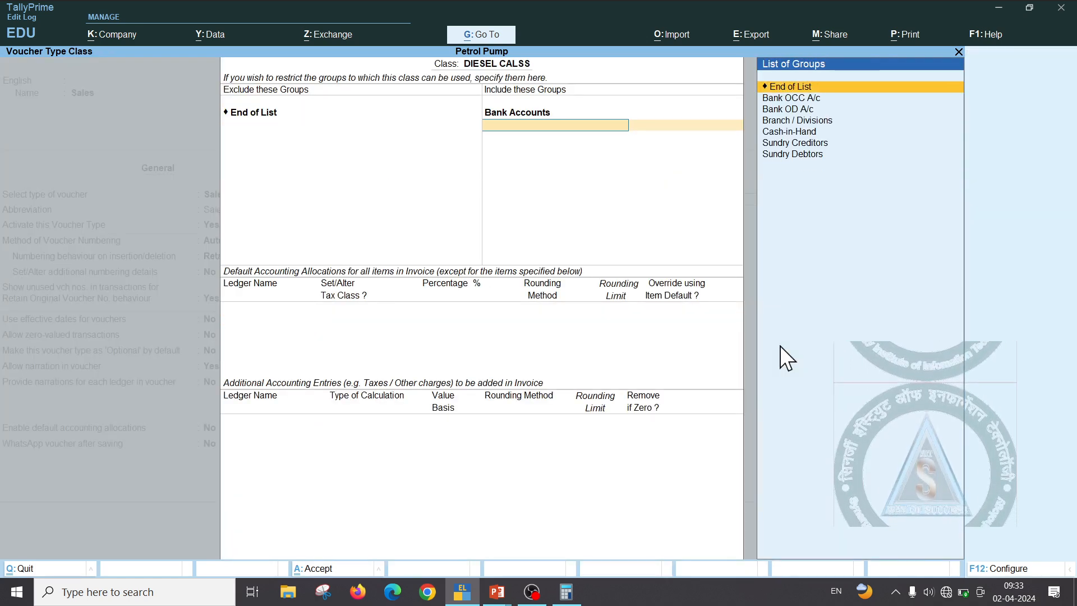
key("Down")
key("Down")
key("Down")
key("Down")
key("Return")
key("Down")
key("Down")
key("Down")
key("Down")
key("Down")
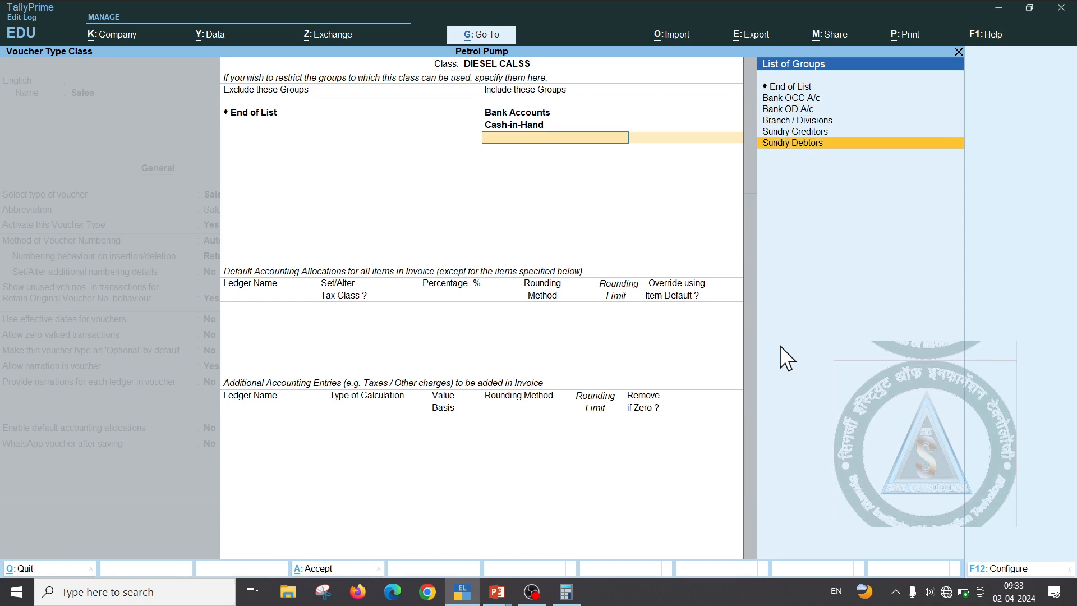
key("Return")
key("Return")
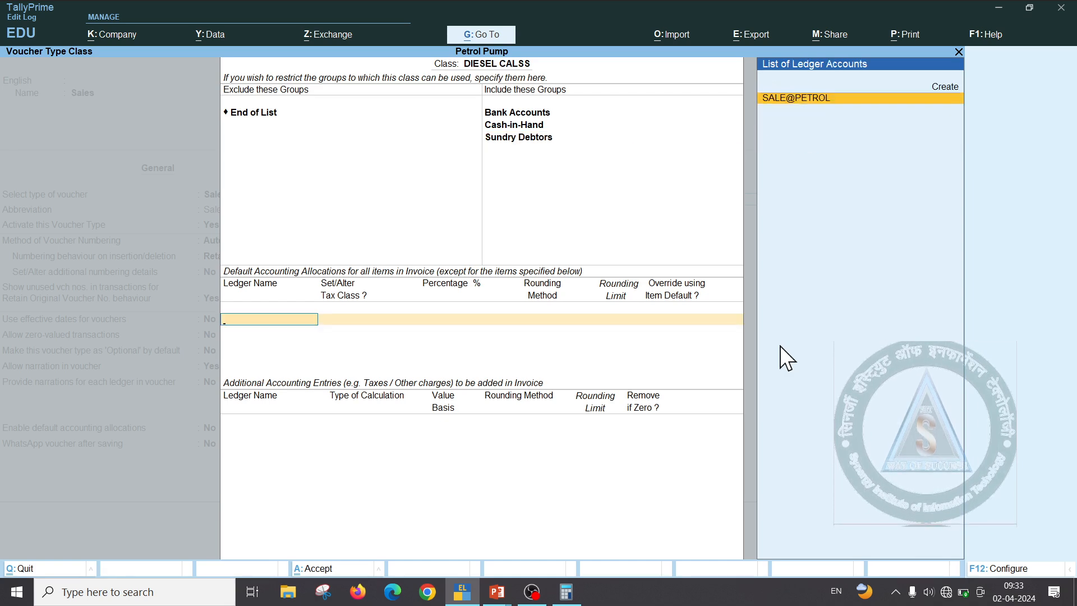
Create the SALE@DIESEL ledger under Sales Accounts and allocate 100% to it
key("alt+c")
type("SALE")
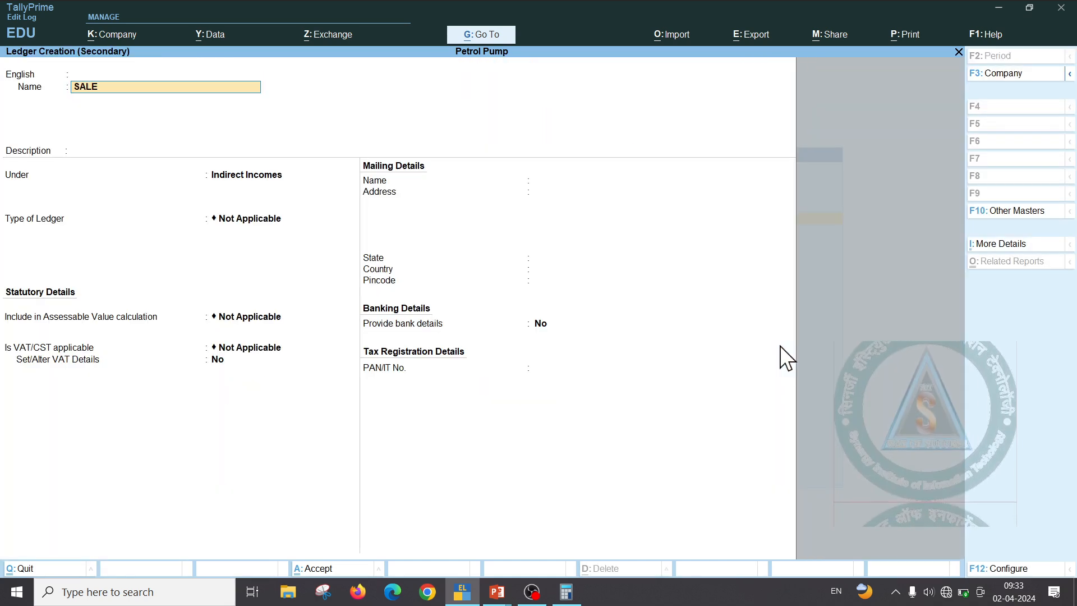
type("@DI")
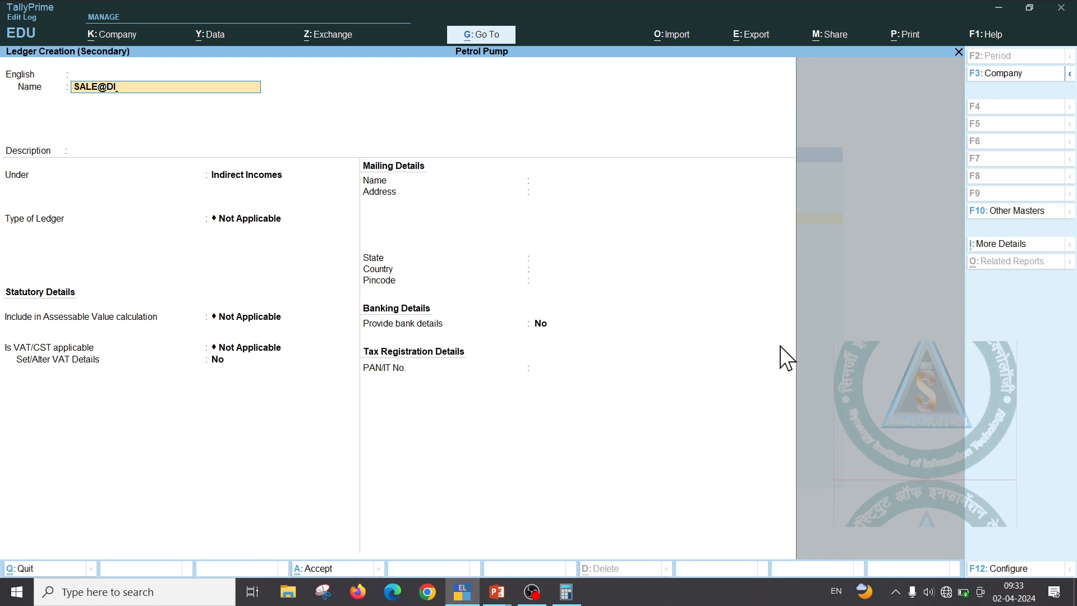
type("E")
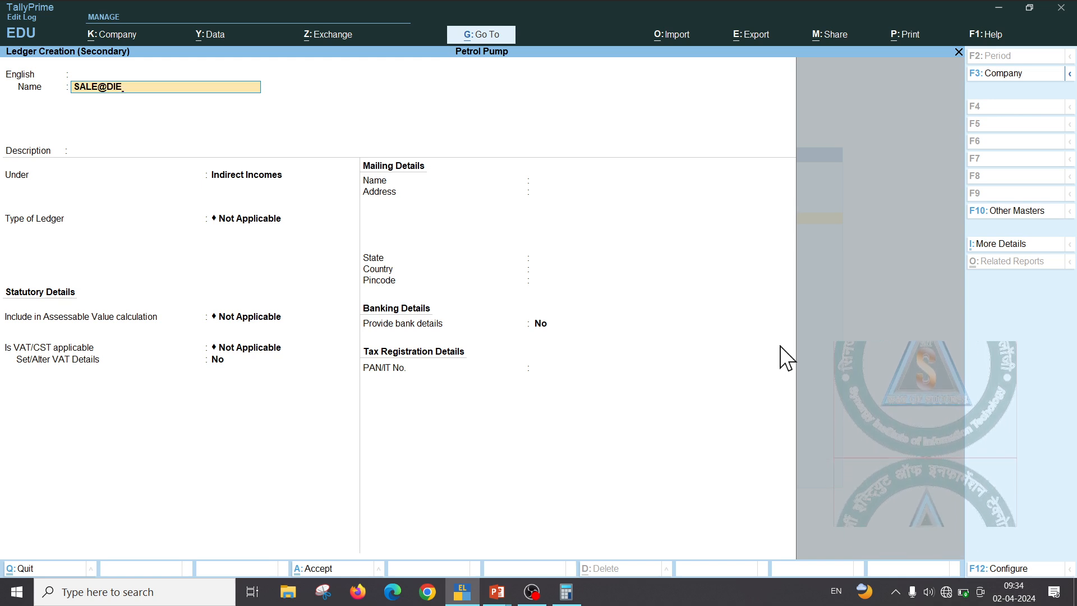
type("SEL")
key("Return")
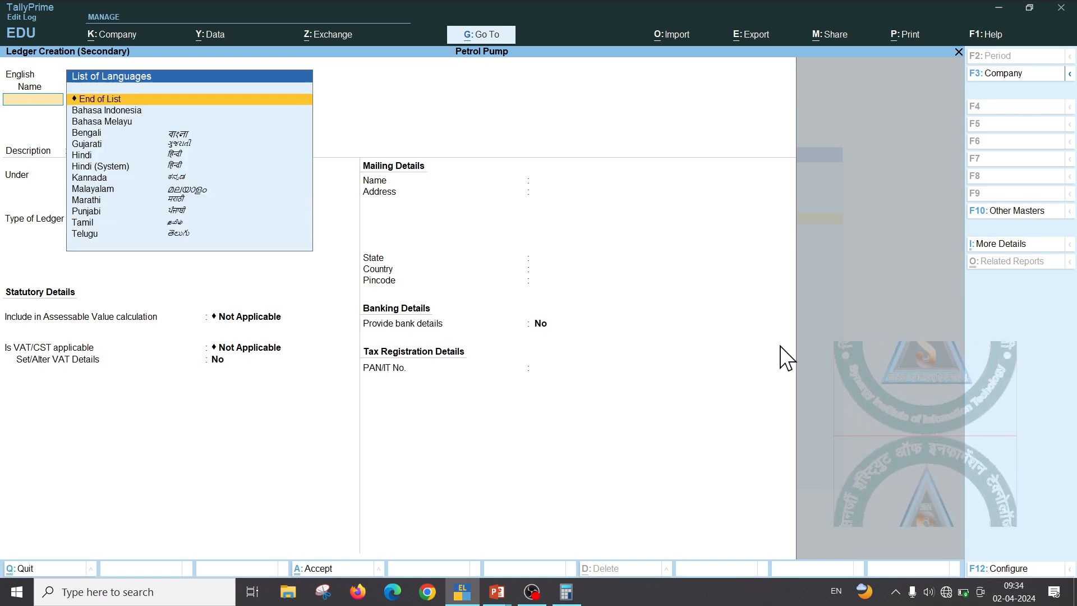
key("Return")
key("Return")
type("S")
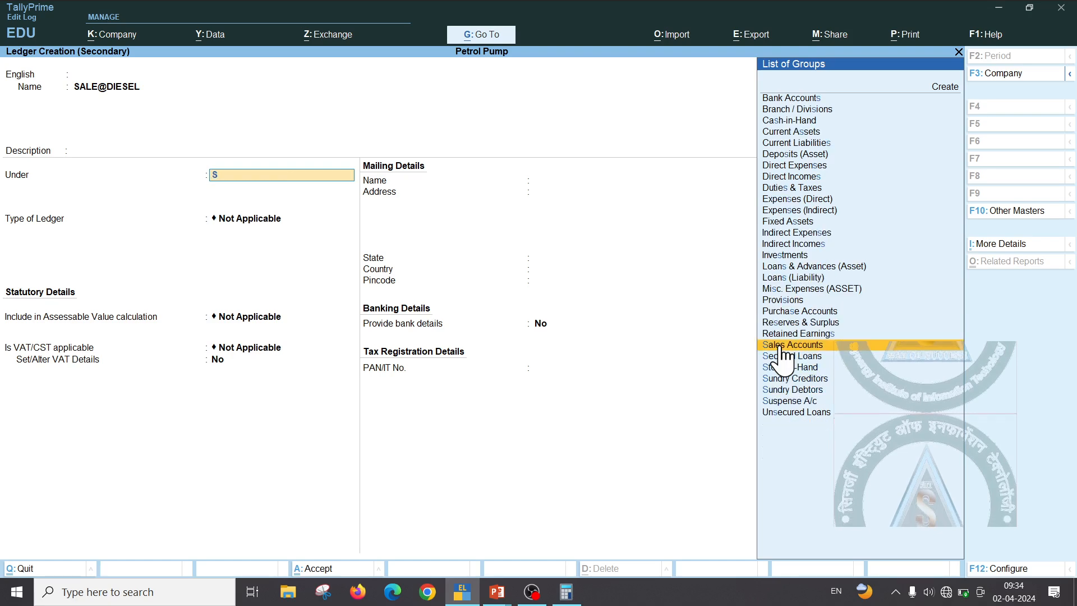
left_click(782, 347)
key("ctrl+a")
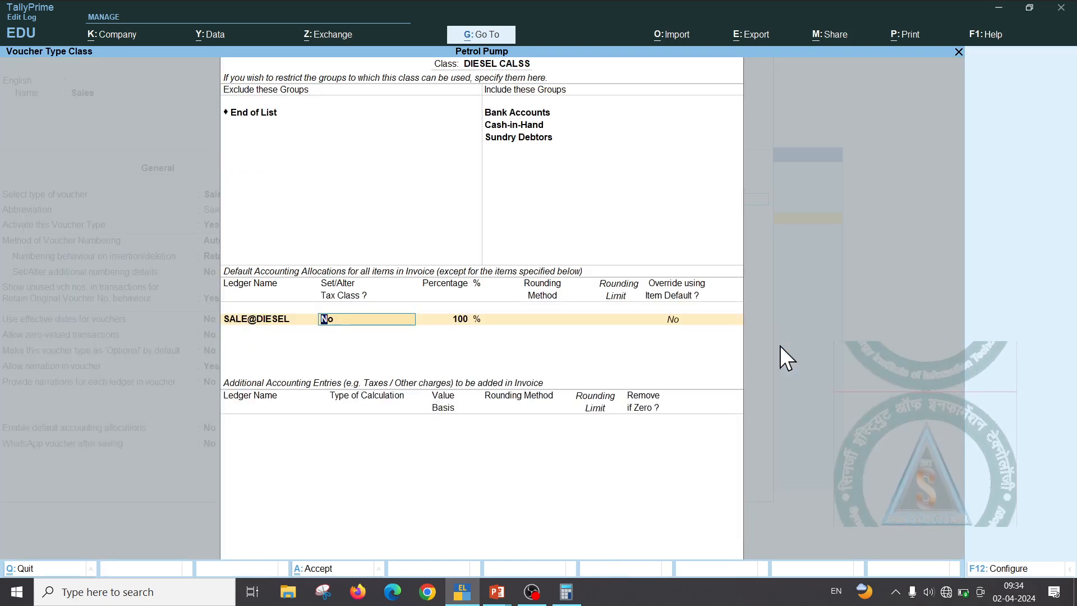
key("Return")
key("Return")
Reopen the DIESEL CALSS class and add JIN 6 A/R VAT PAYBALE as a VAT entry
key("ctrl+a")
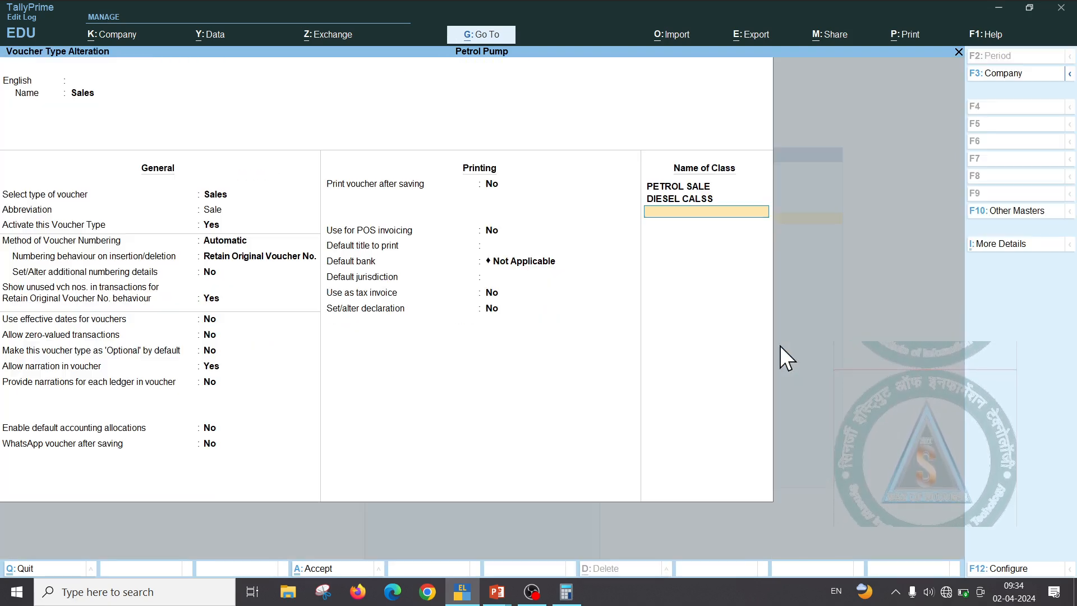
key("Up")
key("Return")
key("Return")
key("Return")
key("Return")
key("Return")
key("Return")
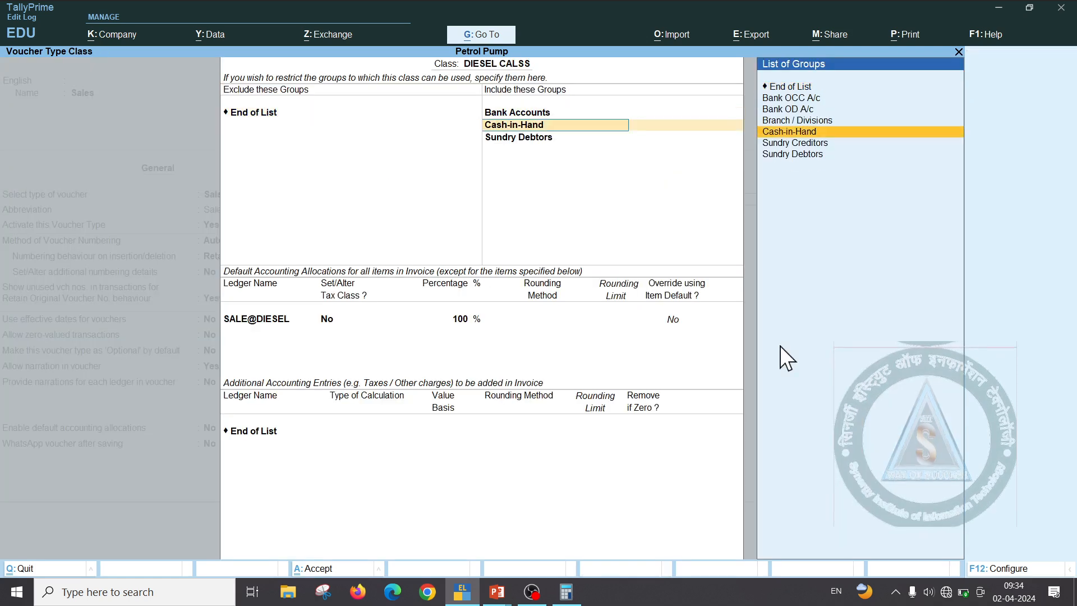
key("Return")
key("Return")
key("Return")
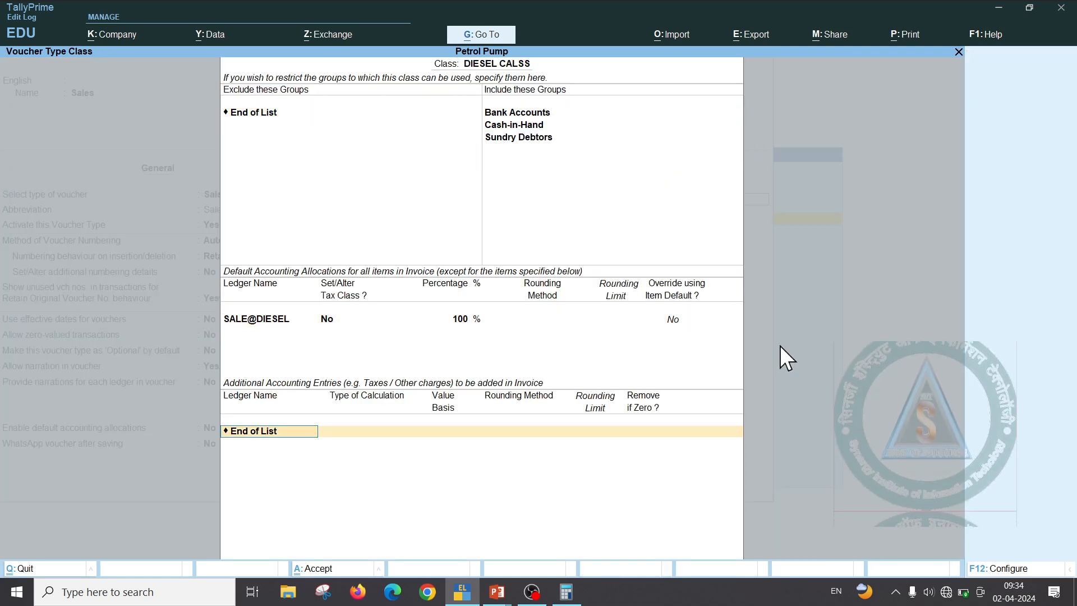
key("Down")
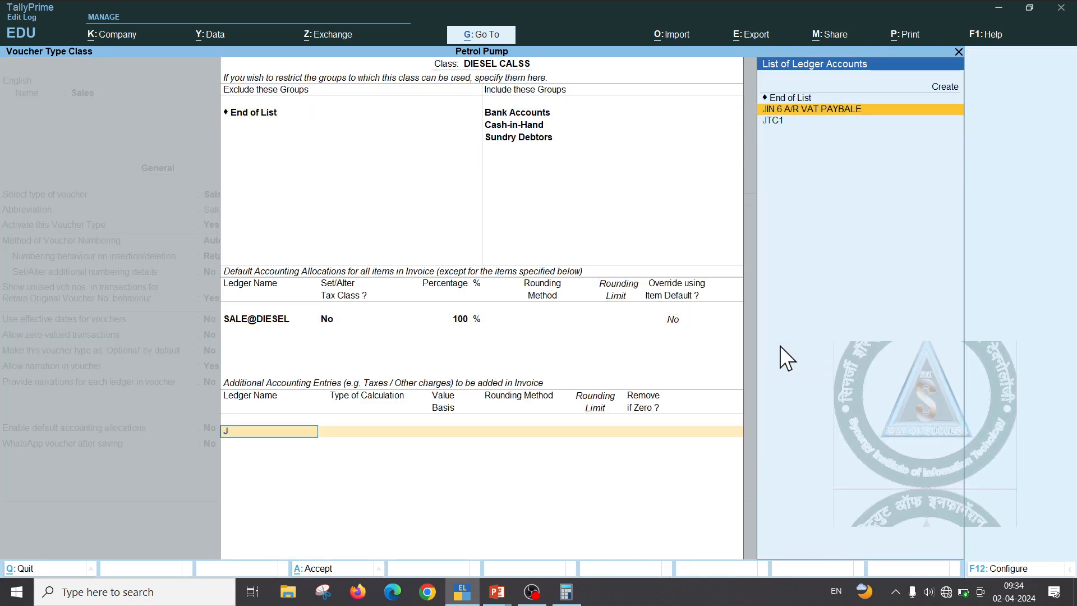
key("Return")
key("Return")
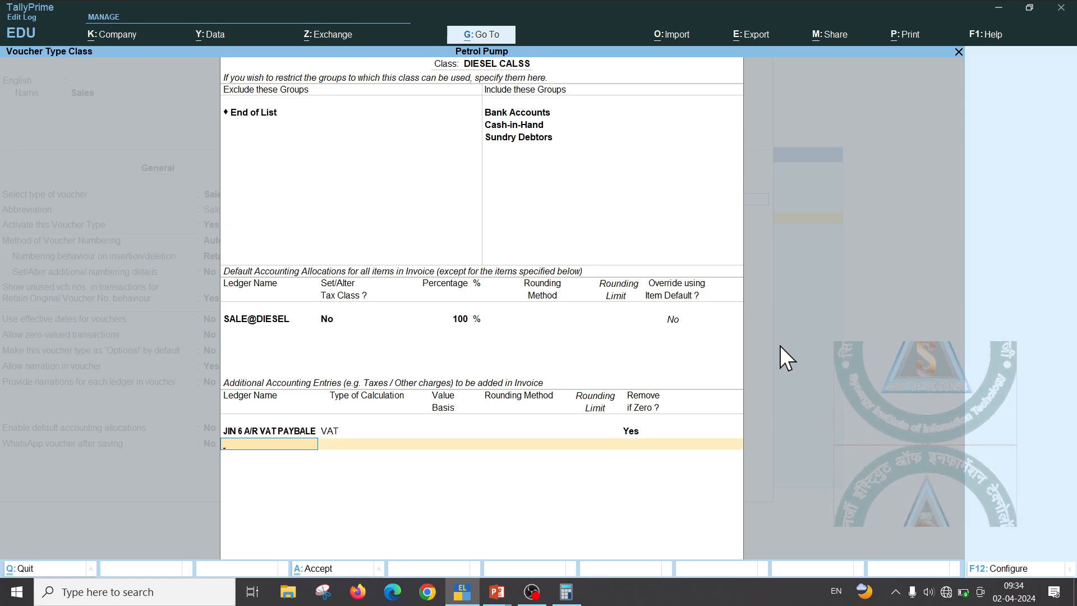
Add JTC1 calculated on the current subtotal at 0.1 with no rounding
type("J")
key("Down")
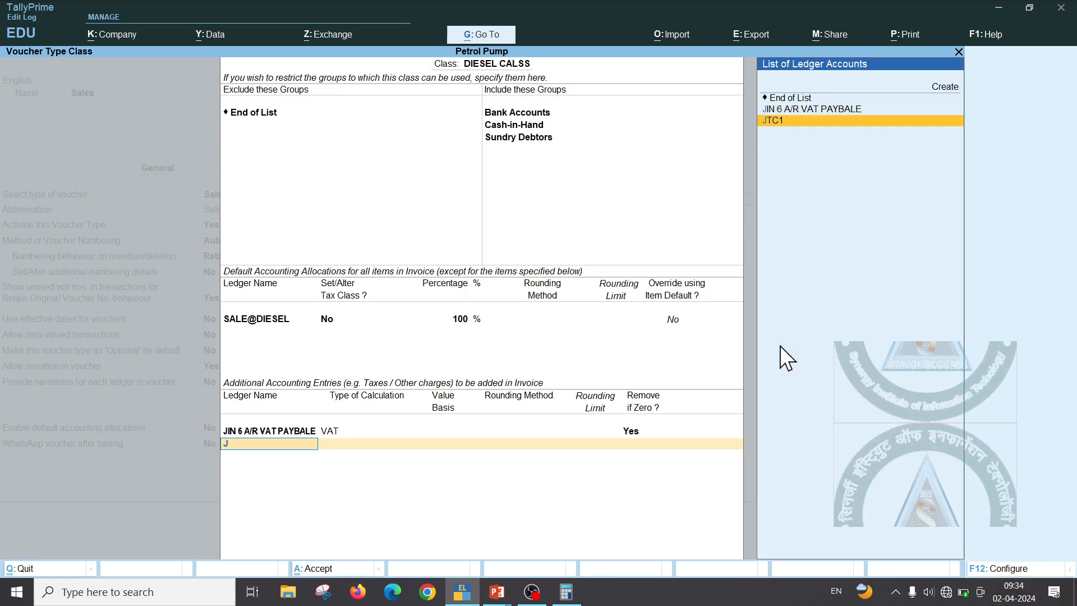
key("Return")
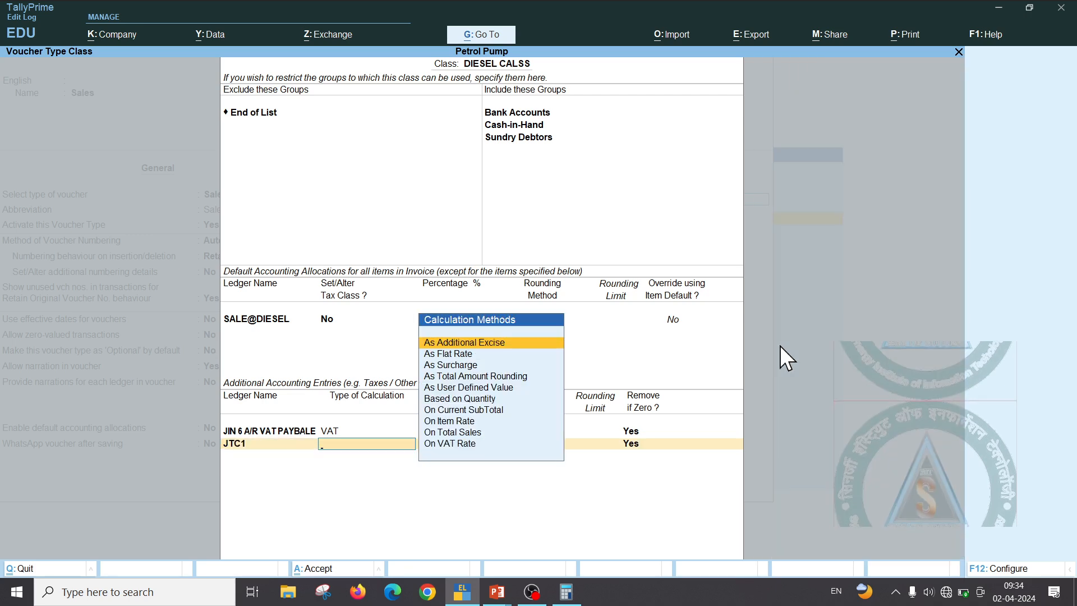
key("Down")
key("Down")
key("Down")
key("Down")
key("Down")
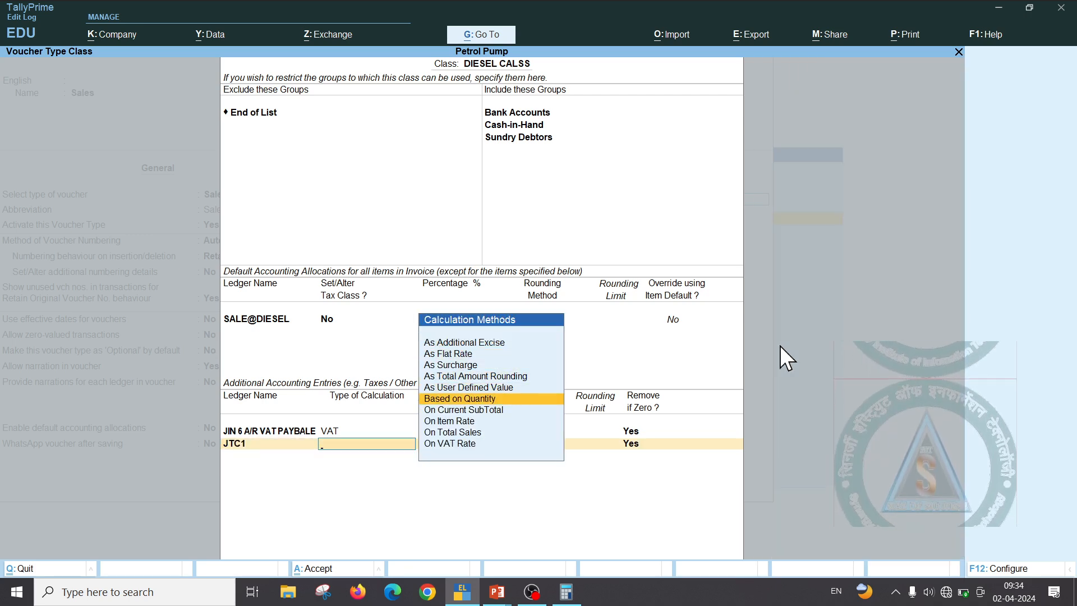
key("Down")
key("Return")
type("0.1")
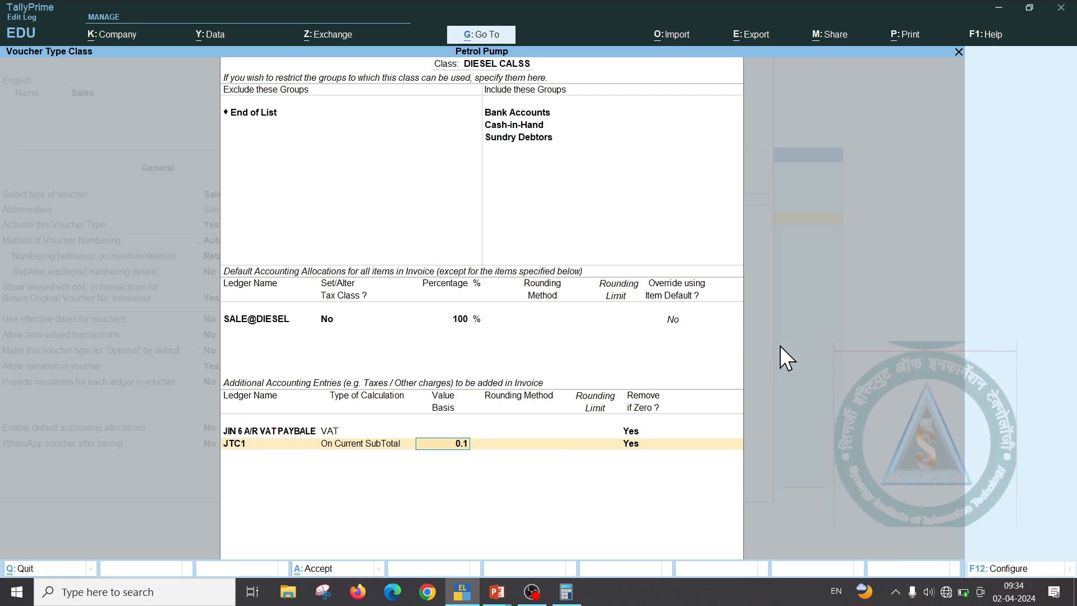
key("Return")
key("Return")
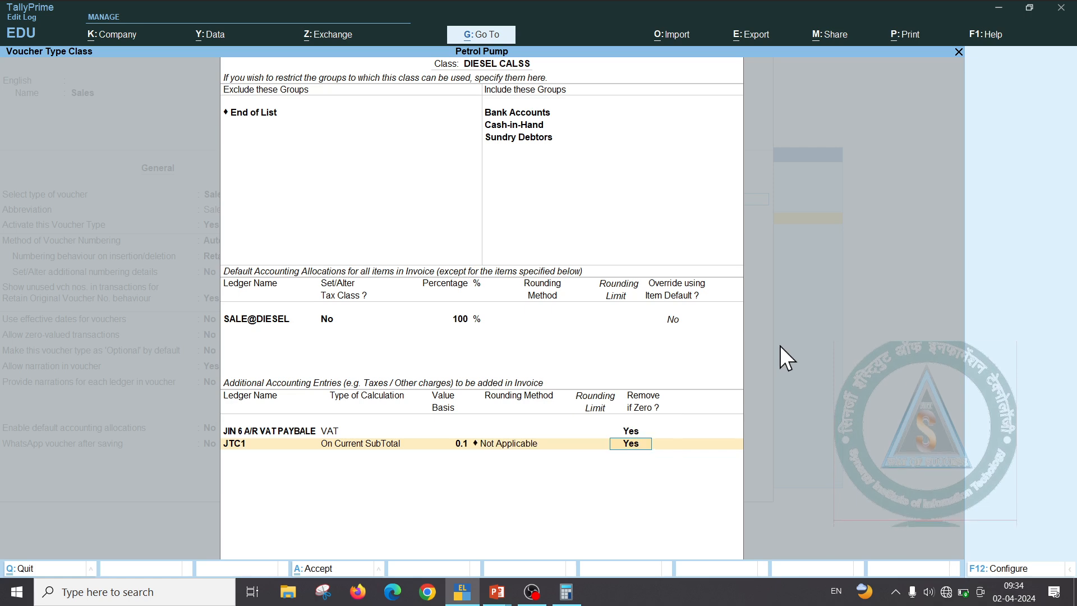
key("Return")
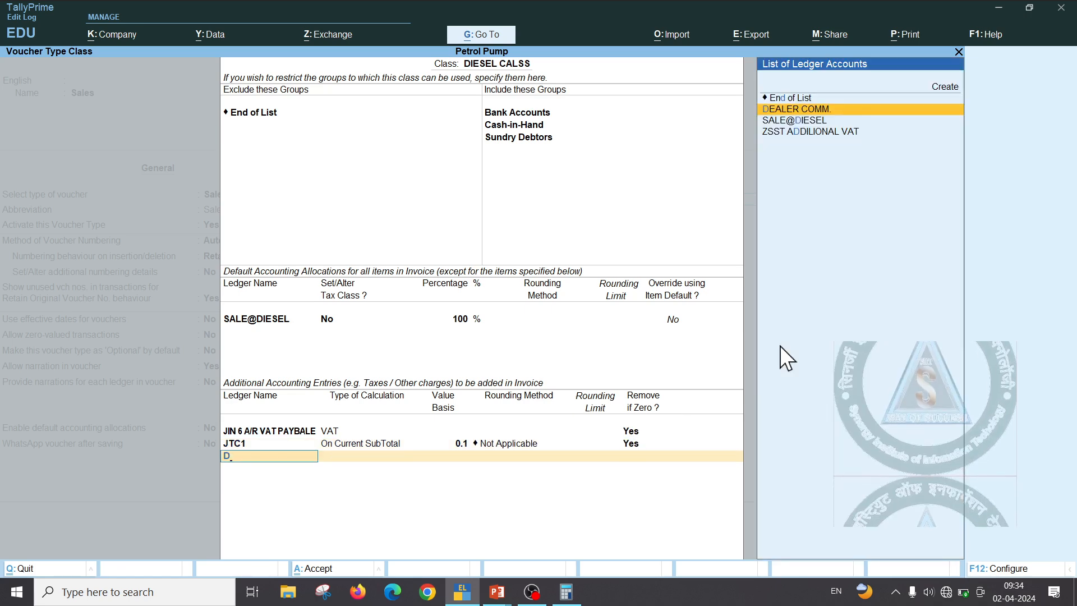
Add DEALER COMM. at 3.3 based on quantity and save the DIESEL CALSS class
key("Return")
key("Down")
key("Down")
key("Down")
key("Down")
key("Down")
key("Down")
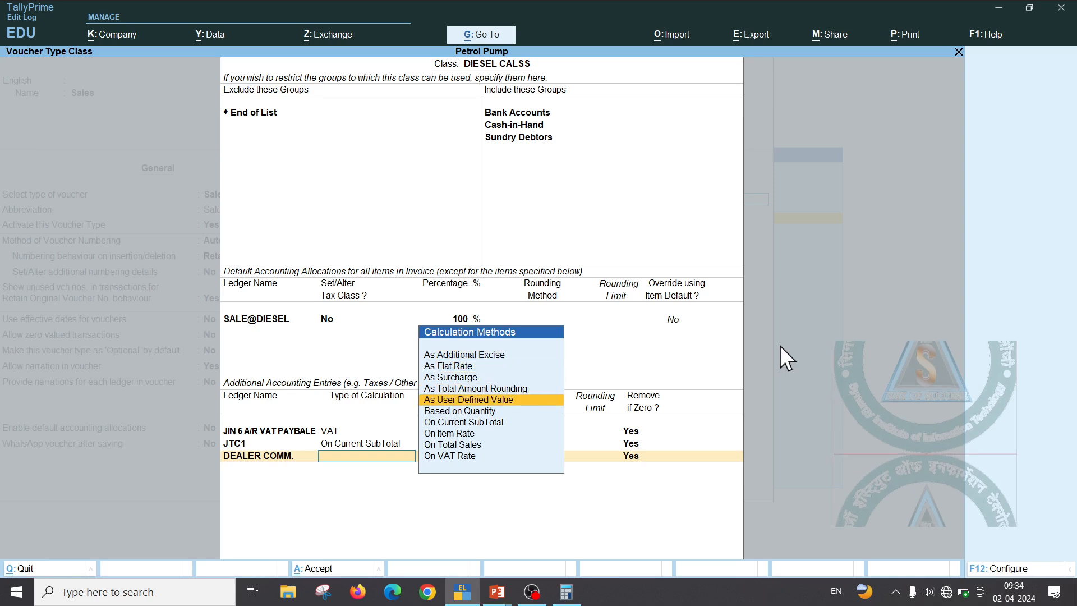
key("Up")
key("Return")
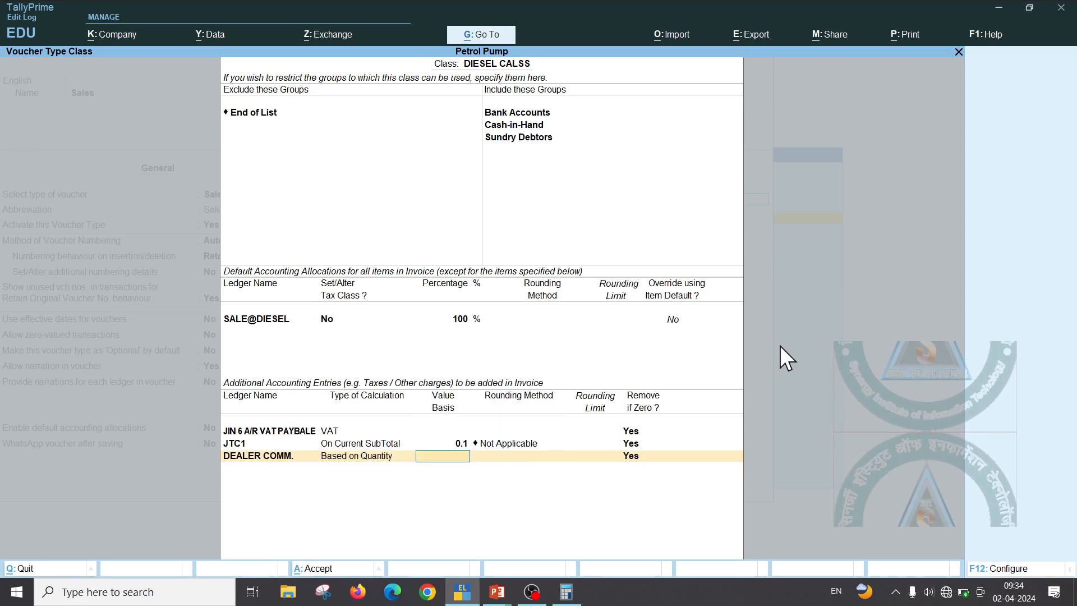
type("3.3")
key("Return")
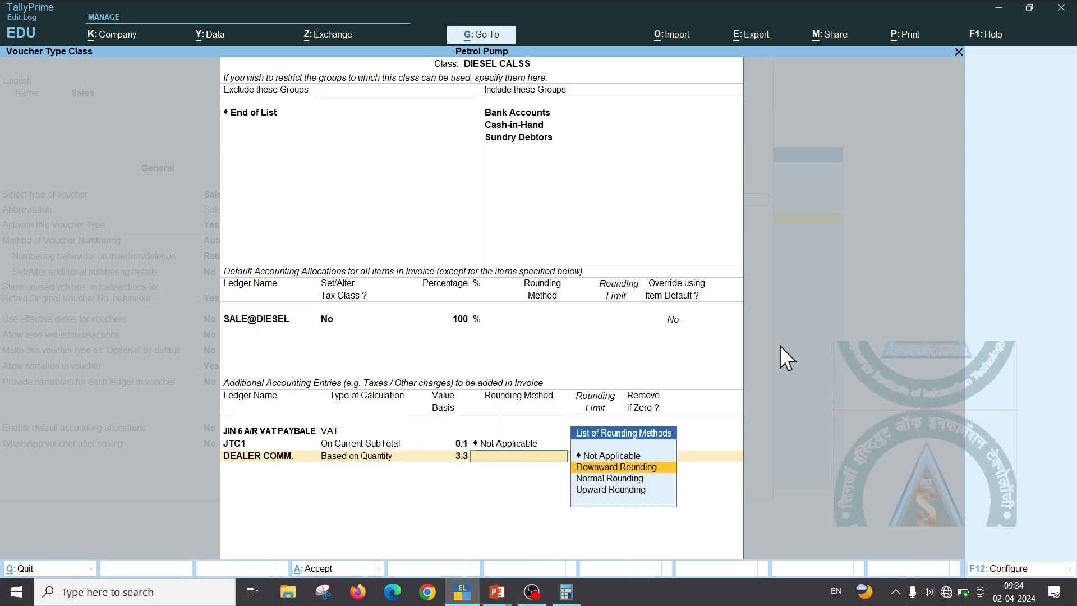
key("Return")
key("Return")
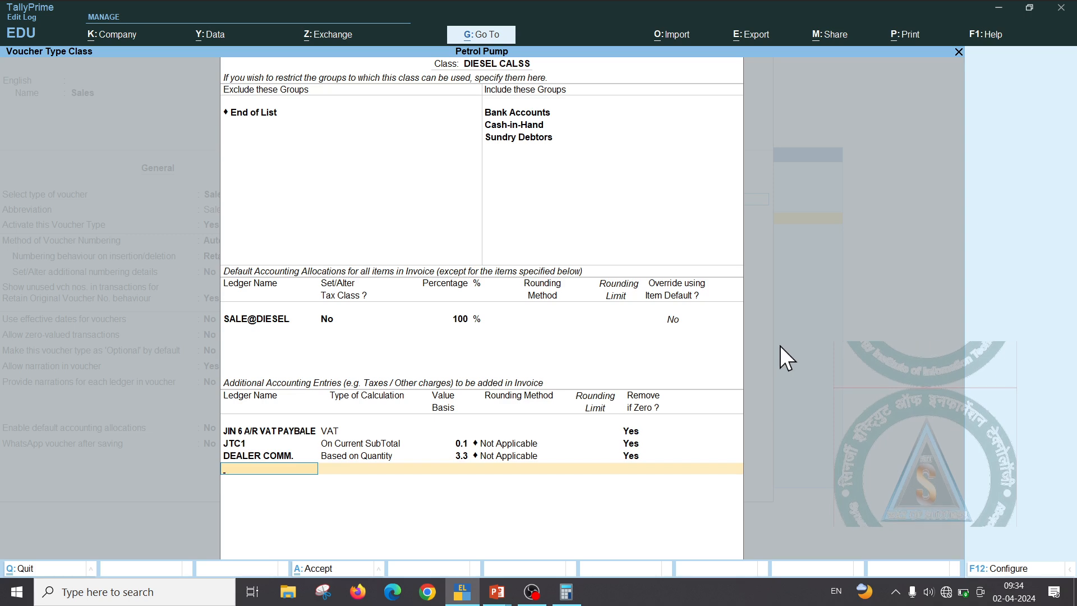
key("ctrl")
key("ctrl+a")
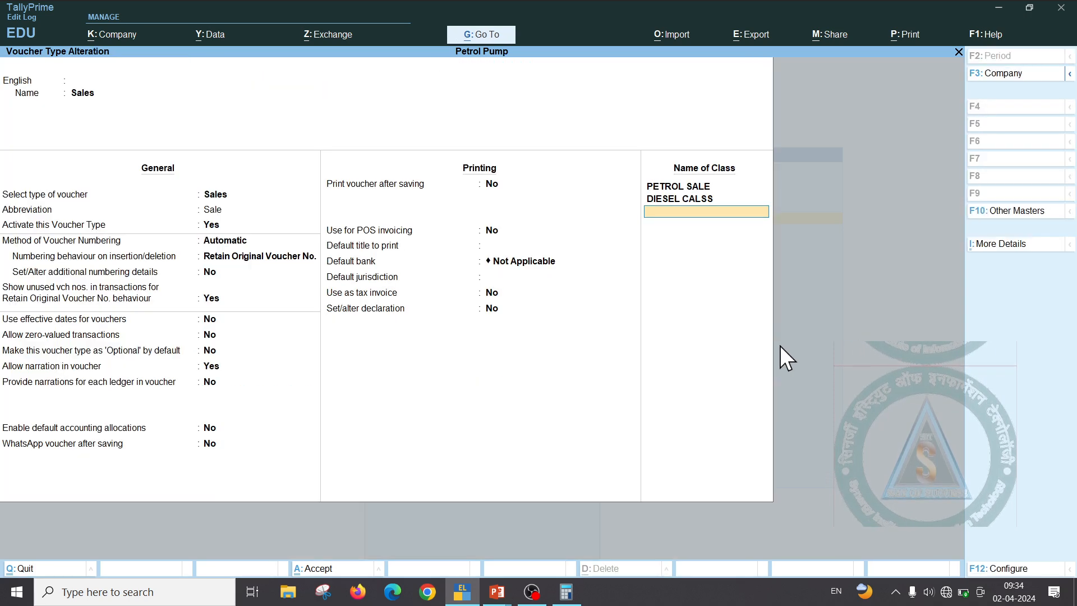
Save the Sales voucher type and start a new Sales voucher in the PETROL SALE class
key("ctrl+a")
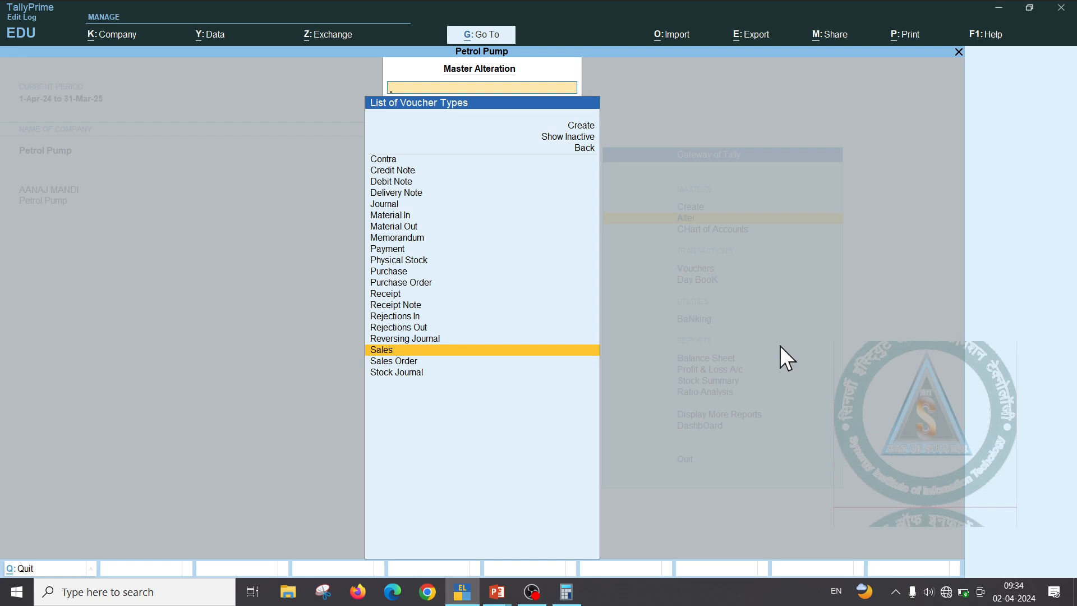
key("Escape")
key("Escape")
key("Down")
key("Down")
key("Down")
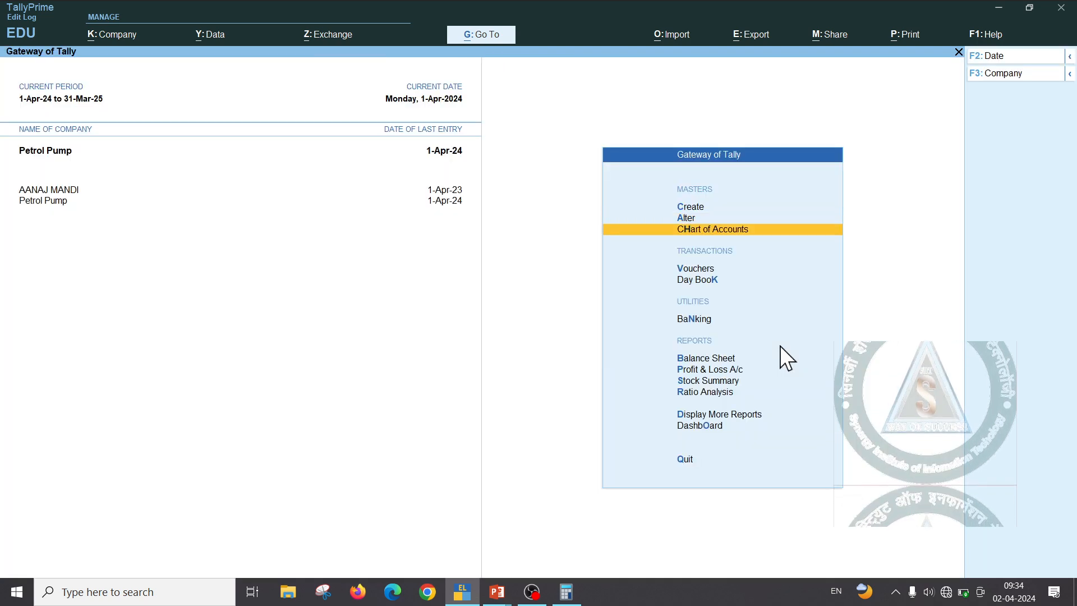
key("Up")
key("Return")
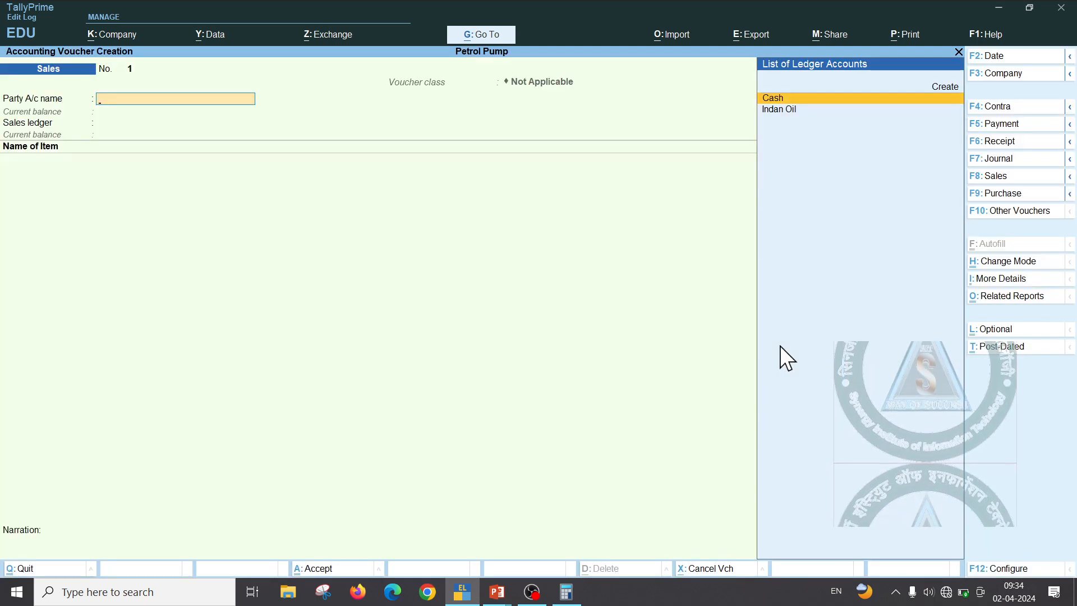
key("F8")
key("Down")
key("Down")
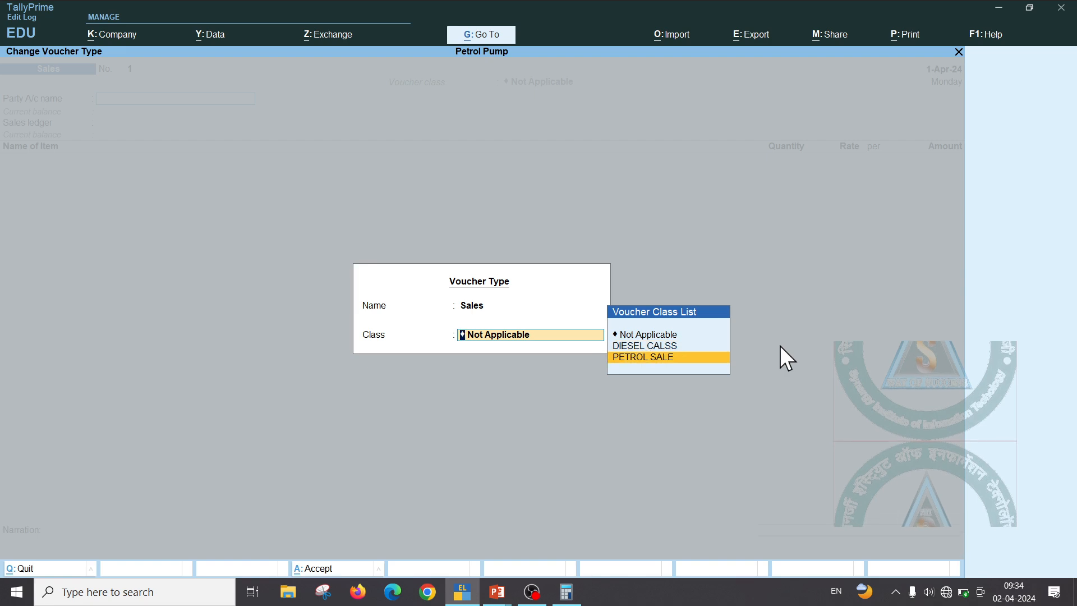
key("Return")
Bill 16740 Petrol to Cash, correcting the quantity from 15 kl to 1 litre
key("Return")
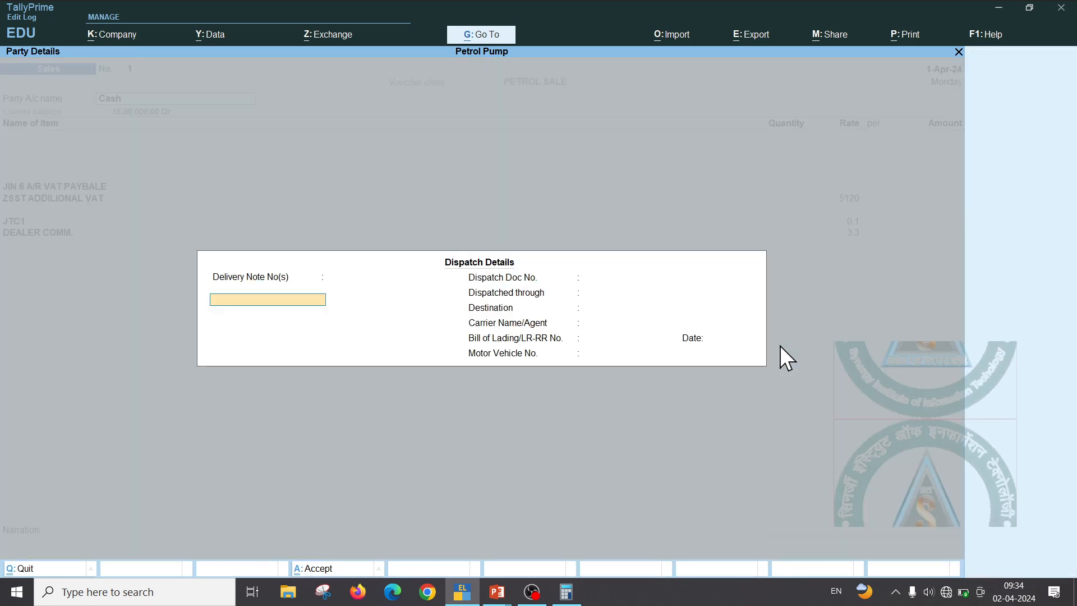
key("Return")
key("Return")
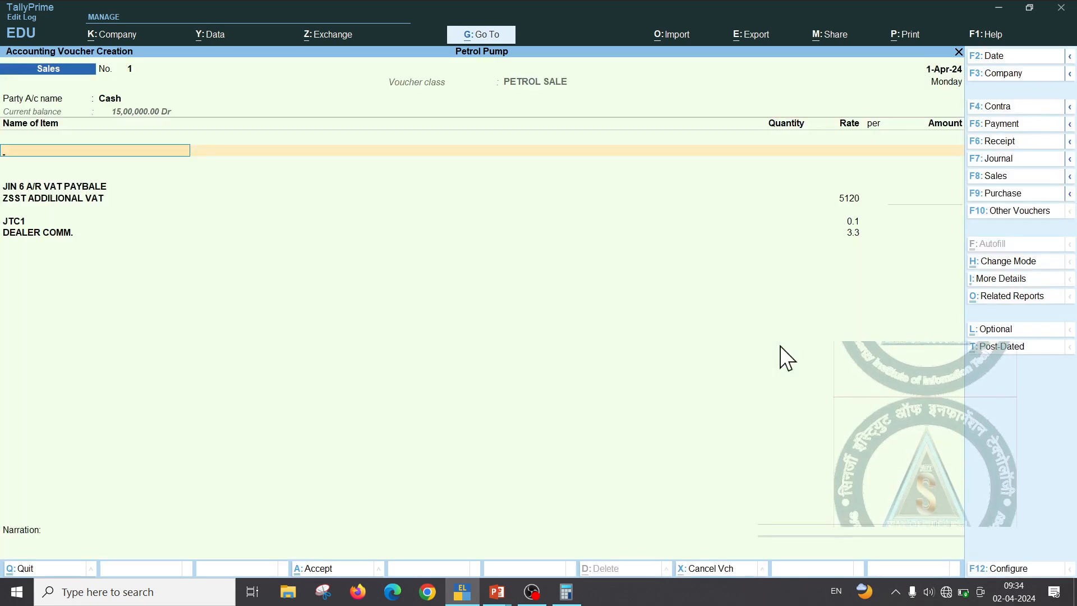
type("P")
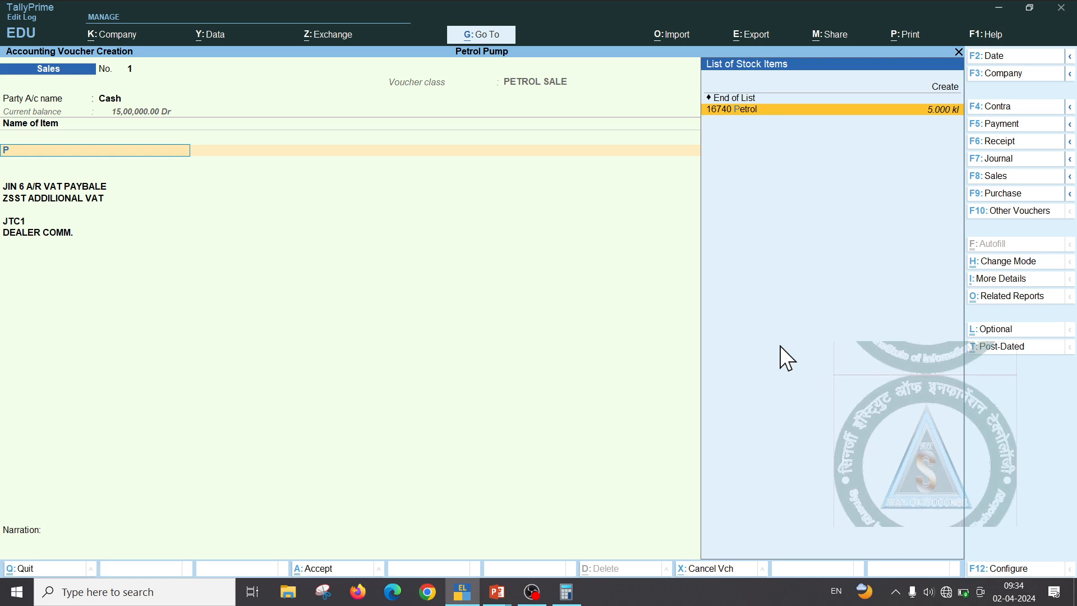
key("Return")
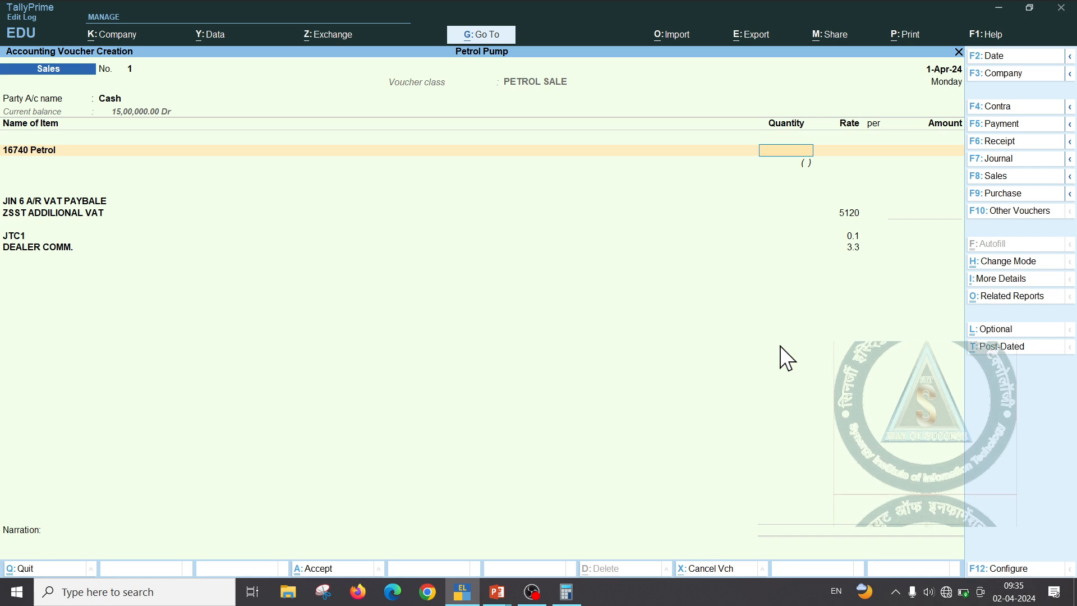
type("15")
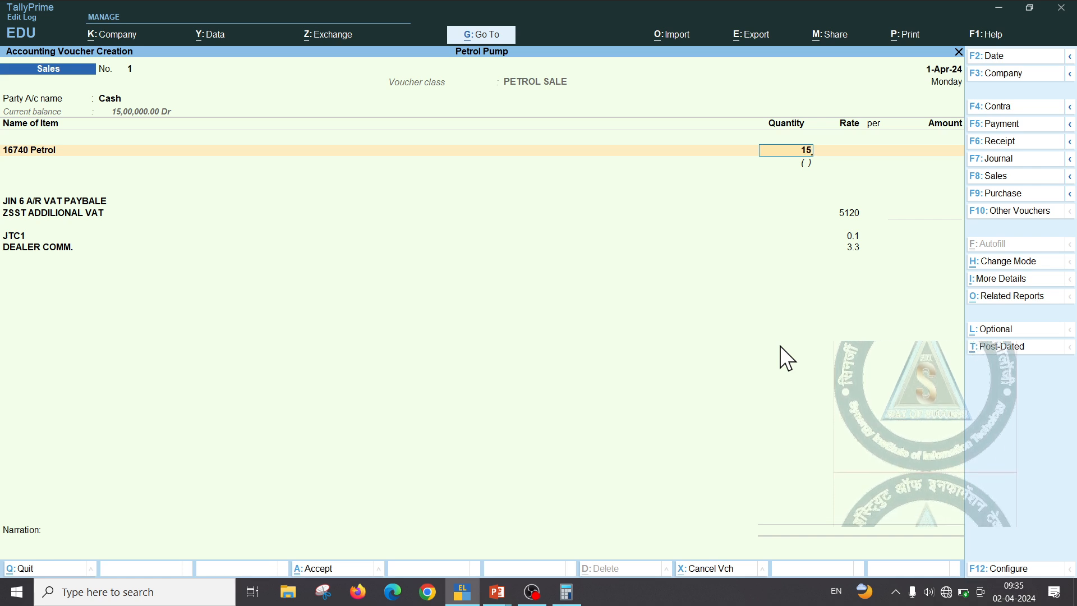
key("Return")
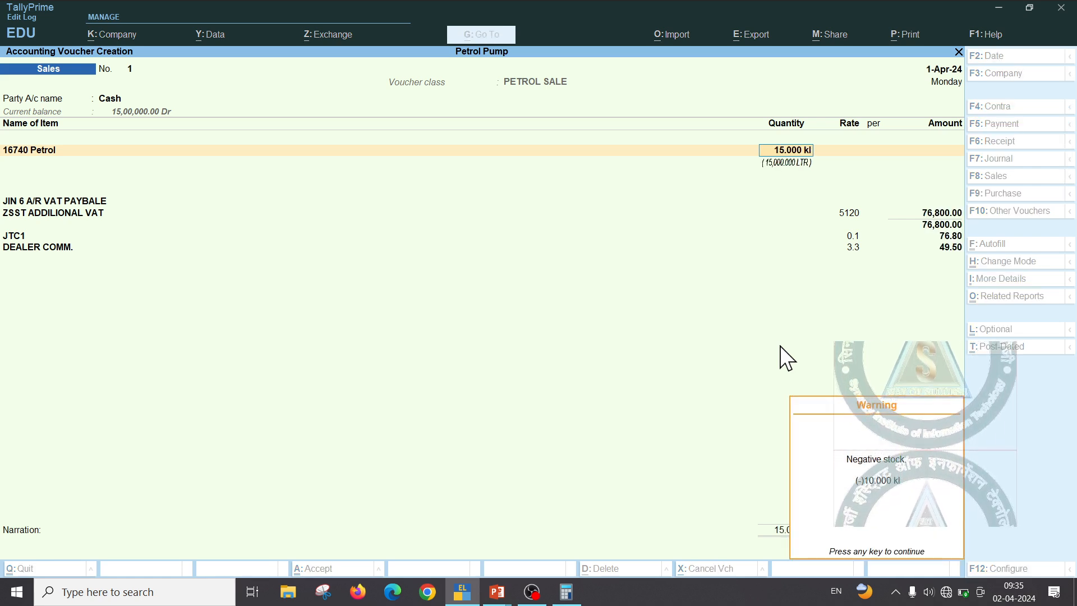
key("Return")
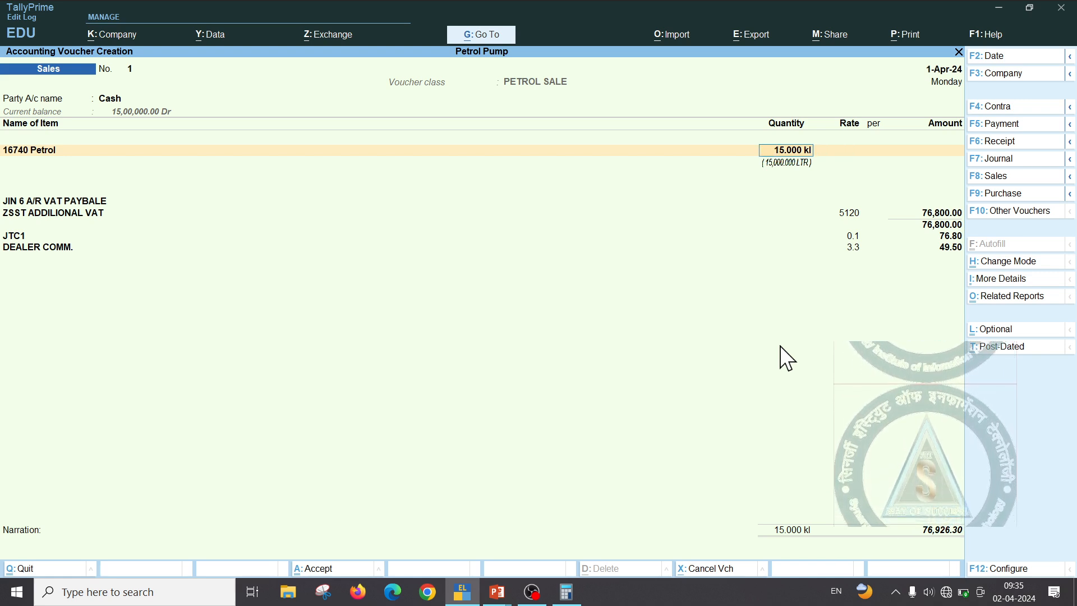
type("1")
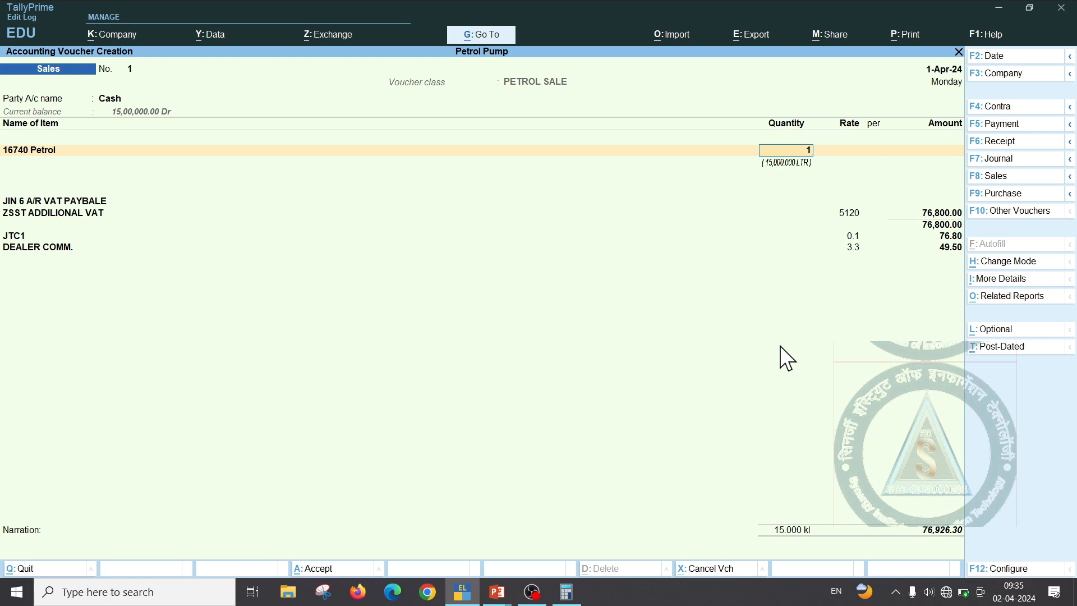
type("LTR")
key("Return")
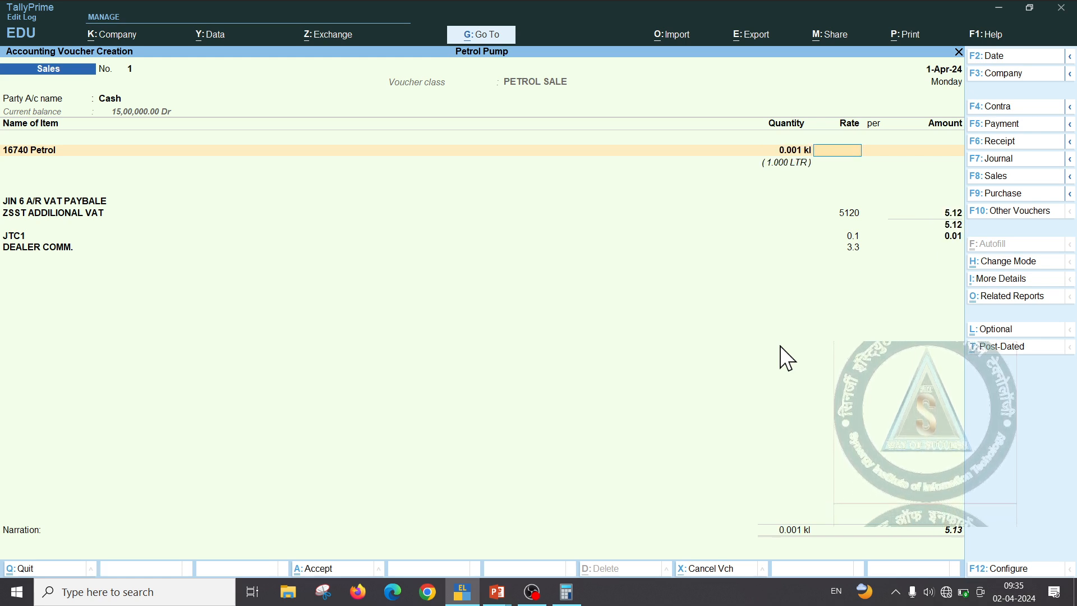
key("BackSpace")
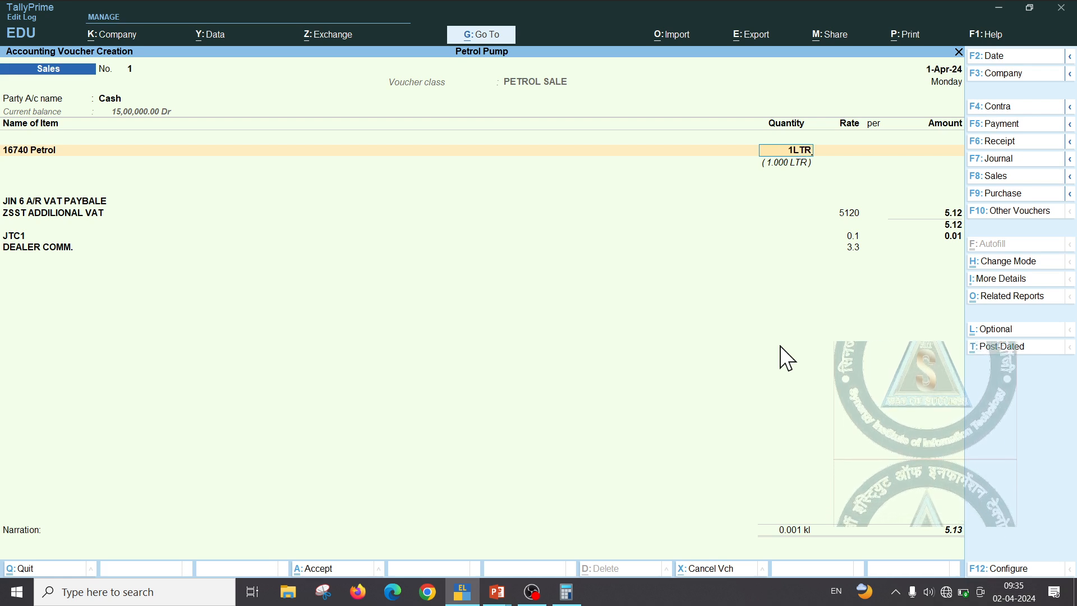
type("1LTR")
key("Return")
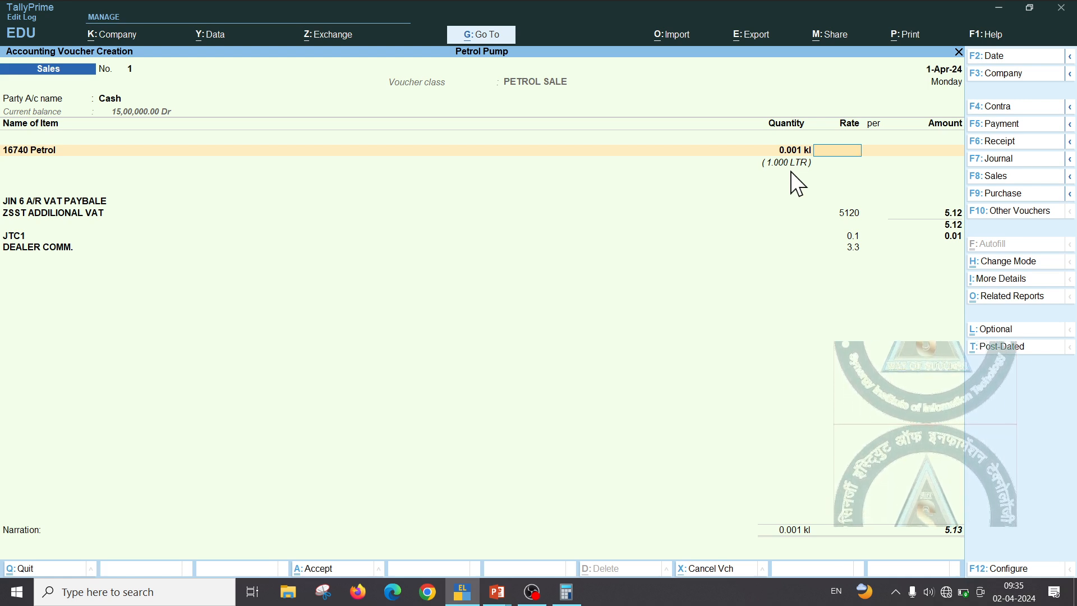
key("alt+Tab")
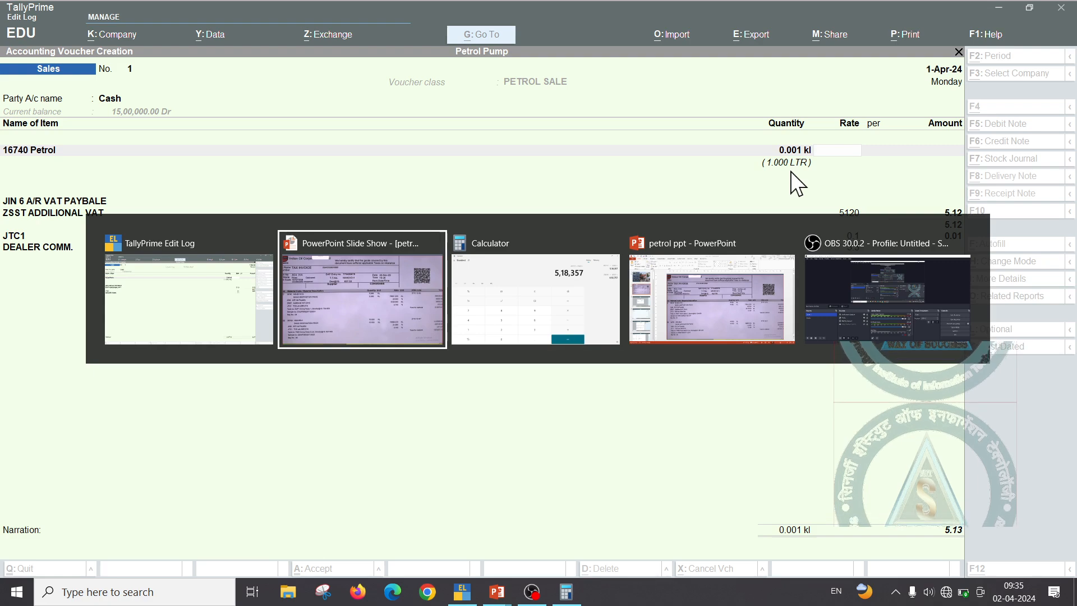
Read the 78841.330 per KL petrol rate on the invoice slide and return to TallyPrime
key("alt+Tab")
key("alt+Tab")
key("alt+Tab")
key("alt+Tab")
key("alt+Tab")
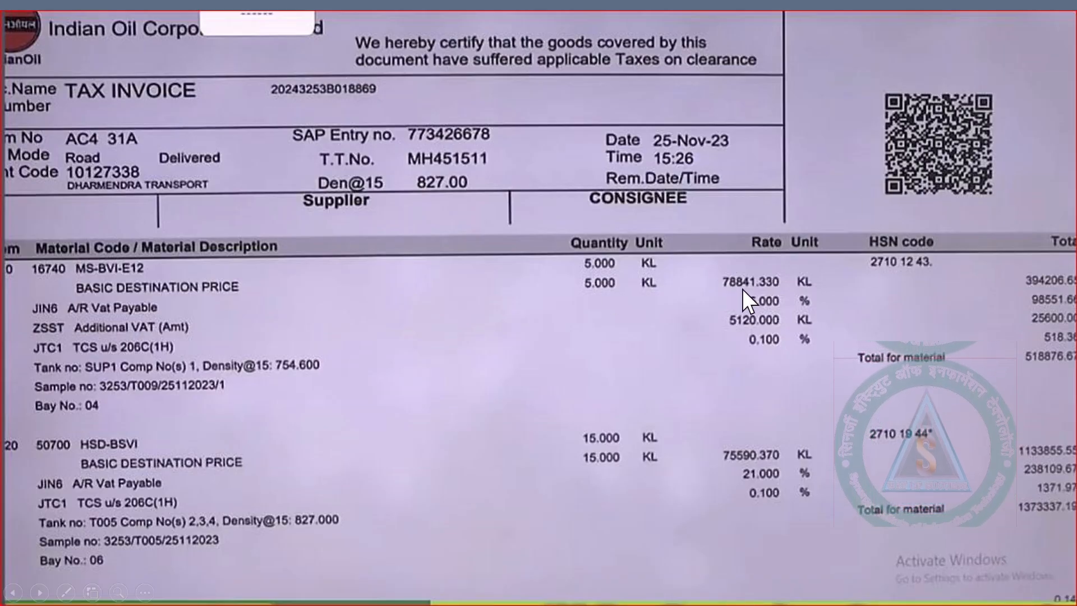
key("alt+Tab")
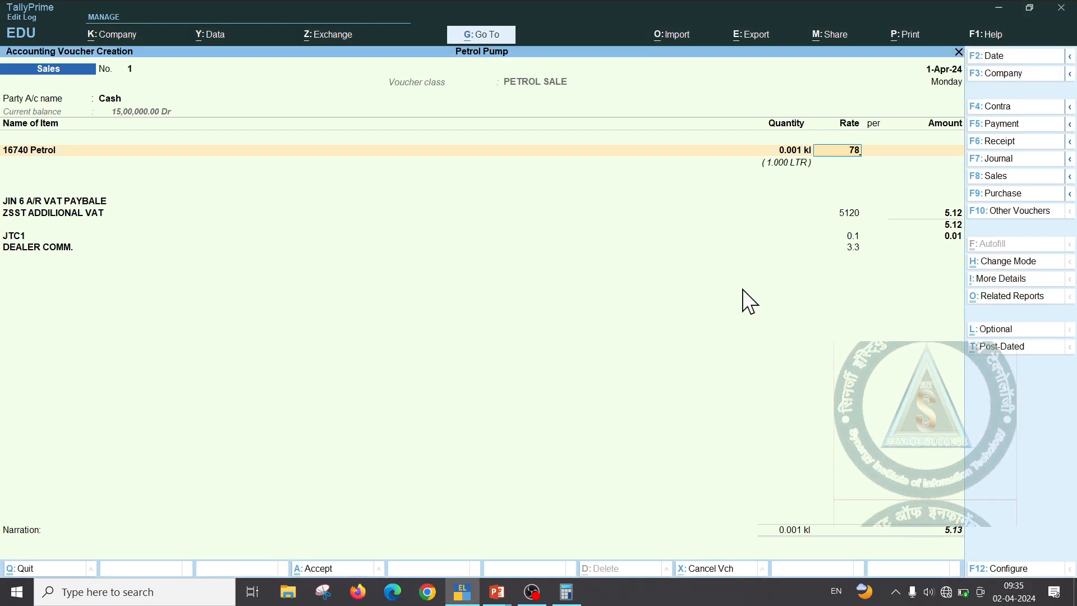
Enter 78,841.33 per kl as the petrol rate, giving a 78.84 line and 103.77 total
type("841.33")
key("Return")
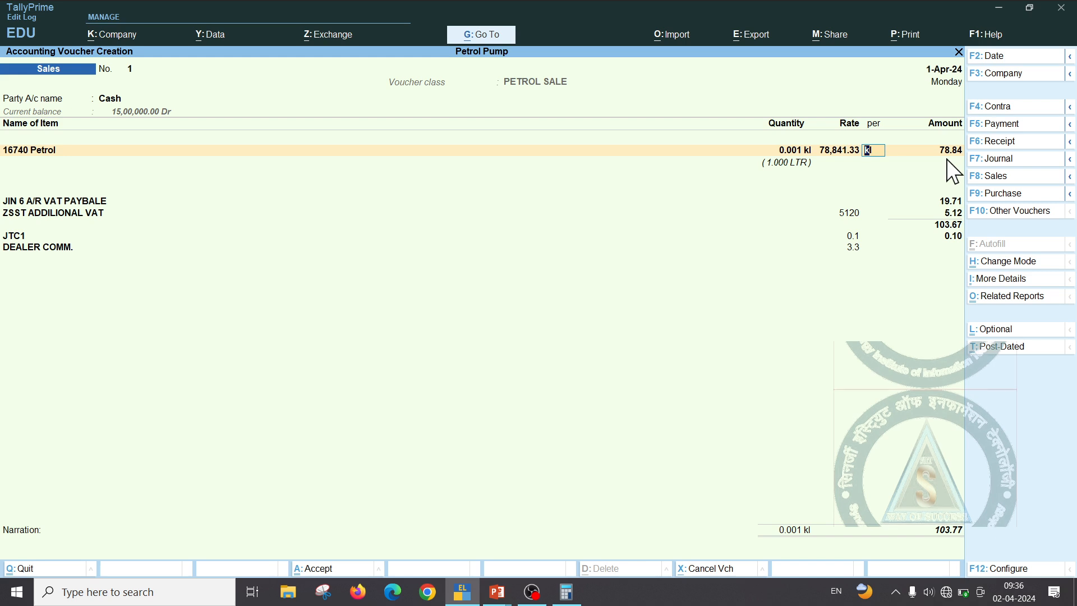
key("Return")
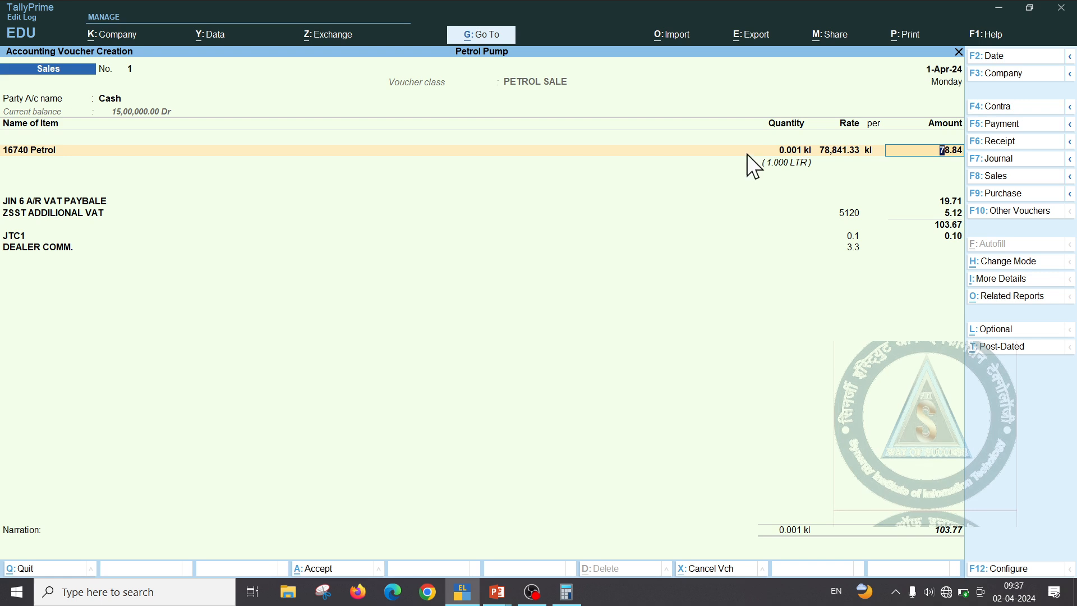
Re-enter the petrol quantity as 1 kl so the voucher total becomes 1,03,778.63
left_click(797, 152)
key("BackSpace")
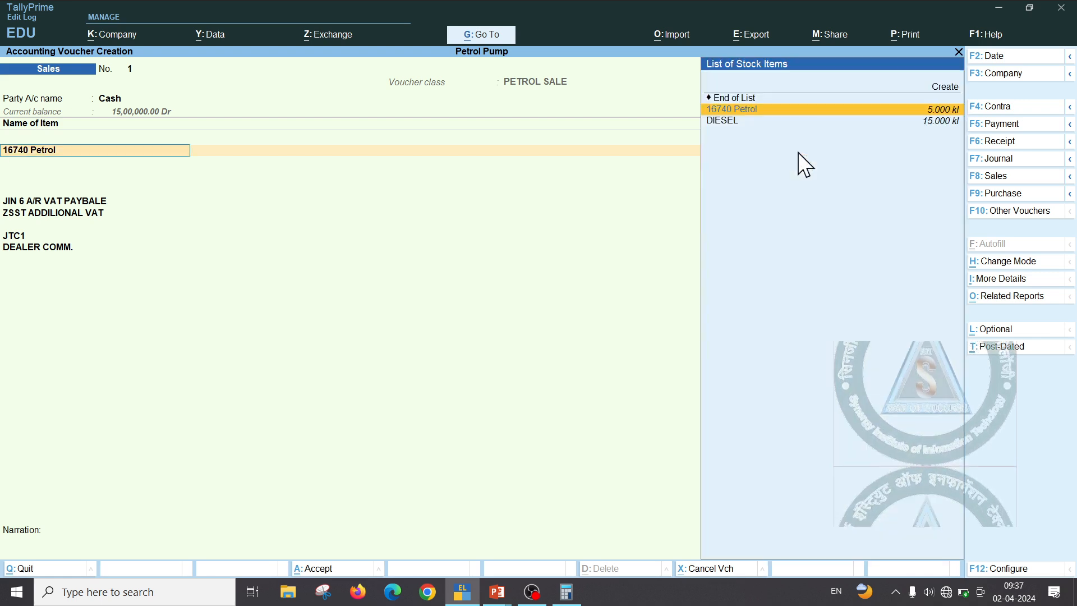
key("Return")
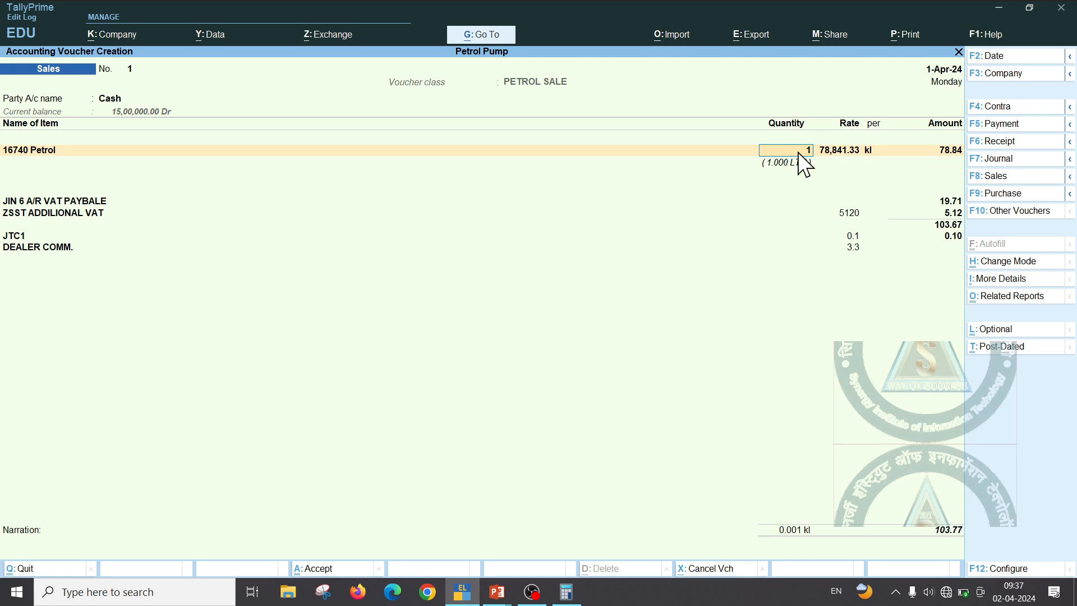
type("1")
key("Return")
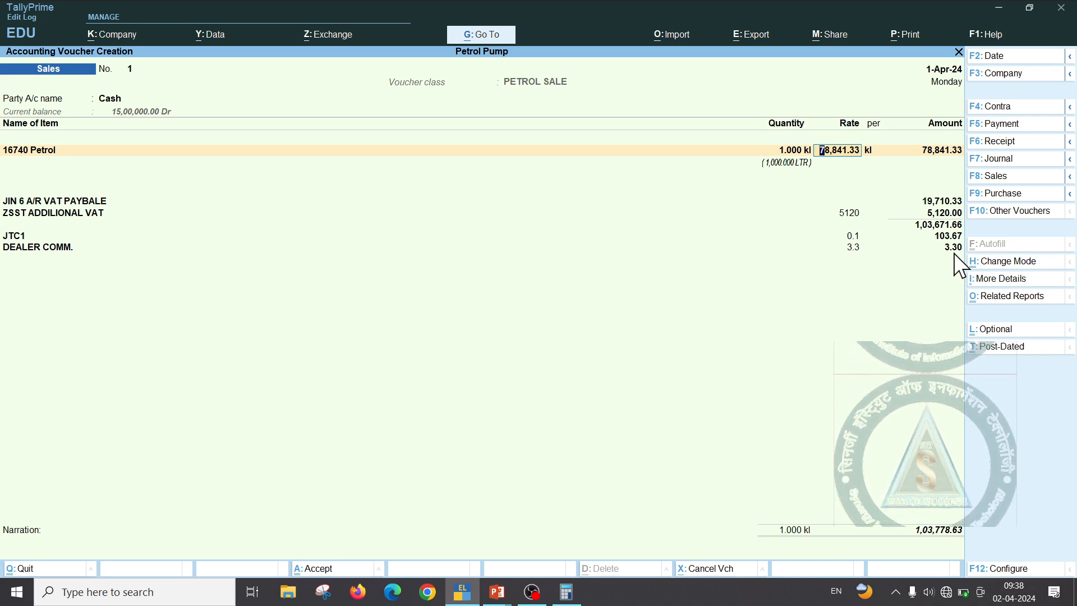
Discard the unsaved sales voucher and leave voucher entry
key("Escape")
key("Escape")
key("Return")
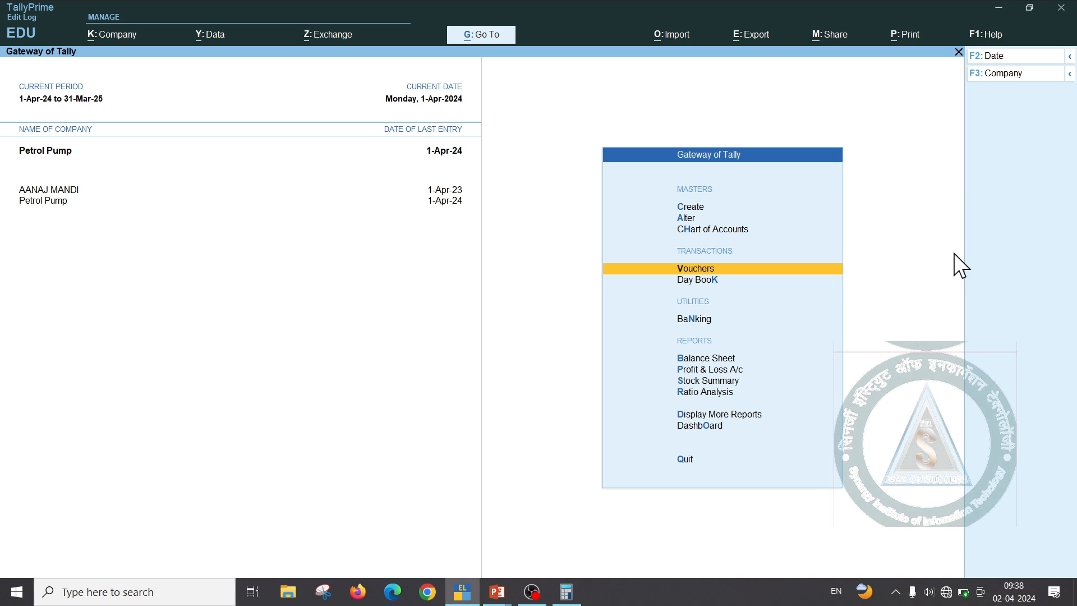
key("Escape")
key("Escape")
Alter the Sales voucher type and reach its PETROL SALE class settings
key("Down")
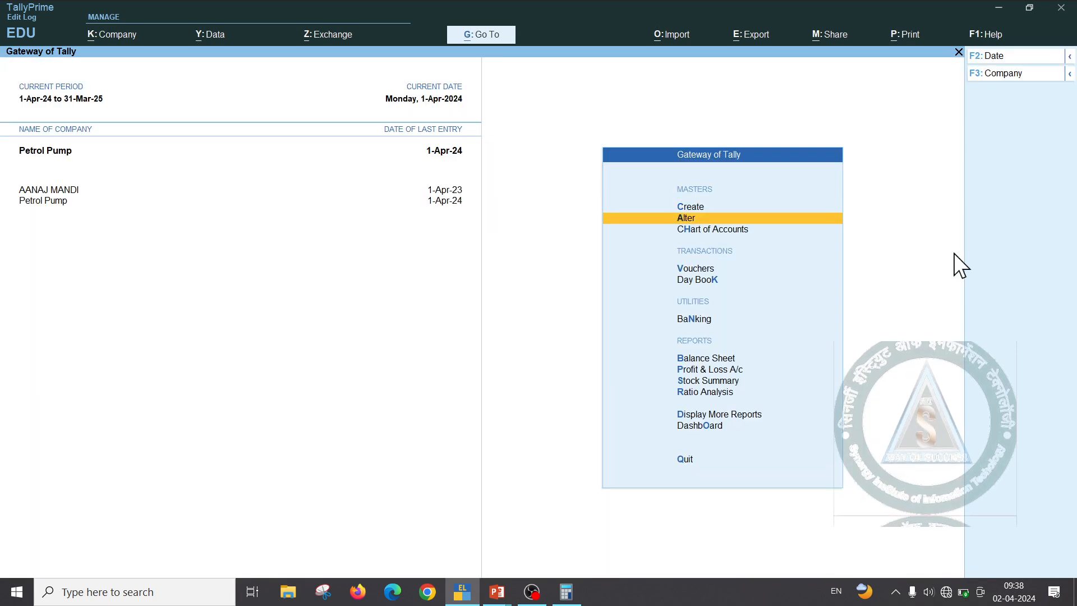
key("Return")
key("Down")
key("Down")
key("Down")
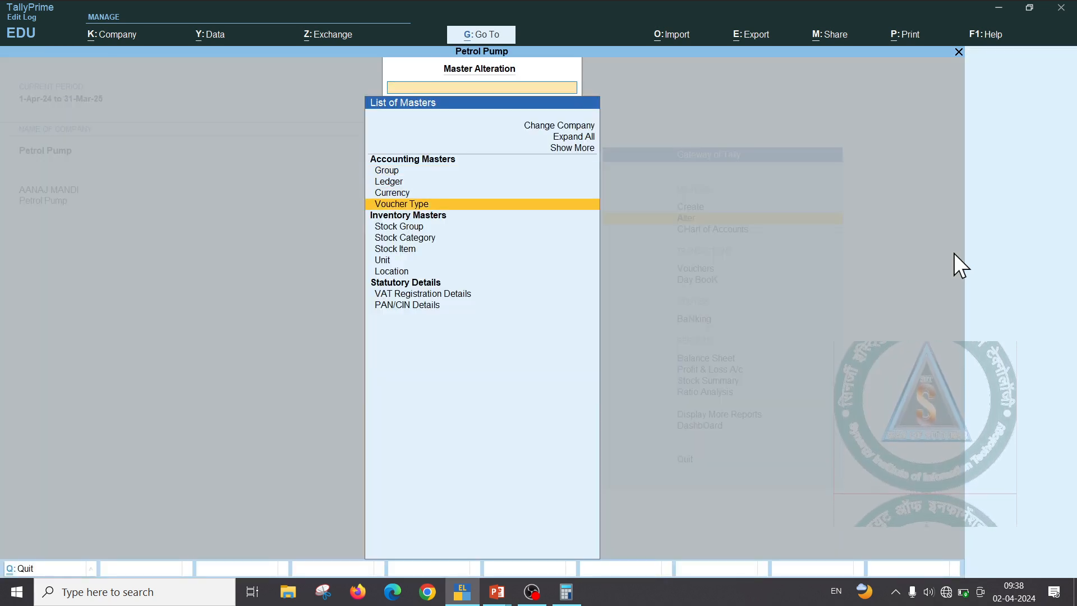
key("Return")
key("Down")
key("Down")
key("Down")
key("Down")
key("Down")
key("Down")
key("Down")
key("Down")
key("Down")
key("Down")
key("Down")
key("Down")
key("Down")
key("Down")
key("Down")
key("Down")
key("Down")
key("Down")
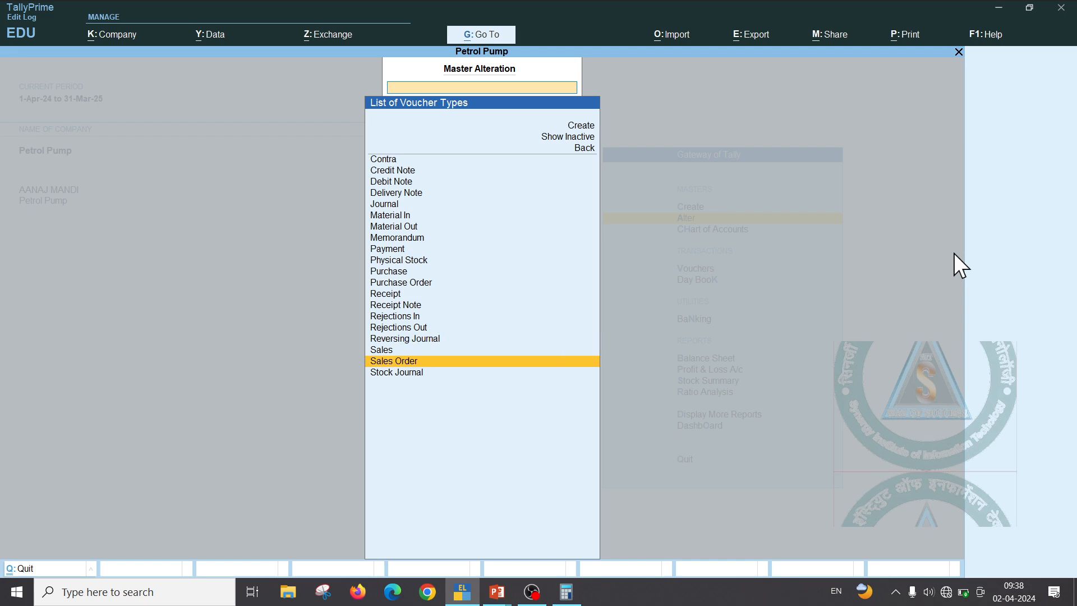
key("Up")
key("Return")
key("Return")
key("Return")
key("Return")
key("Return")
key("Return")
key("Return")
key("Return")
key("Return")
key("Return")
key("Return")
key("Return")
key("Return")
key("Return")
key("Return")
key("Return")
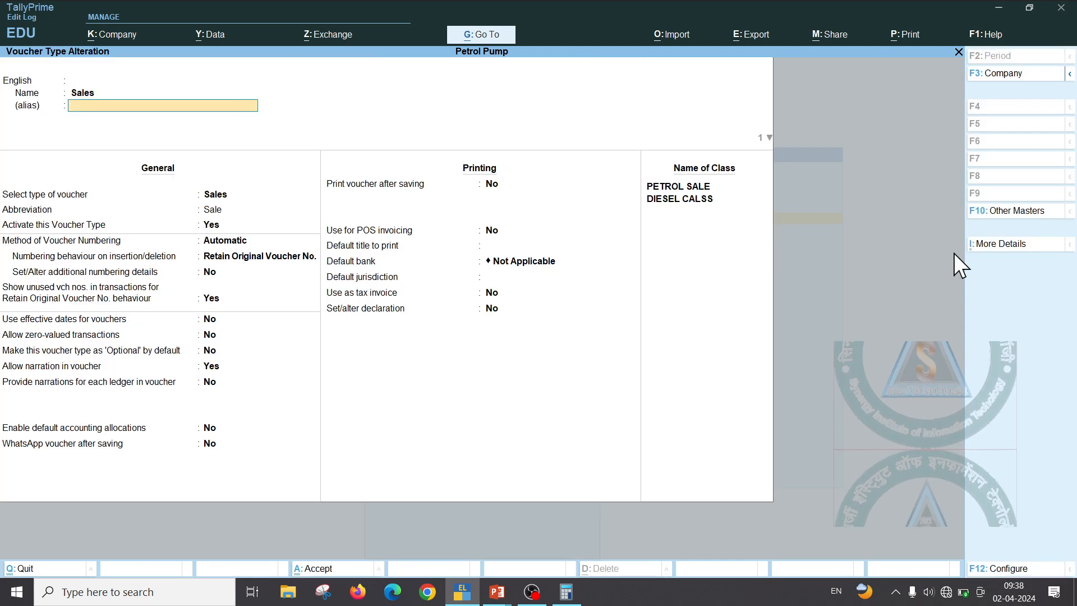
key("Return")
key("Return")
key("Return")
key("Return")
key("Return")
key("Return")
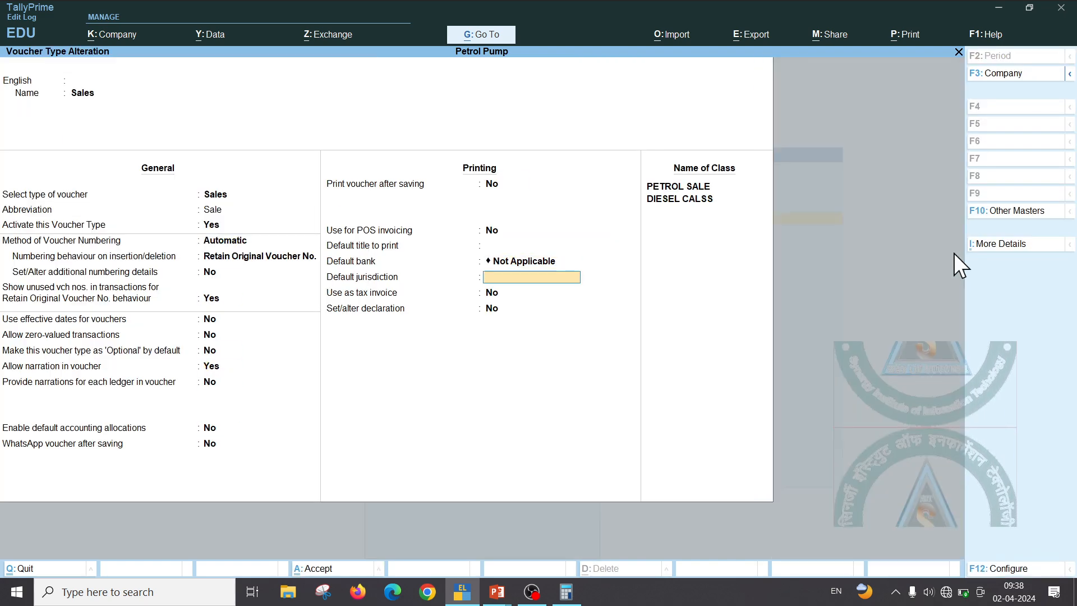
Change PETROL SALE's DEALER COMM. value basis from 3.3 to 3300 and accept the class
key("Return")
key("Return")
key("Return")
key("Return")
key("Return")
key("Return")
key("Return")
key("Return")
key("Return")
key("Return")
key("Return")
key("Return")
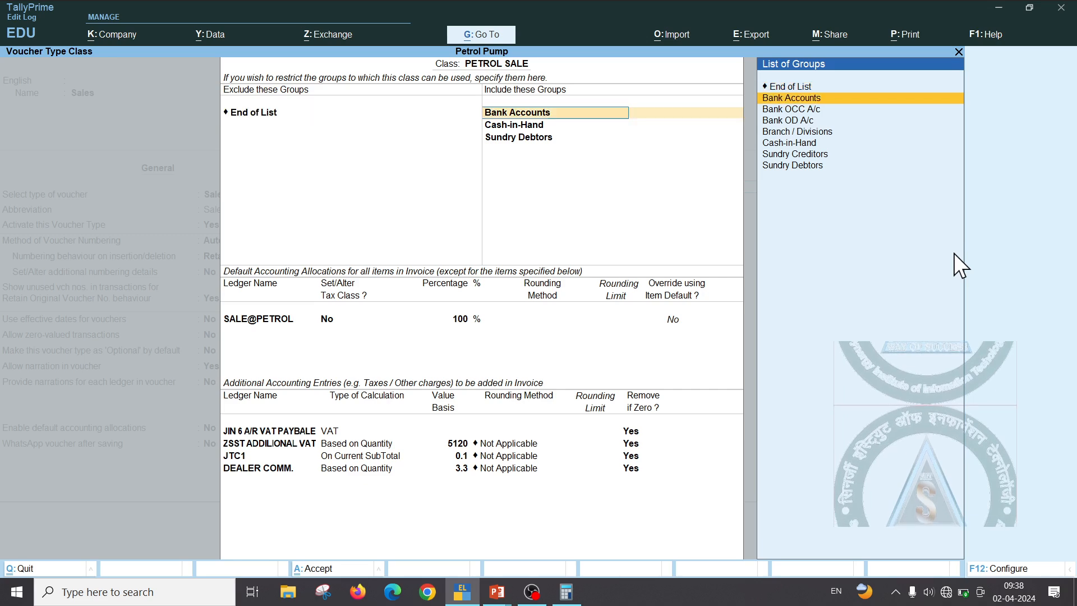
key("Return")
key("Return")
key("Return")
key("Return")
key("Return")
key("Return")
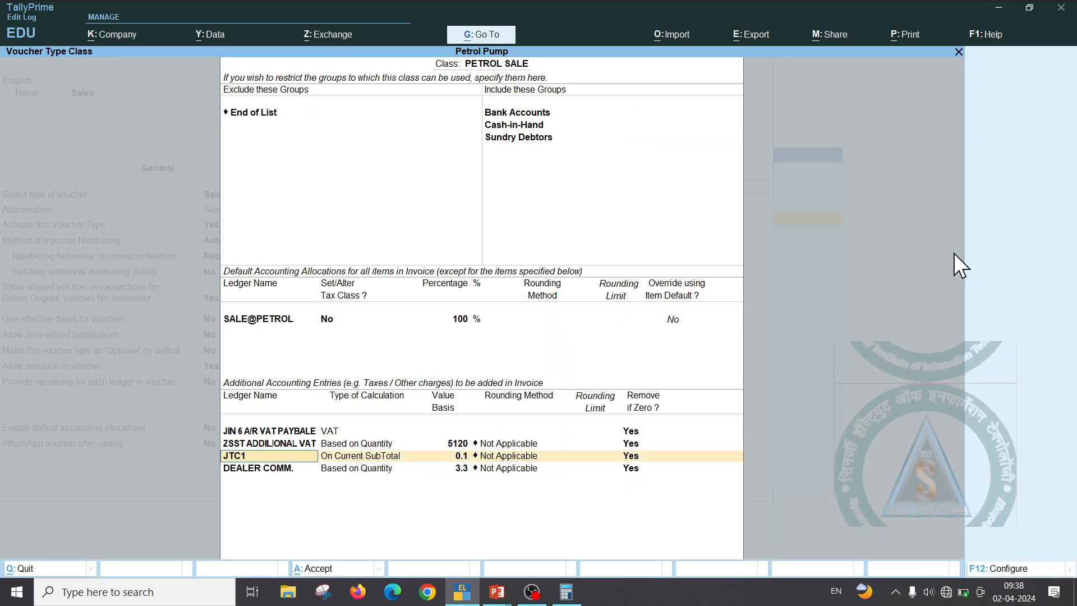
key("Return")
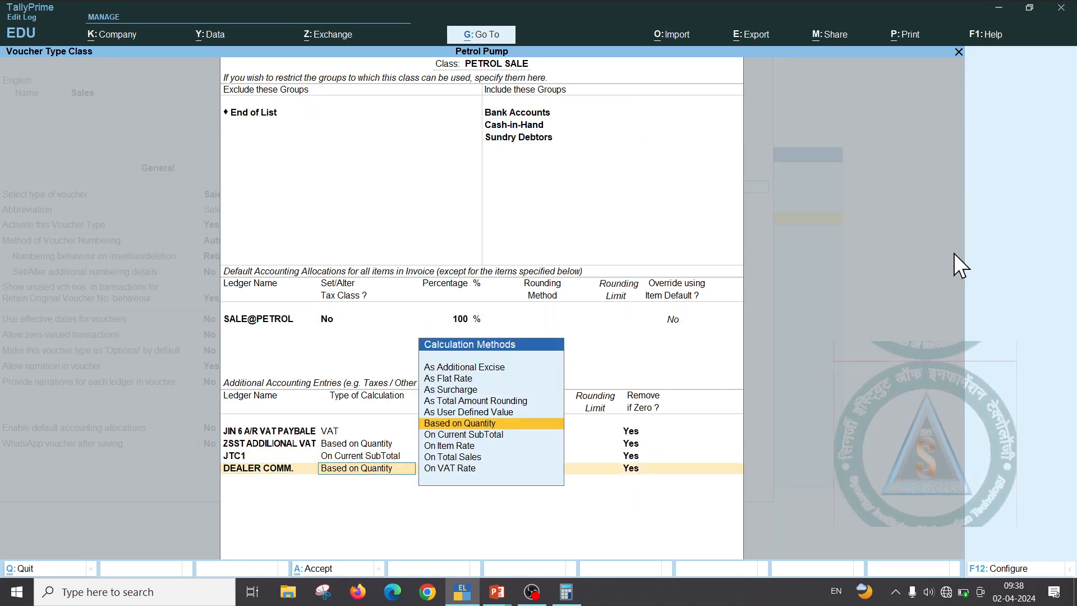
key("Return")
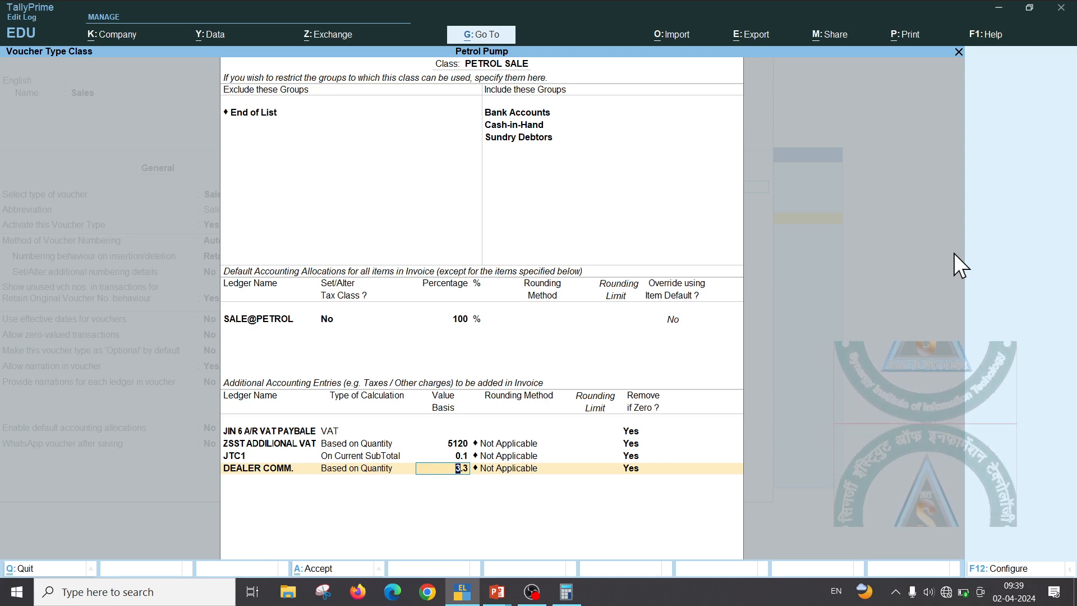
type("3")
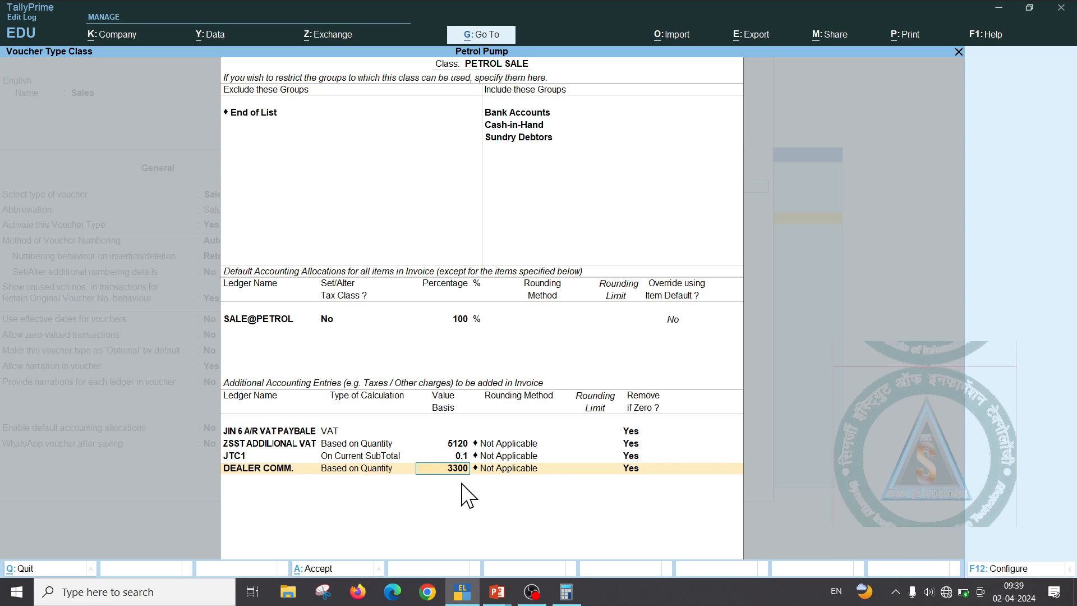
key("ctrl+a")
Set DIESEL CALSS's DEALER COMM. value basis to 3300, keep rounding Not Applicable, and save
key("Return")
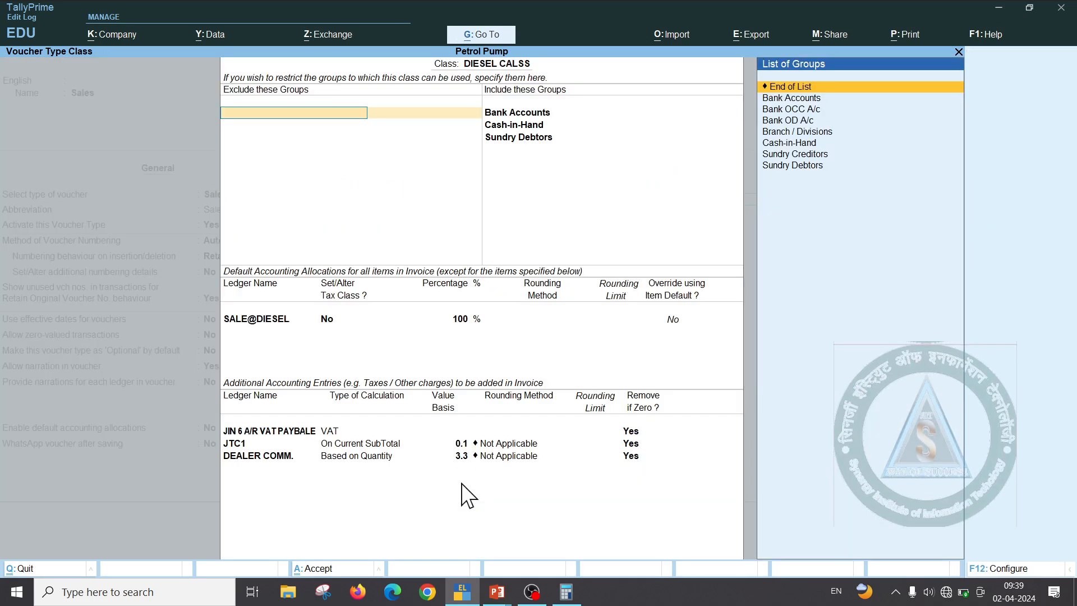
key("Return")
key("Return")
key("Return")
key("Return")
key("Return")
key("Return")
key("Return")
key("Return")
key("Return")
key("Return")
key("Return")
key("Return")
key("Return")
key("Return")
key("Return")
key("Return")
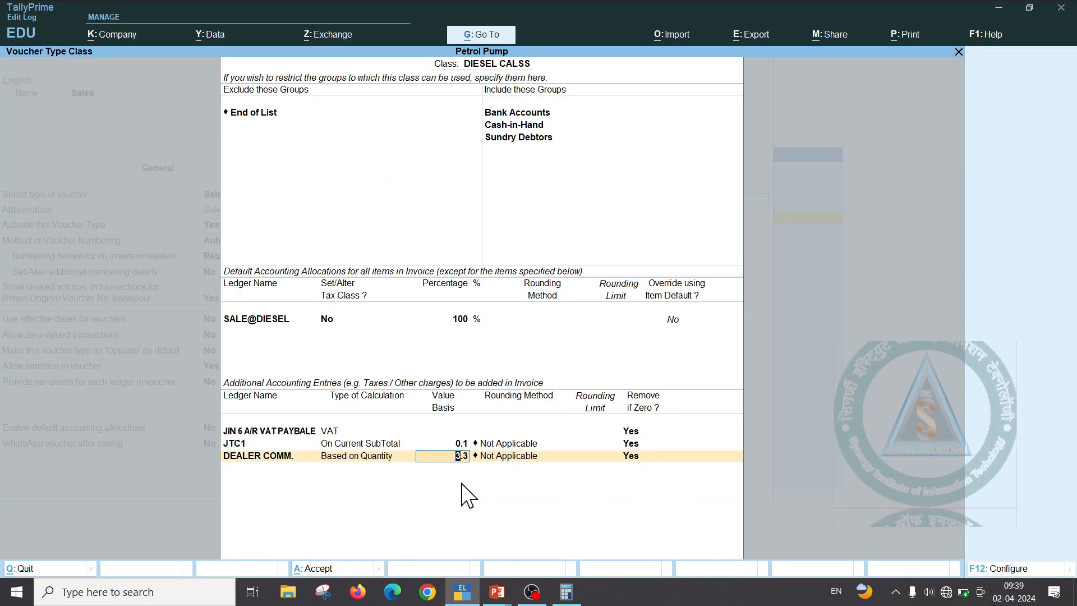
type("3300")
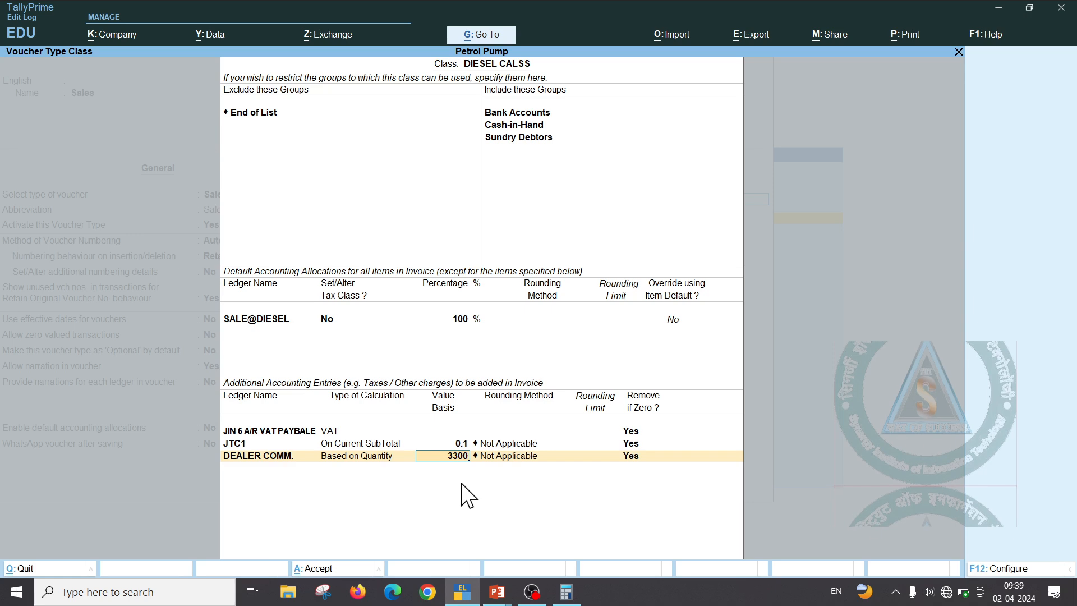
key("Return")
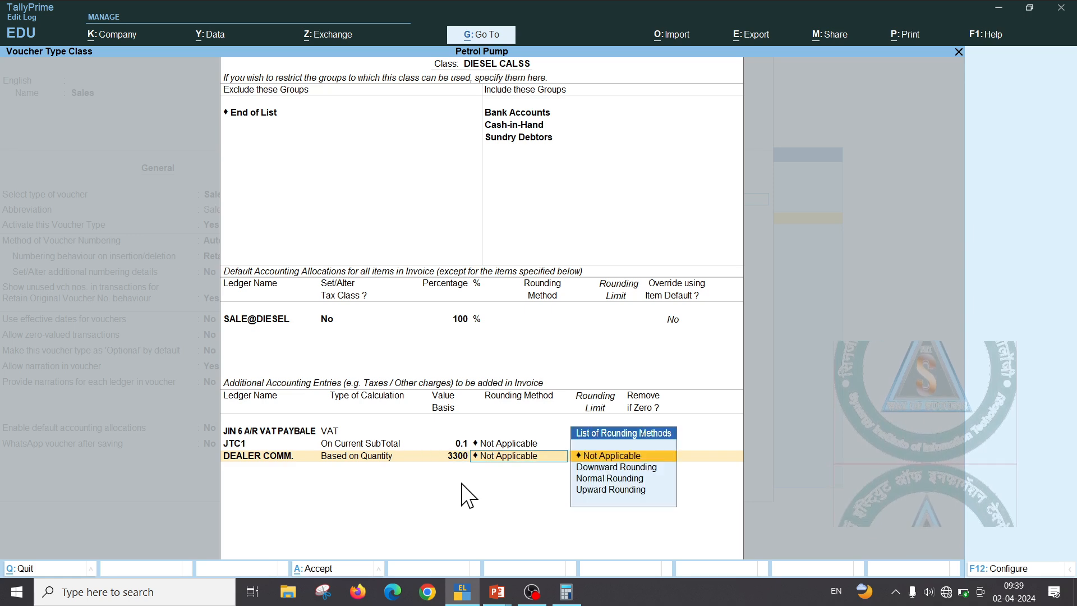
key("Return")
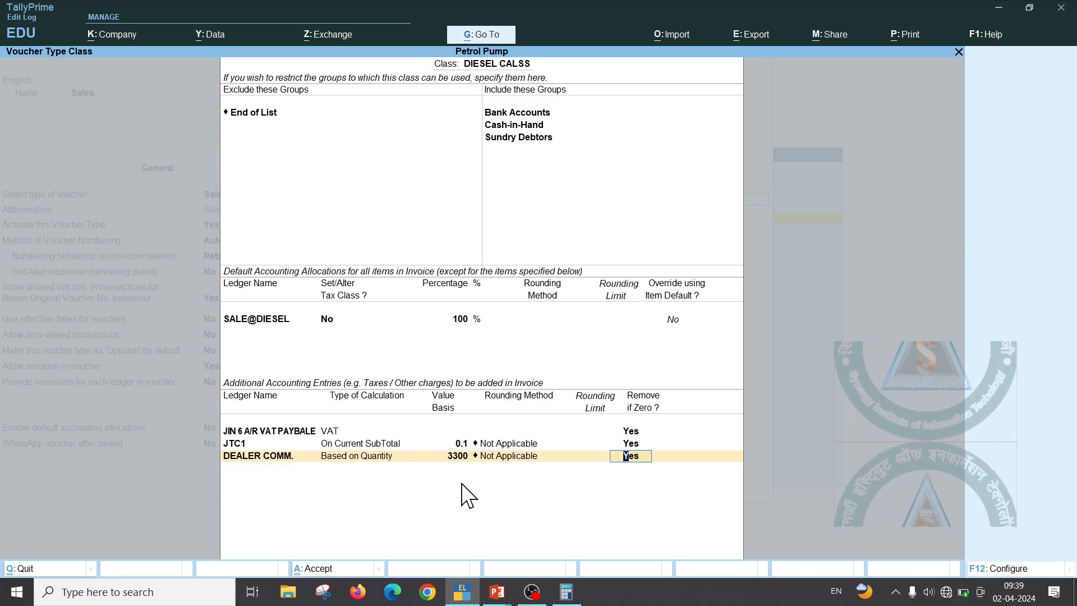
key("Return")
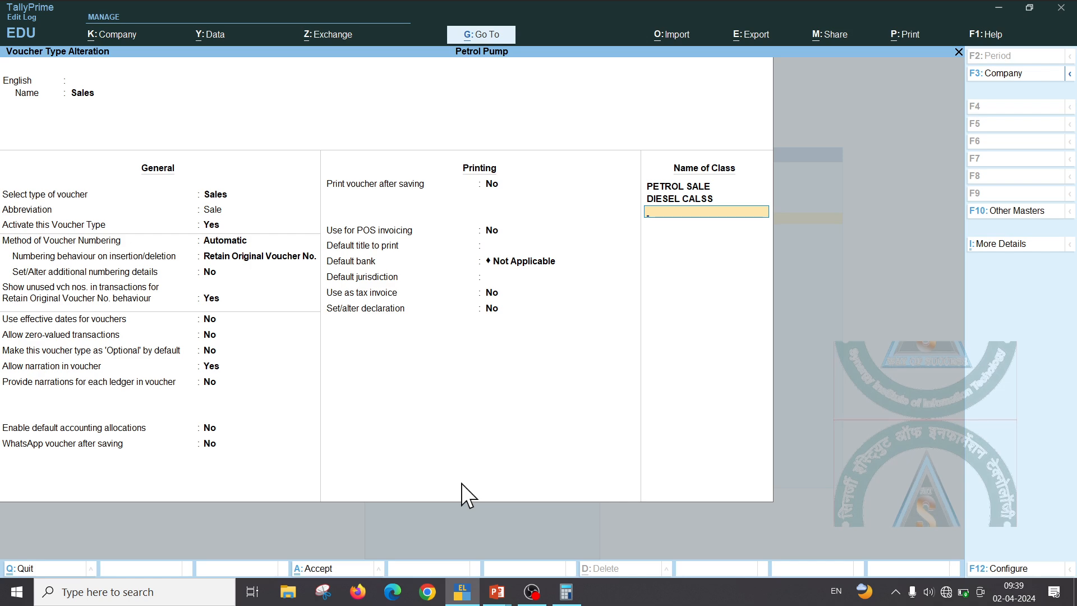
key("Return")
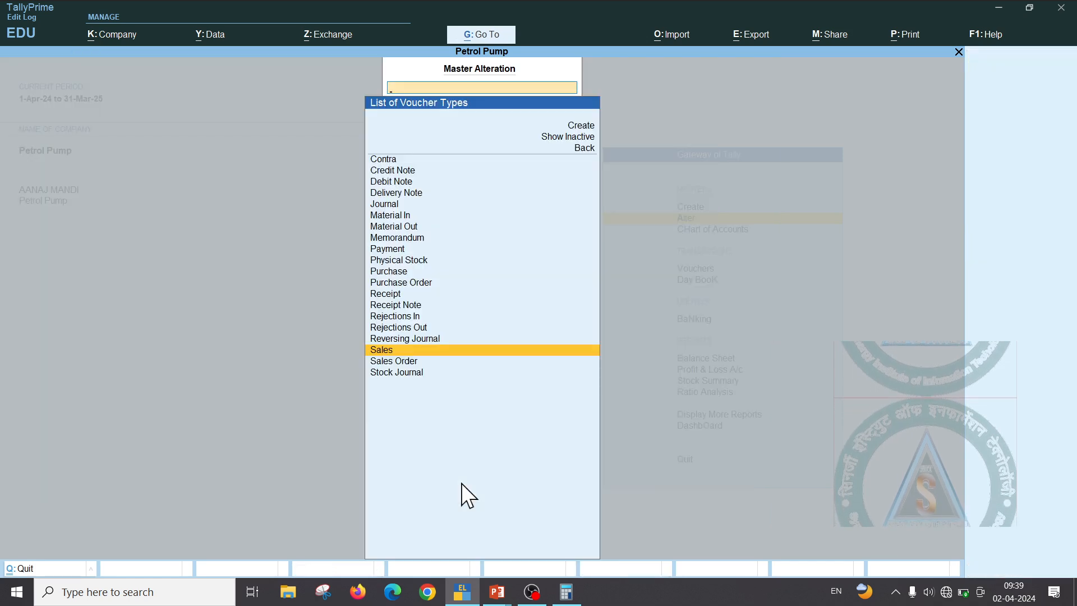
Start a new sales voucher with Cash as the party and no dispatch details
key("Escape")
key("Escape")
key("Down")
key("Down")
key("Down")
key("Down")
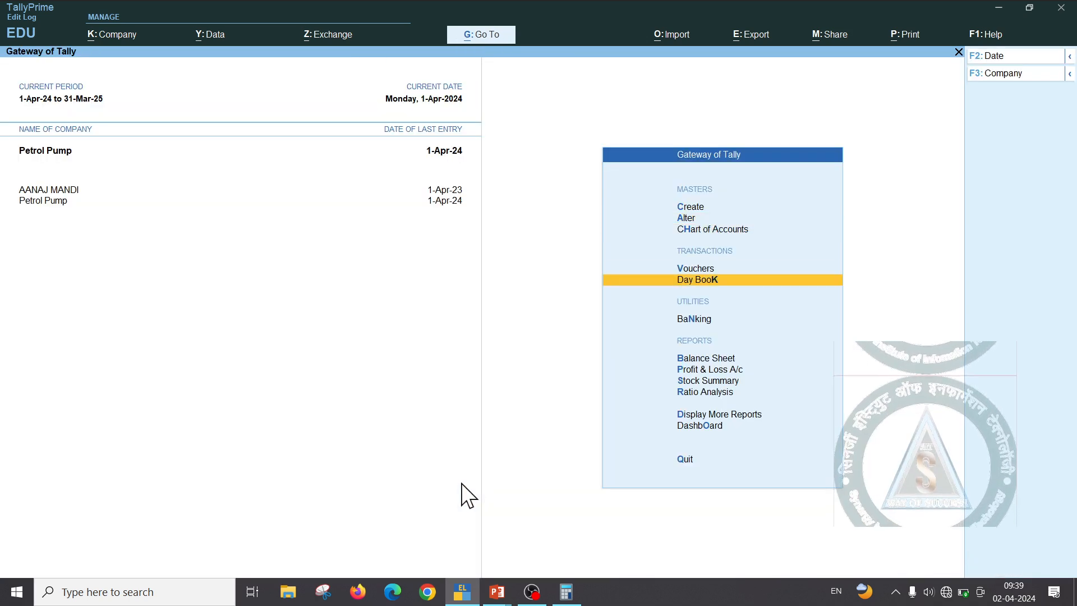
key("Up")
key("Up")
key("Return")
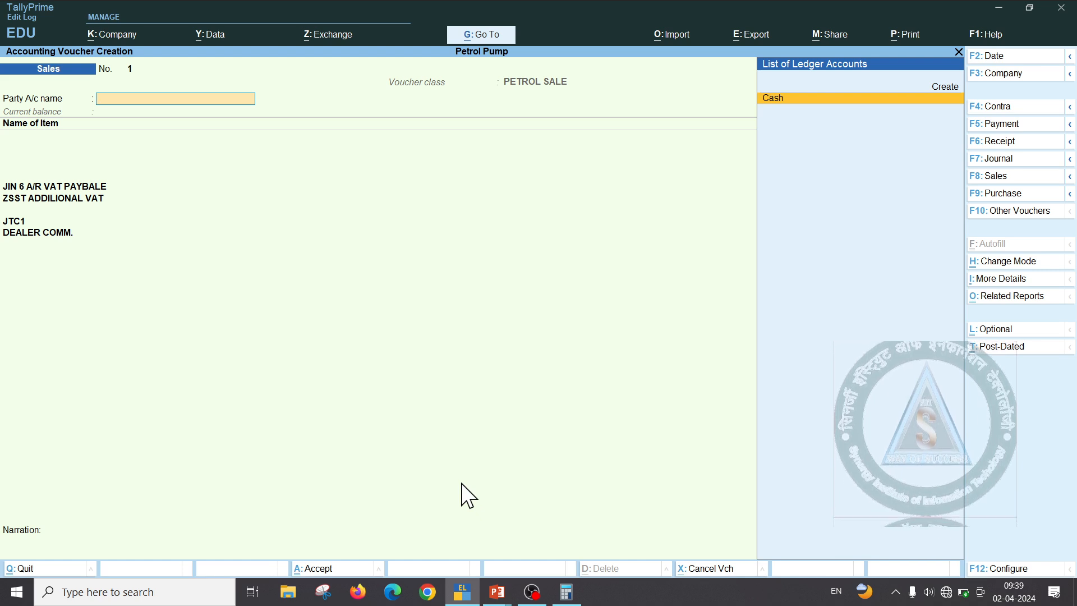
key("Return")
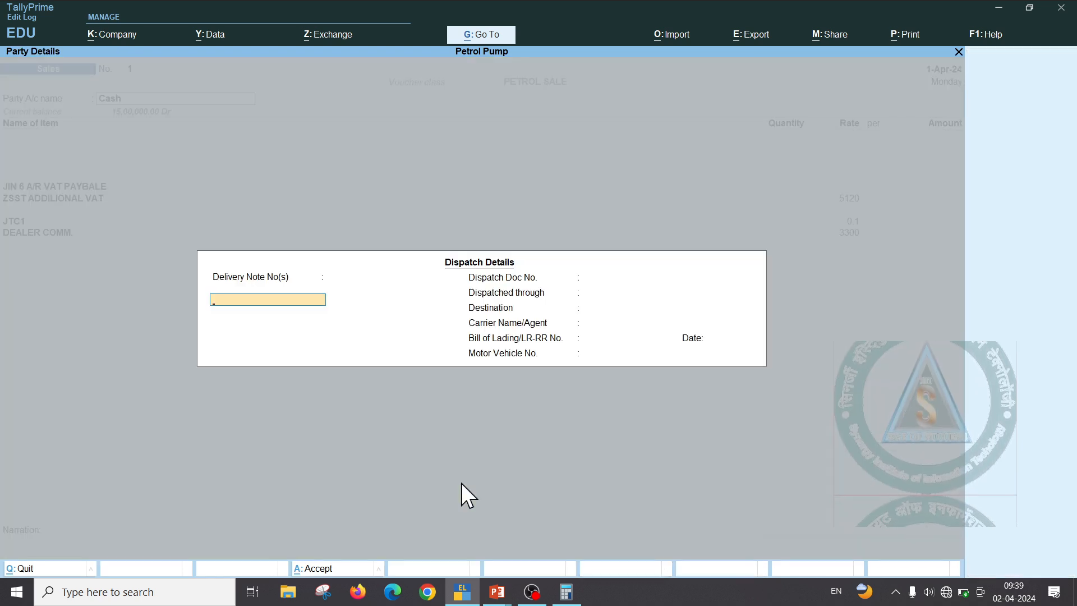
key("ctrl+a")
key("ctrl+a")
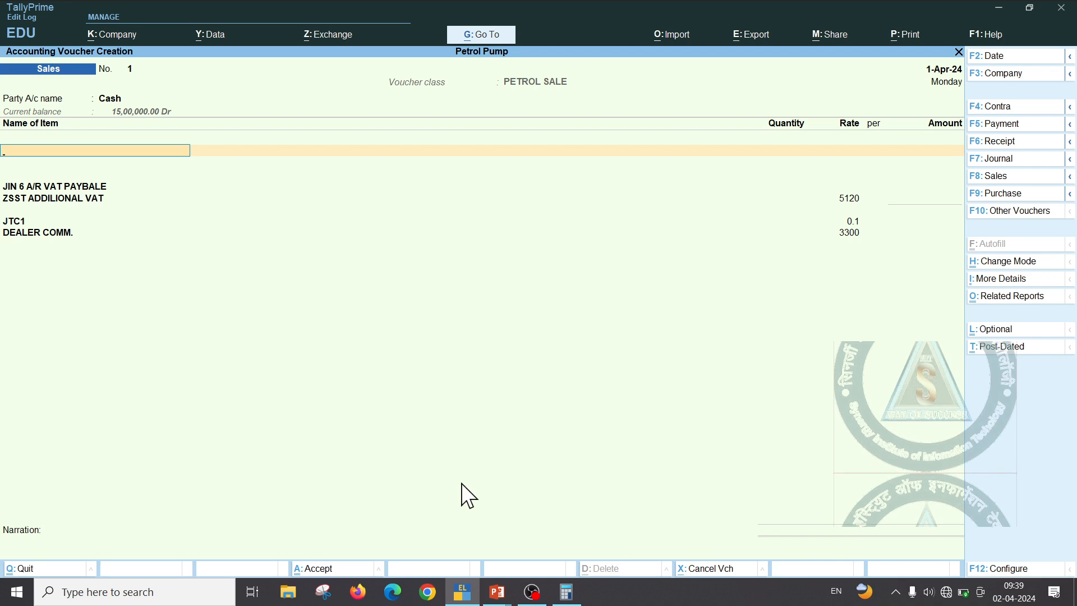
Add 16740 Petrol at 1 litre and type the invoice rate 78,841.33
type("P")
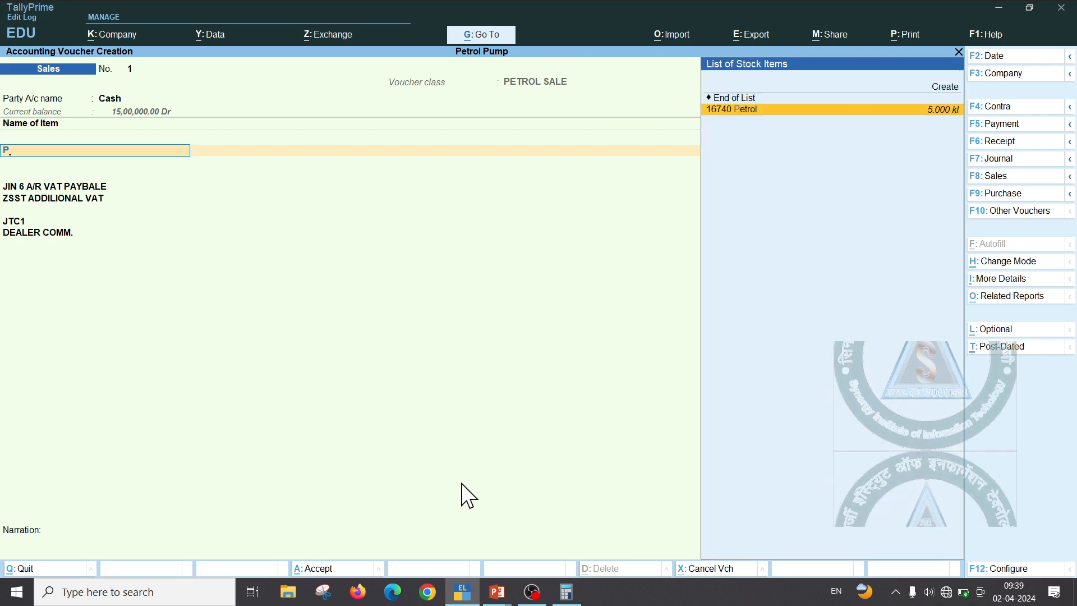
key("Return")
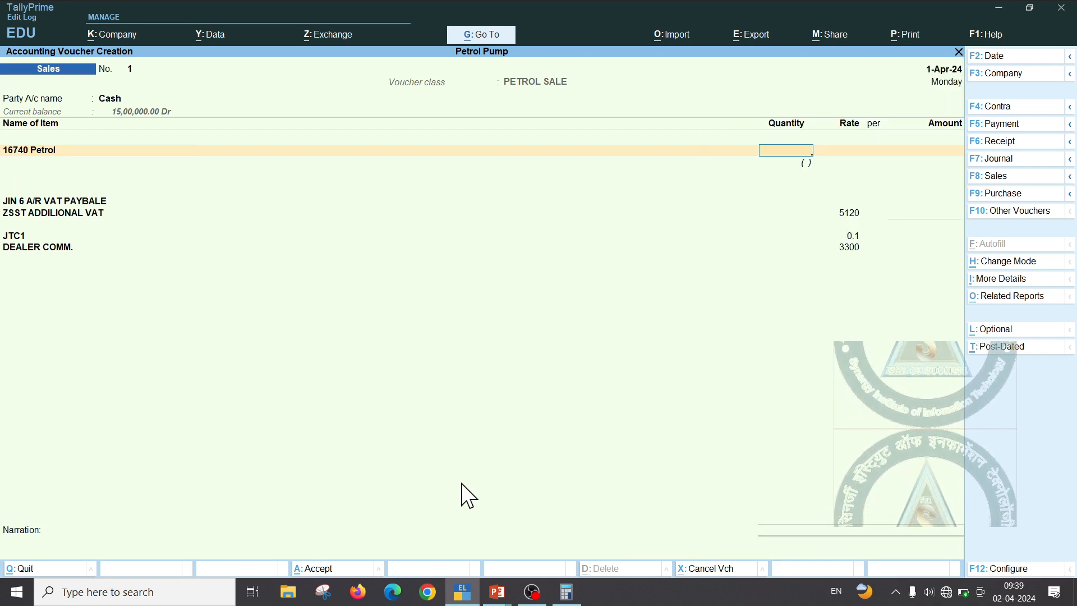
type("1")
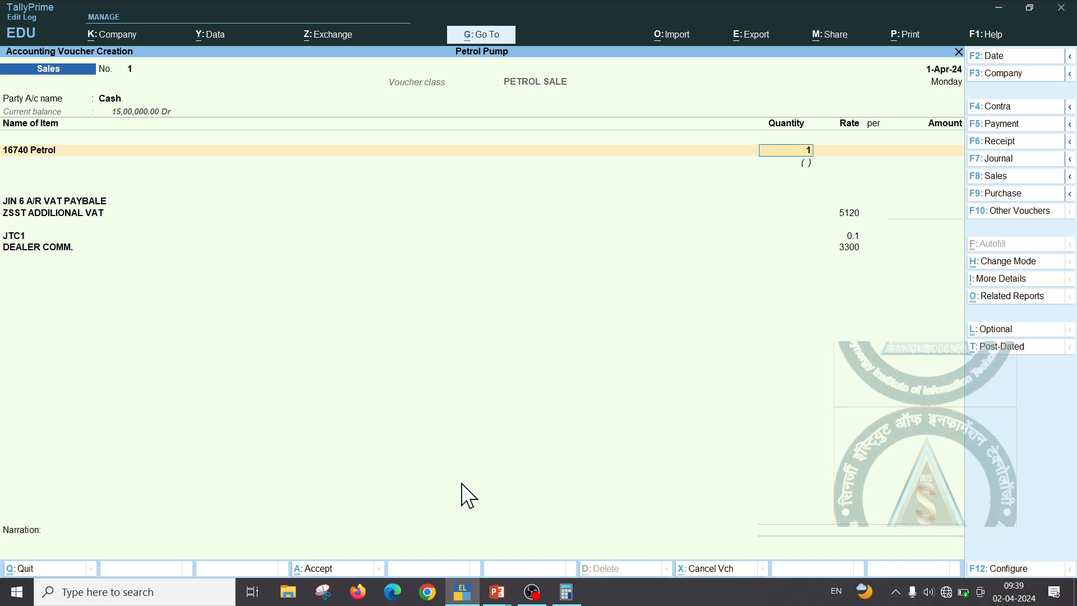
type("ltr")
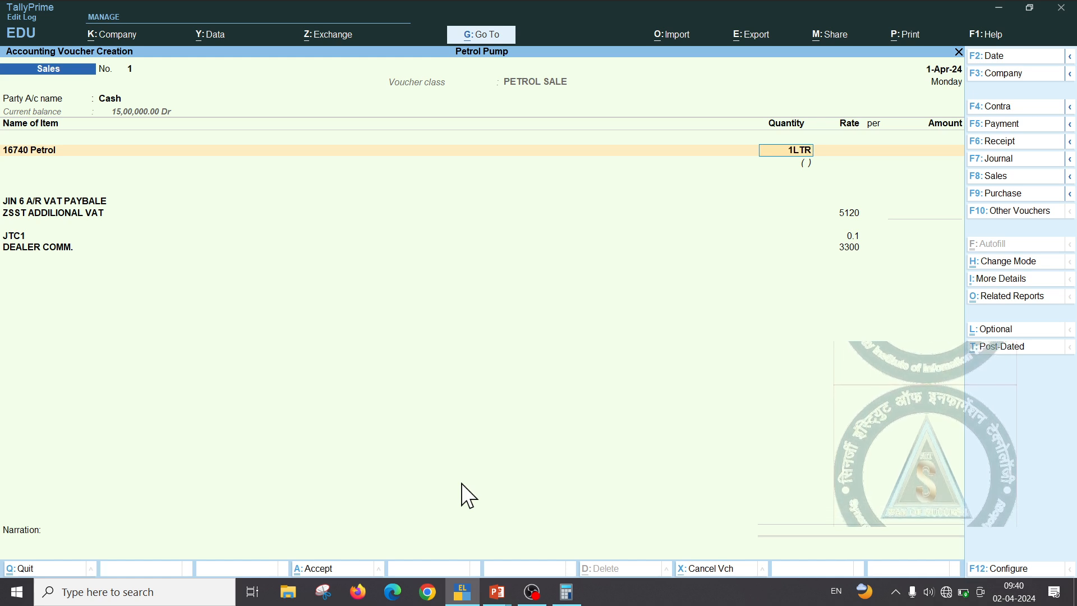
key("Return")
type("7")
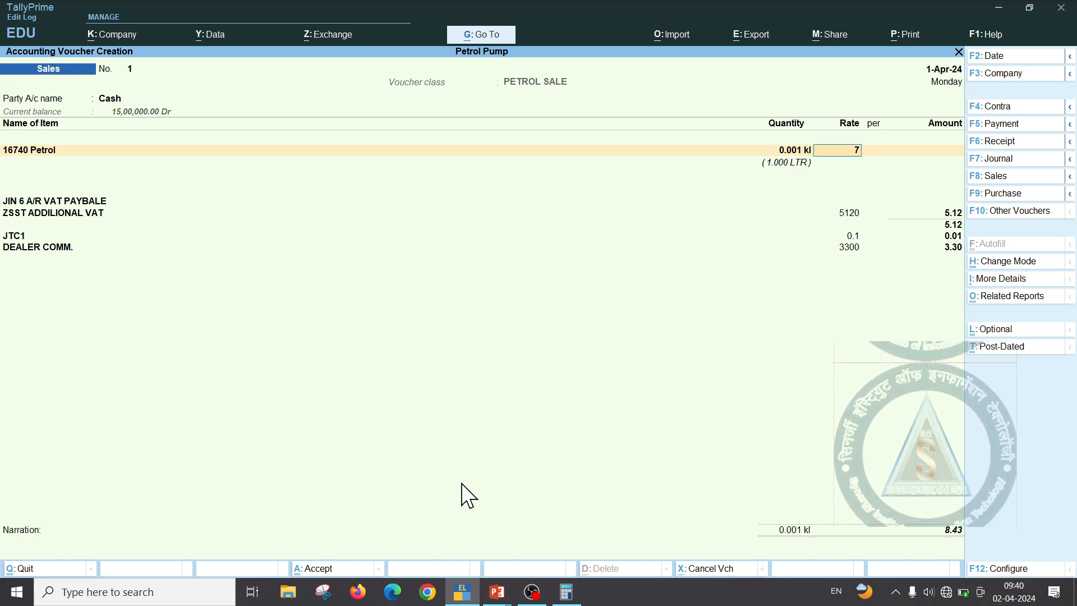
key("alt+Tab")
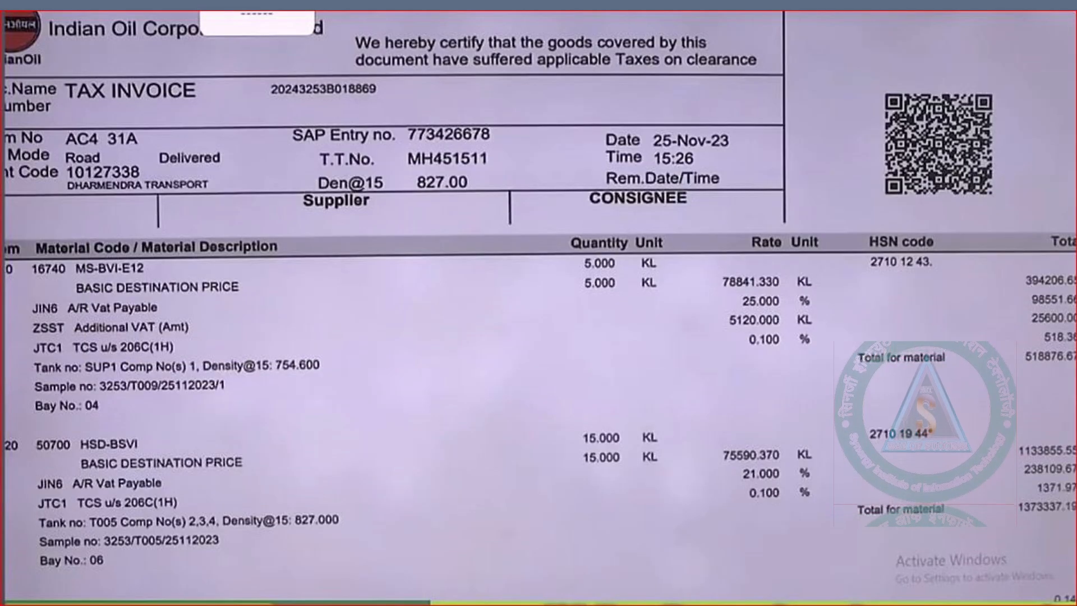
key("alt+Tab")
type("8,")
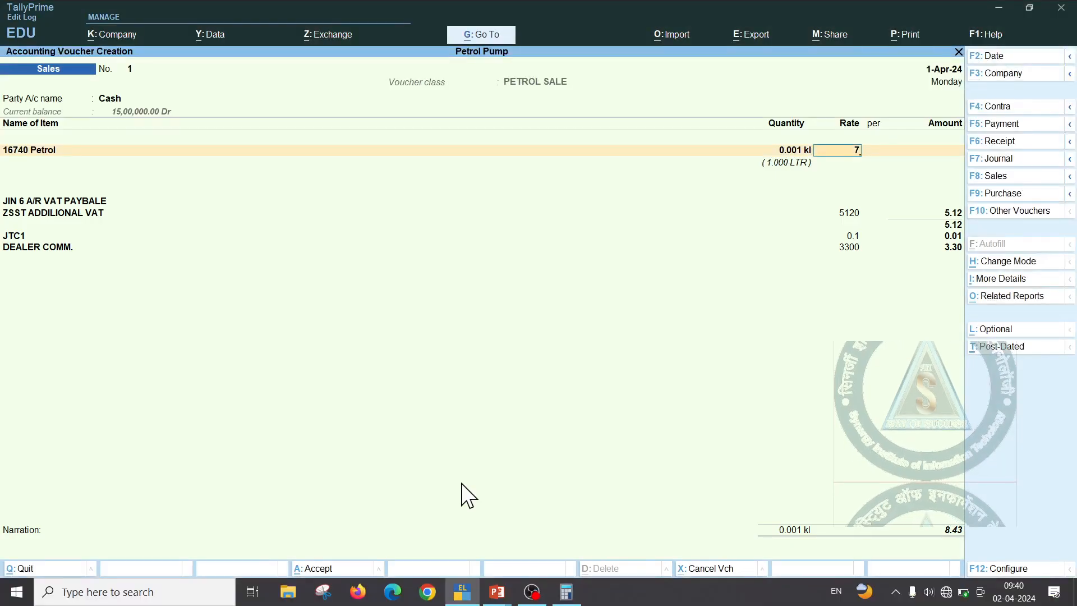
type("841.33")
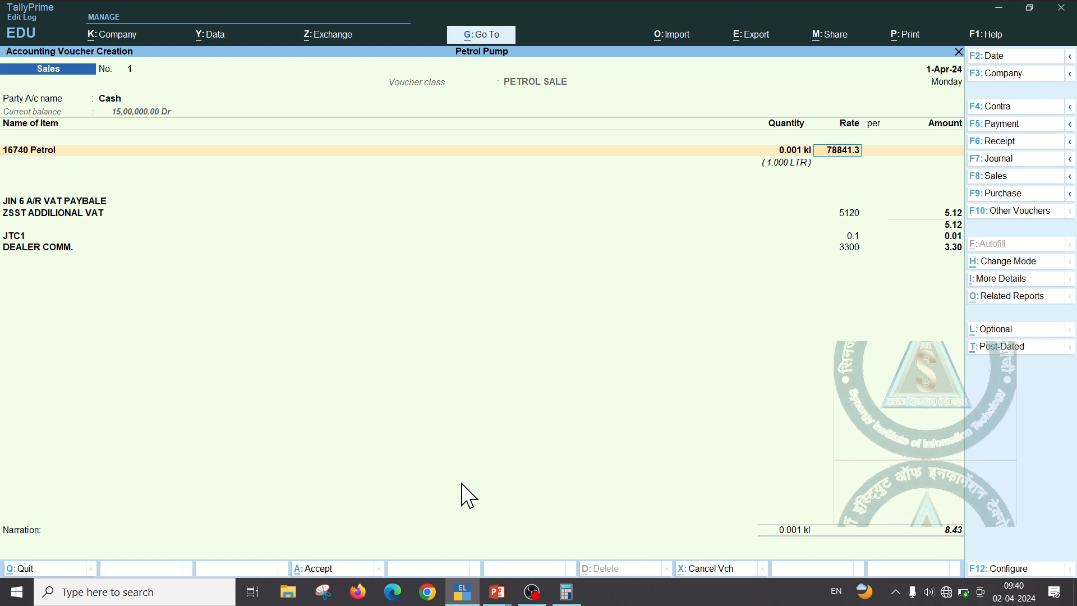
Accept the 78,841.33 rate and recheck Cash and 16740 Petrol, giving a 107.07 total
key("Return")
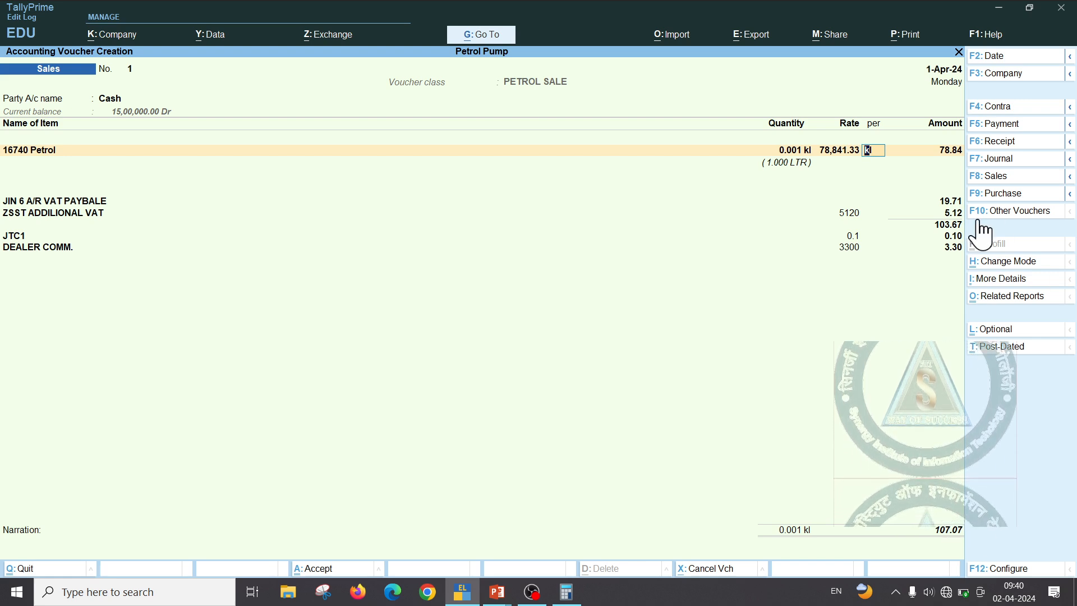
key("Up")
key("Return")
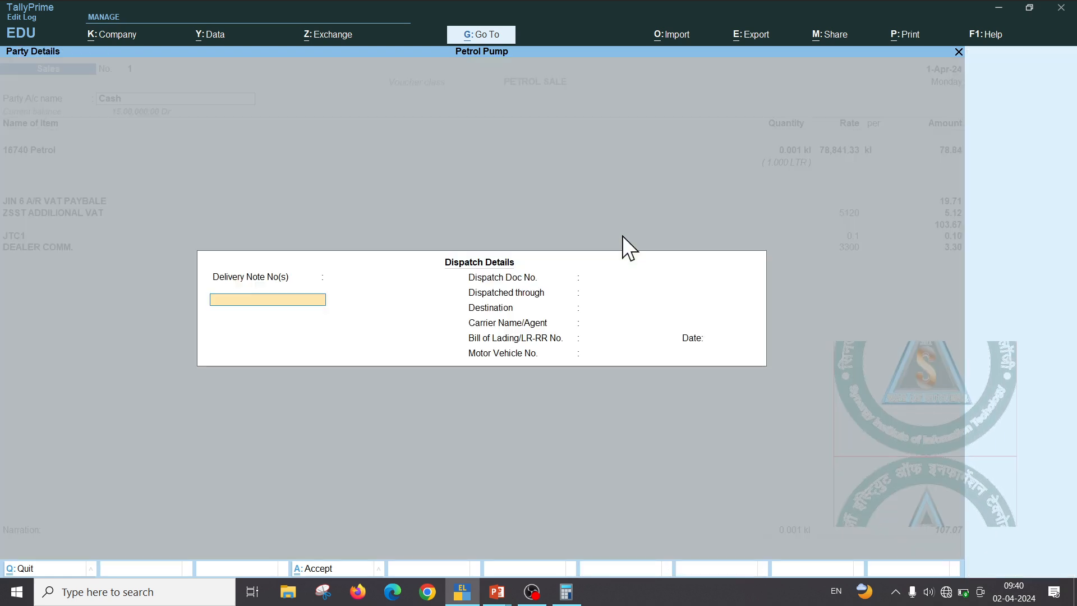
key("ctrl+a")
key("ctrl+a")
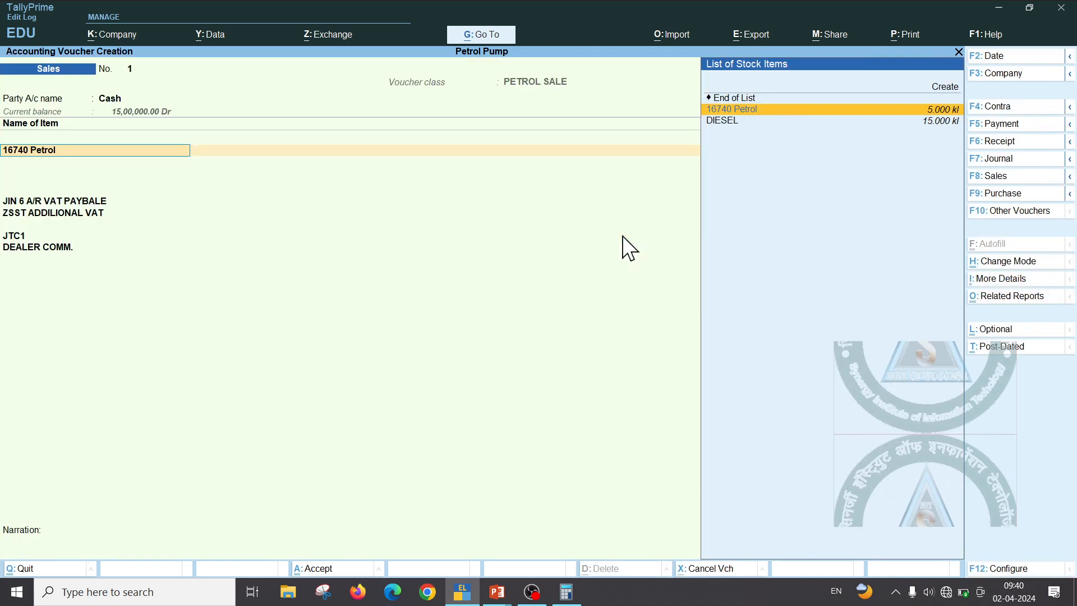
key("Return")
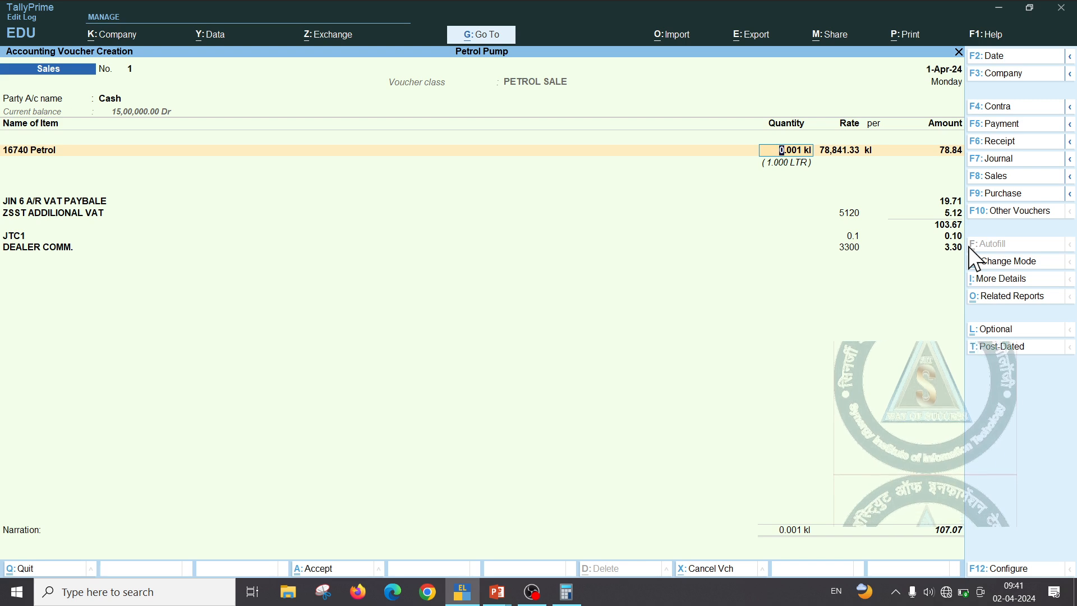
key("ctrl")
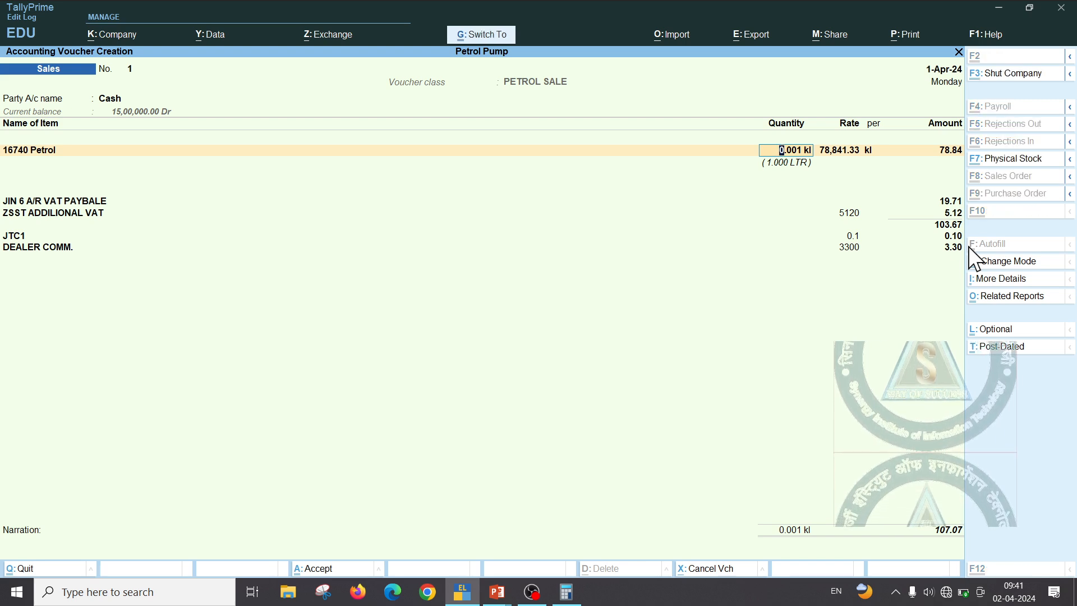
Save the petrol voucher and start sales voucher No. 2 for Cash without dispatch details
key("ctrl+a")
key("Return")
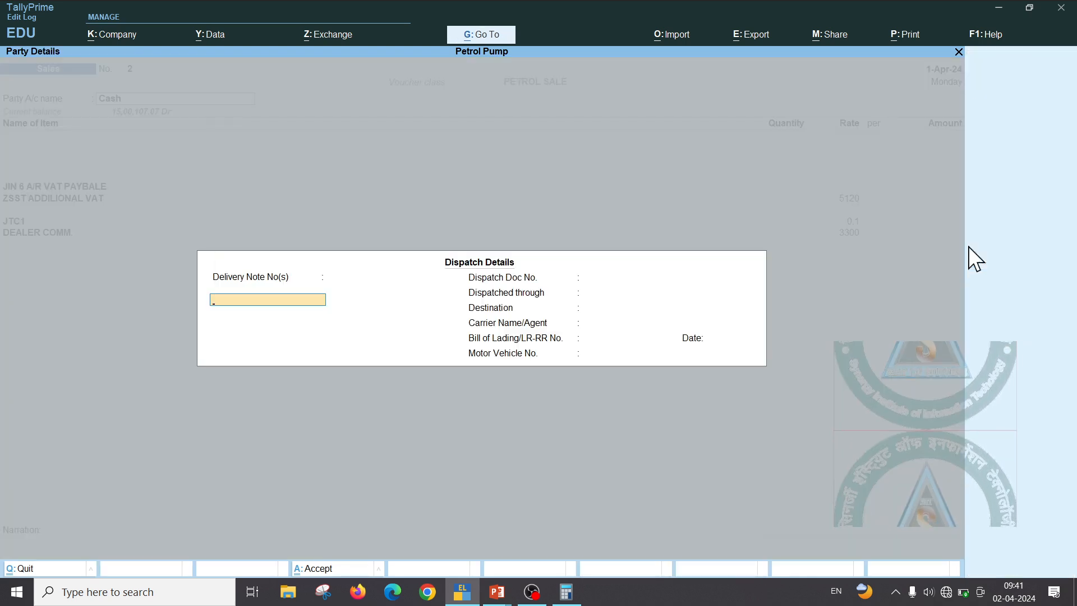
key("Return")
key("Return")
key("Return")
key("Return")
key("Return")
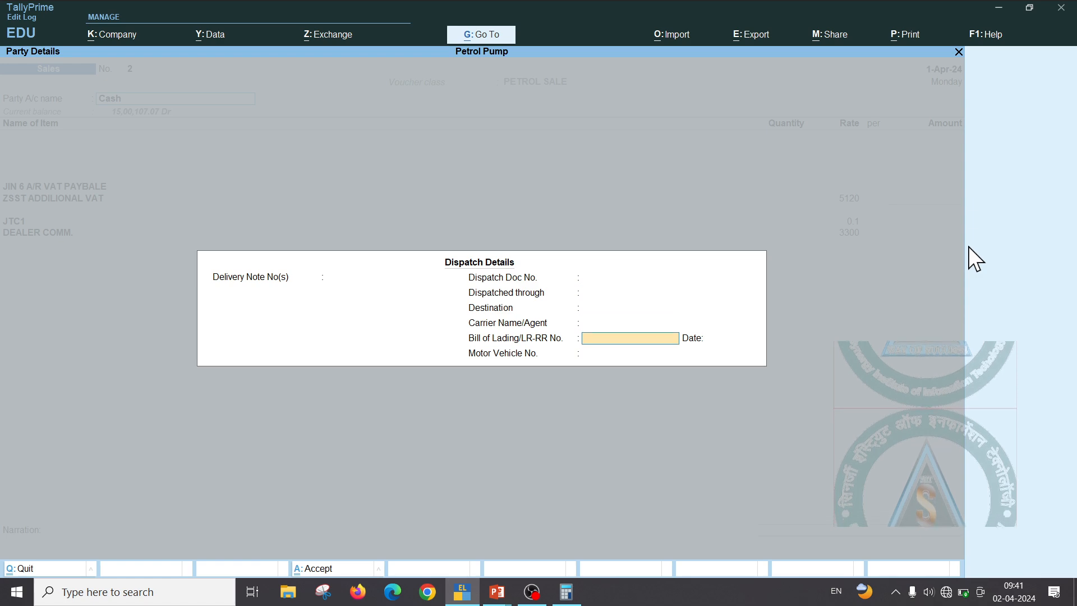
key("ctrl+a")
key("ctrl+a")
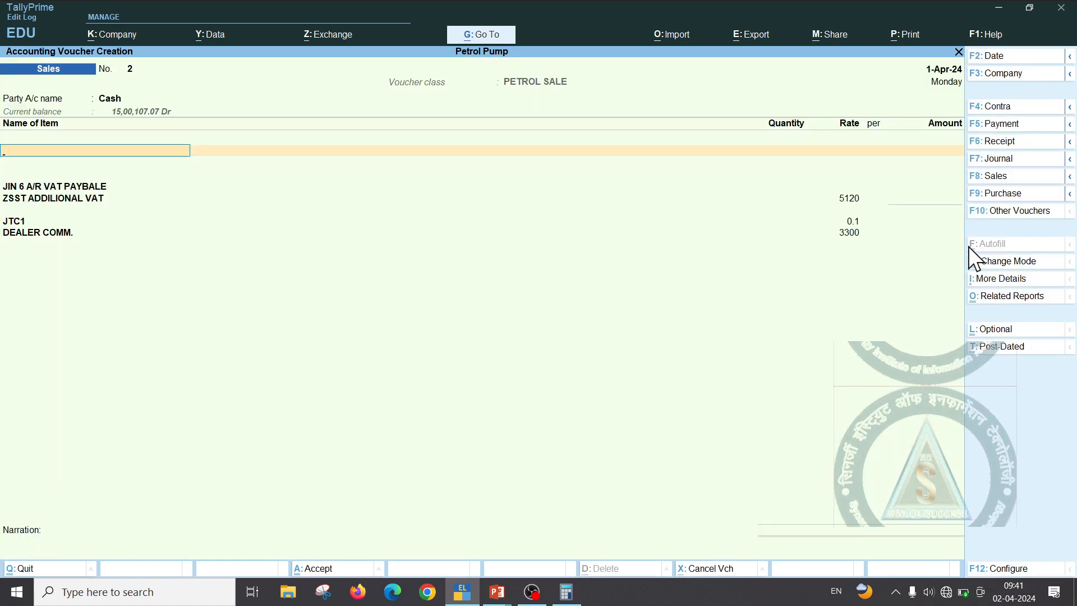
Rename the DIESEL stock item to 50700 DIESEL and place it on the voucher
type("D")
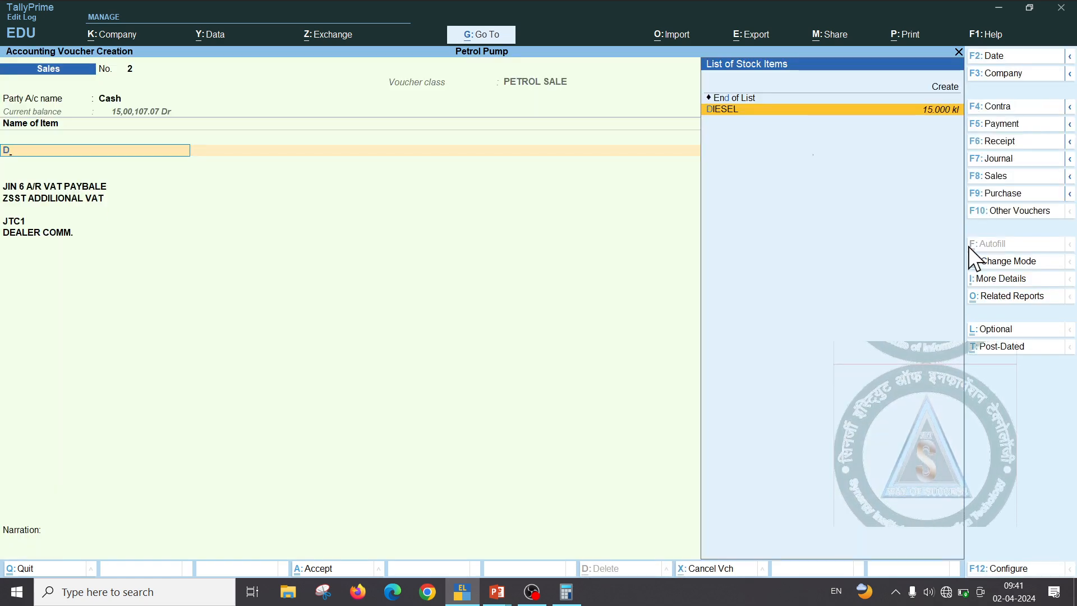
key("ctrl+Return")
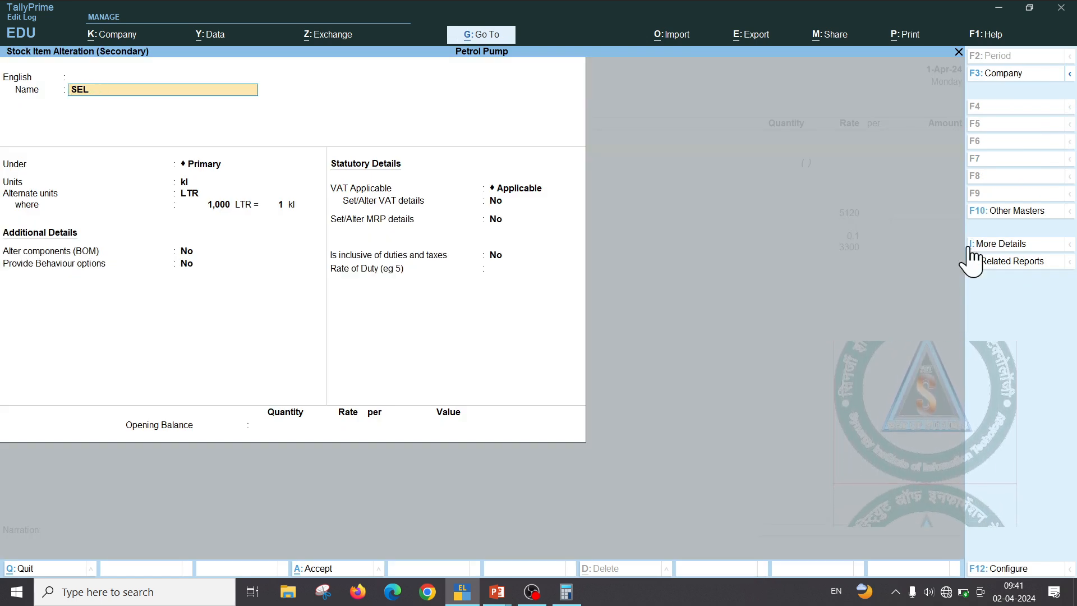
key("Delete")
key("Delete")
key("BackSpace")
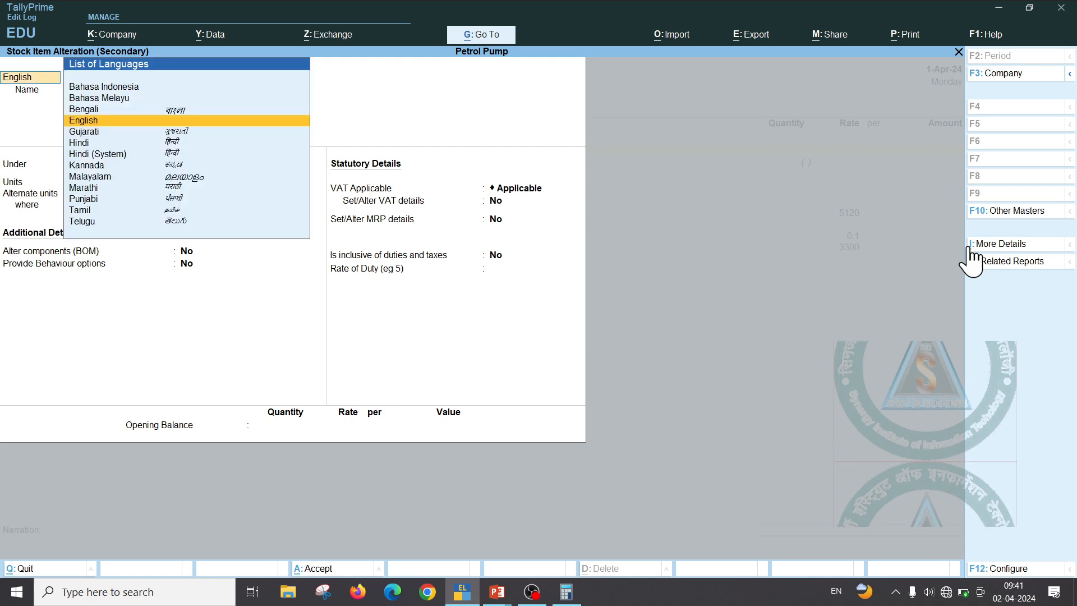
key("Return")
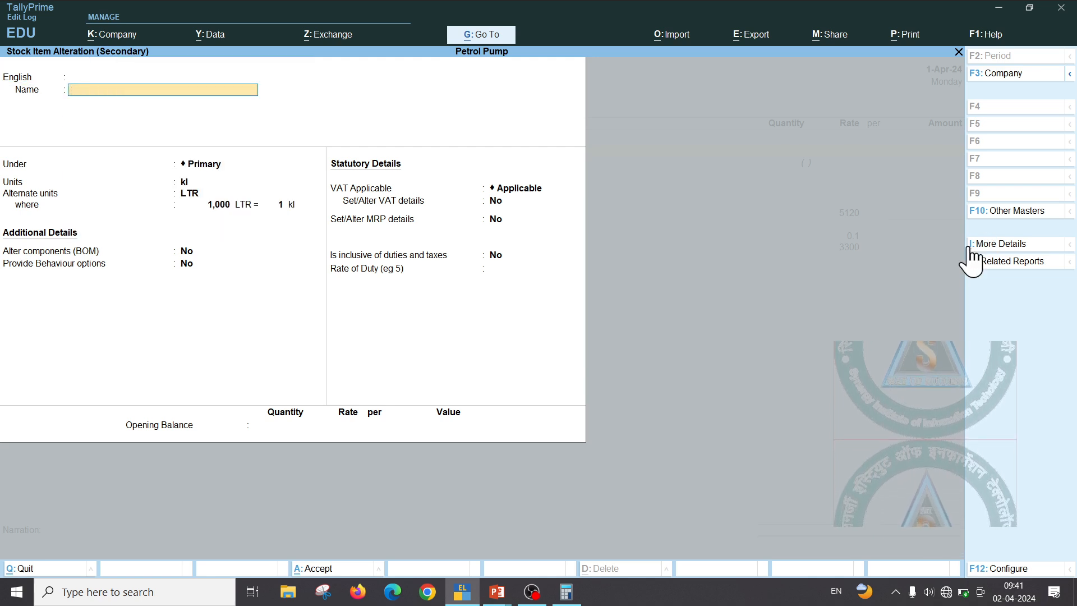
key("alt+Tab")
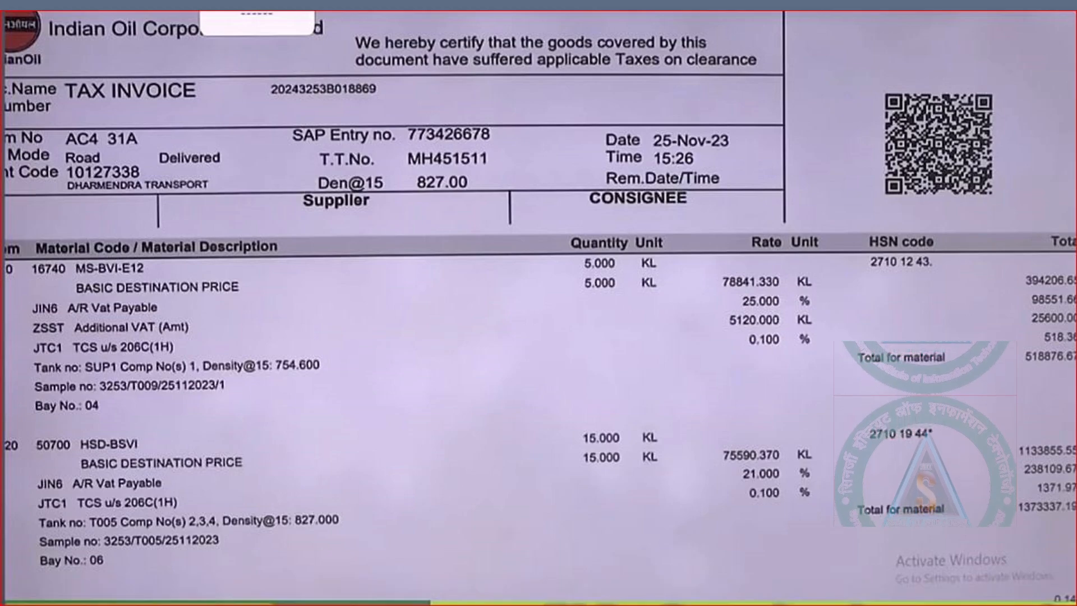
key("alt+Tab")
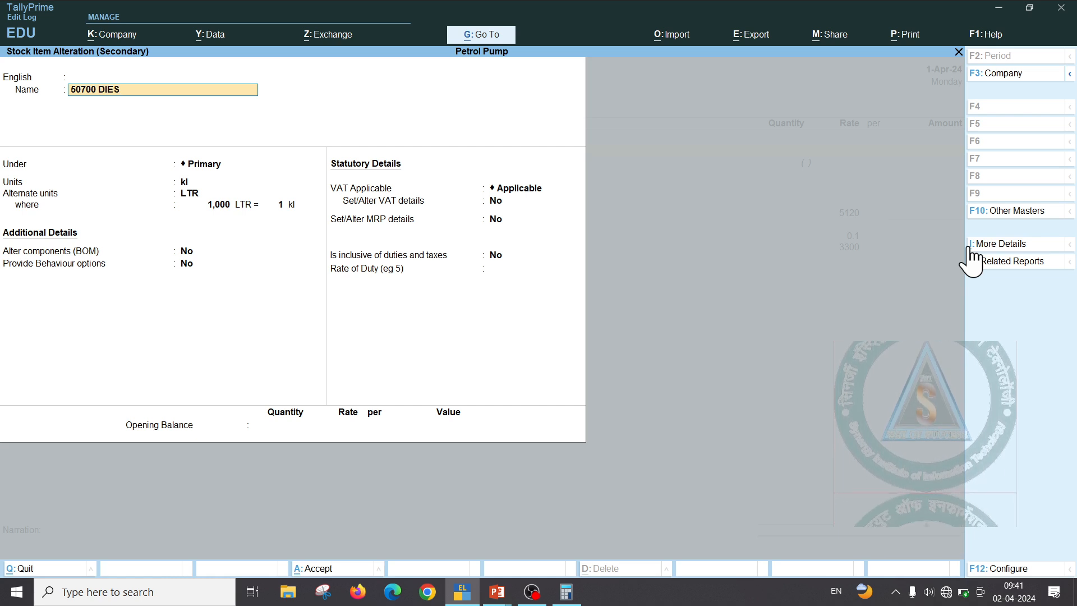
key("Return")
key("Return")
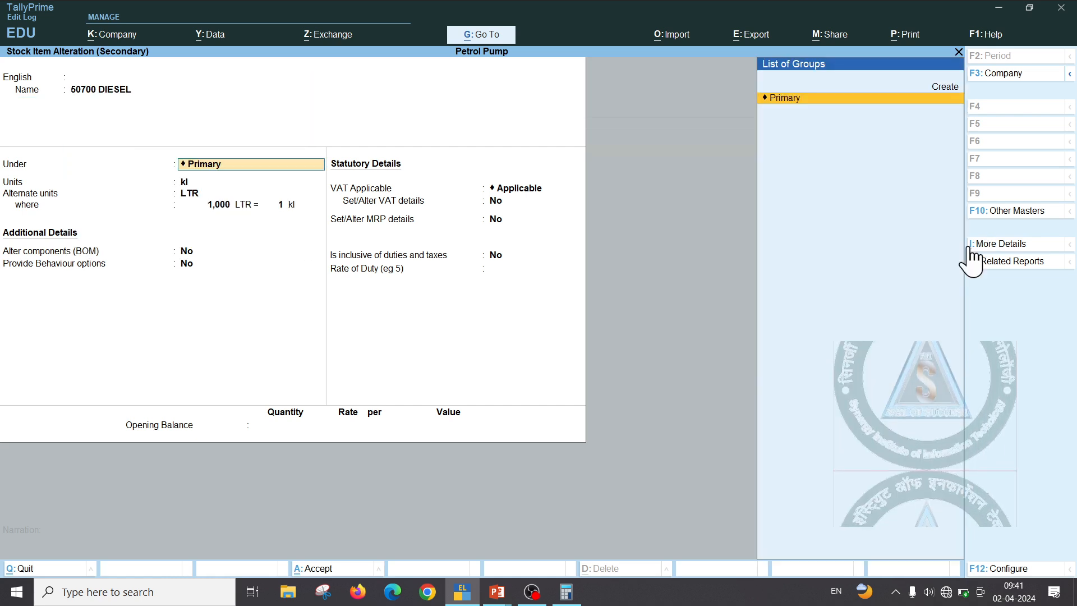
key("ctrl+a")
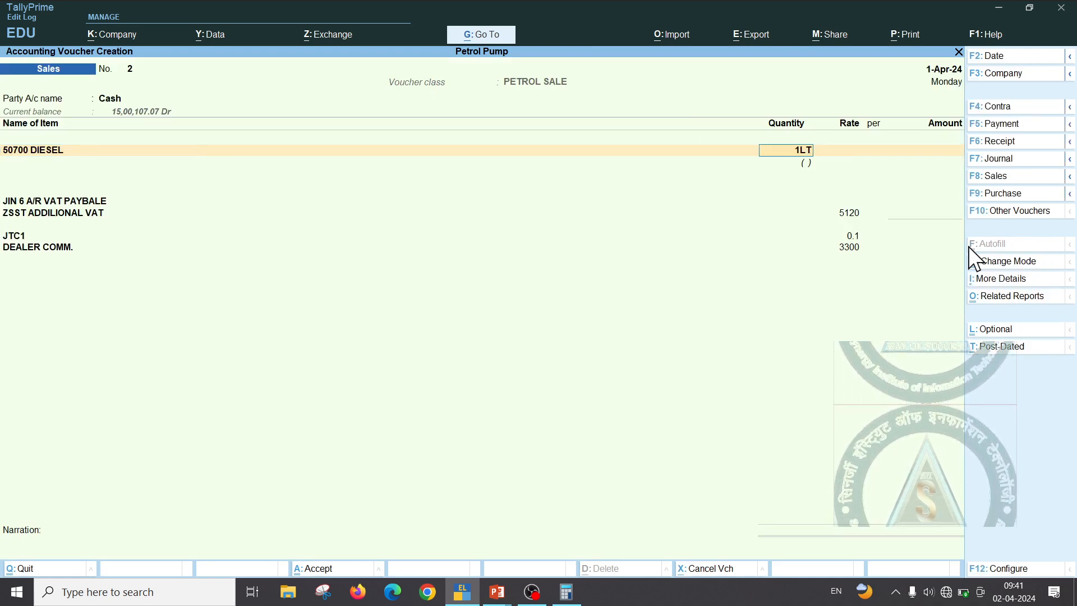
Accept 1 litre of diesel and finish the 75,590.37 rate, giving a 99.98 total
key("Return")
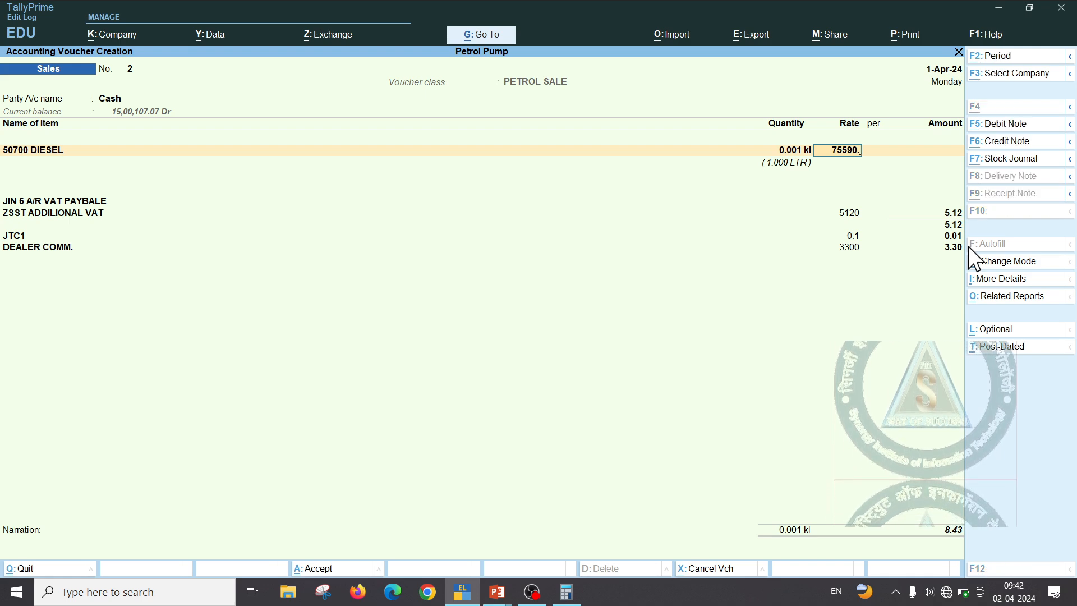
key("alt+Tab")
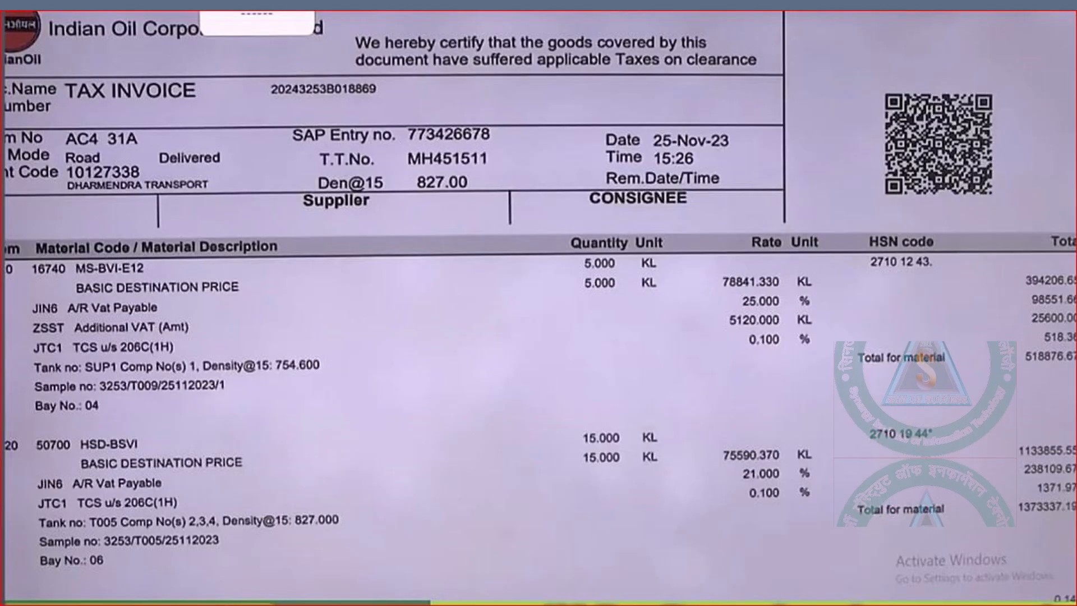
key("alt+Tab")
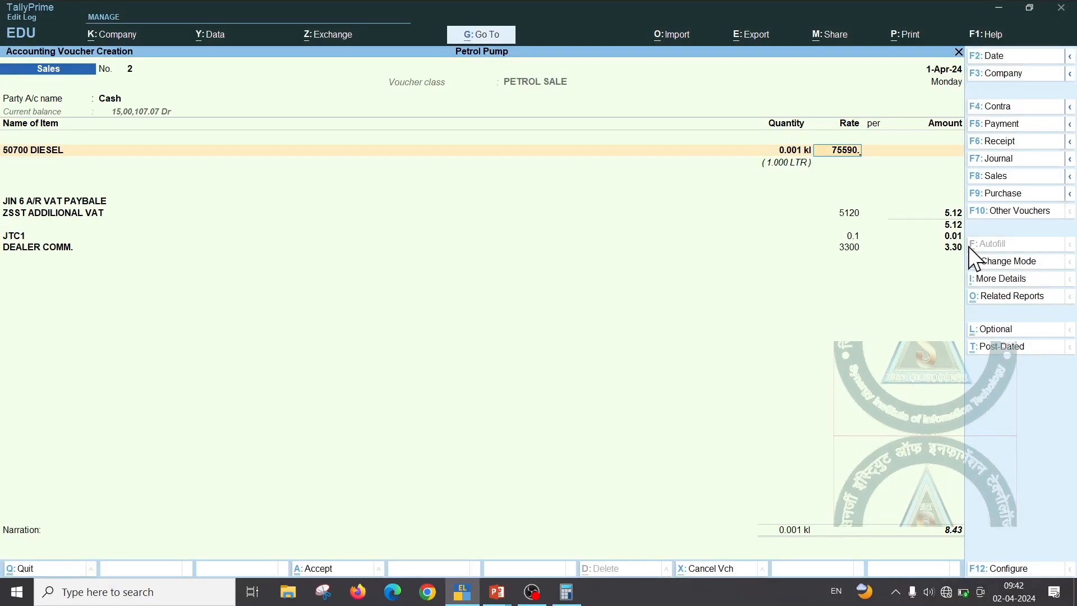
type("37")
key("Return")
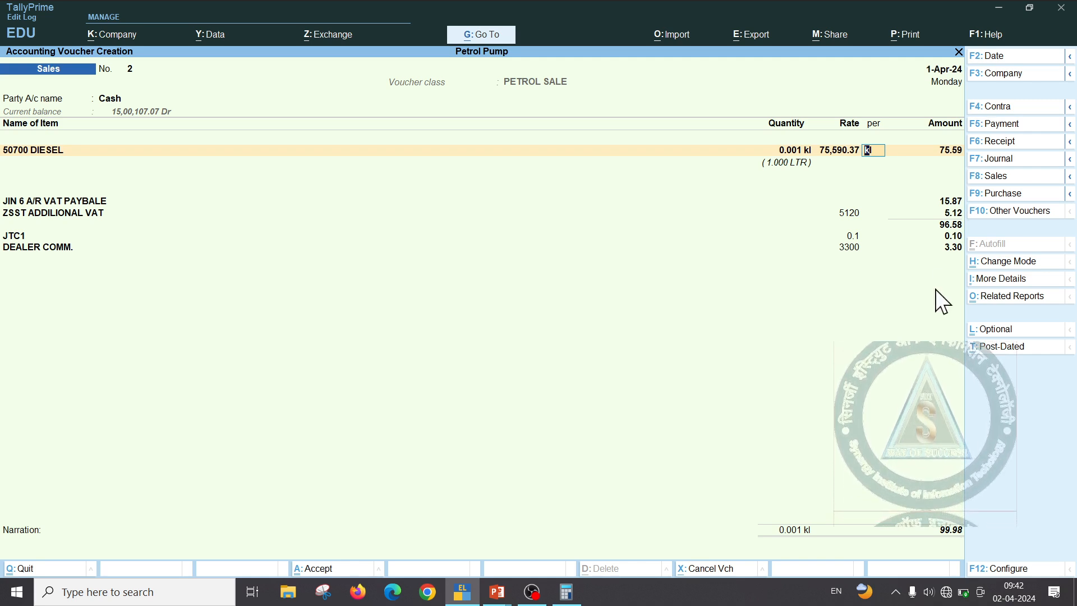
Switch to a DIESEL CLASS purchase voucher with Cash as the party
key("F9")
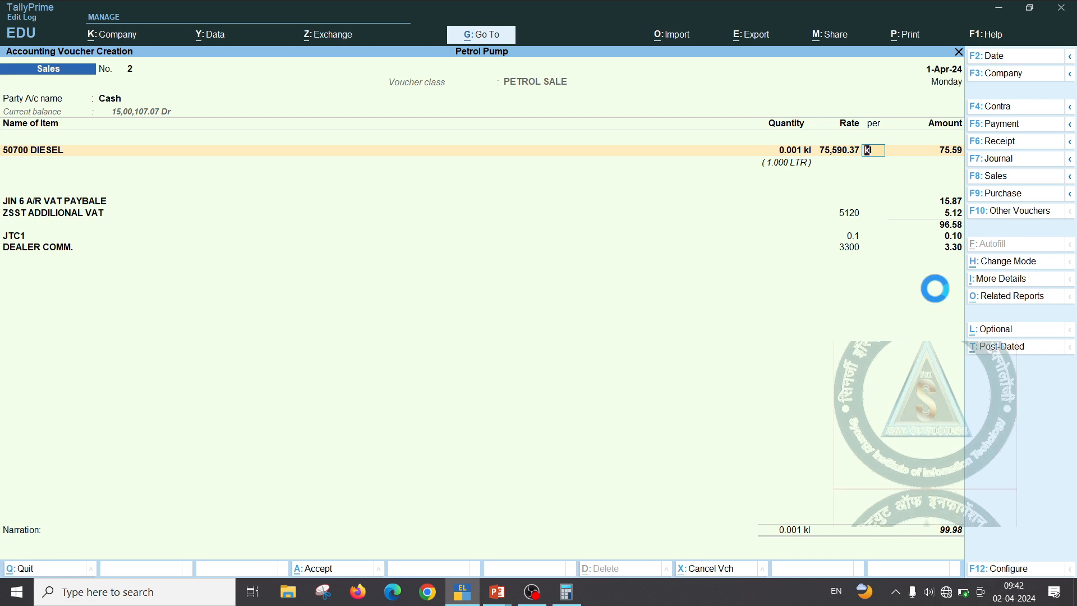
key("Return")
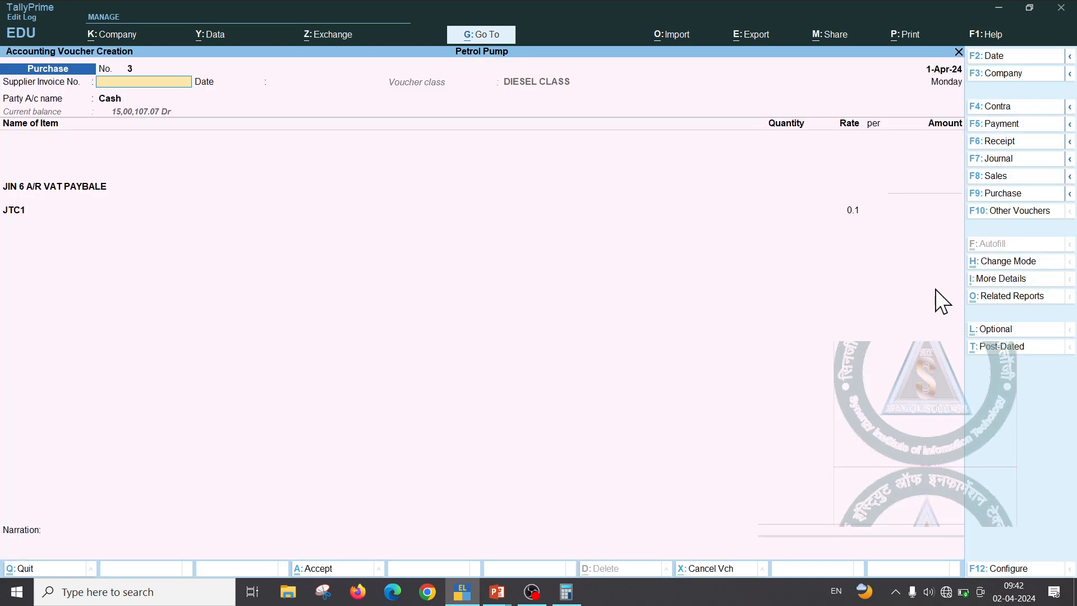
key("Return")
key("Return")
key("Return")
key("Return")
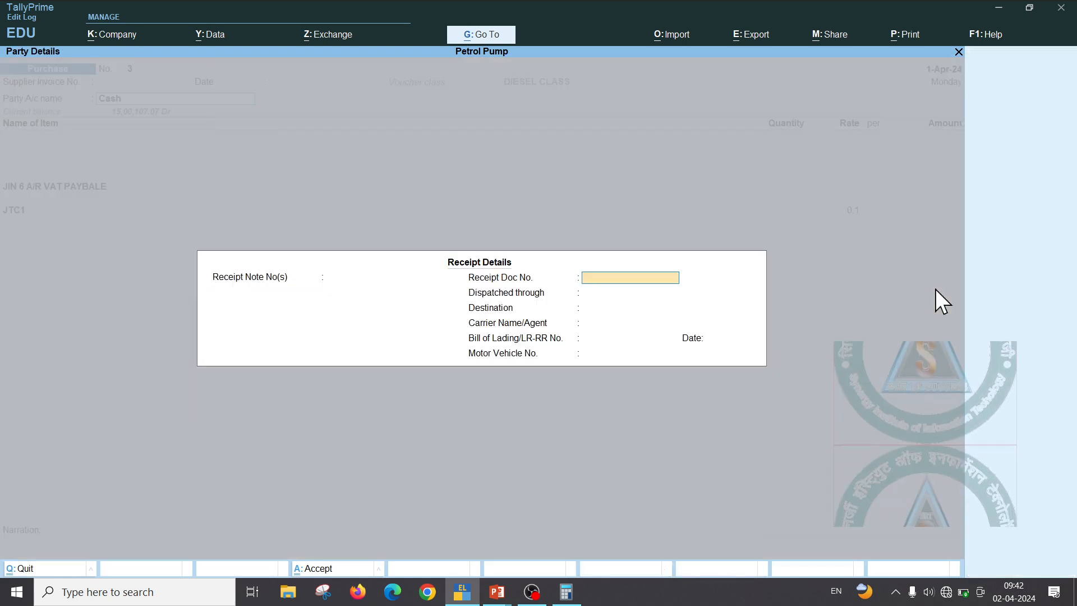
key("ctrl+a")
key("ctrl+a")
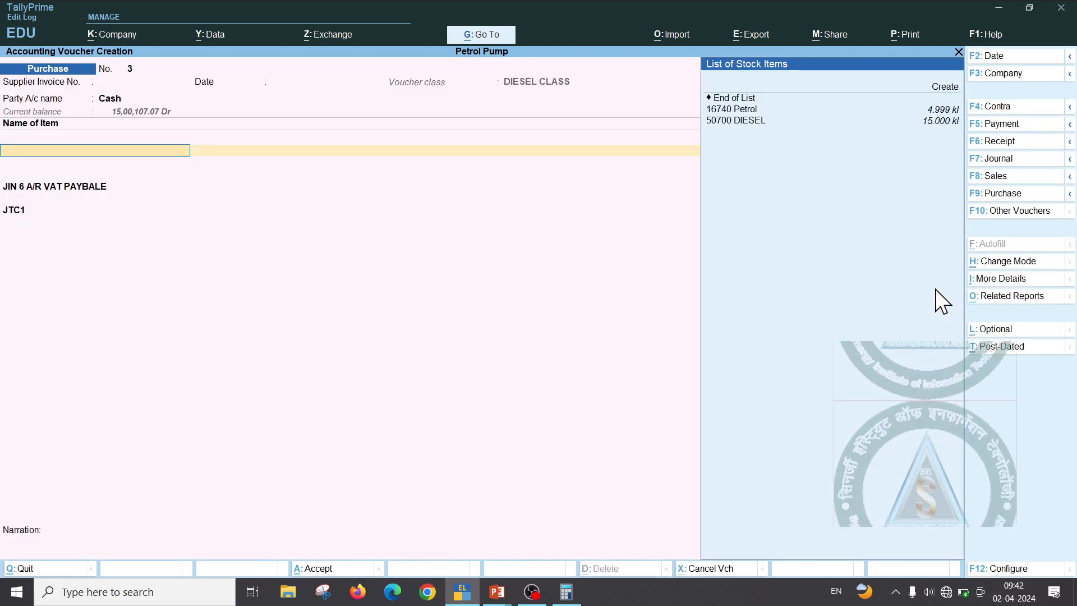
Add 1 litre of 50700 DIESEL to the purchase voucher, totalling 75.67
key("Down")
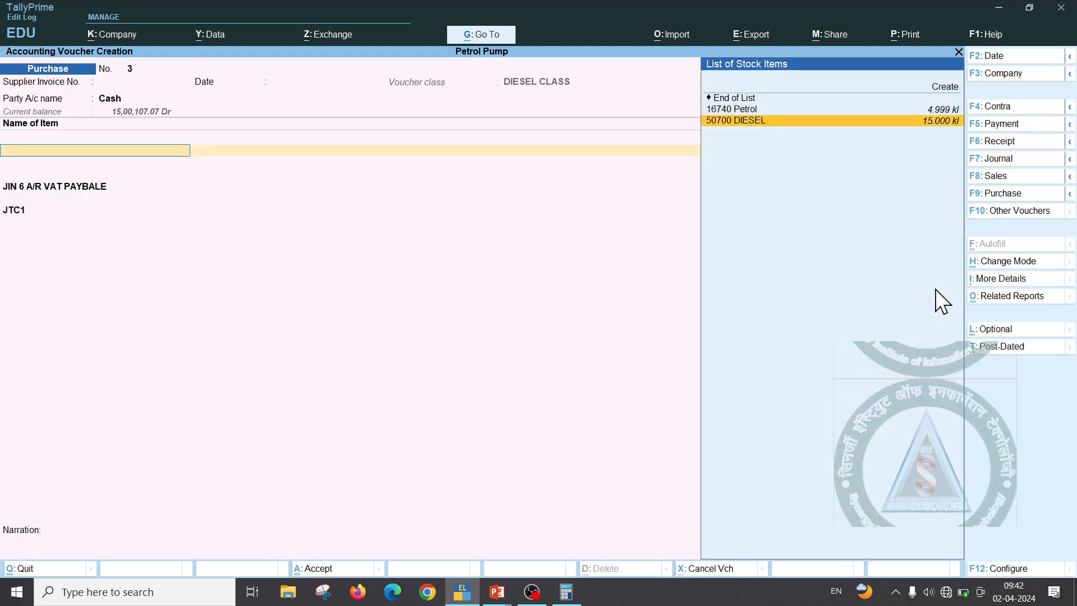
key("Return")
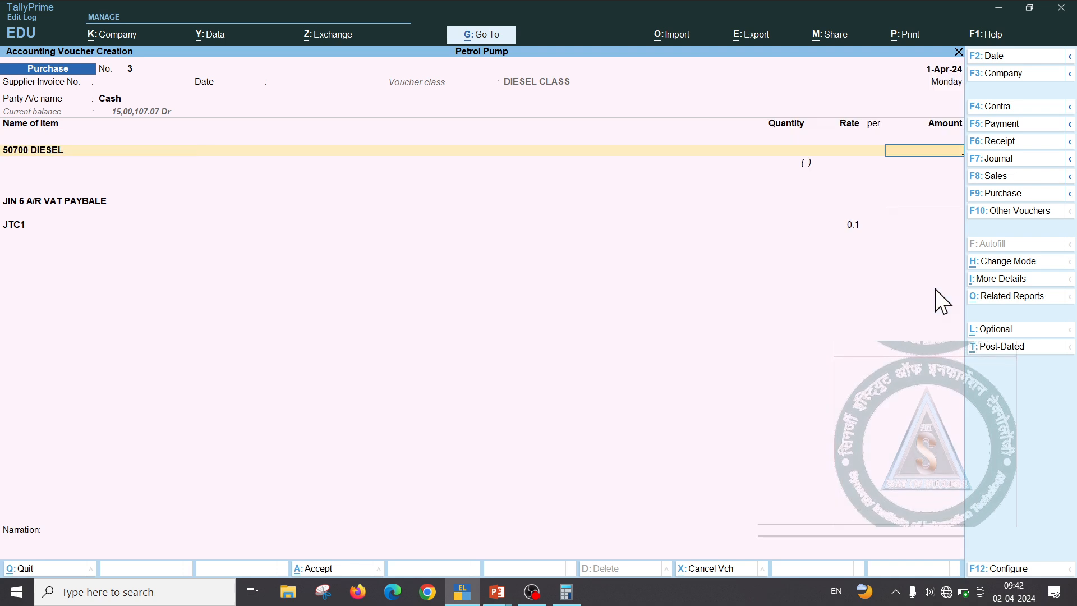
type("1")
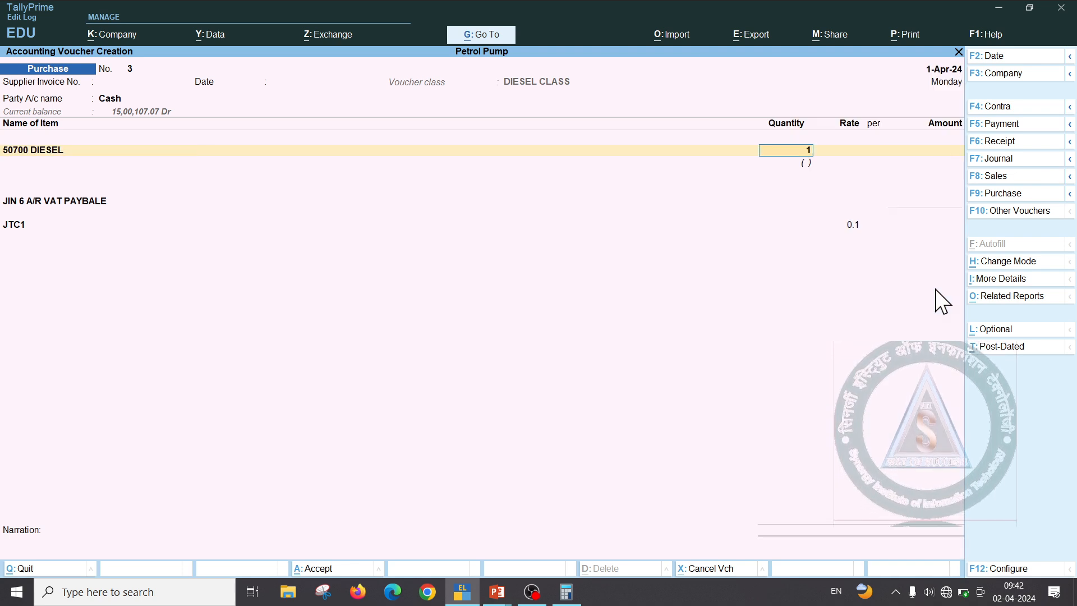
type("LTR")
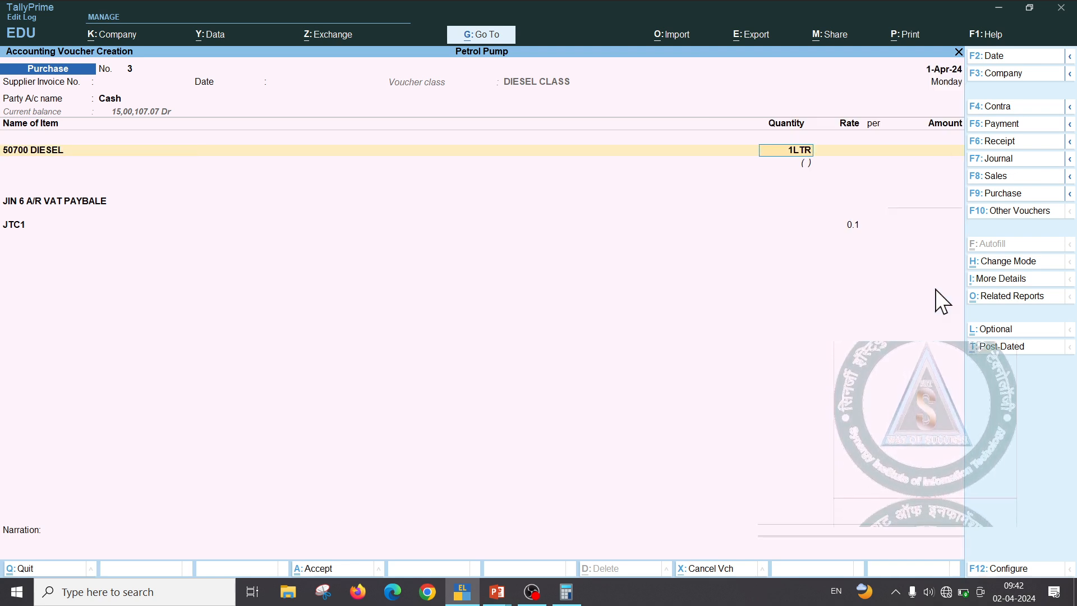
key("Return")
key("Return")
key("Return")
key("Return")
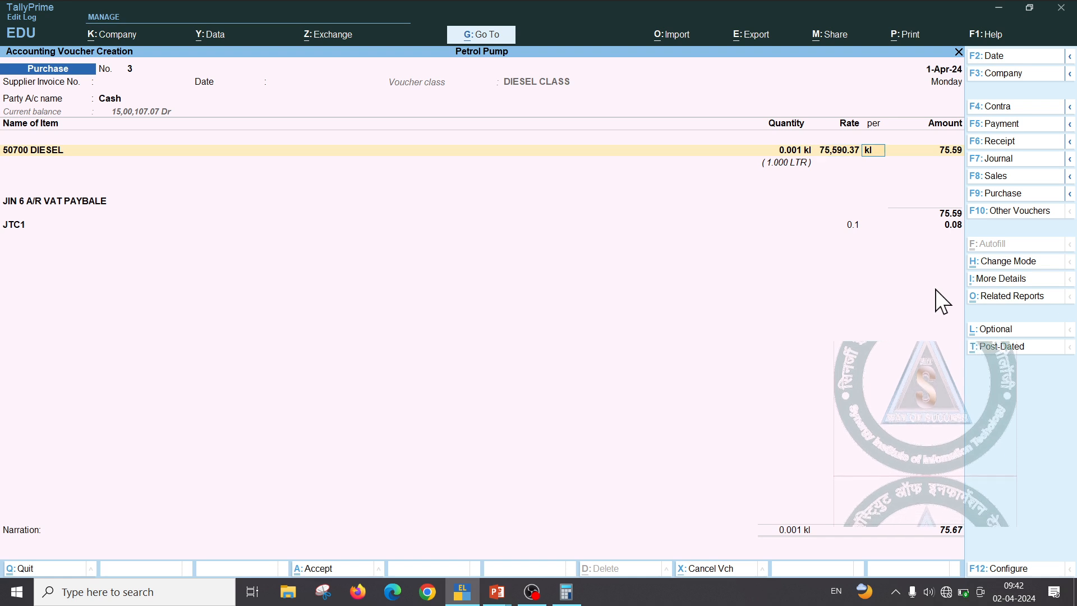
key("Return")
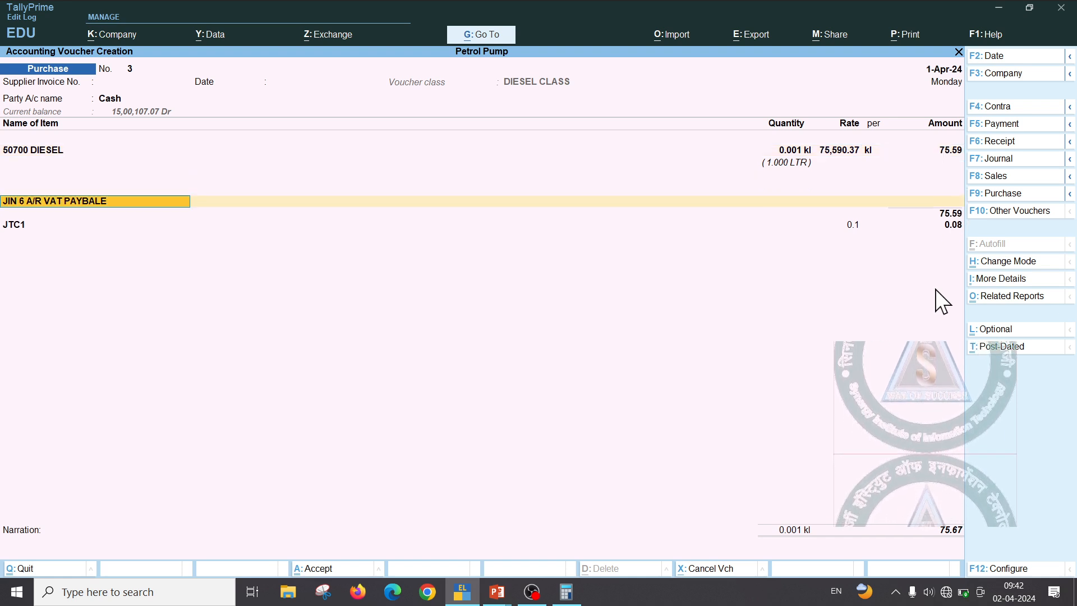
key("Return")
key("BackSpace")
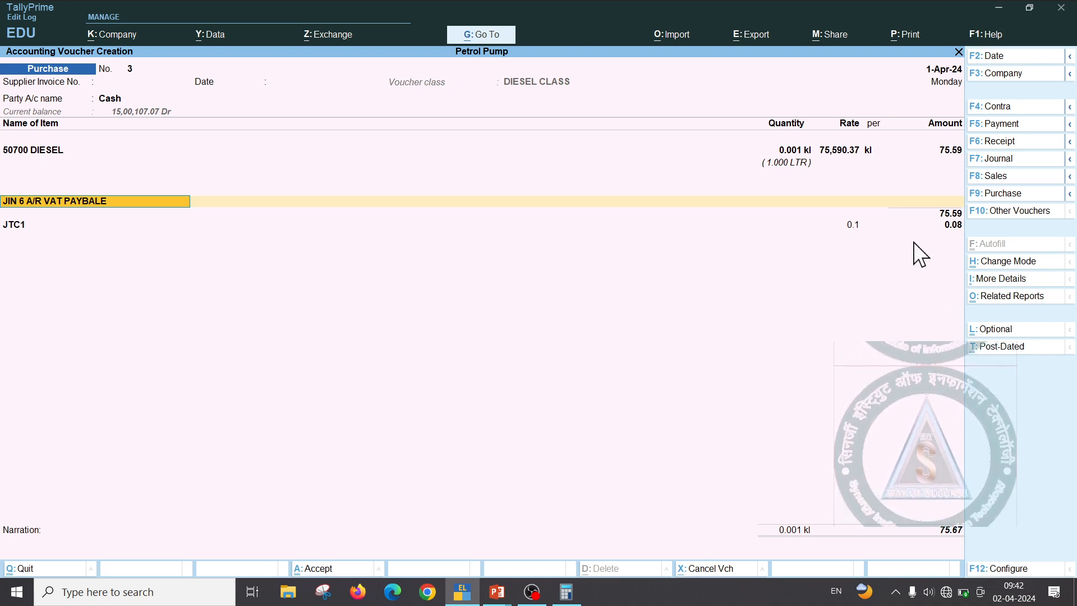
key("F8")
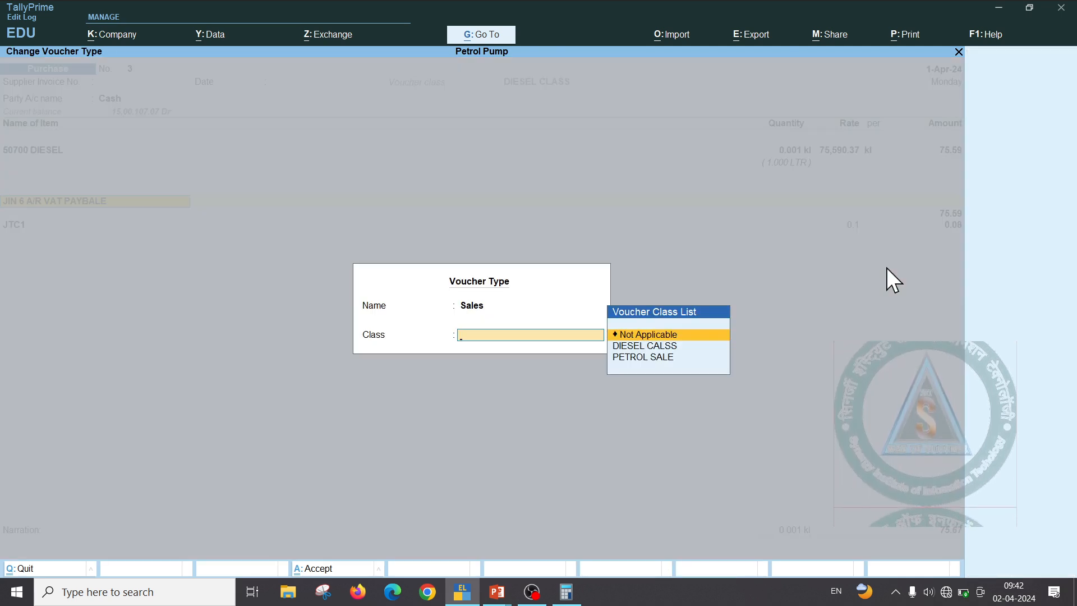
Apply the DIESEL CALSS class to the sales voucher with Cash as the party
key("Down")
key("Return")
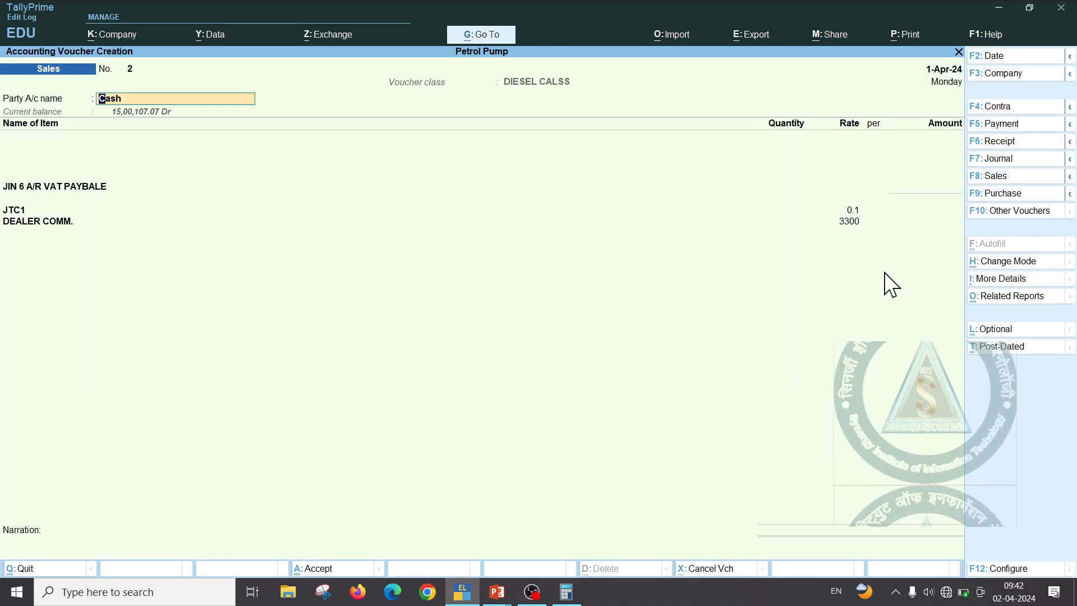
key("Return")
key("ctrl+a")
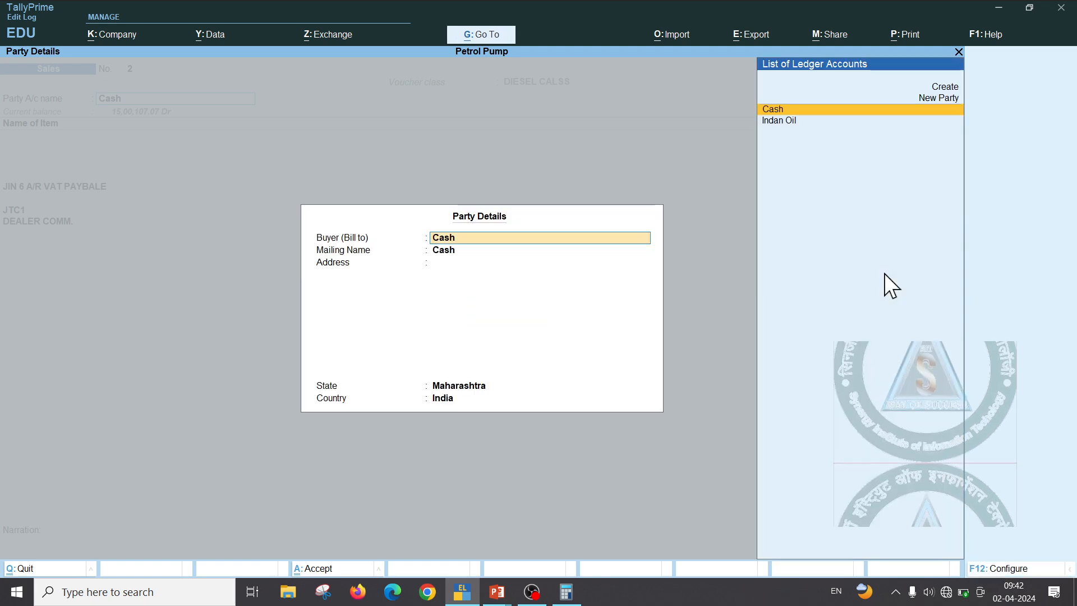
key("ctrl+a")
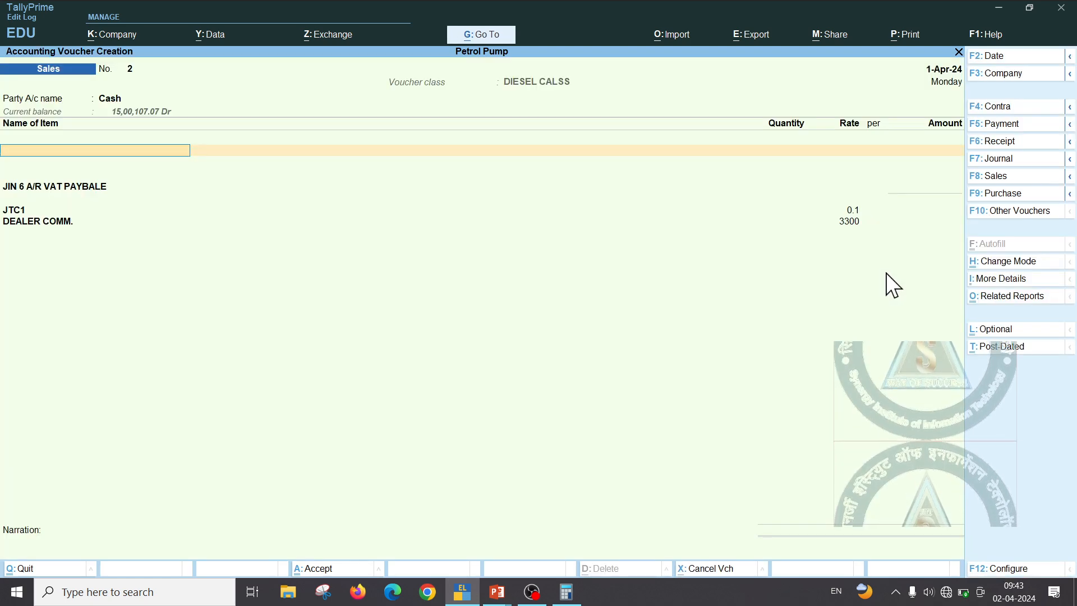
Add 1 litre of 50700 DIESEL and type the 75,590.37 rate
key("Down")
key("Down")
key("Down")
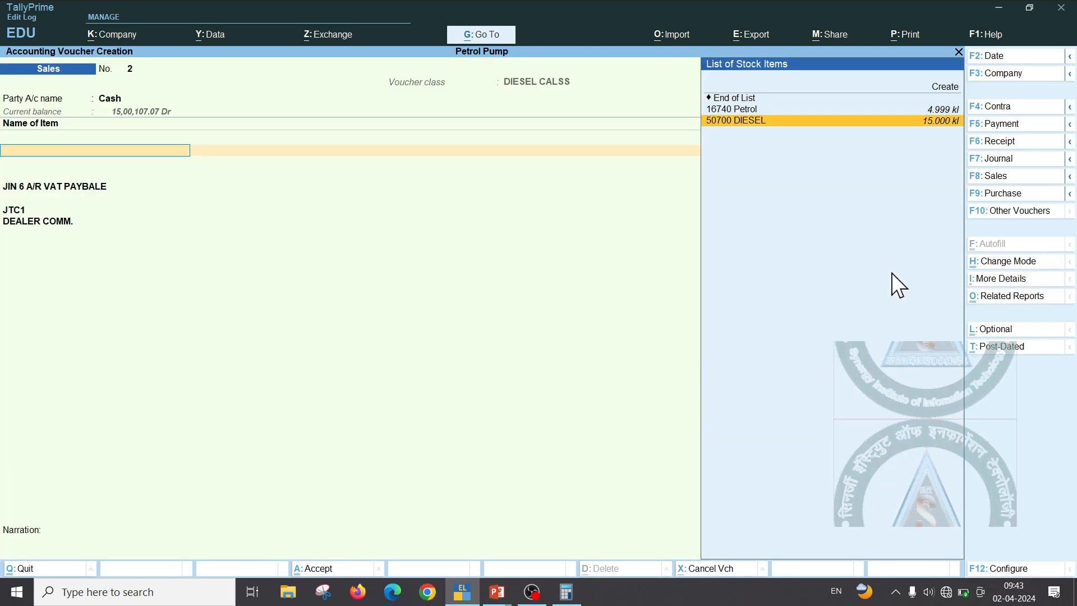
key("Return")
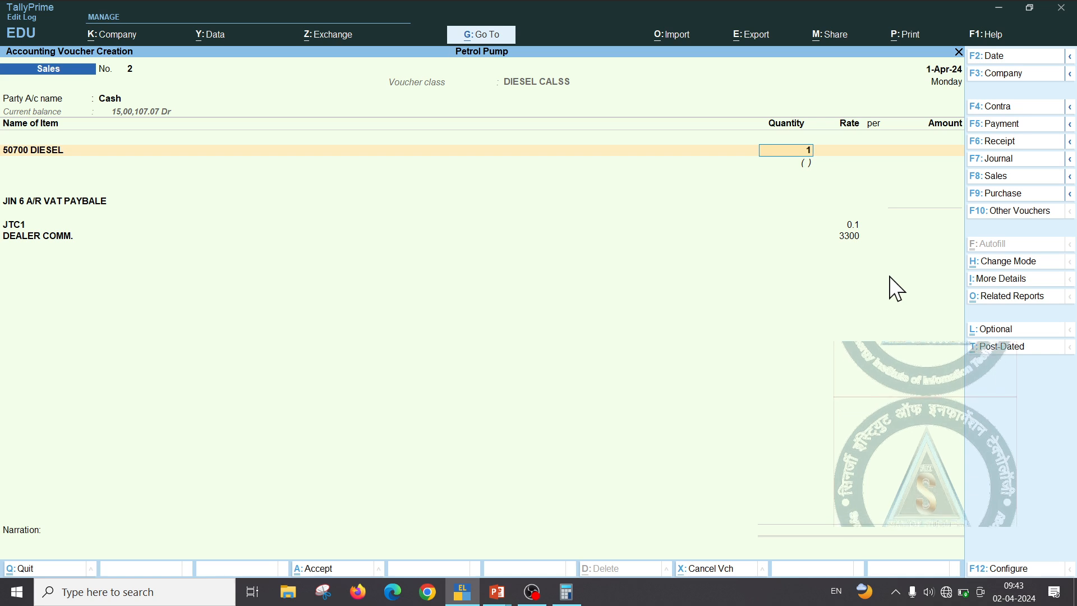
type("1LTR")
key("Return")
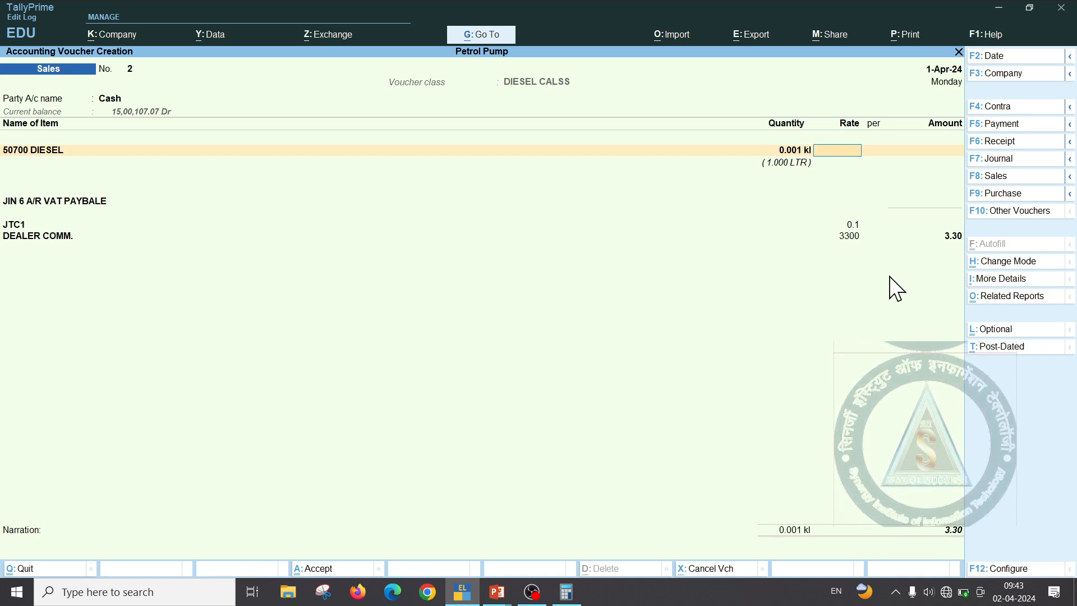
type("75")
key("alt")
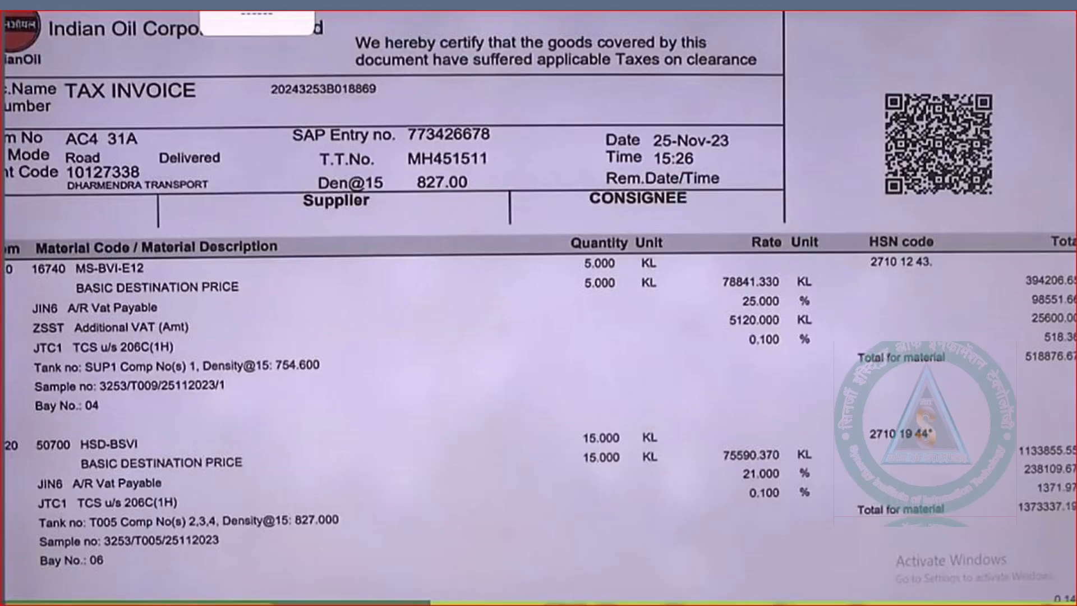
type("5")
type("90.37")
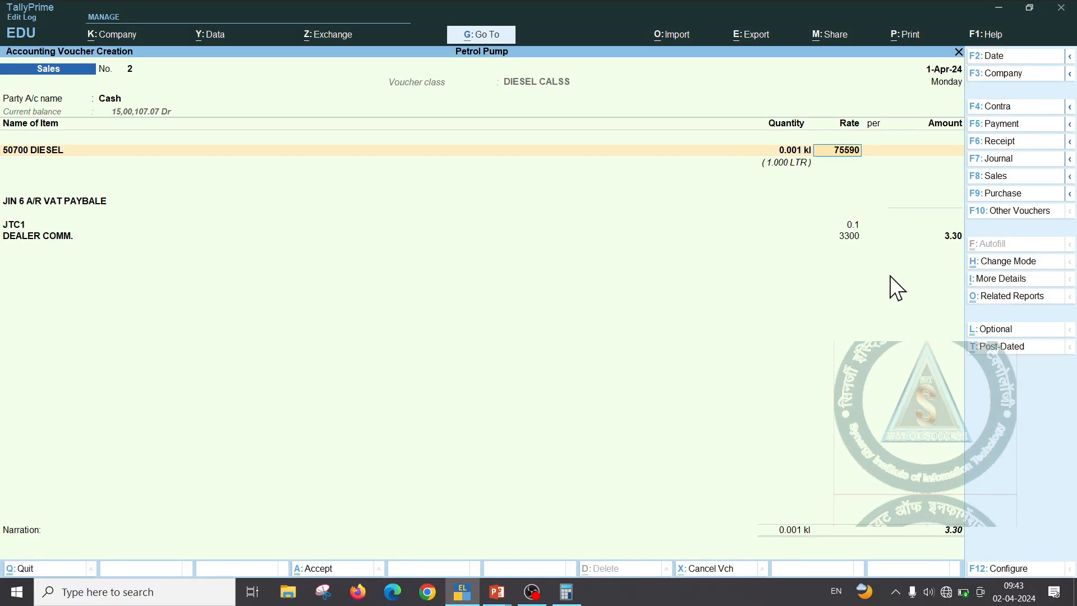
Confirm the diesel rate of 75,590.37, giving VAT 15.87, TCS 0.09, commission 3.30 and total 94.85
key("Return")
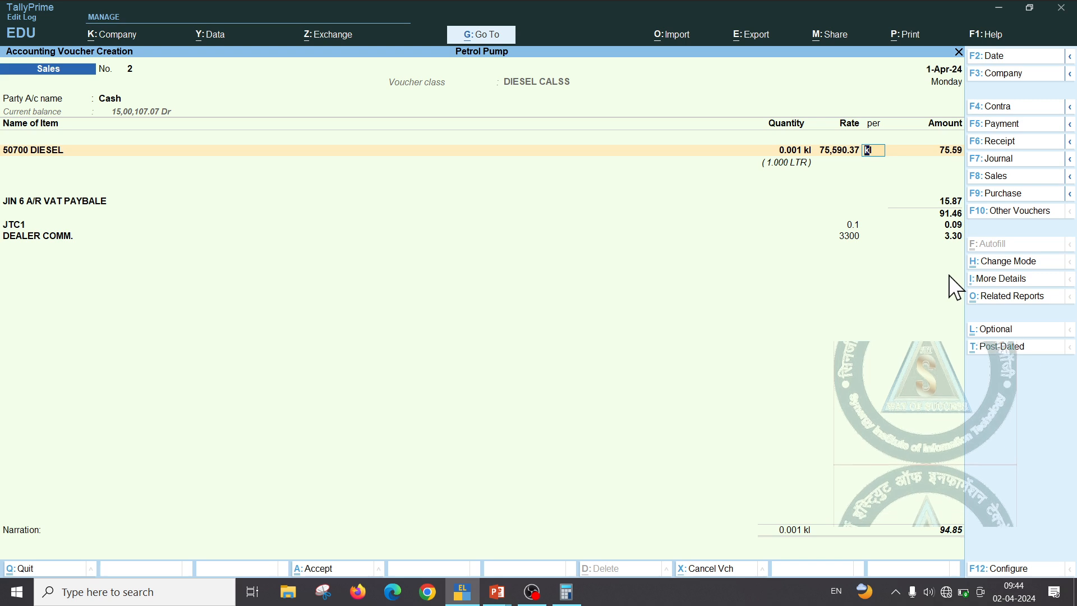
key("ctrl")
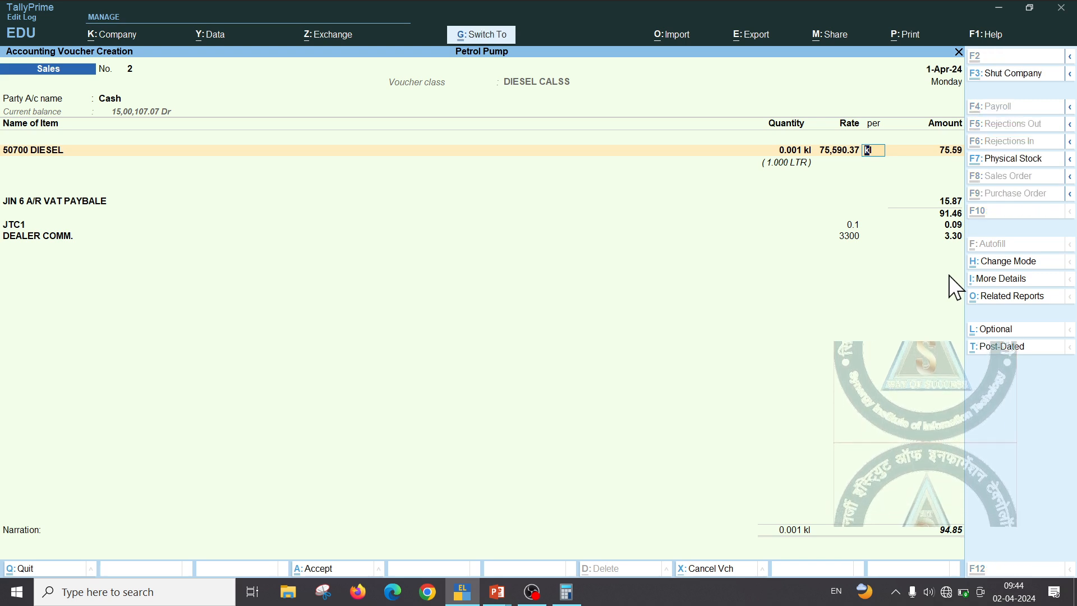